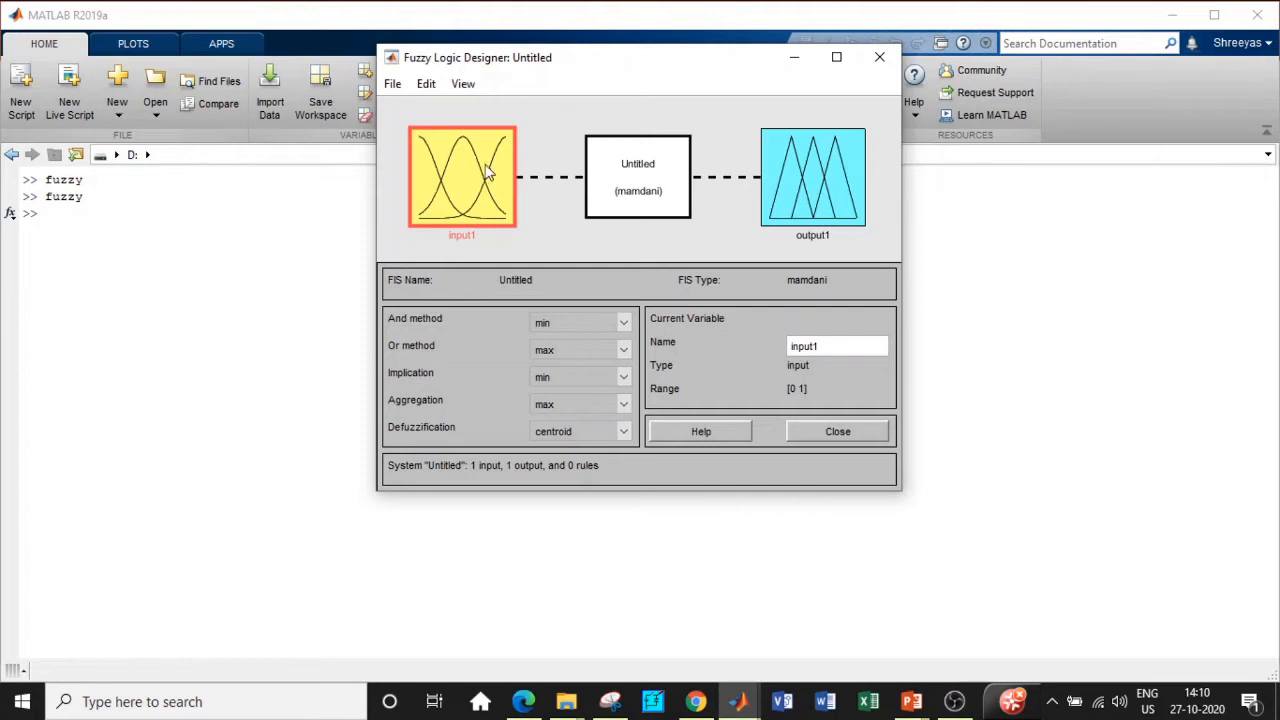
Step: Add a second input variable to the fuzzy system
left_click(395, 86)
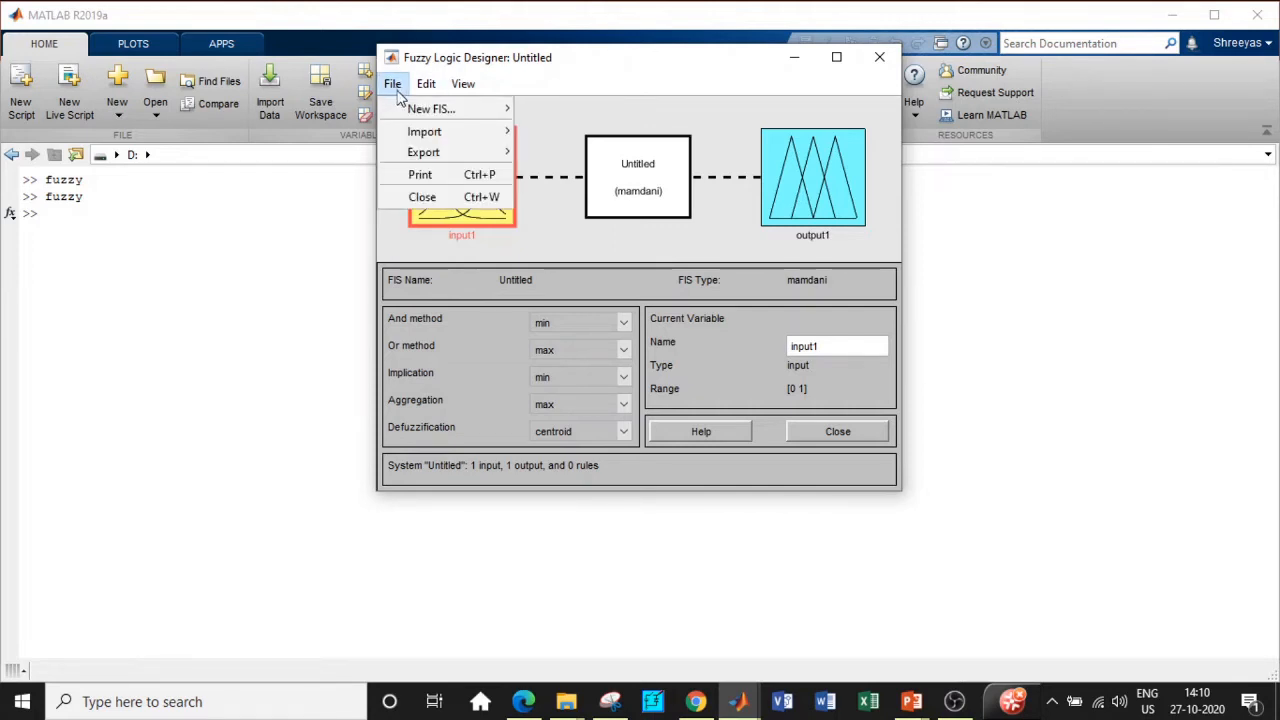
mouse_move(418, 150)
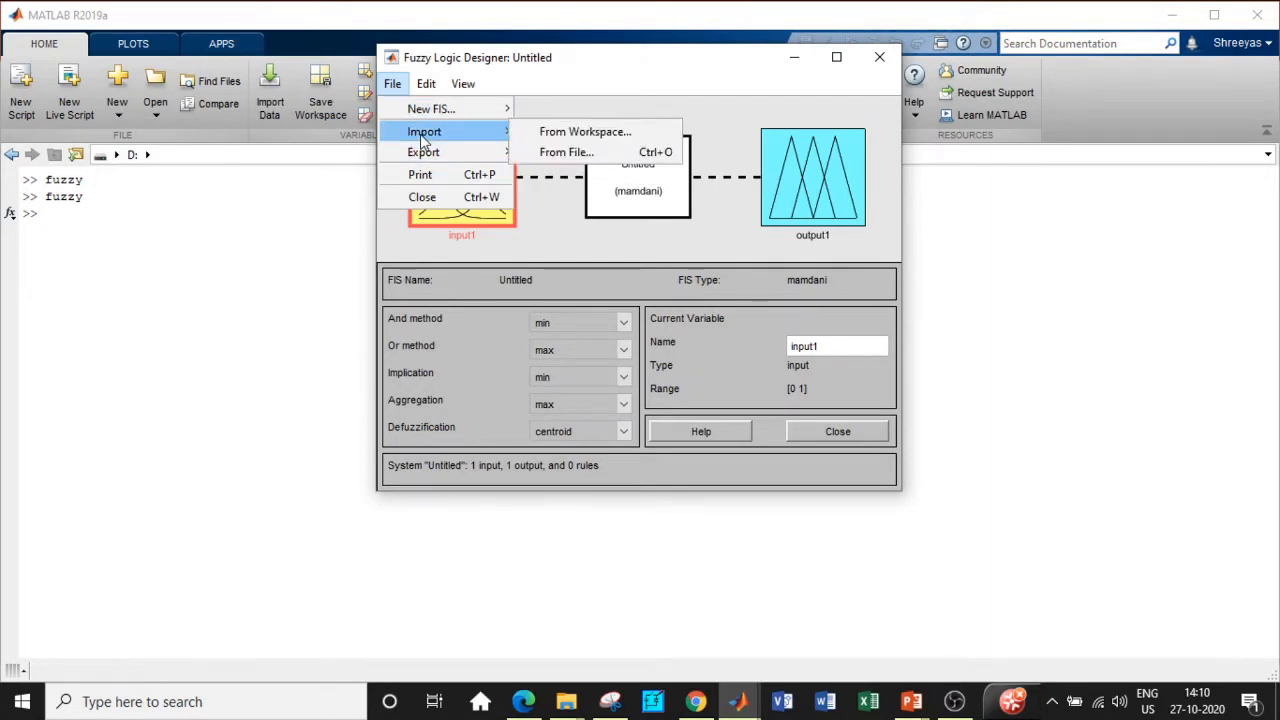
mouse_move(422, 86)
mouse_move(446, 135)
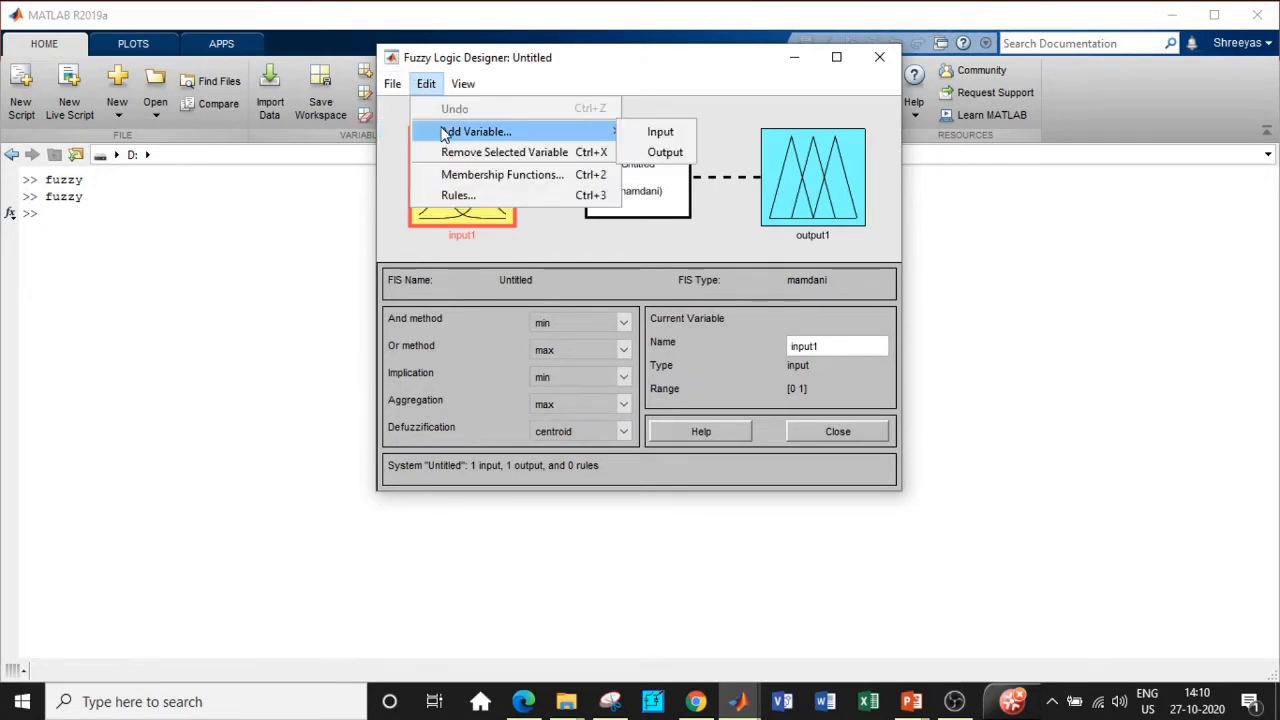
left_click(655, 138)
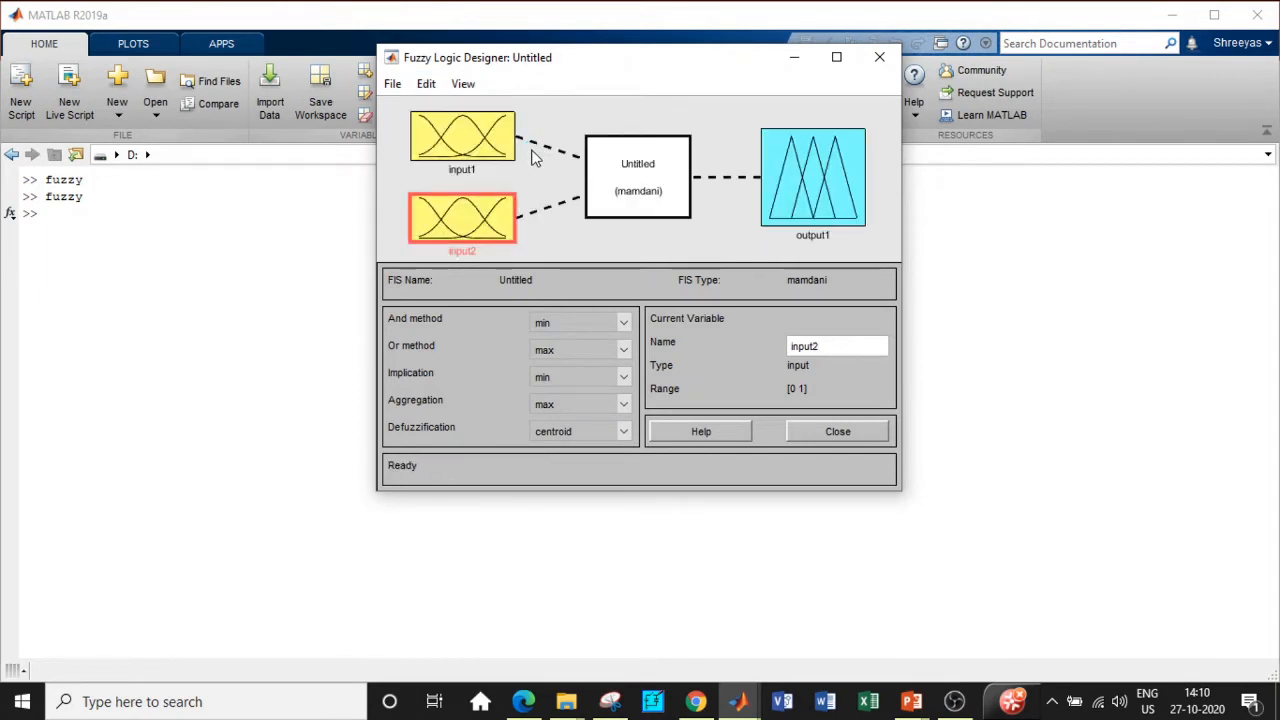
Step: Rename input1 to Error, input2 to Change_error and output1 to Duty
left_click(459, 135)
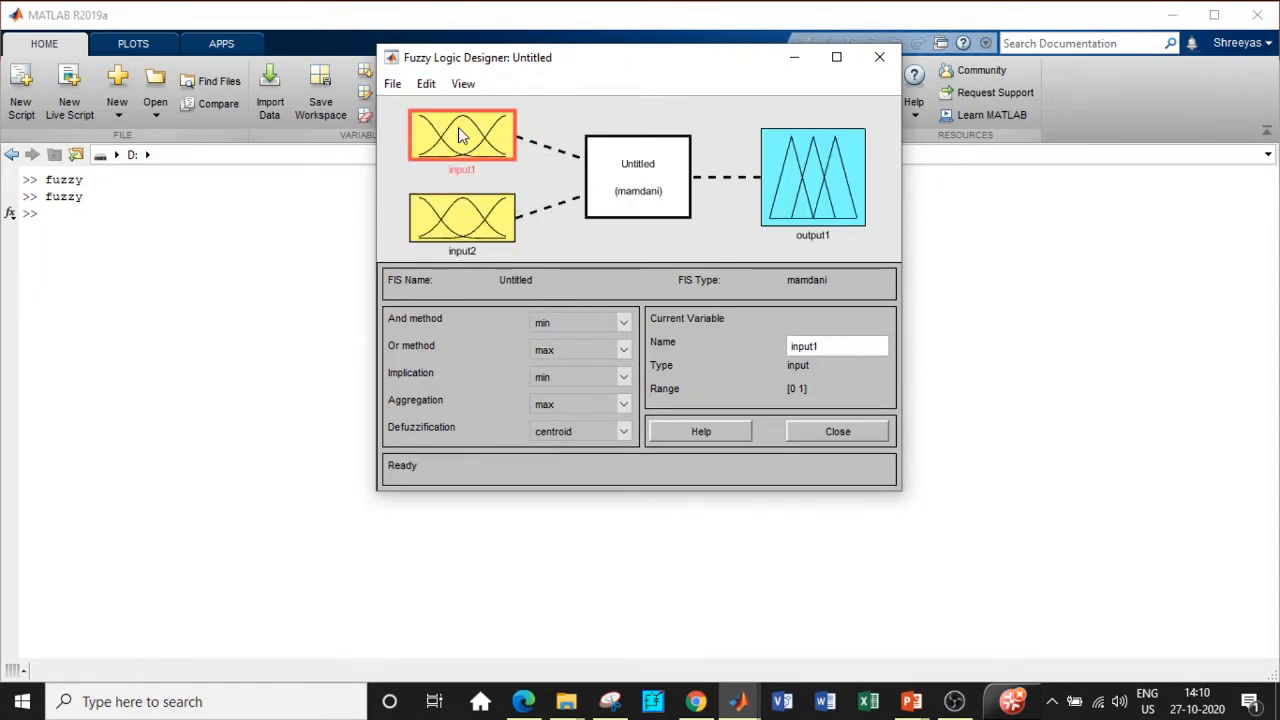
left_click_drag(836, 346, 770, 350)
type("Error")
left_click(460, 215)
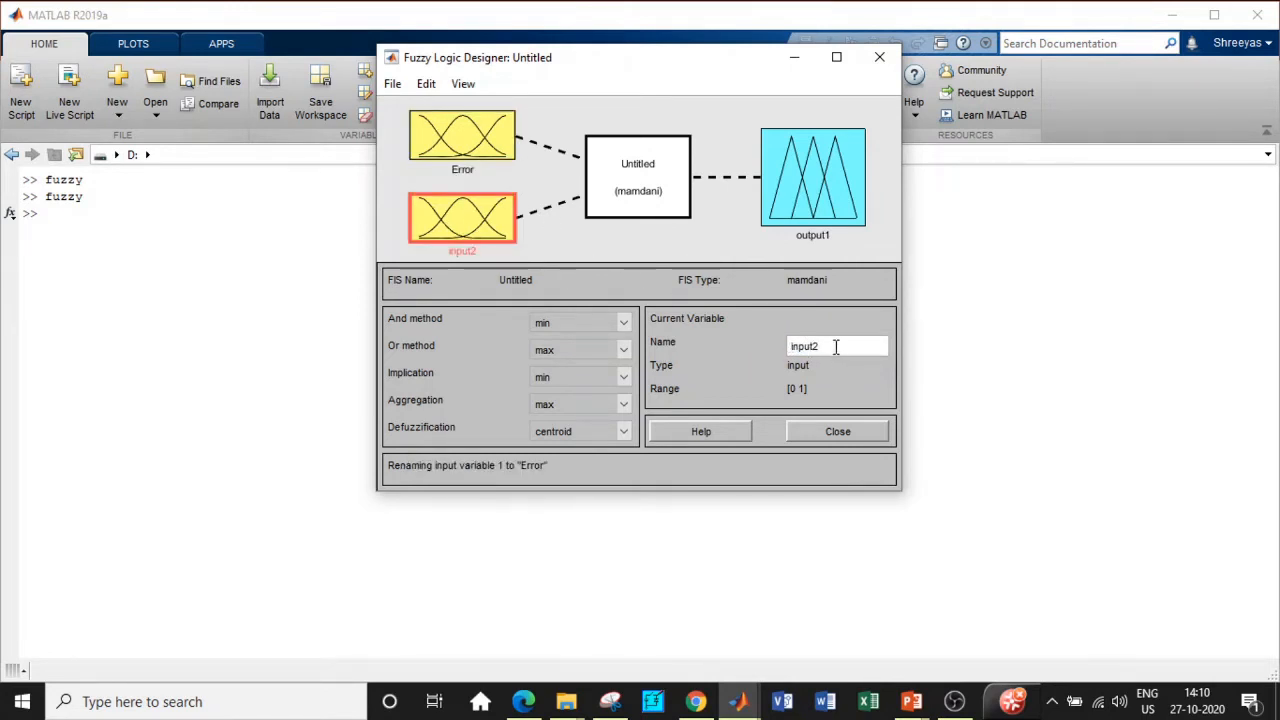
left_click_drag(836, 346, 777, 352)
type("Change error")
left_click(814, 198)
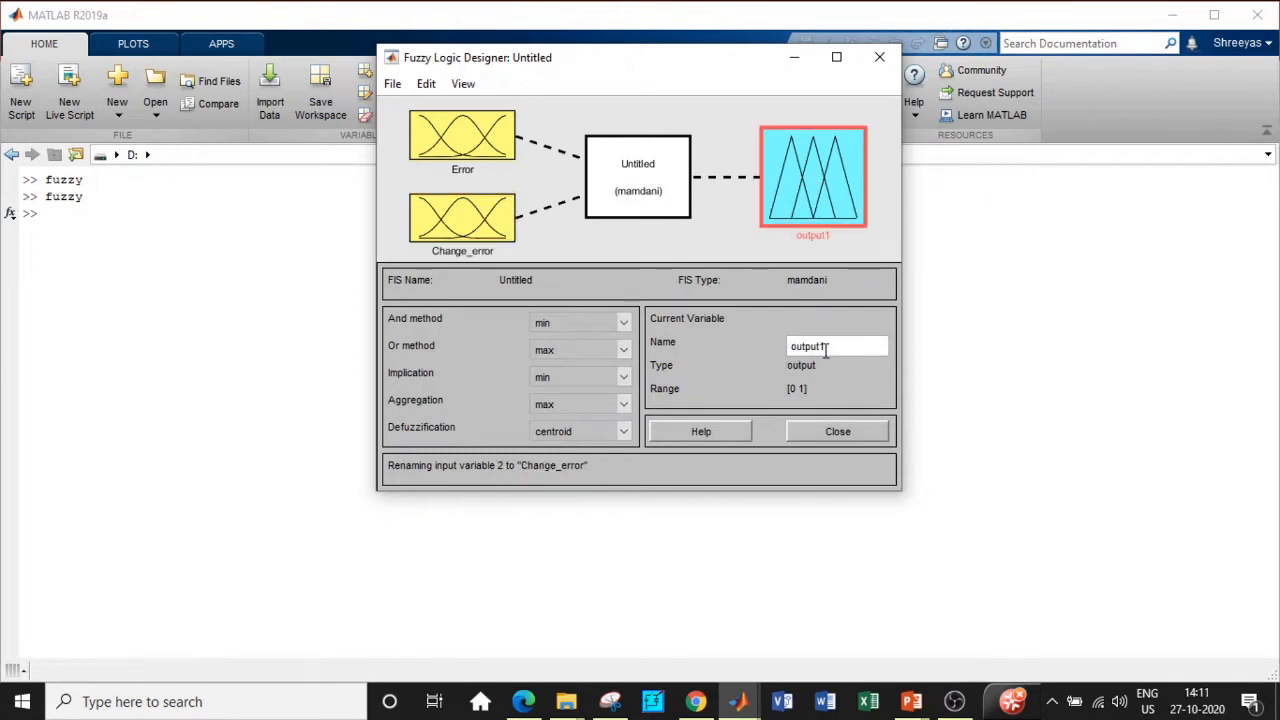
double_click(790, 349)
type("Duty")
left_click(491, 157)
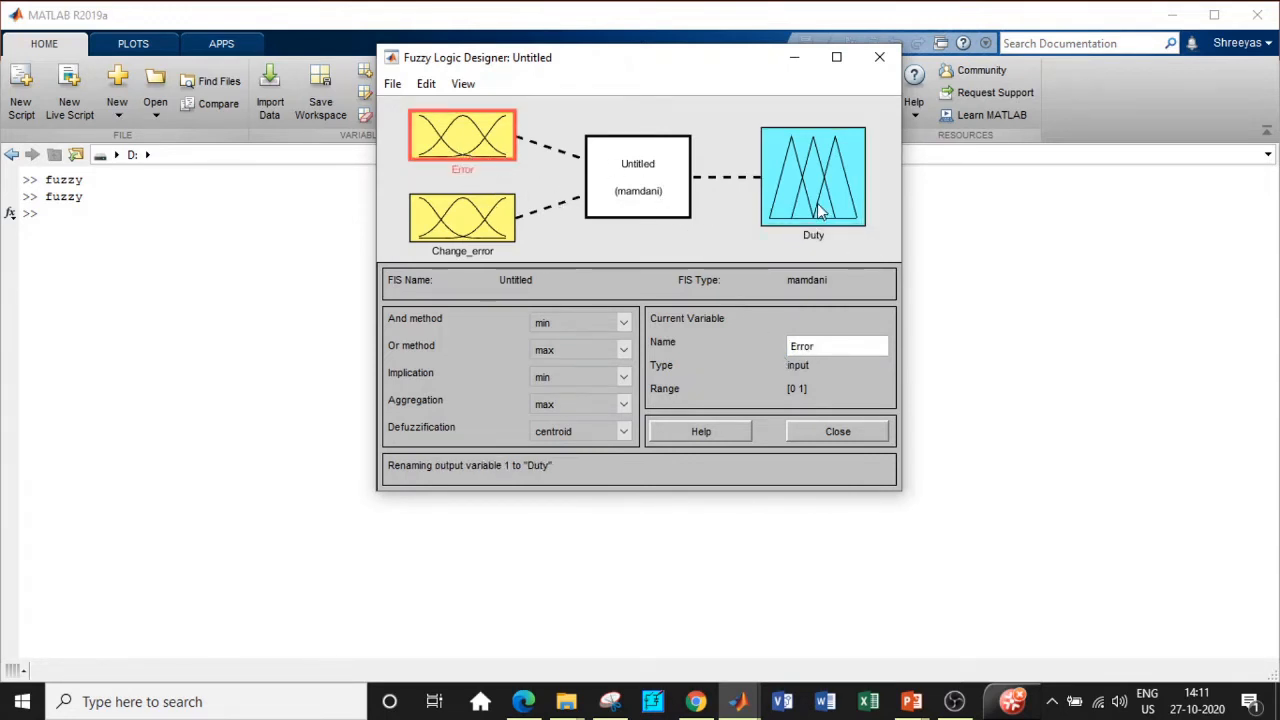
double_click(465, 135)
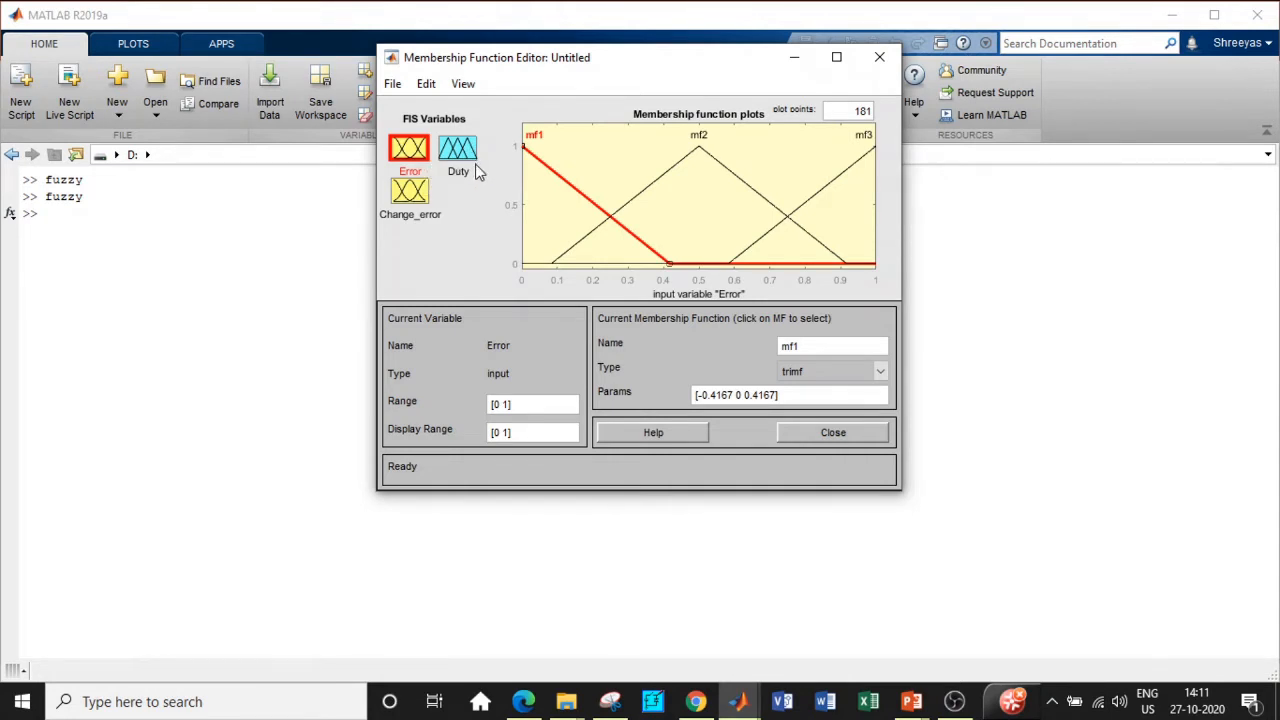
Step: Remove all three default membership functions from the Error input
left_click(652, 195)
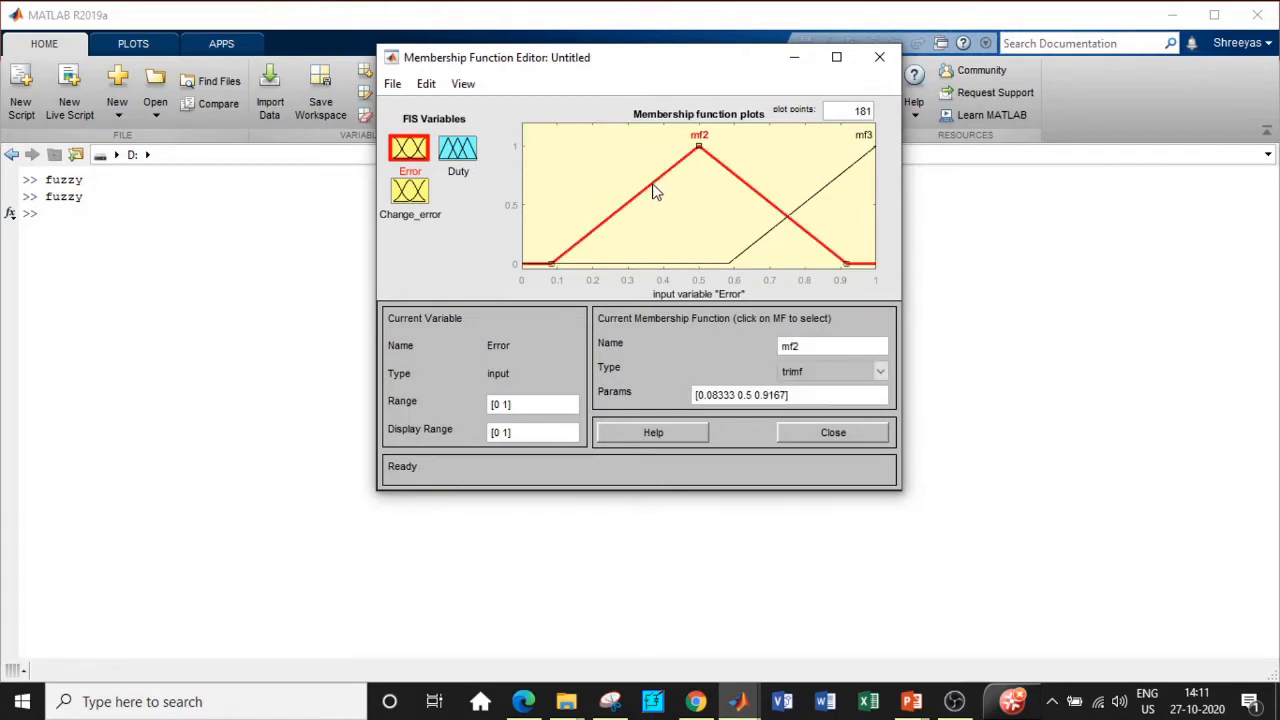
key("ctrl+z")
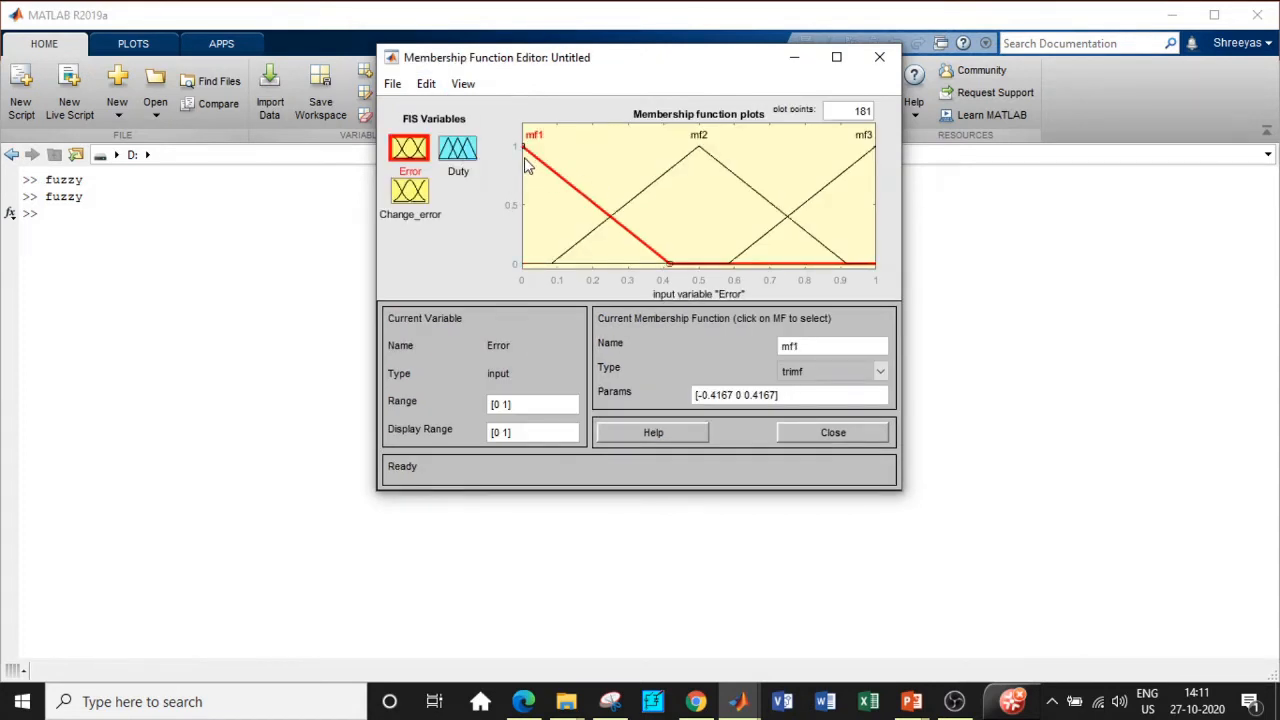
left_click(426, 86)
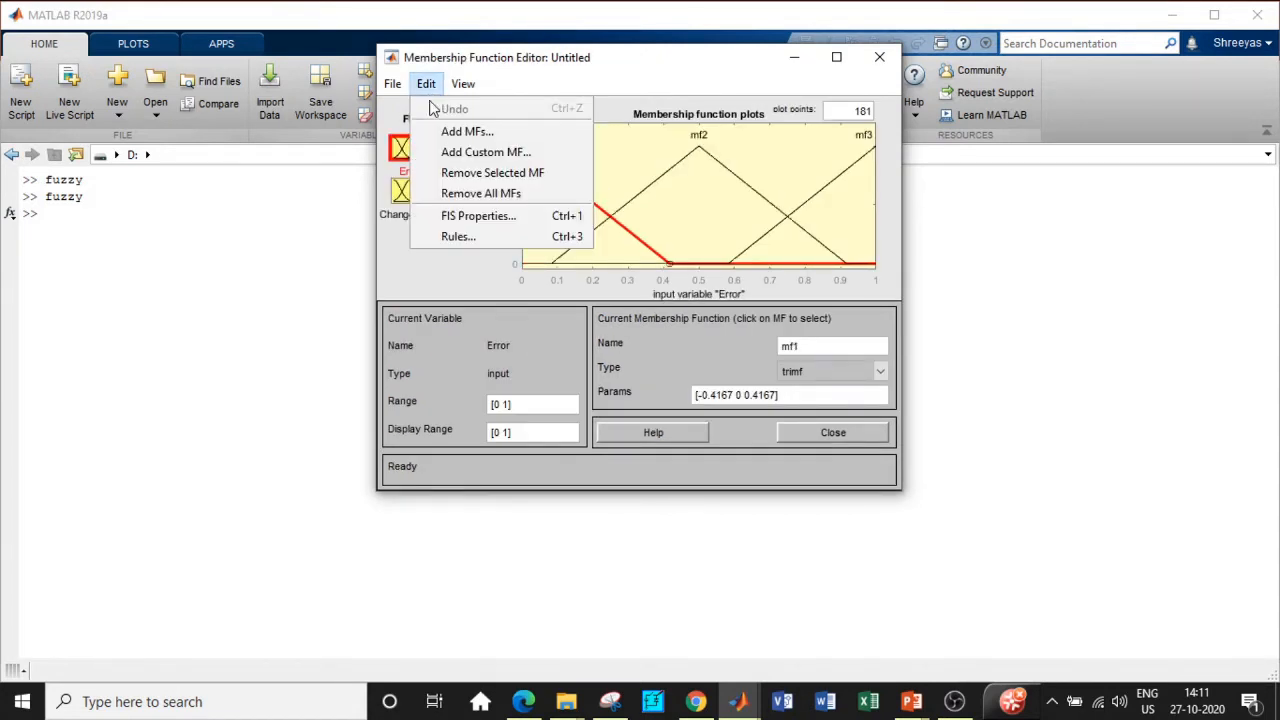
left_click(455, 193)
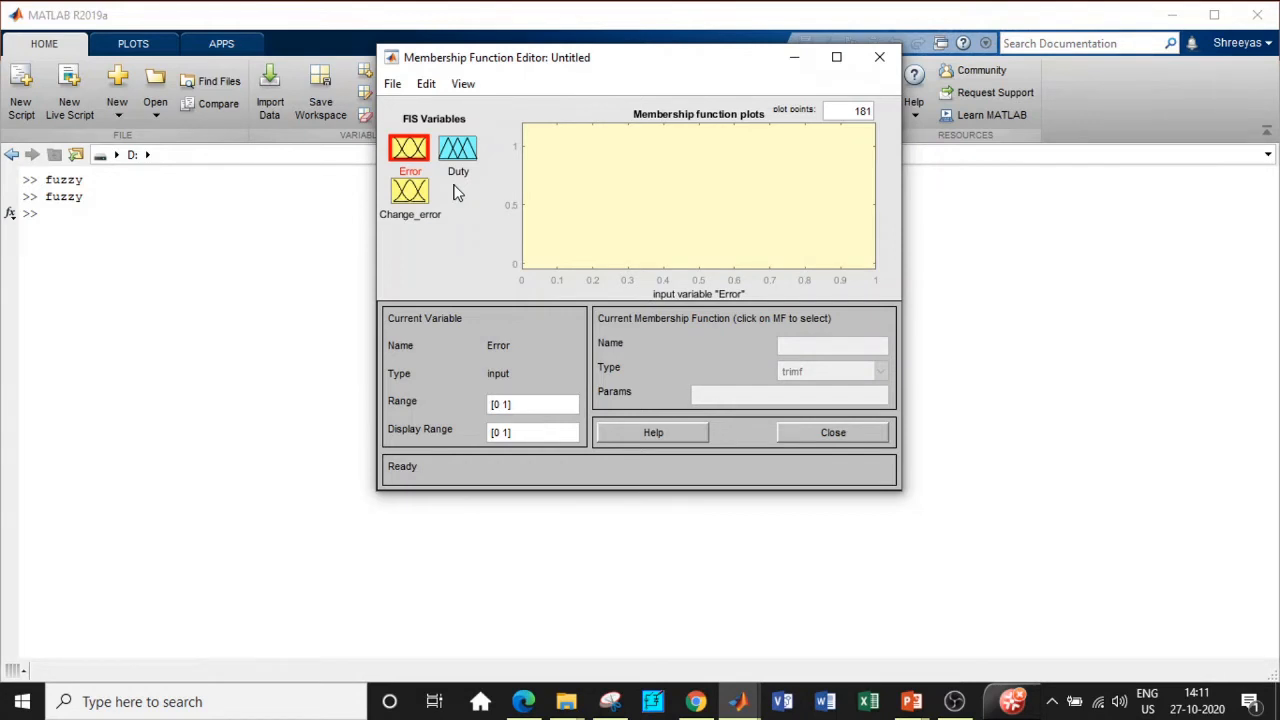
Step: Add seven evenly spaced trimf membership functions to Error
left_click(430, 84)
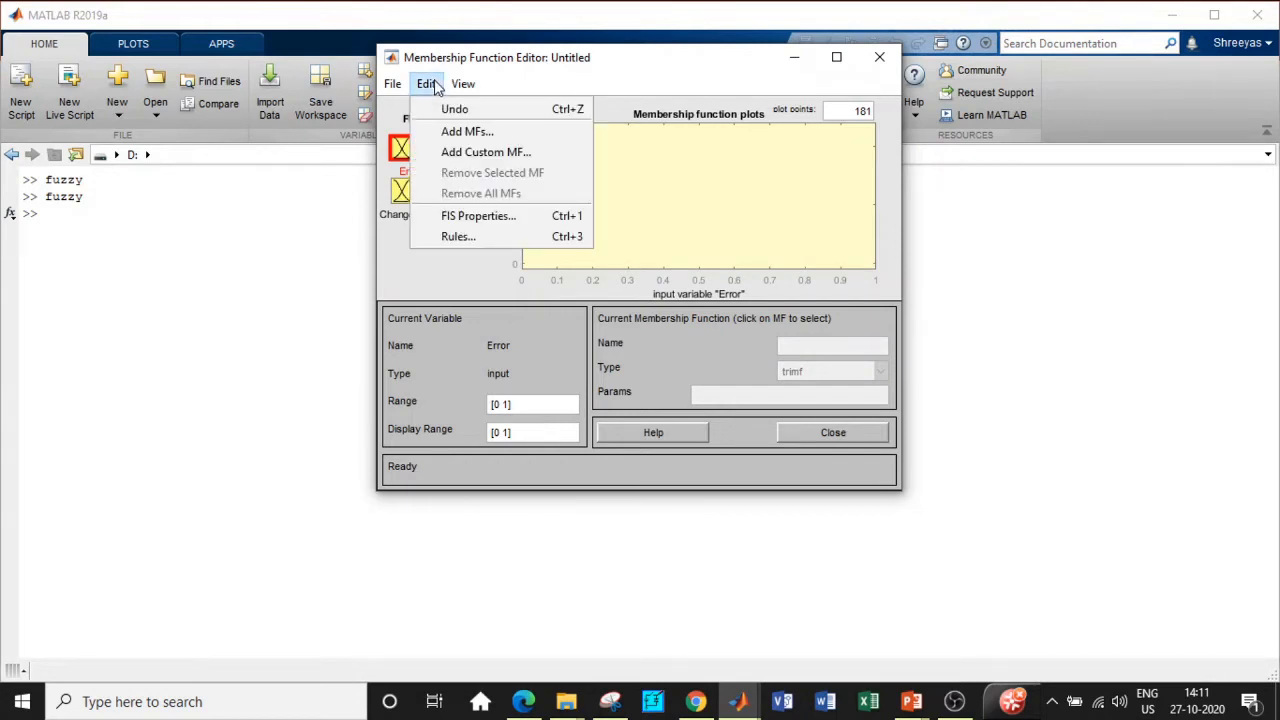
left_click(447, 136)
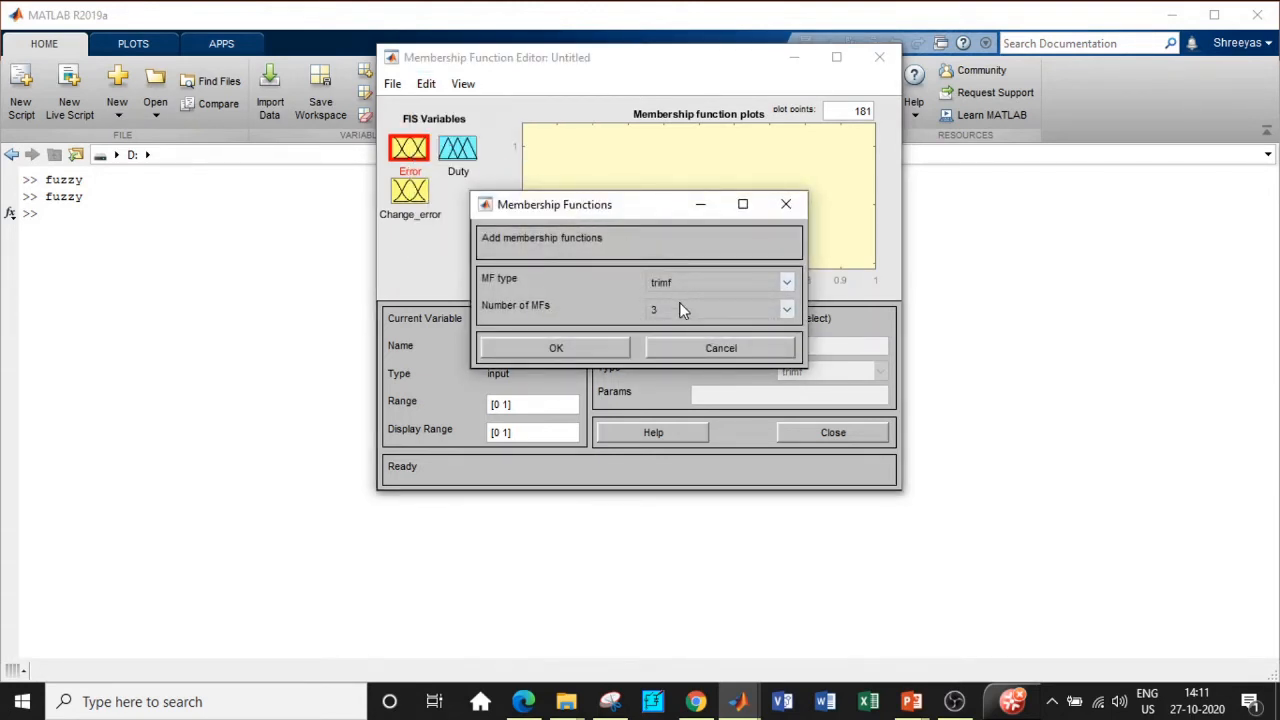
left_click(790, 309)
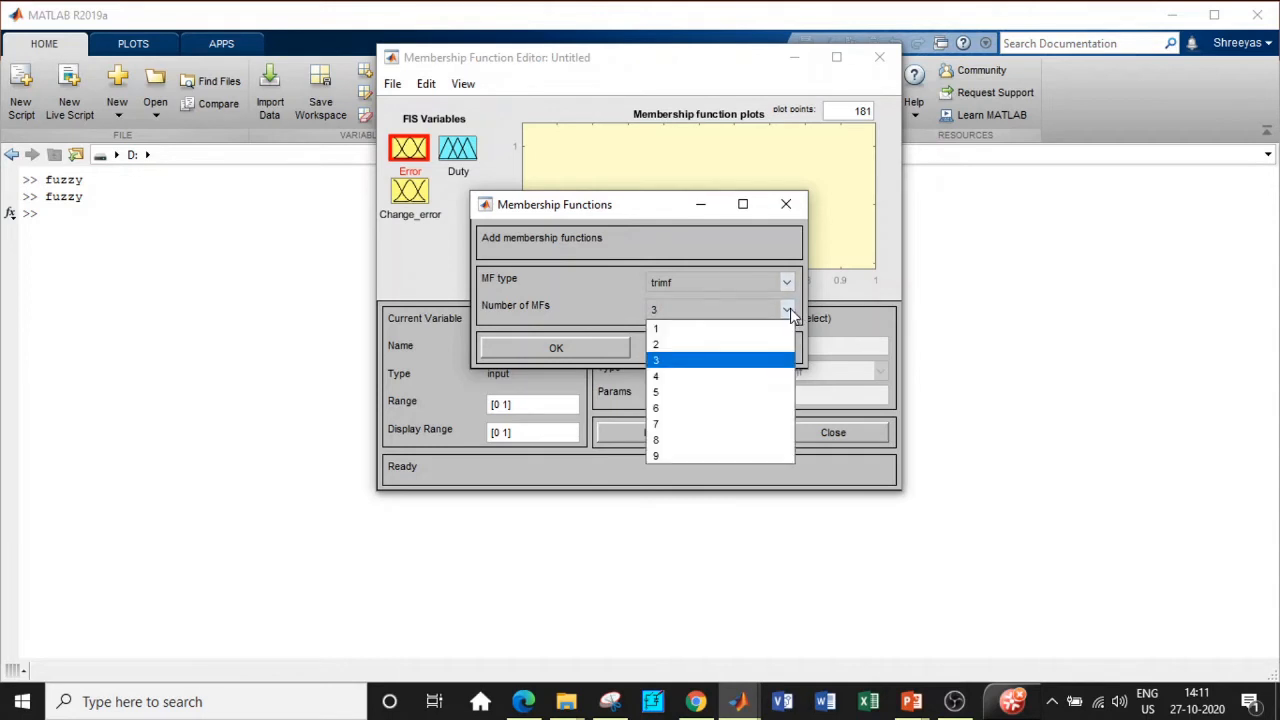
left_click(676, 424)
left_click(556, 350)
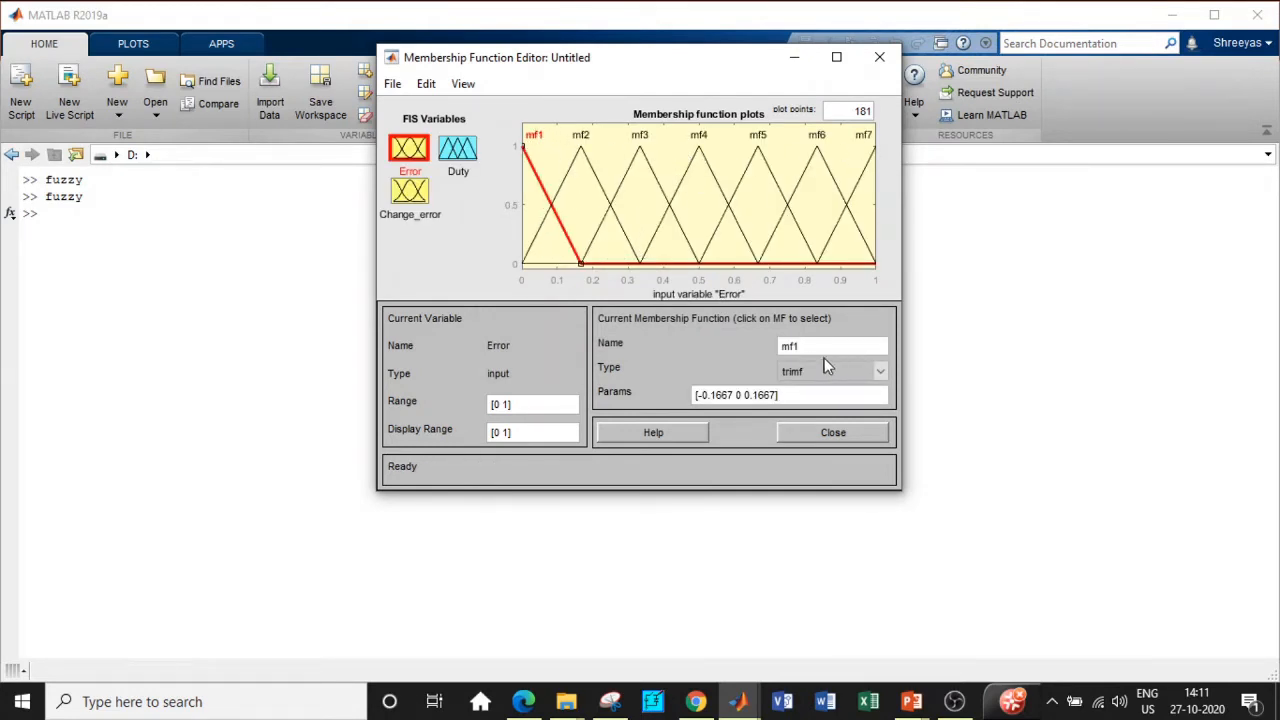
Step: Rename Error's sets mf1, mf2 and mf3 to NB, NM and NS
left_click_drag(799, 343, 766, 343)
key("BackSpace")
type("NB")
left_click(579, 171)
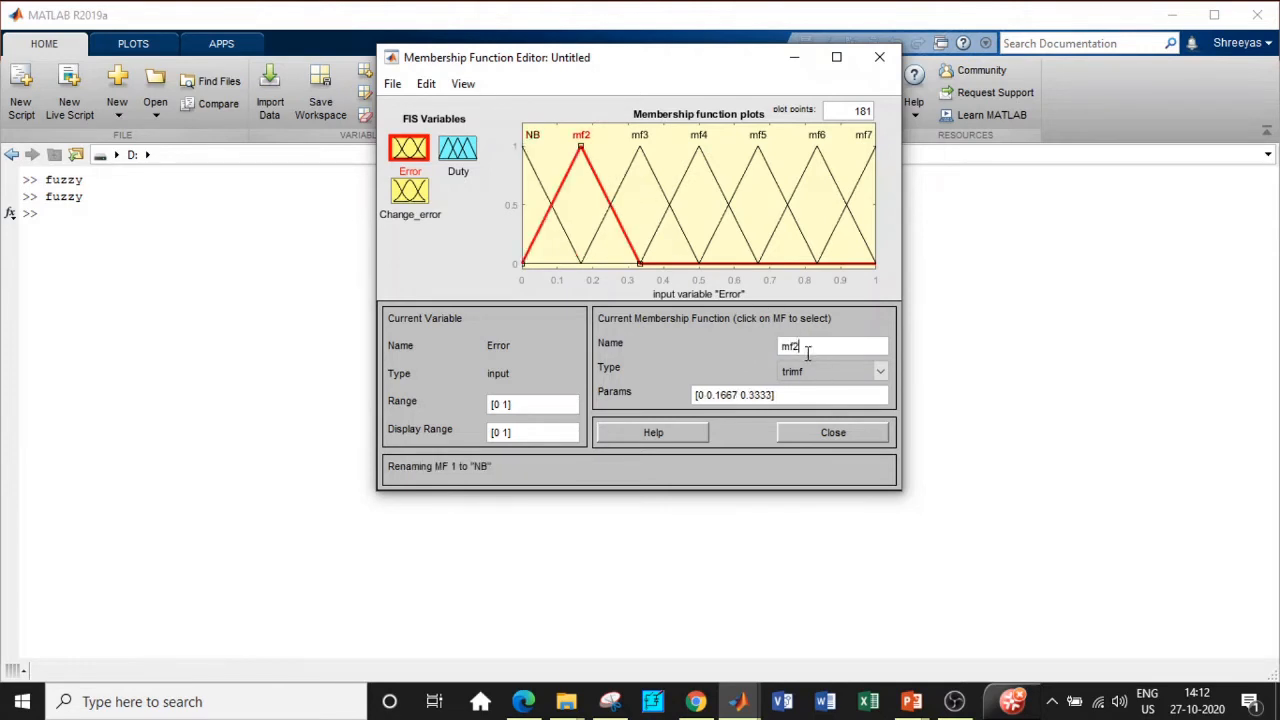
left_click_drag(808, 346, 771, 358)
type("NM")
left_click(694, 255)
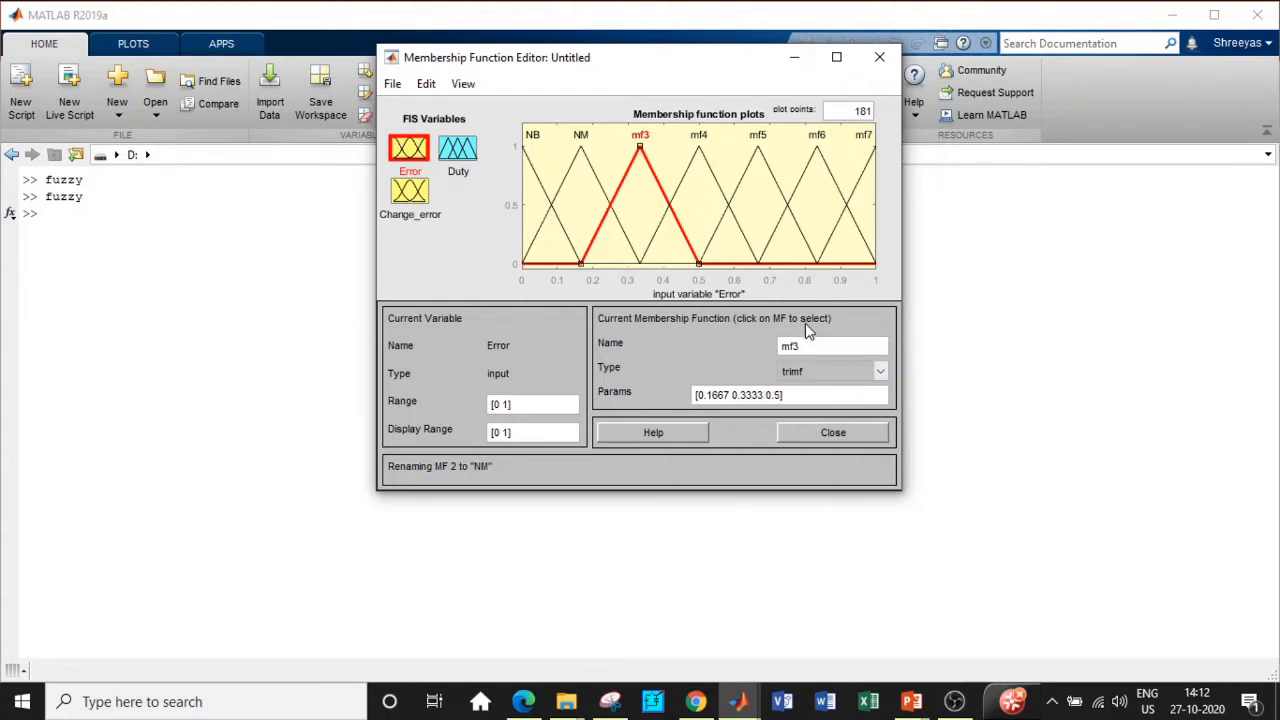
left_click_drag(812, 345, 740, 348)
type("NS")
left_click(731, 213)
Step: Rename Error's remaining sets mf4–mf7 to Z, PS, PM and PB
left_click_drag(812, 344, 741, 338)
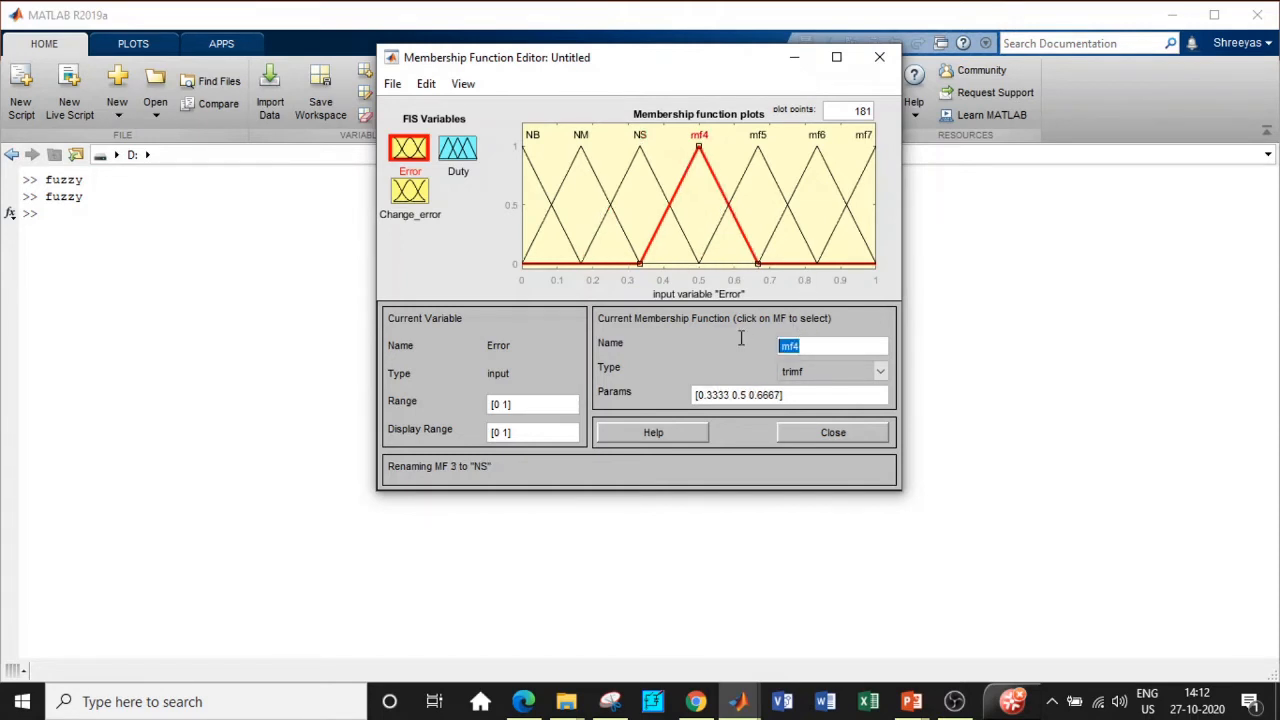
type("Z")
left_click(752, 170)
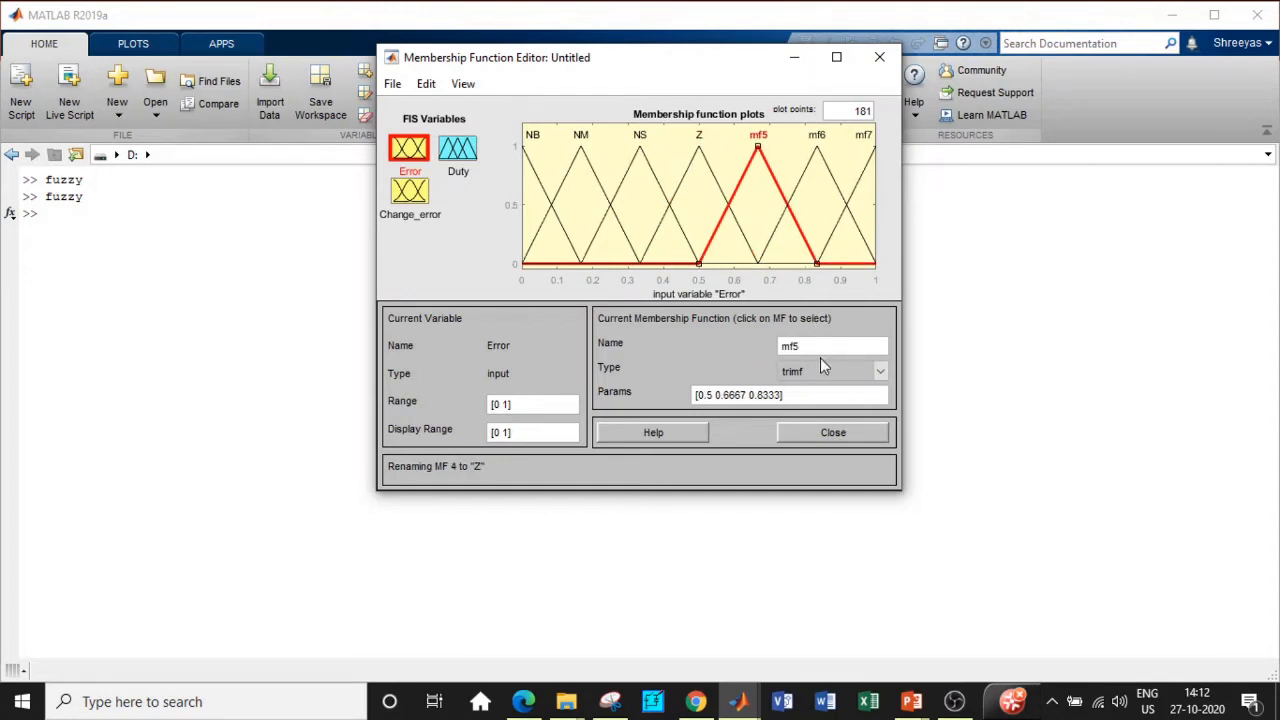
double_click(785, 343)
type("PS")
left_click(798, 187)
double_click(789, 345)
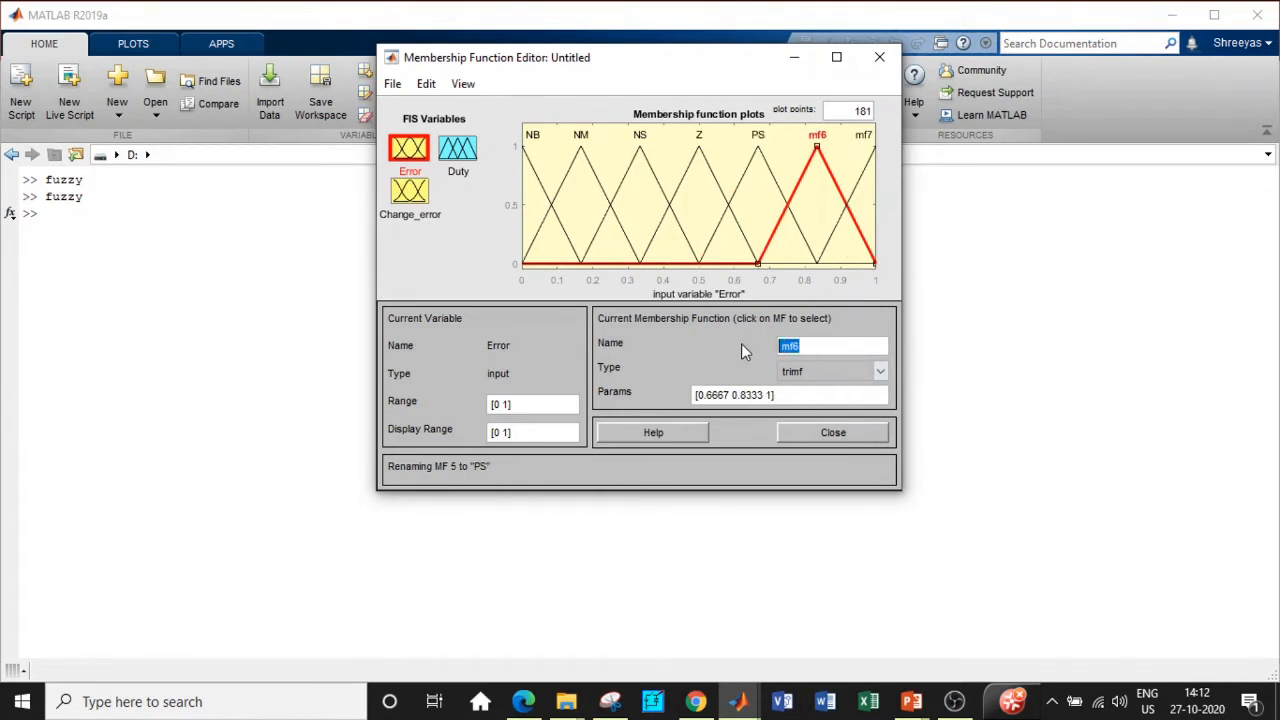
type("PM")
left_click(860, 192)
left_click_drag(804, 347, 750, 350)
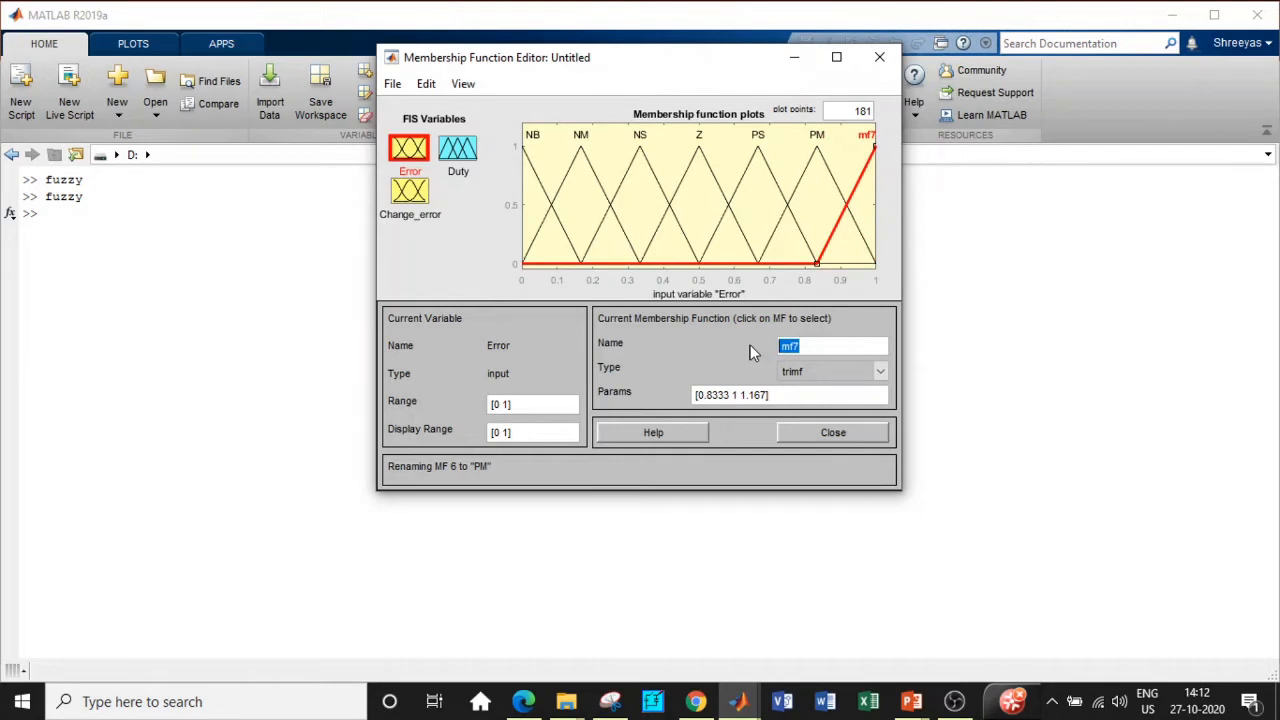
type("PB")
key("Return")
left_click(413, 203)
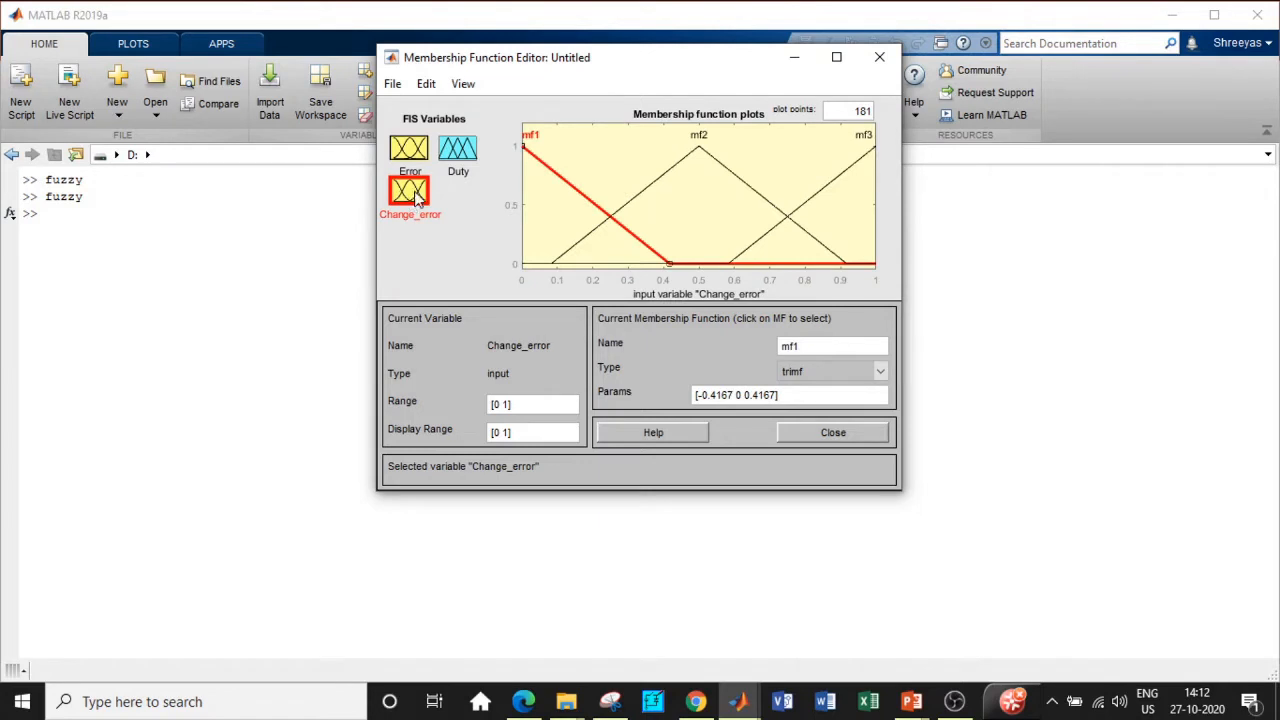
Step: Remove Change_error's default mf1–mf3 and add seven trimf membership functions
left_click(427, 84)
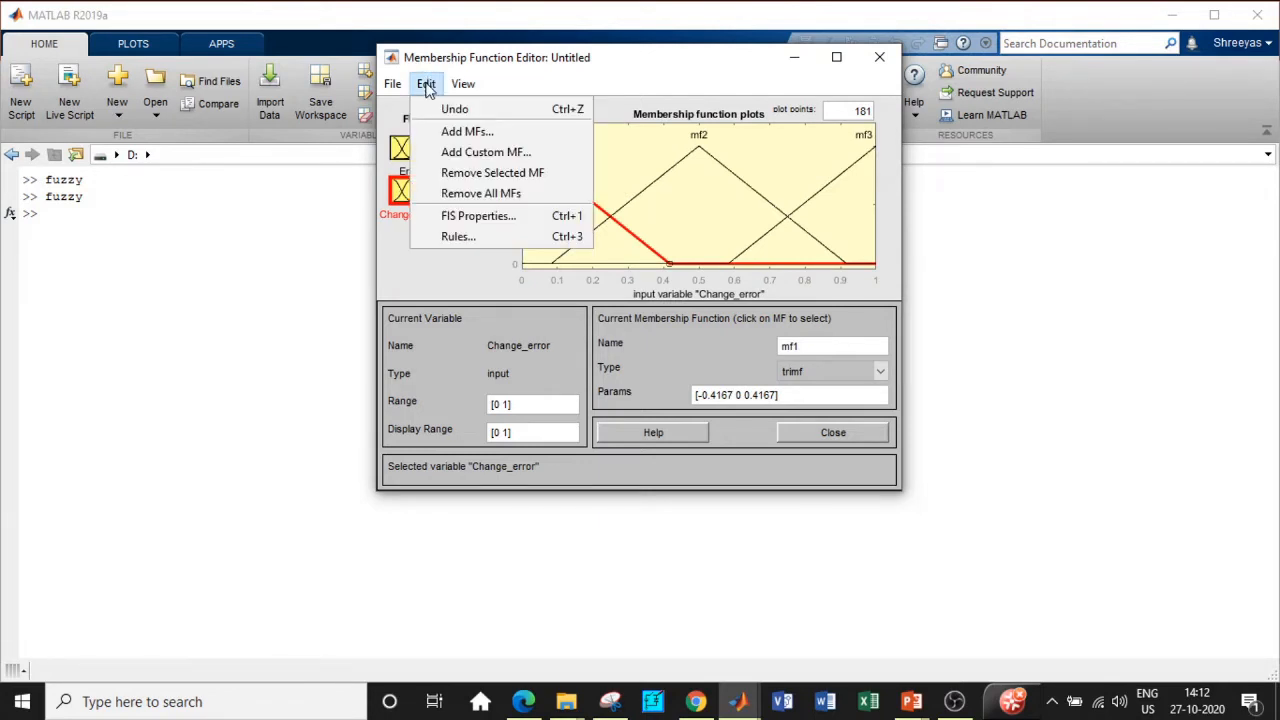
left_click(449, 193)
left_click(427, 84)
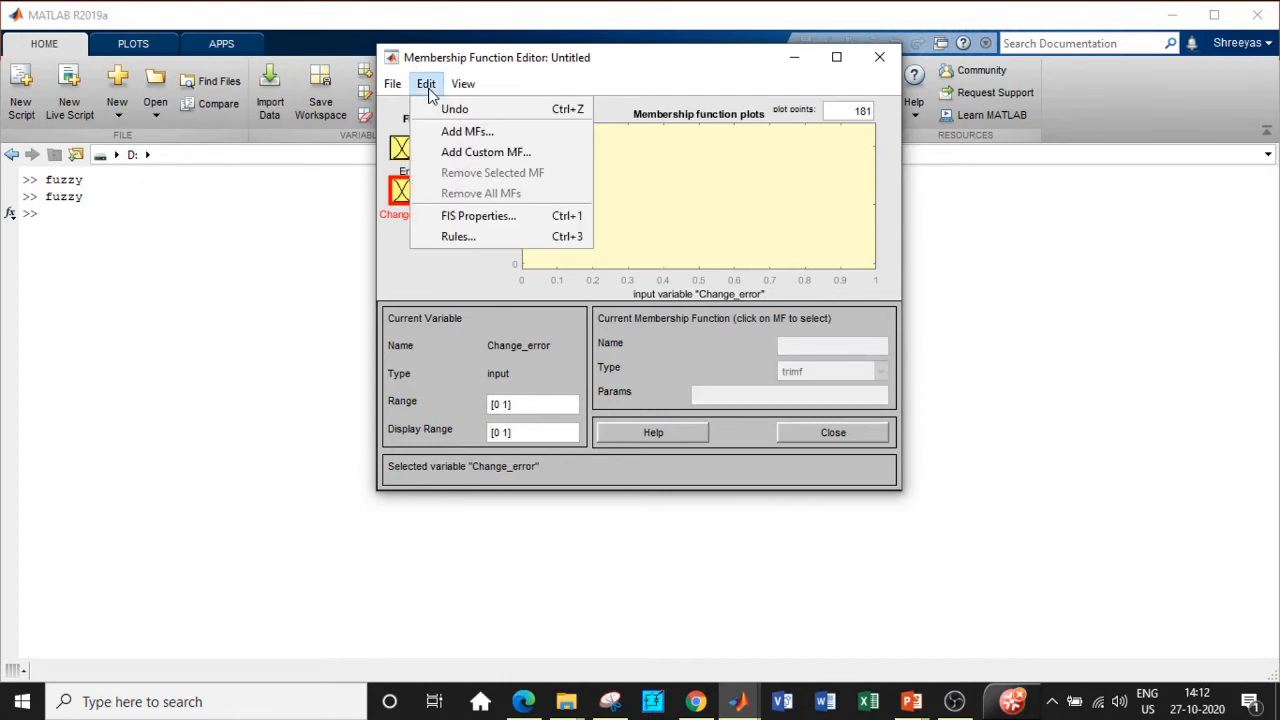
left_click(450, 129)
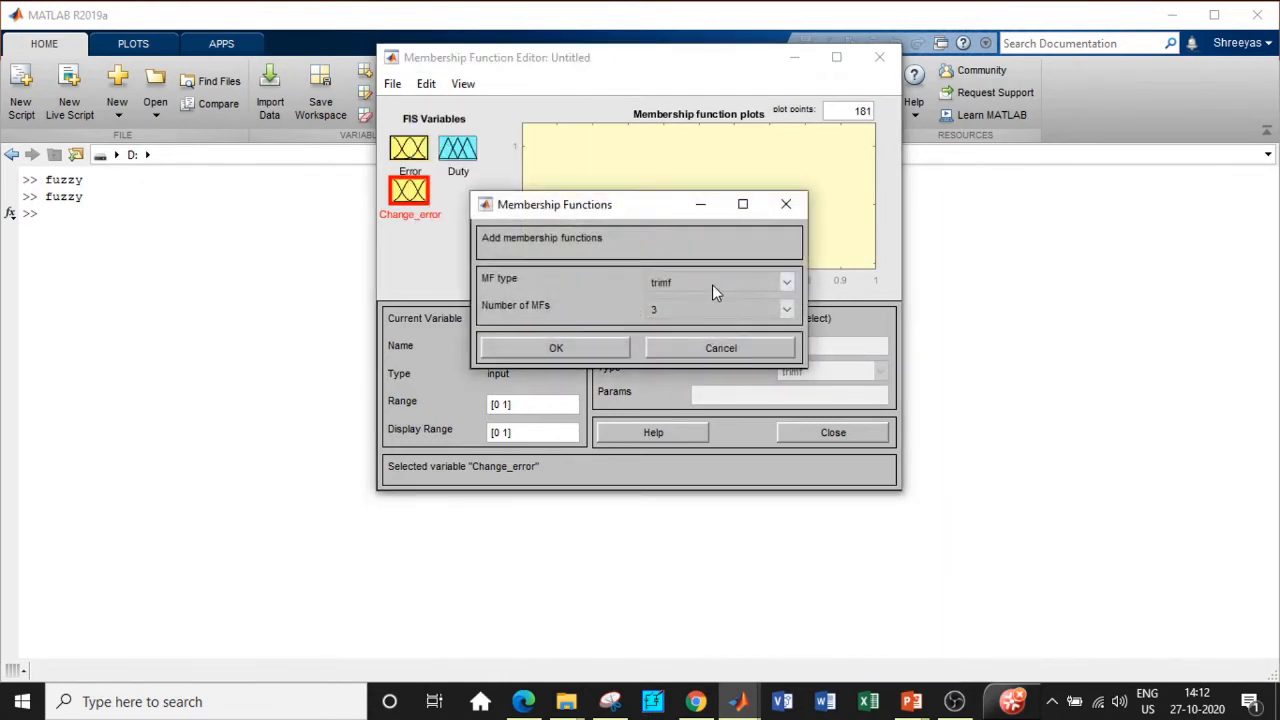
left_click(787, 310)
left_click(712, 427)
left_click(540, 350)
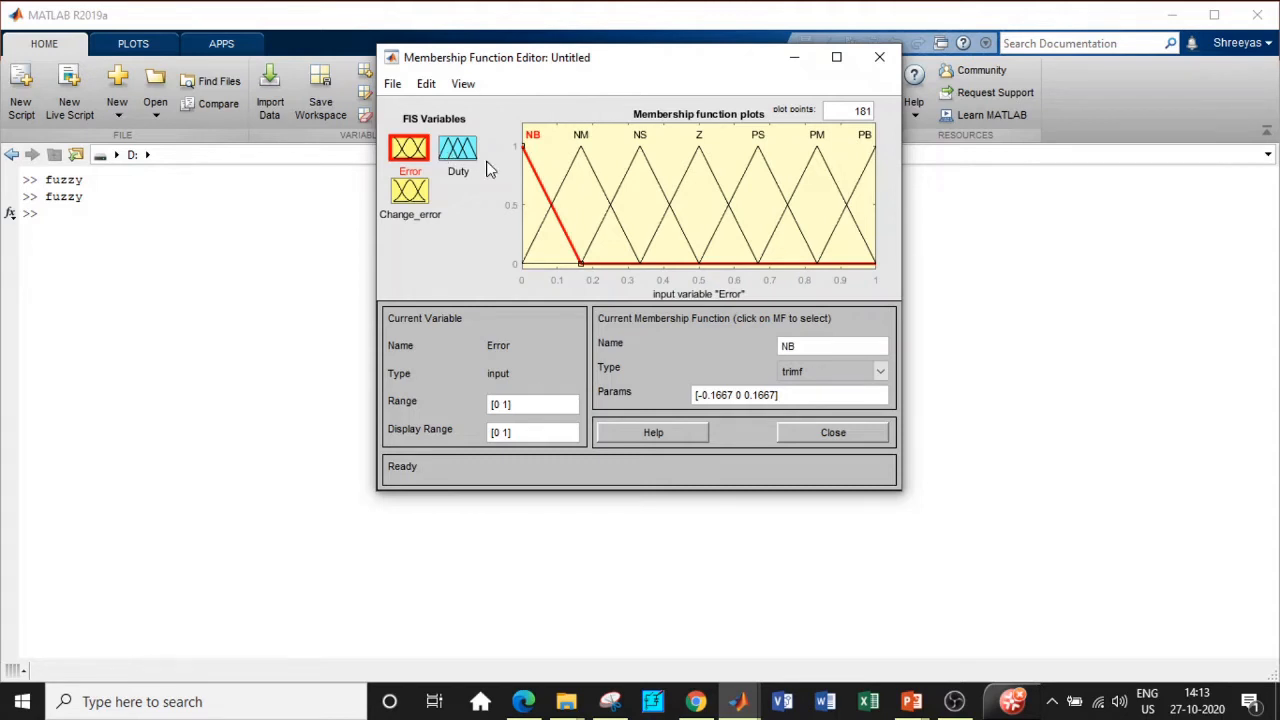
Step: Rename Change_error's sets mf1, mf2 and mf3 to NB, NM and NS
left_click(422, 201)
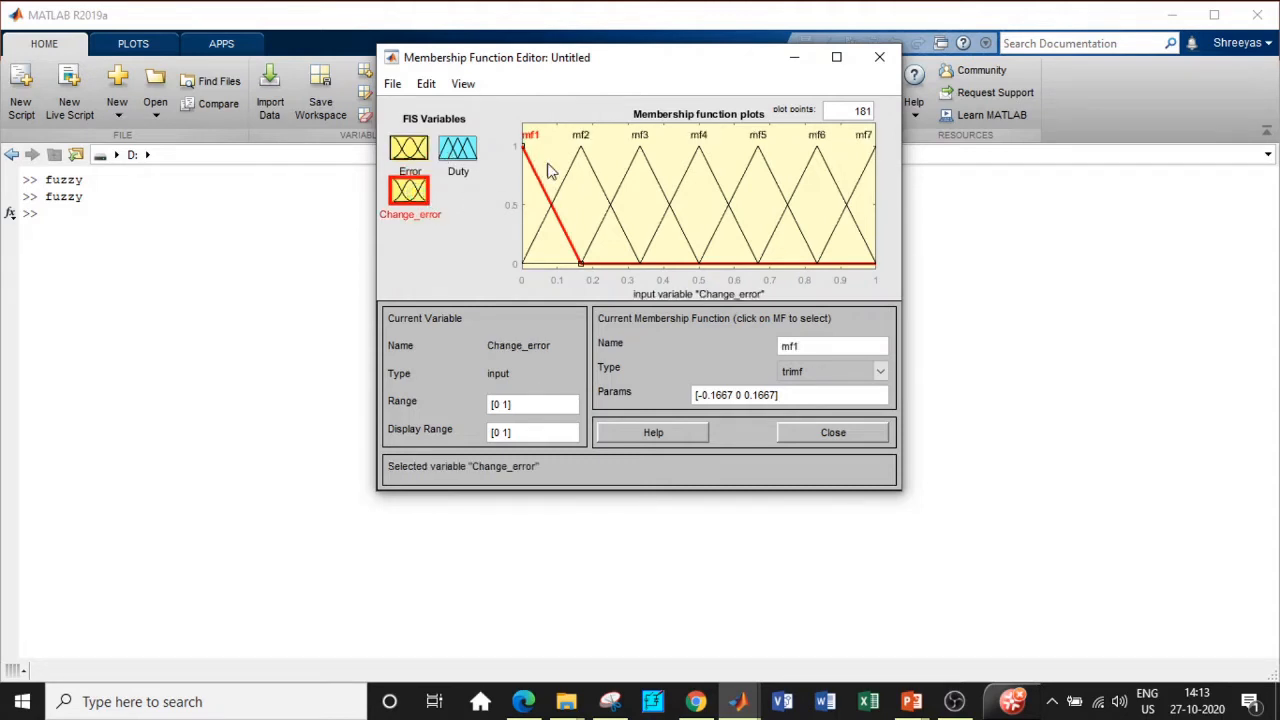
double_click(816, 347)
key("BackSpace")
type("NB")
left_click(568, 176)
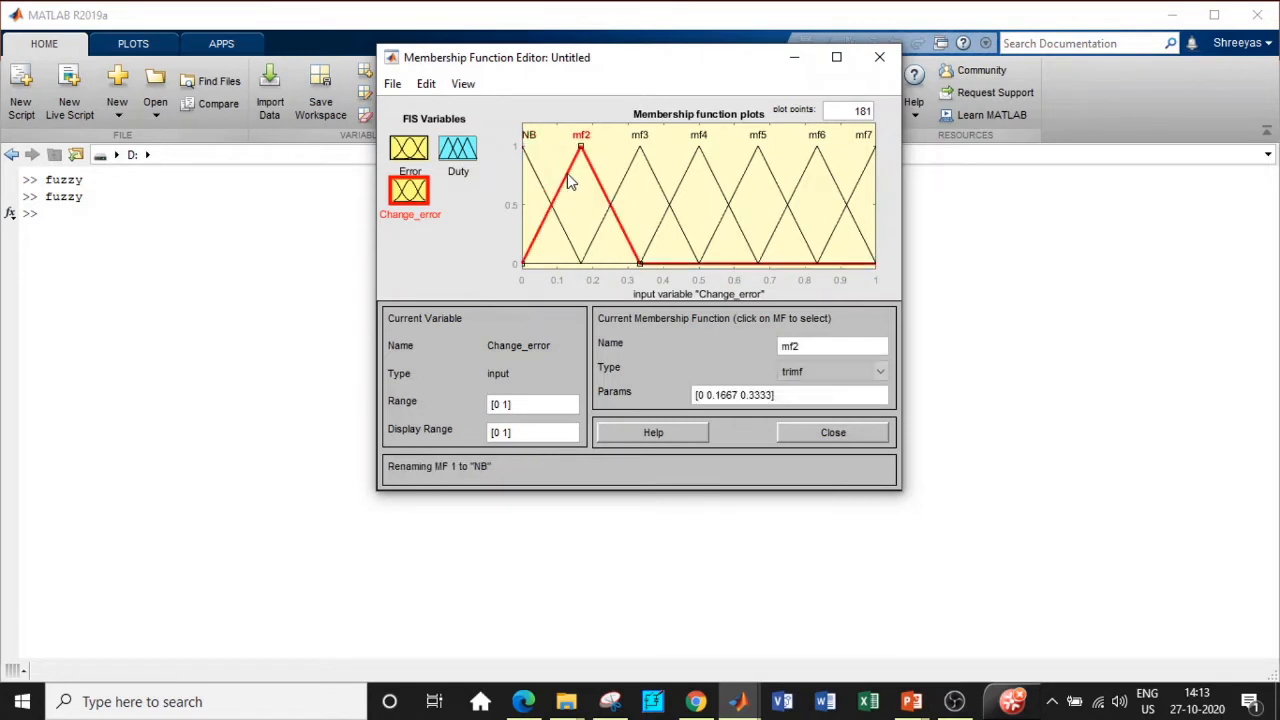
left_click_drag(810, 345, 730, 349)
type("NM")
key("Return")
left_click(625, 171)
left_click_drag(810, 345, 756, 346)
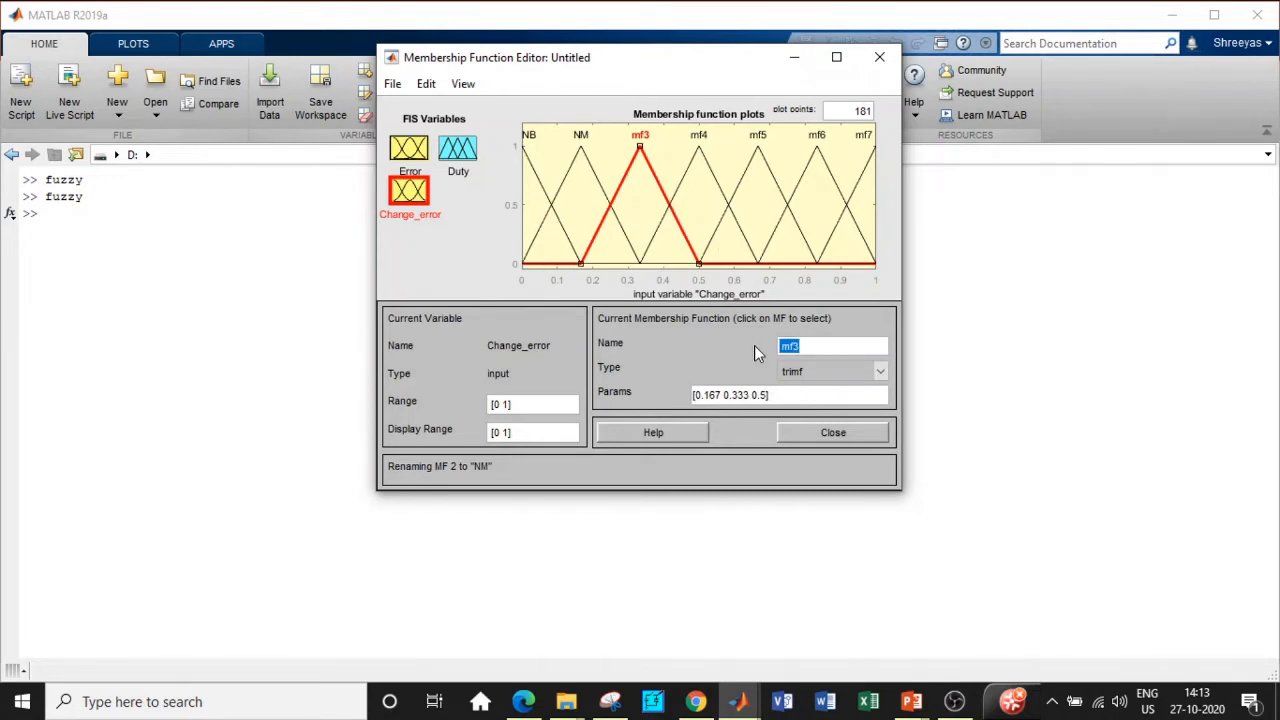
type("NS")
left_click(735, 236)
Step: Rename Change_error's sets mf4–mf7 to Z, PS, PM and PB, then show Duty
left_click_drag(802, 345, 771, 346)
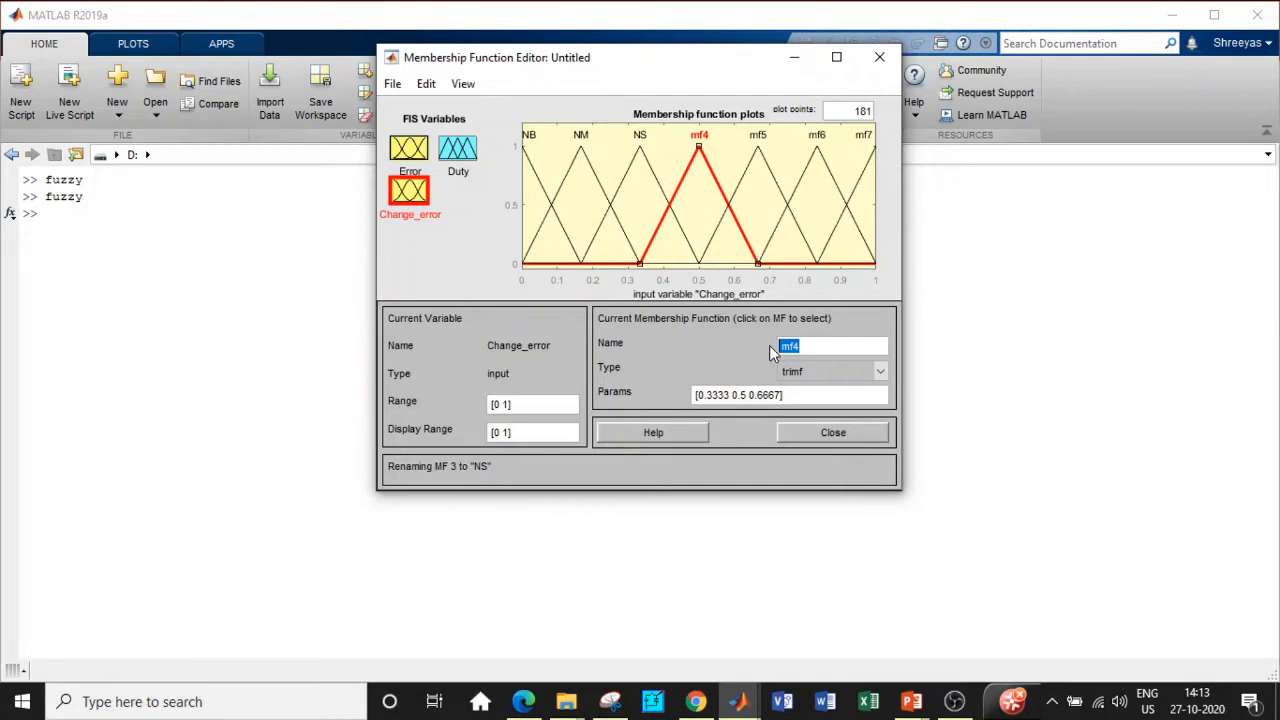
type("Z")
left_click(761, 198)
left_click_drag(800, 344, 760, 352)
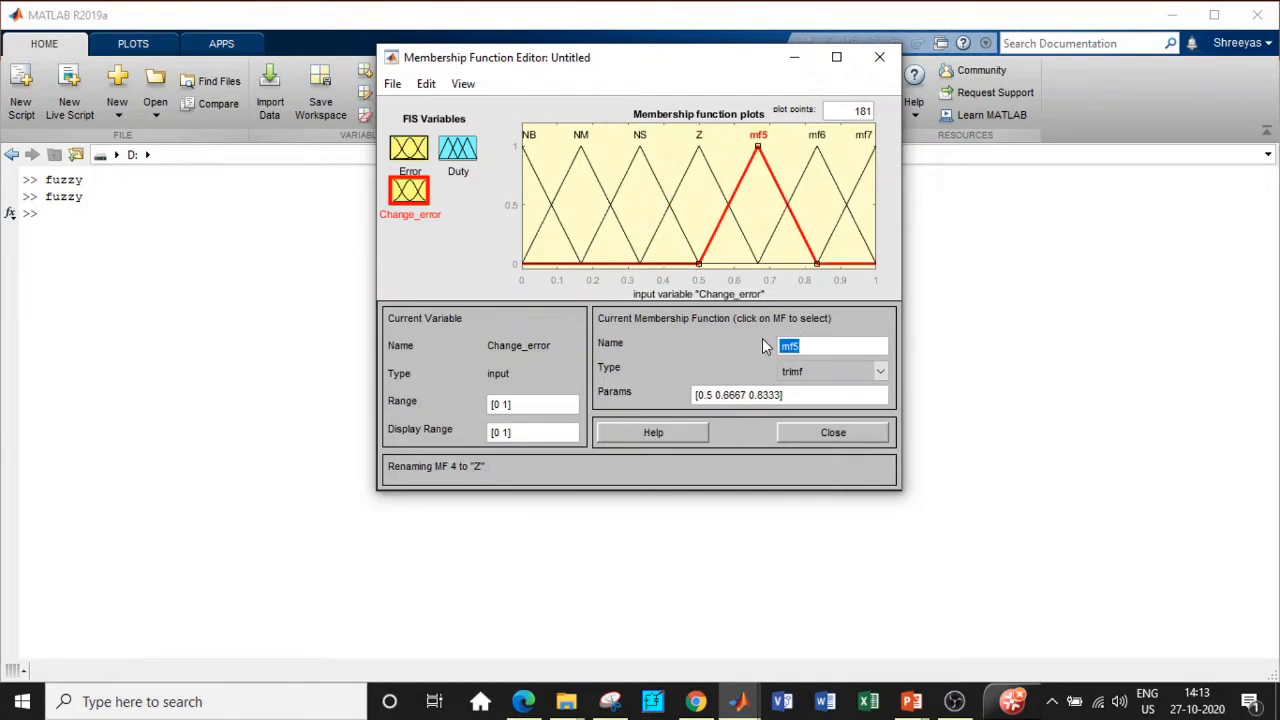
type("PS")
left_click(797, 203)
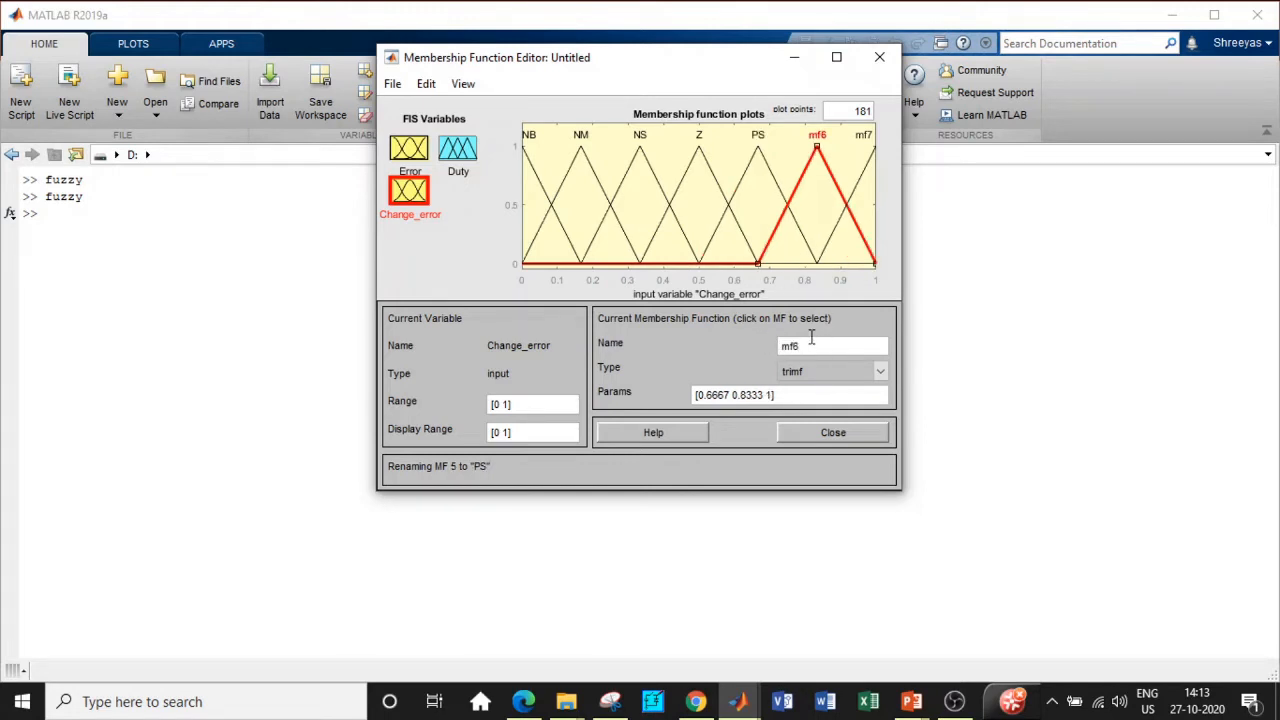
left_click_drag(811, 340, 752, 346)
type("PM")
left_click(828, 253)
left_click_drag(810, 345, 764, 345)
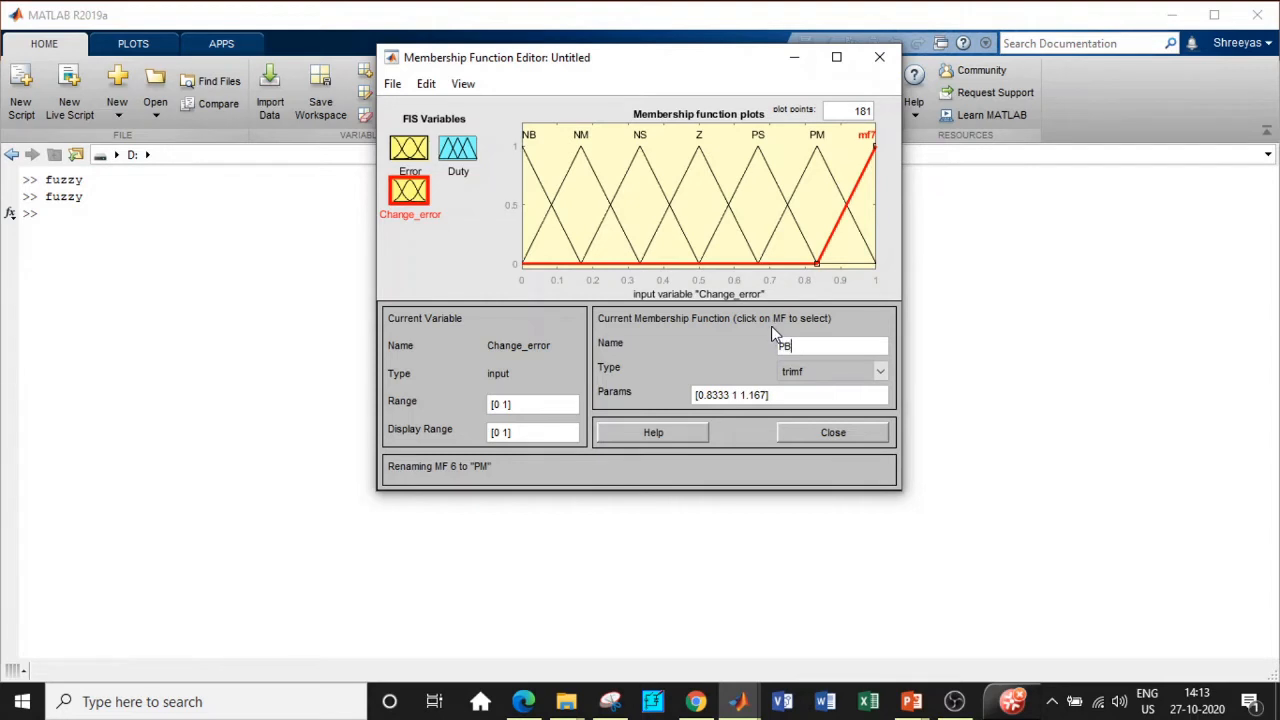
key("Return")
left_click(459, 148)
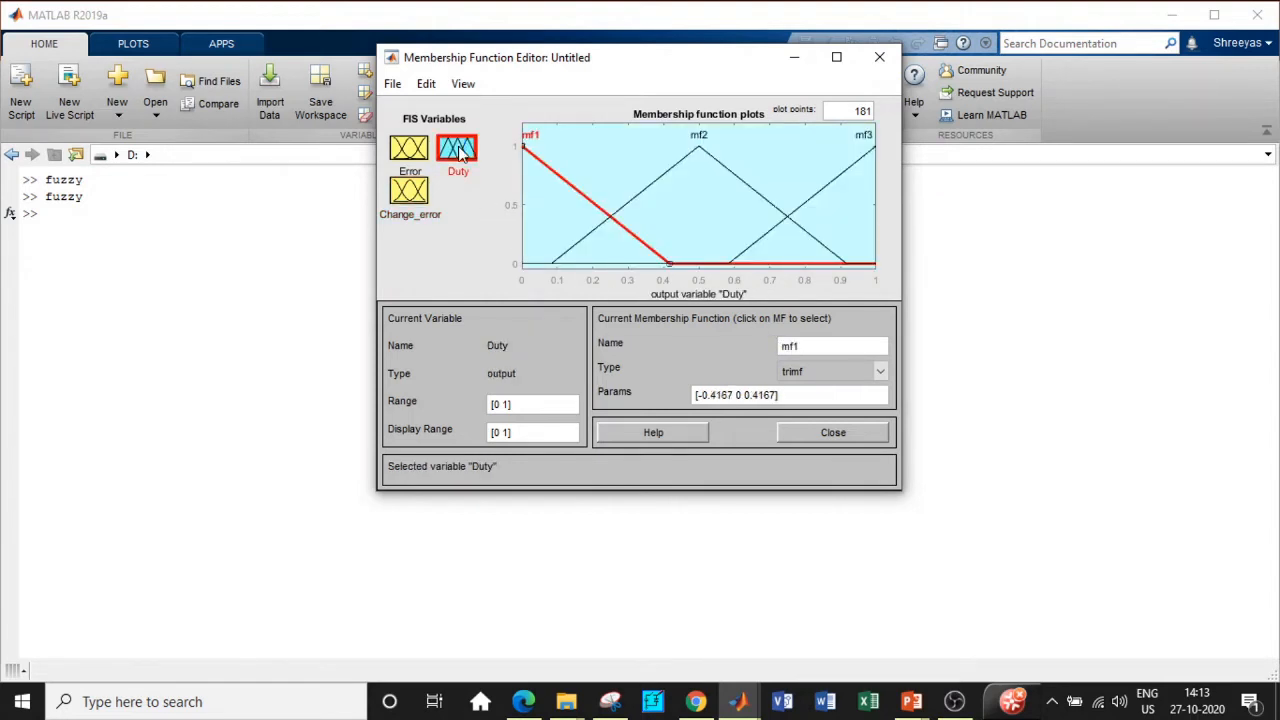
Step: Swap Duty's mf1–mf3 for seven trimf sets and name the first one -100
left_click(426, 83)
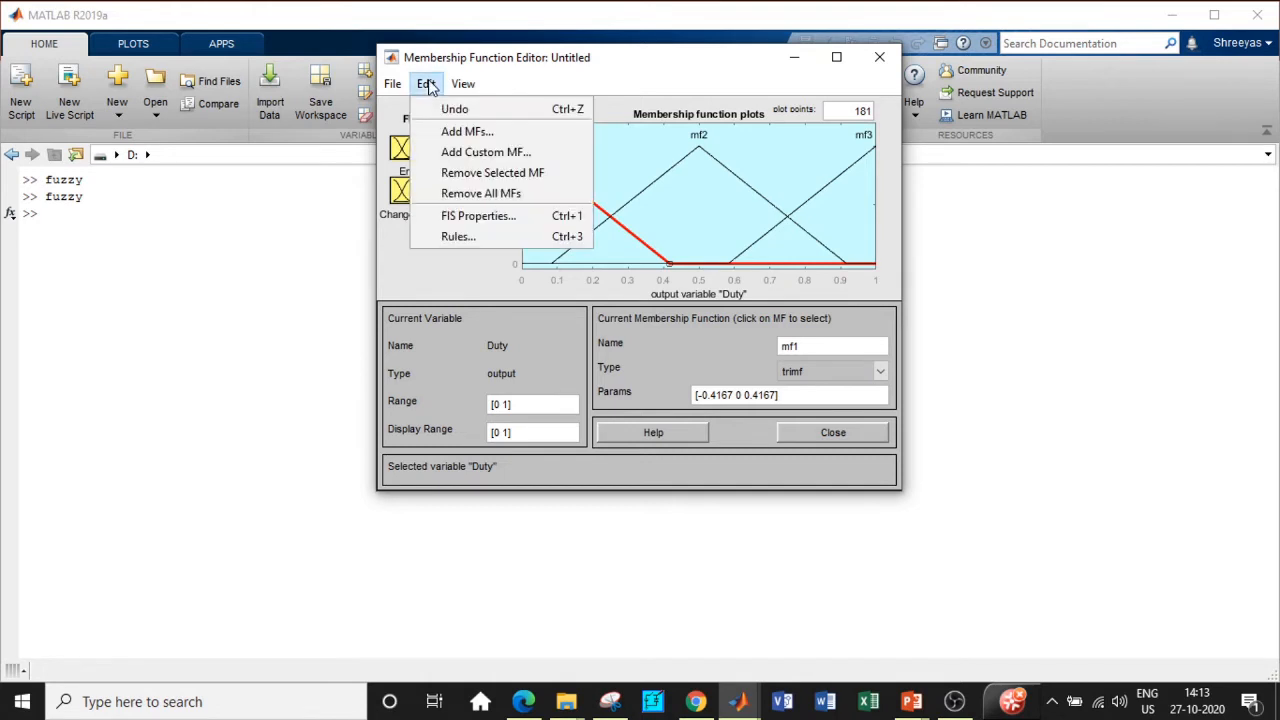
left_click(463, 195)
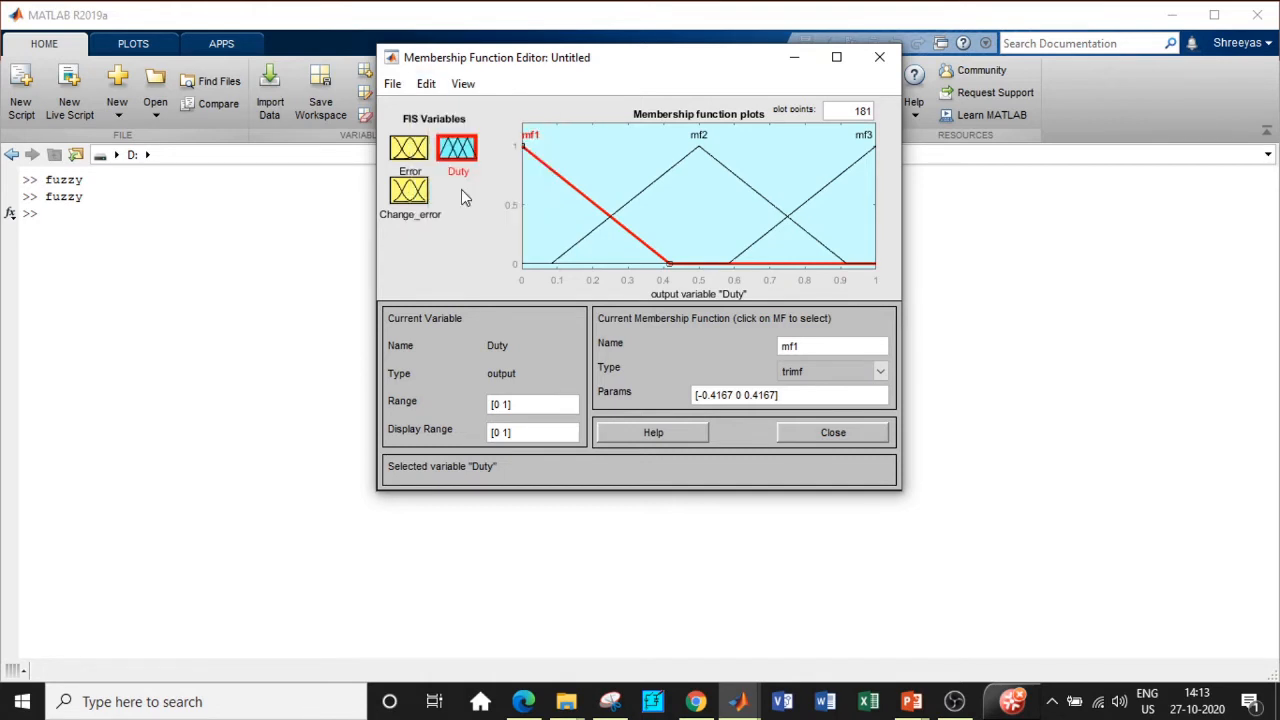
left_click(427, 86)
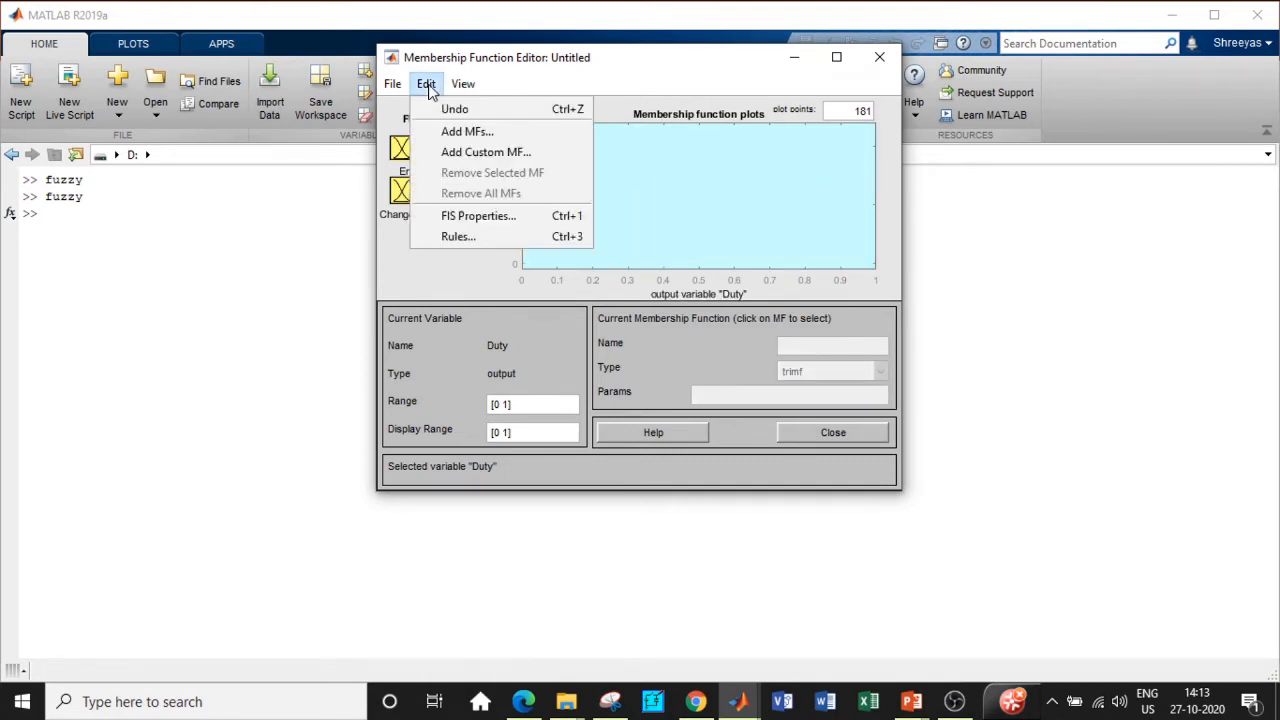
left_click(445, 133)
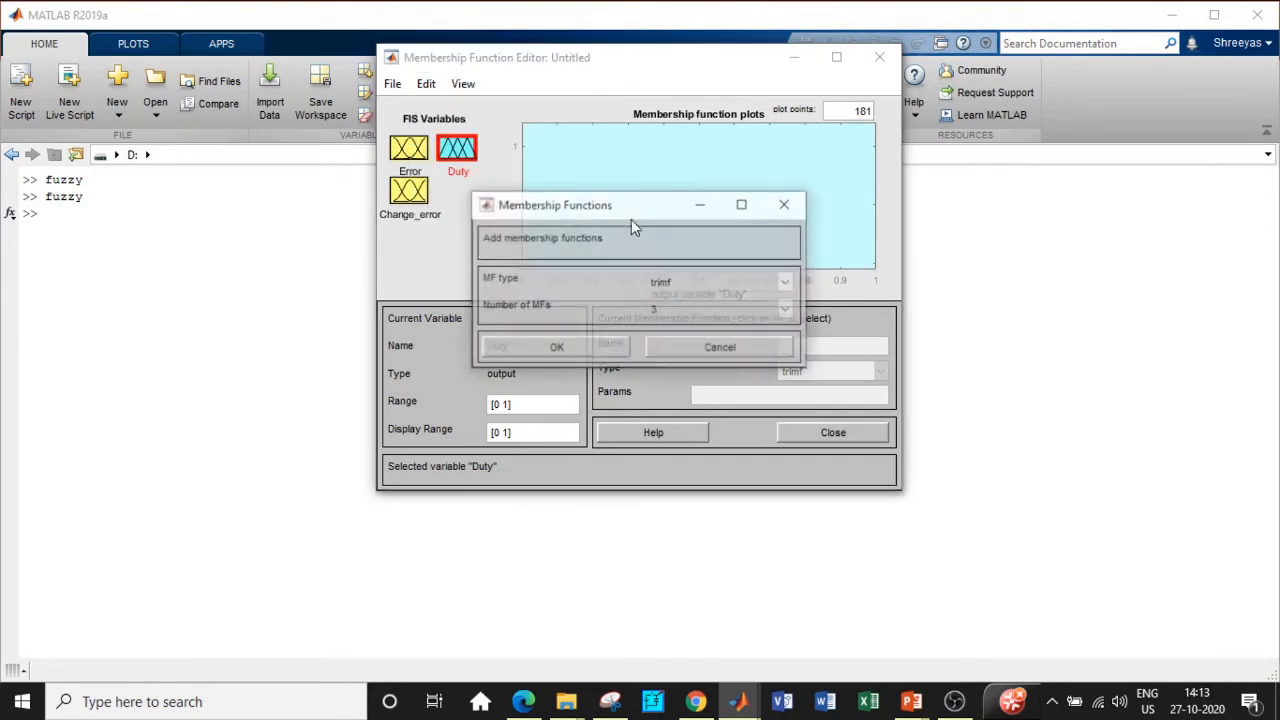
left_click(667, 314)
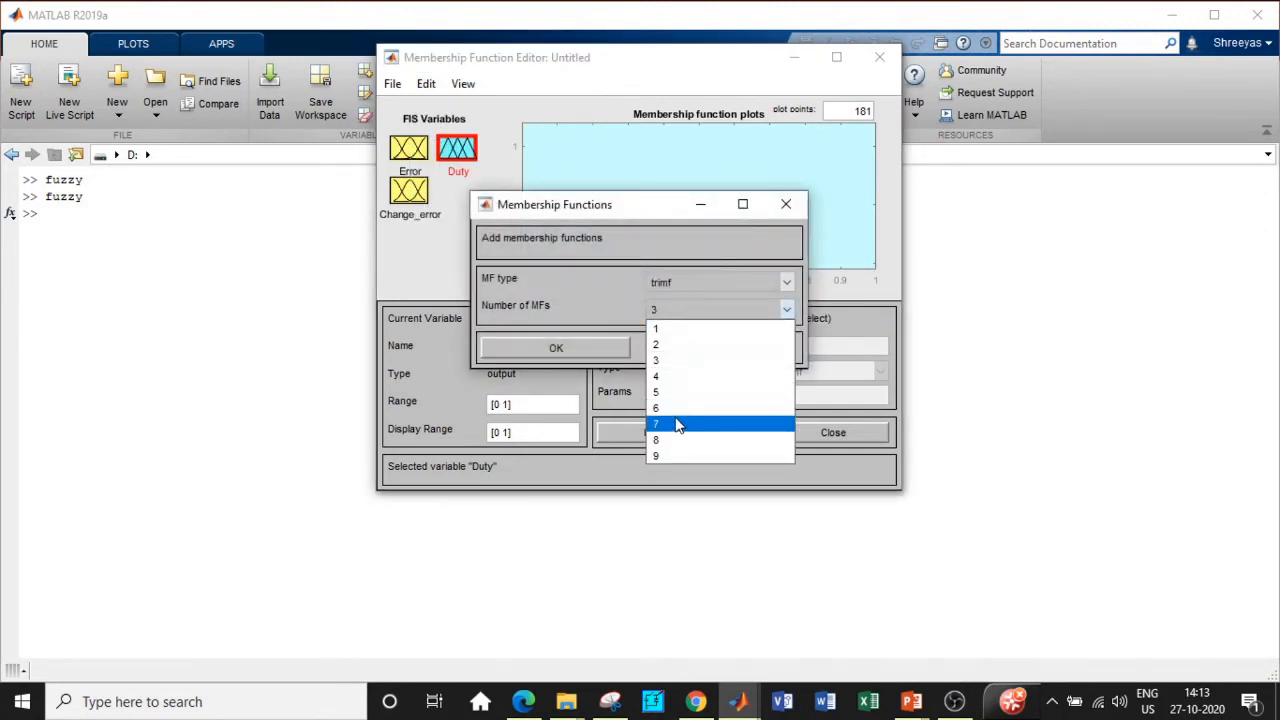
left_click(677, 426)
left_click(566, 348)
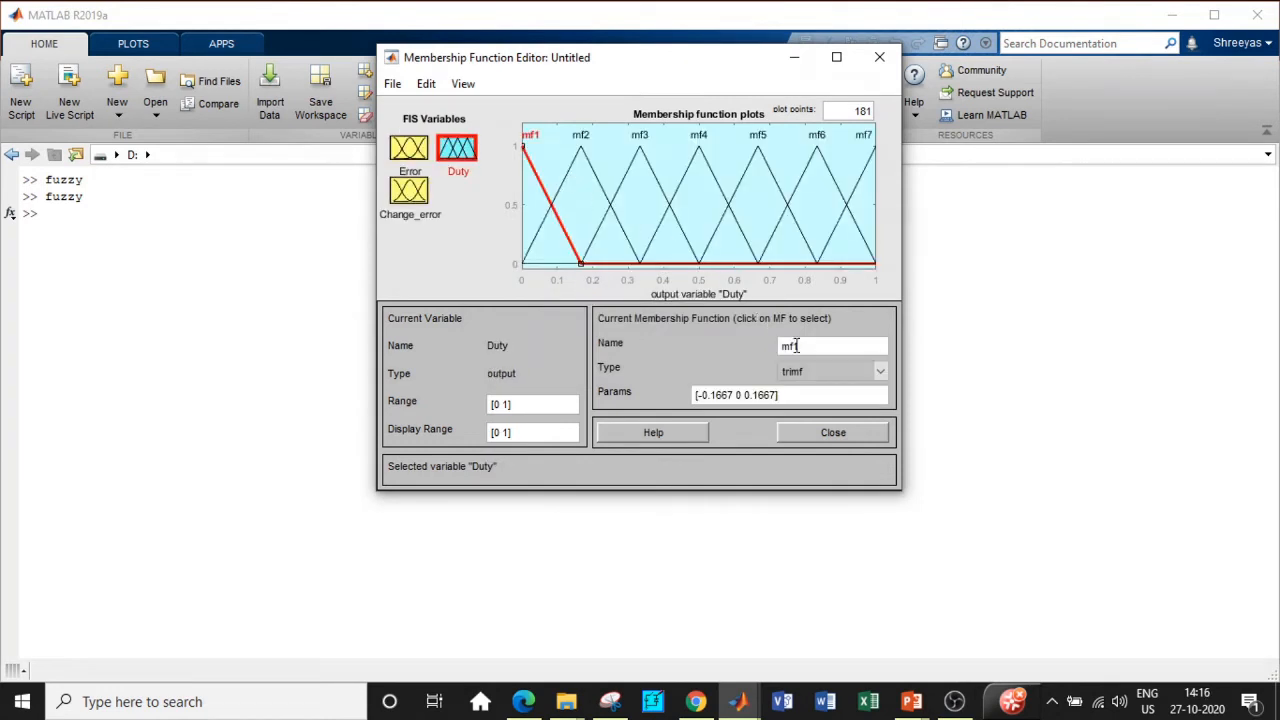
left_click_drag(796, 345, 730, 338)
type("-100")
Step: Confirm -100 and name the next Duty sets -50, -5 and 0
left_click(575, 174)
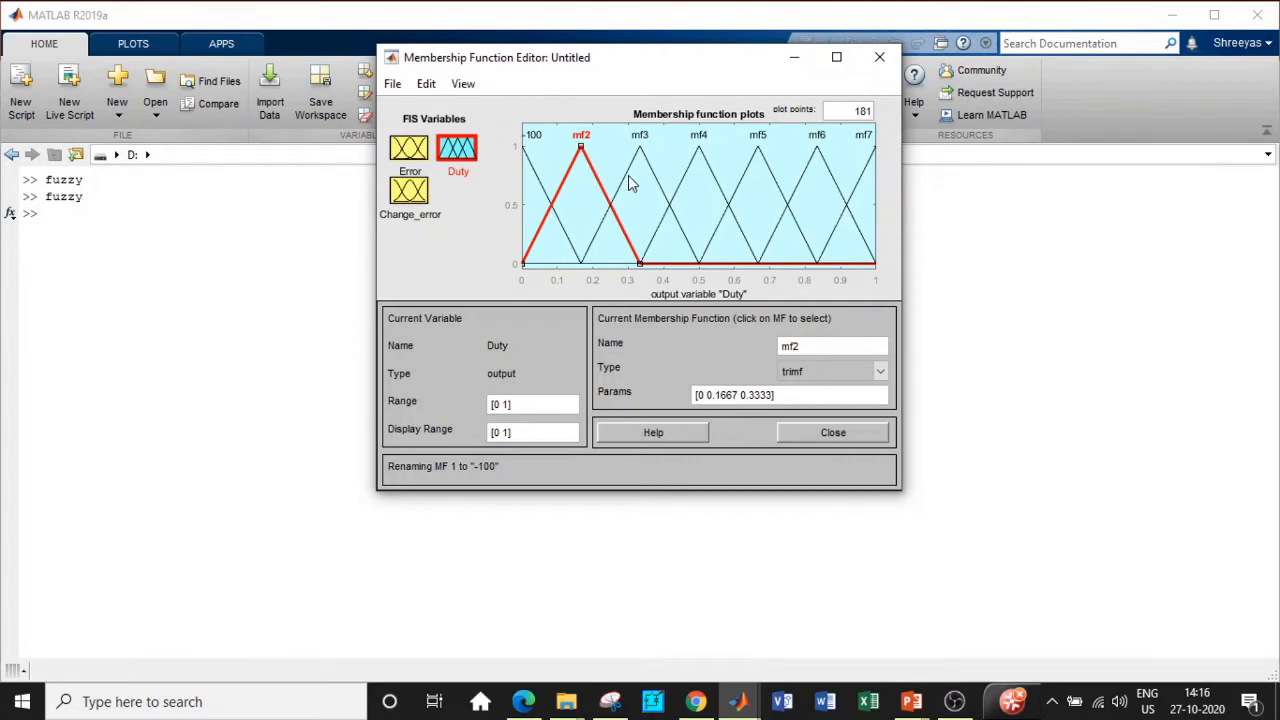
double_click(812, 346)
type("-50")
left_click(640, 172)
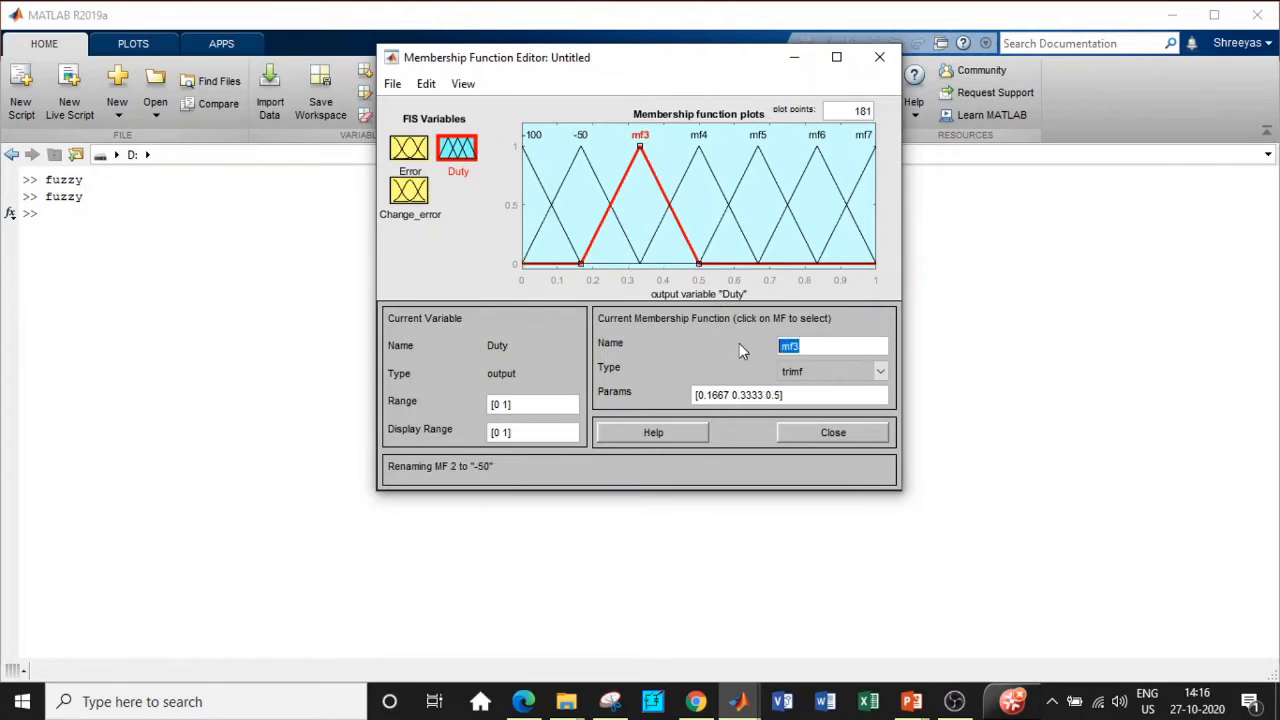
type("-5")
left_click(720, 195)
type("0")
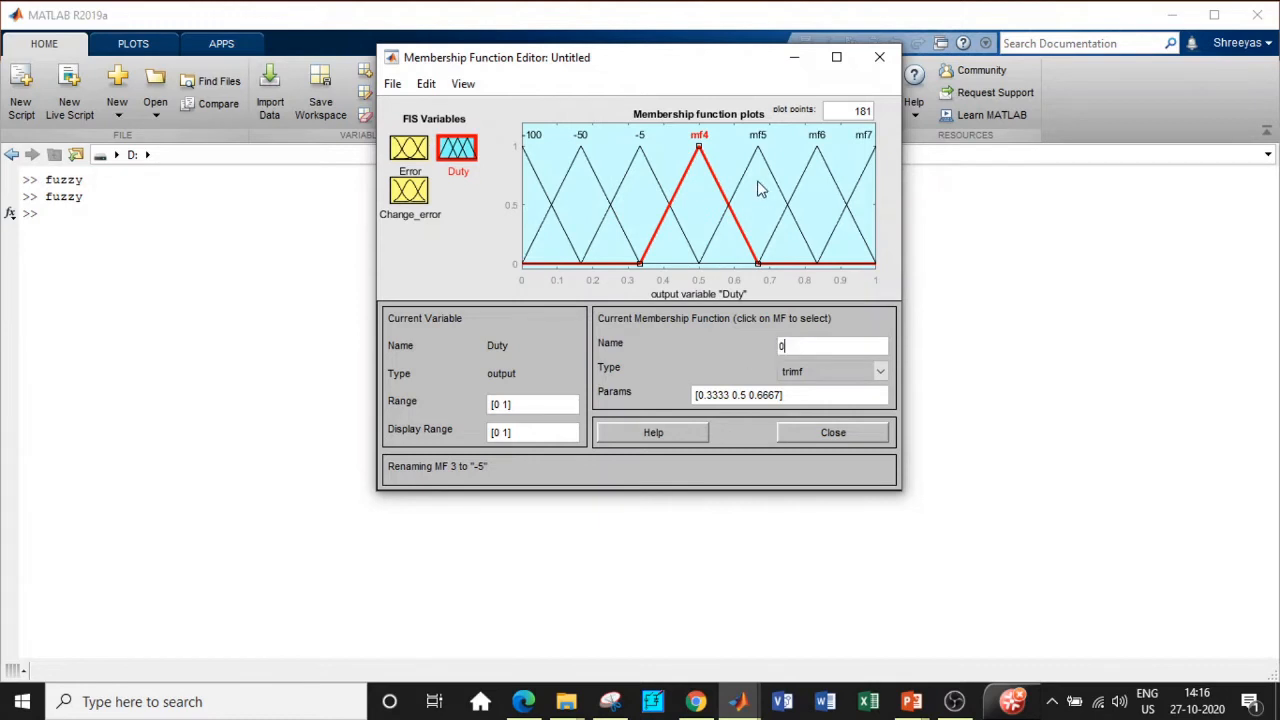
left_click(760, 220)
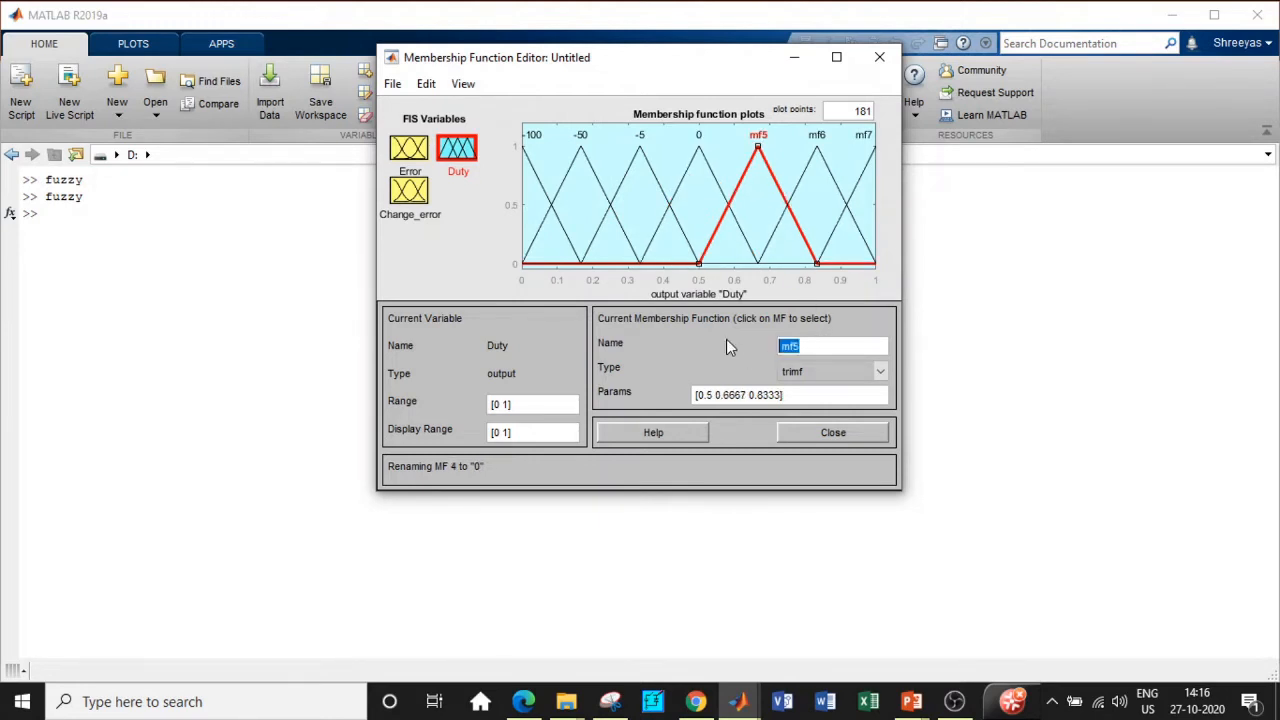
Step: Name the last three Duty sets 5, 50 and 100
type("5")
key("Return")
left_click_drag(816, 344, 707, 330)
type("50")
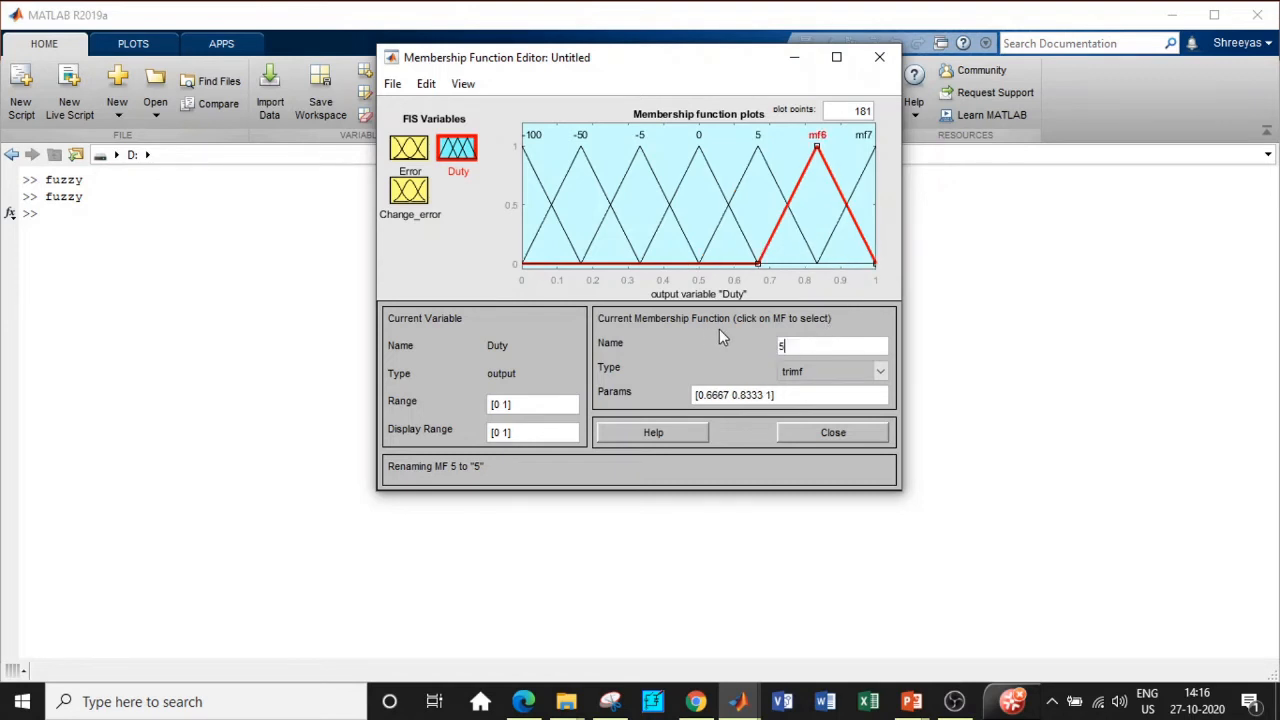
left_click(856, 186)
left_click_drag(820, 345, 697, 337)
type("100")
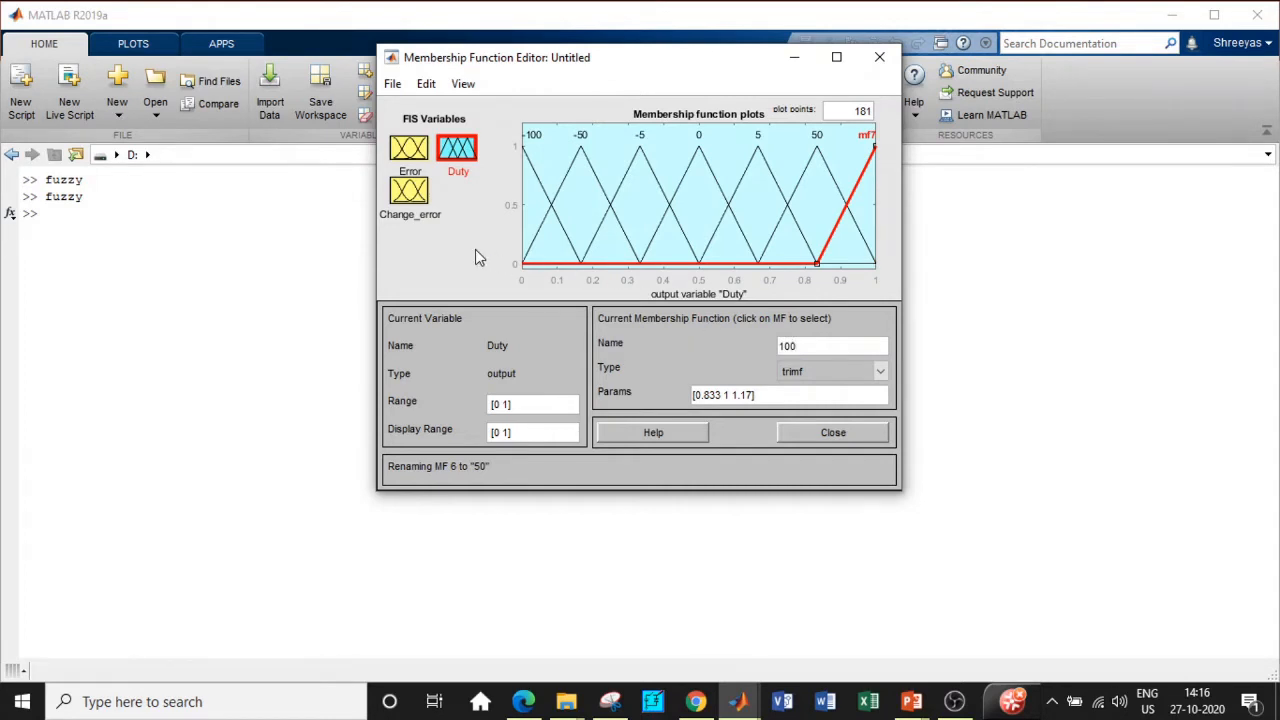
key("Return")
Step: Review the Error, Change_error and Duty membership functions, then close the editor
left_click(408, 146)
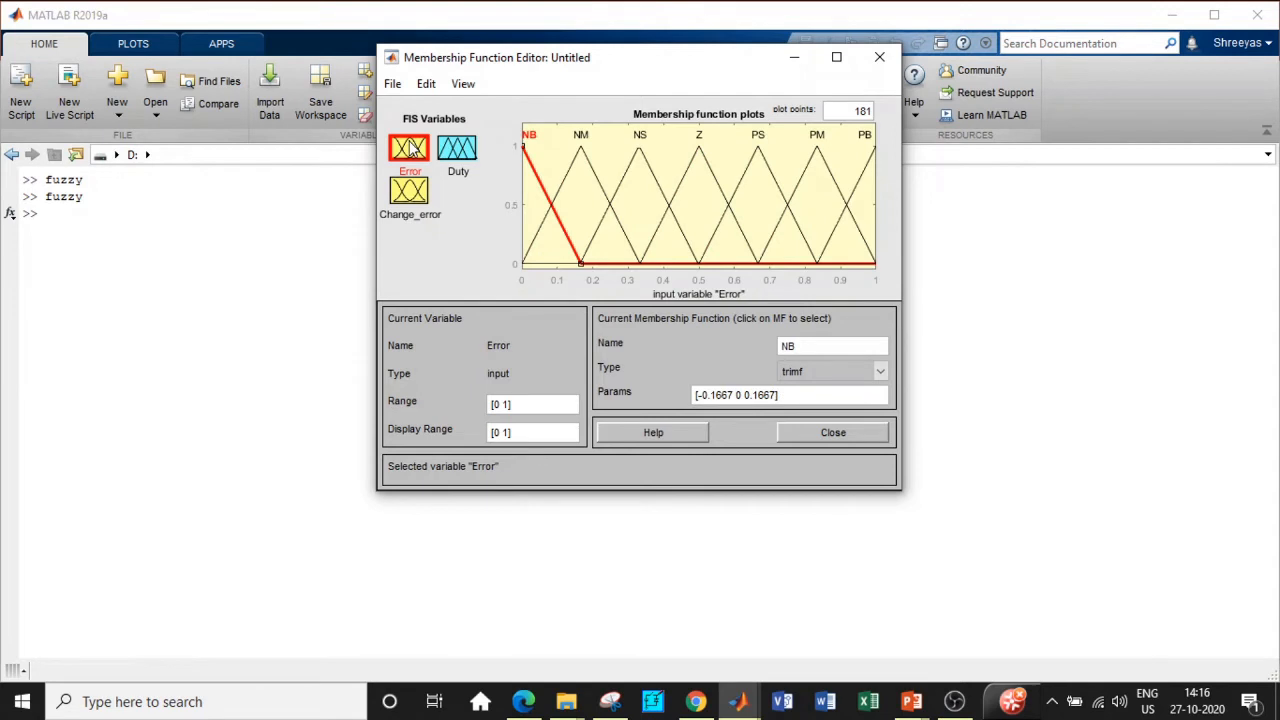
left_click(418, 195)
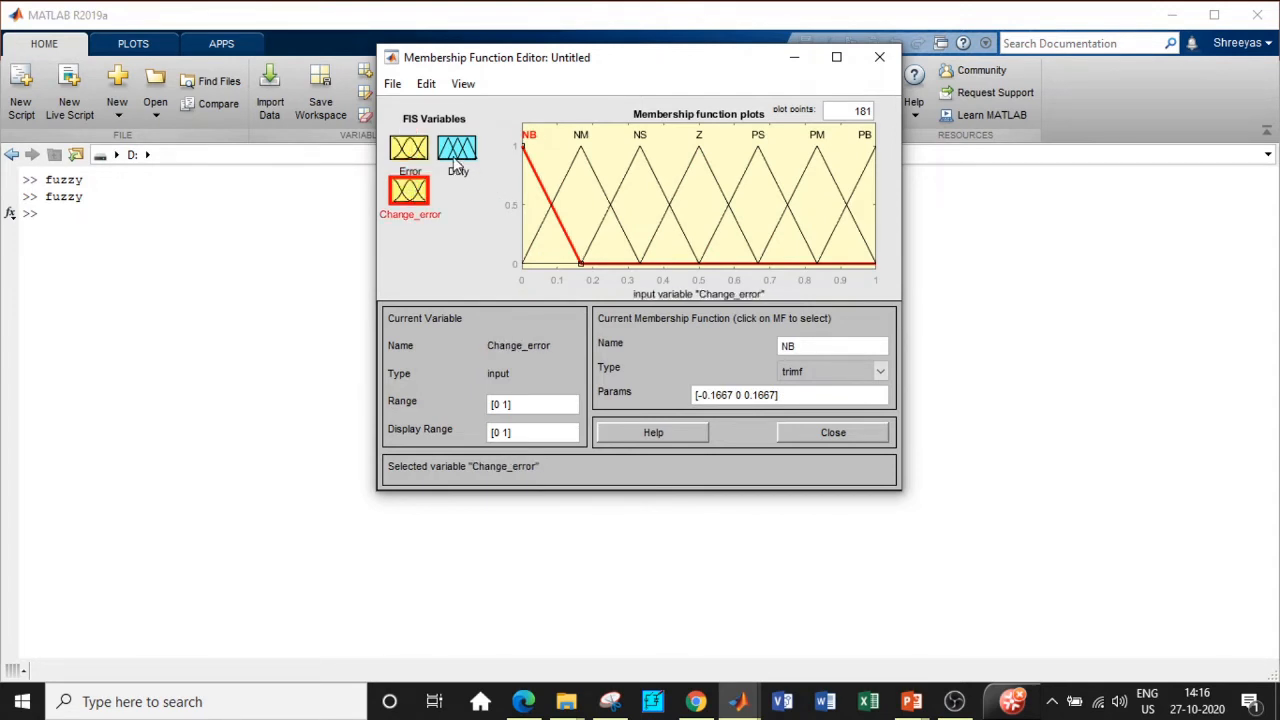
left_click(456, 160)
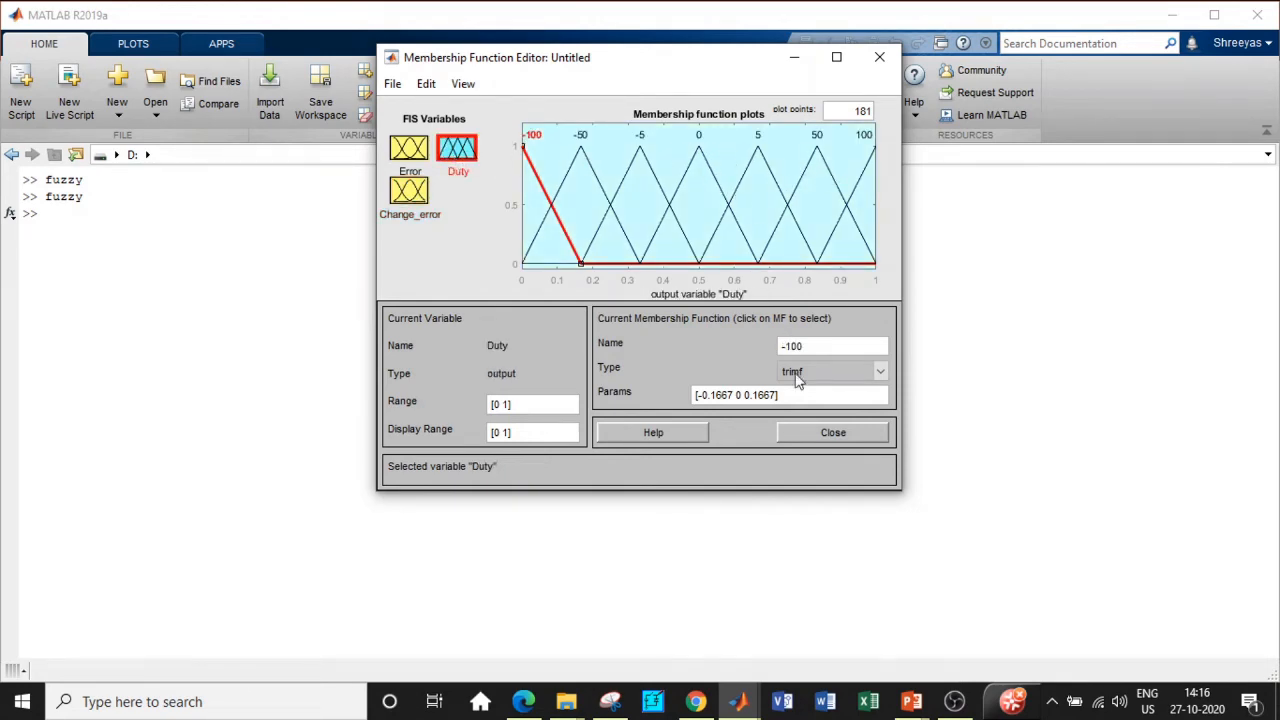
left_click(825, 434)
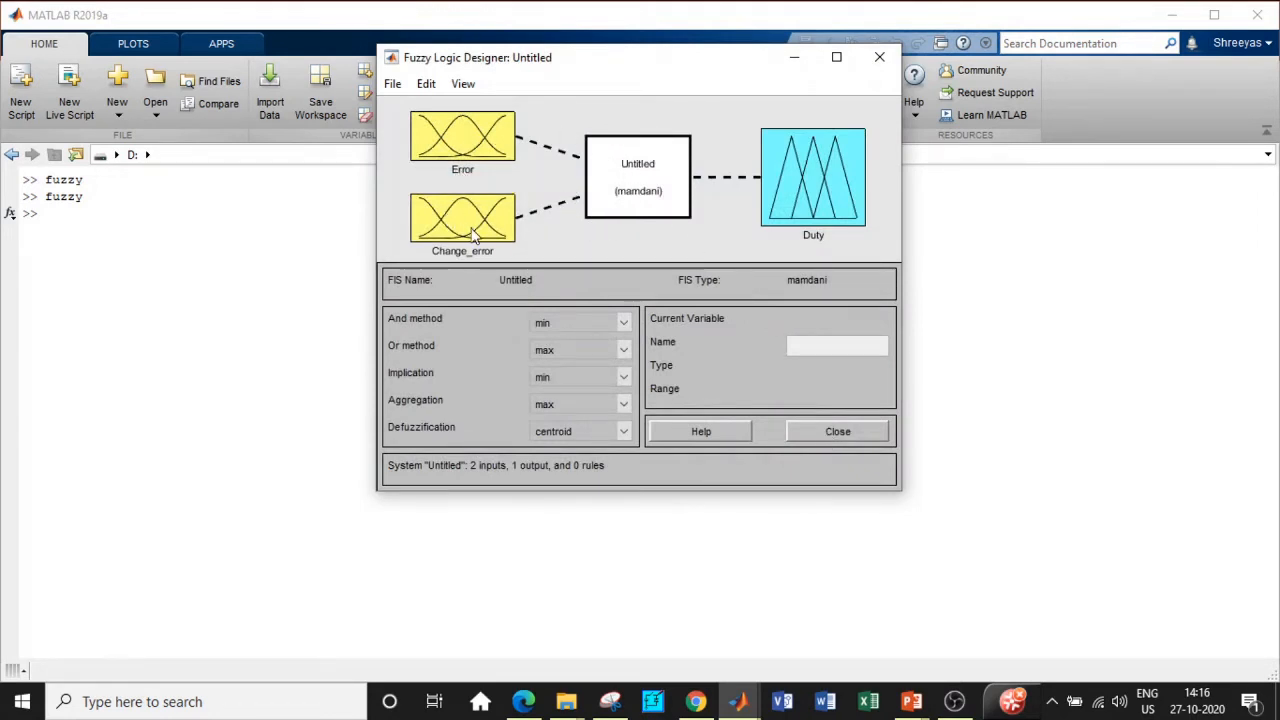
Step: Open the Rule Editor from the mamdani system box in the main window
double_click(643, 192)
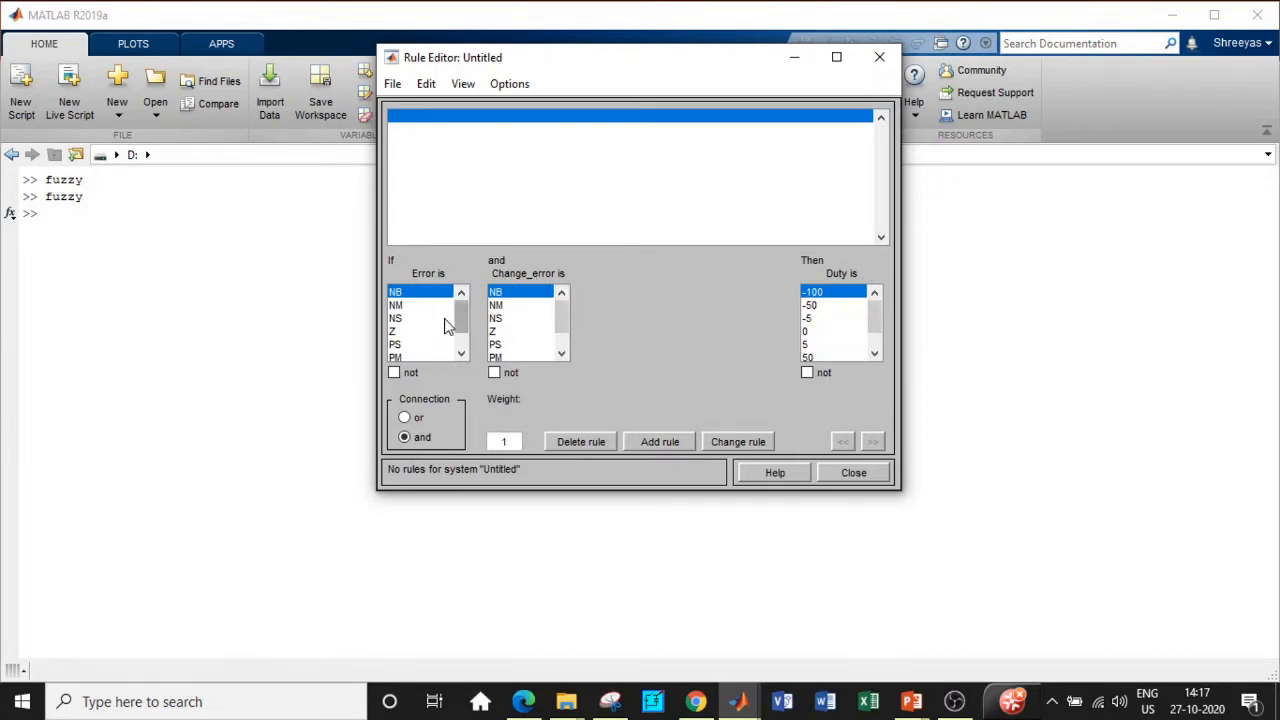
Step: Add the rule: Error PB and Change_error NB give Duty 0
left_click_drag(460, 320, 423, 354)
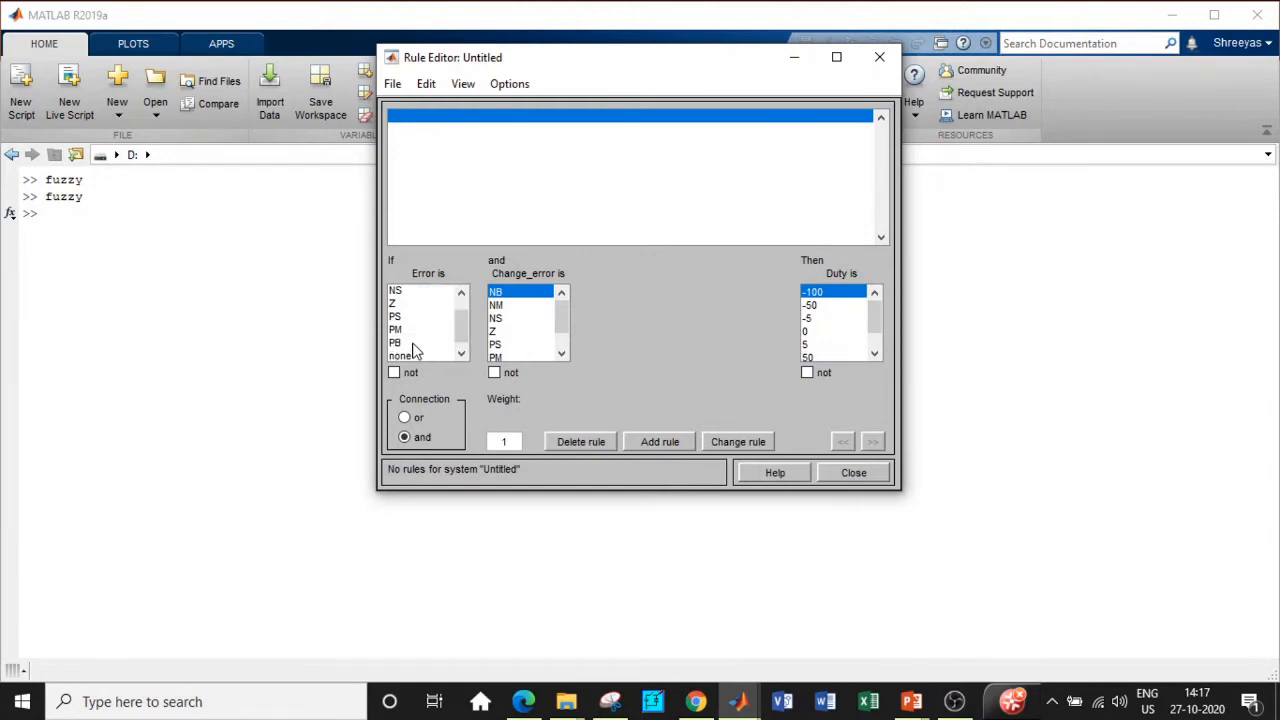
left_click(413, 344)
mouse_move(563, 316)
left_mouse_down()
mouse_move(563, 330)
mouse_move(563, 314)
left_mouse_up()
left_click_drag(877, 318, 877, 330)
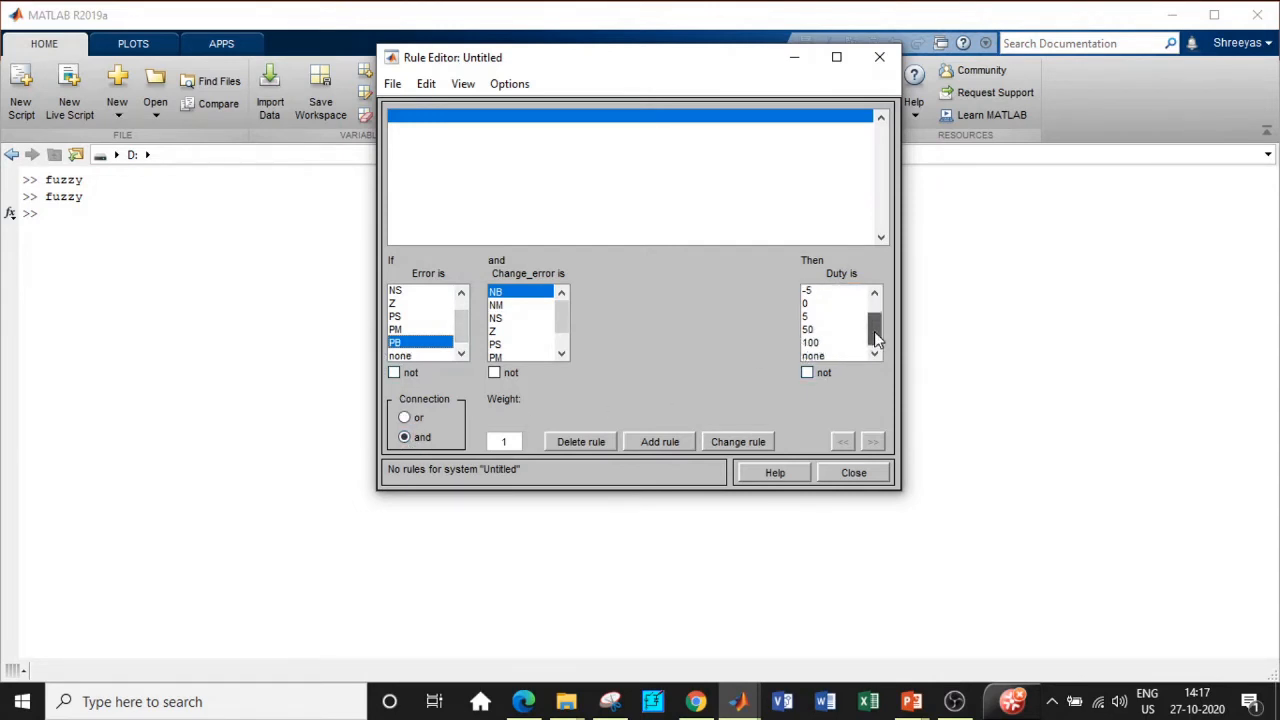
left_click(818, 303)
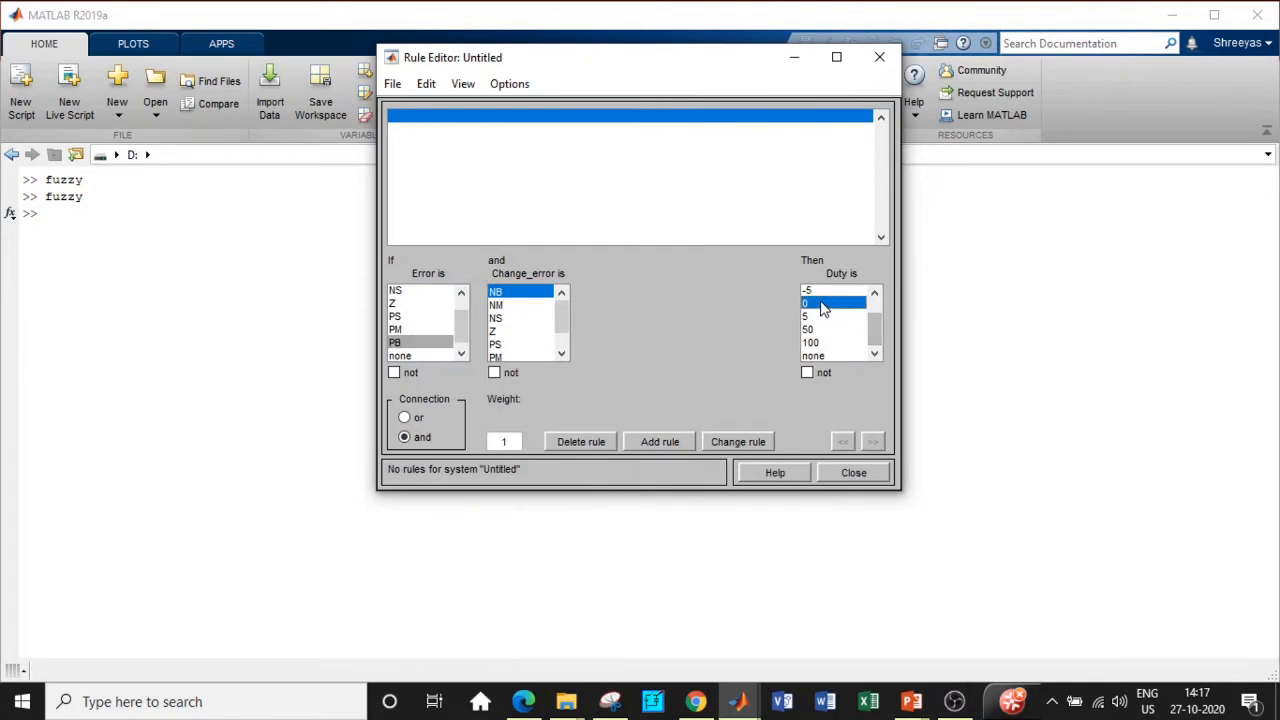
left_click(647, 442)
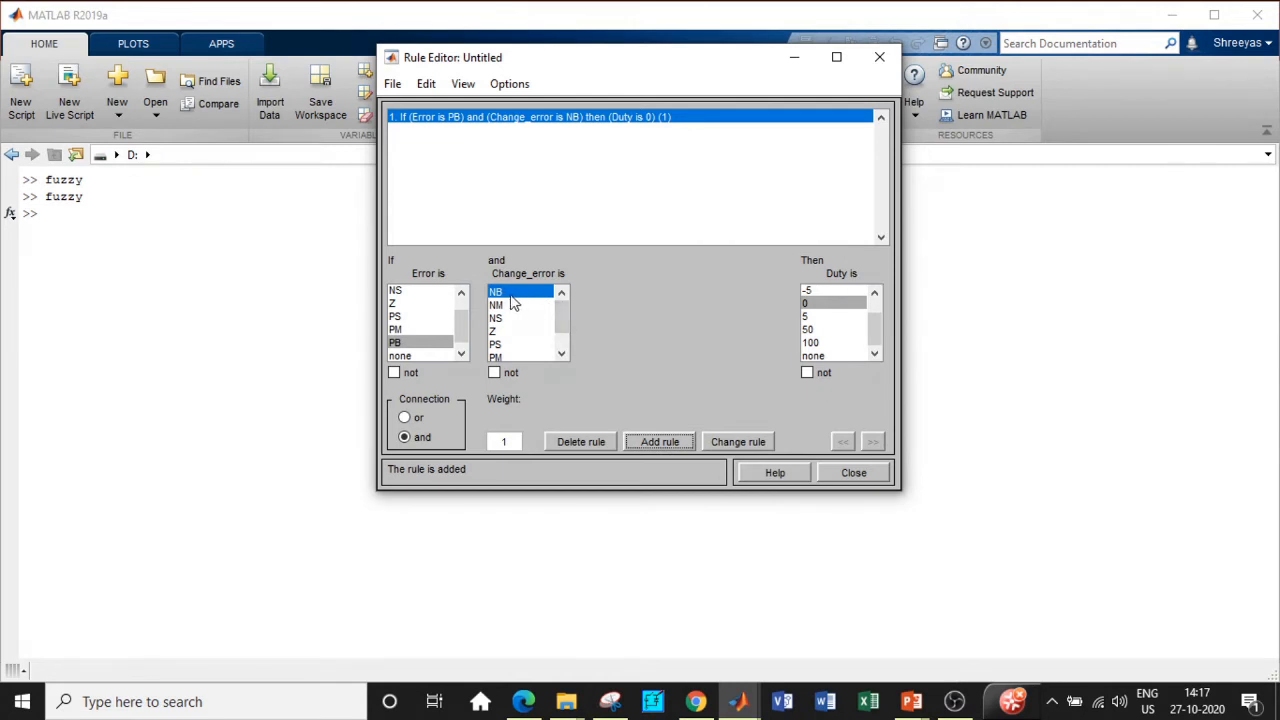
Step: Add rules mapping Error PM to Duty -5 and Error PS to Duty -50
left_click(414, 331)
left_click(817, 290)
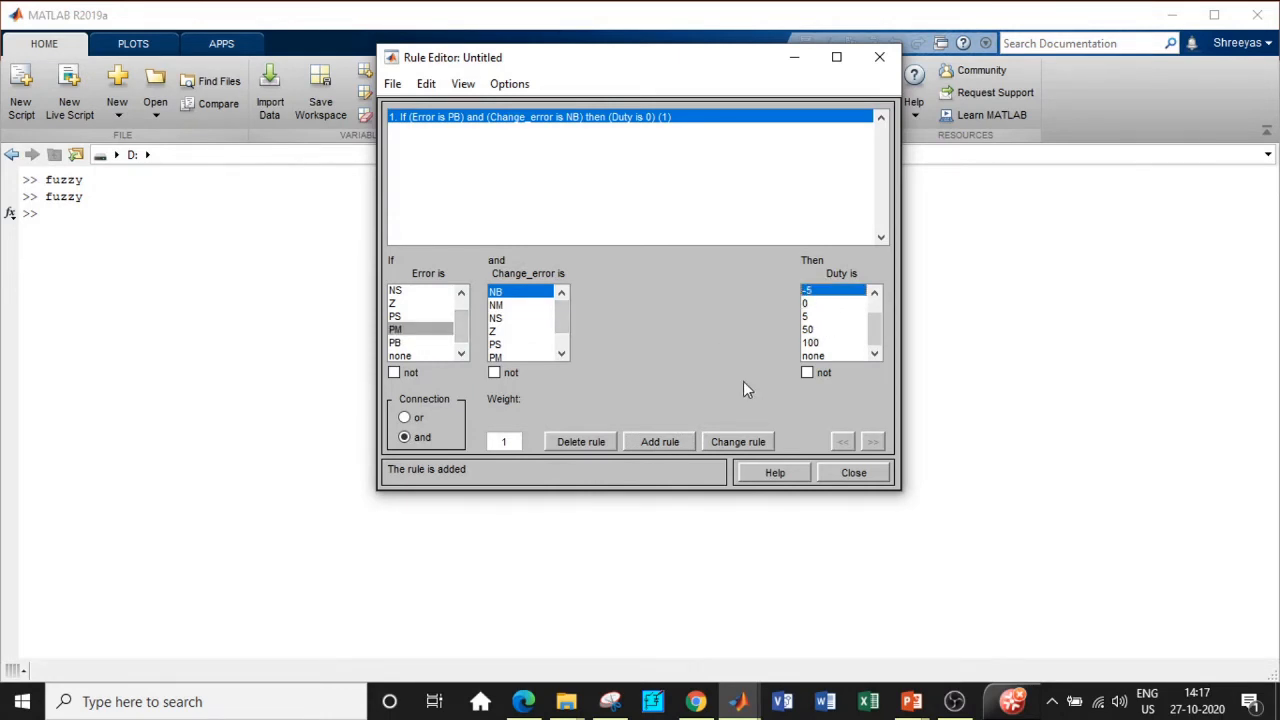
left_click(643, 443)
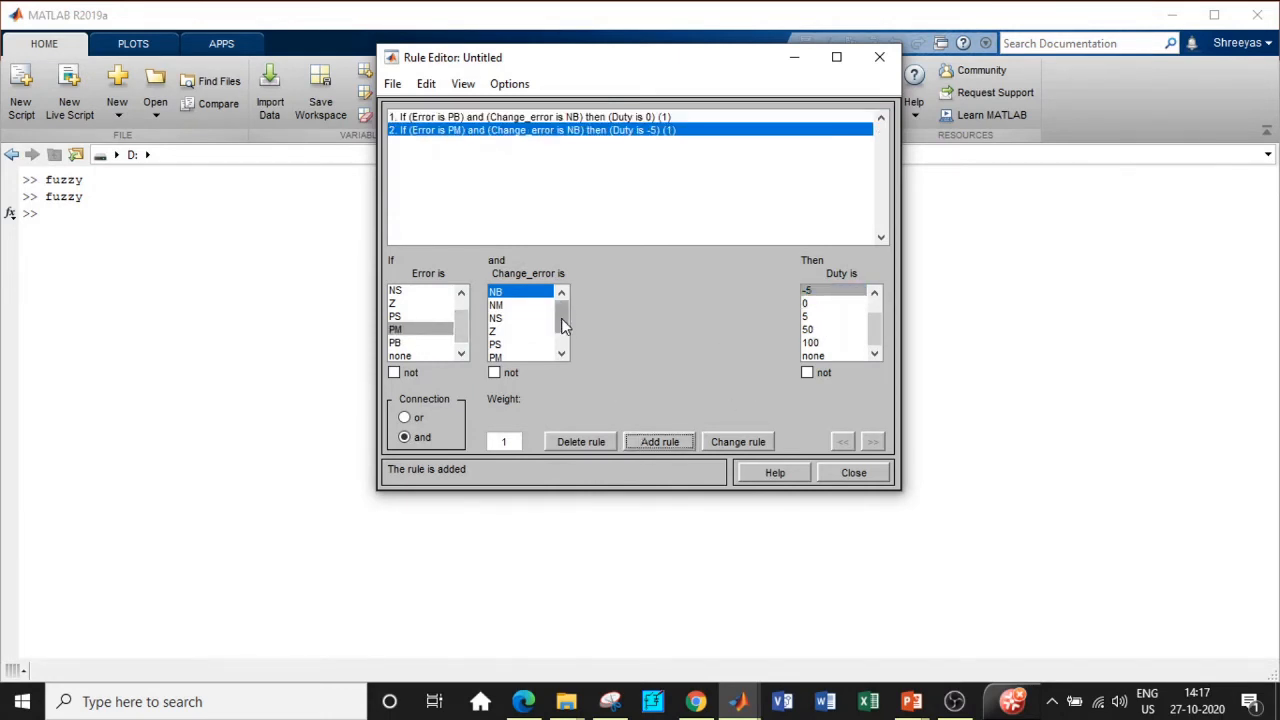
left_click(408, 318)
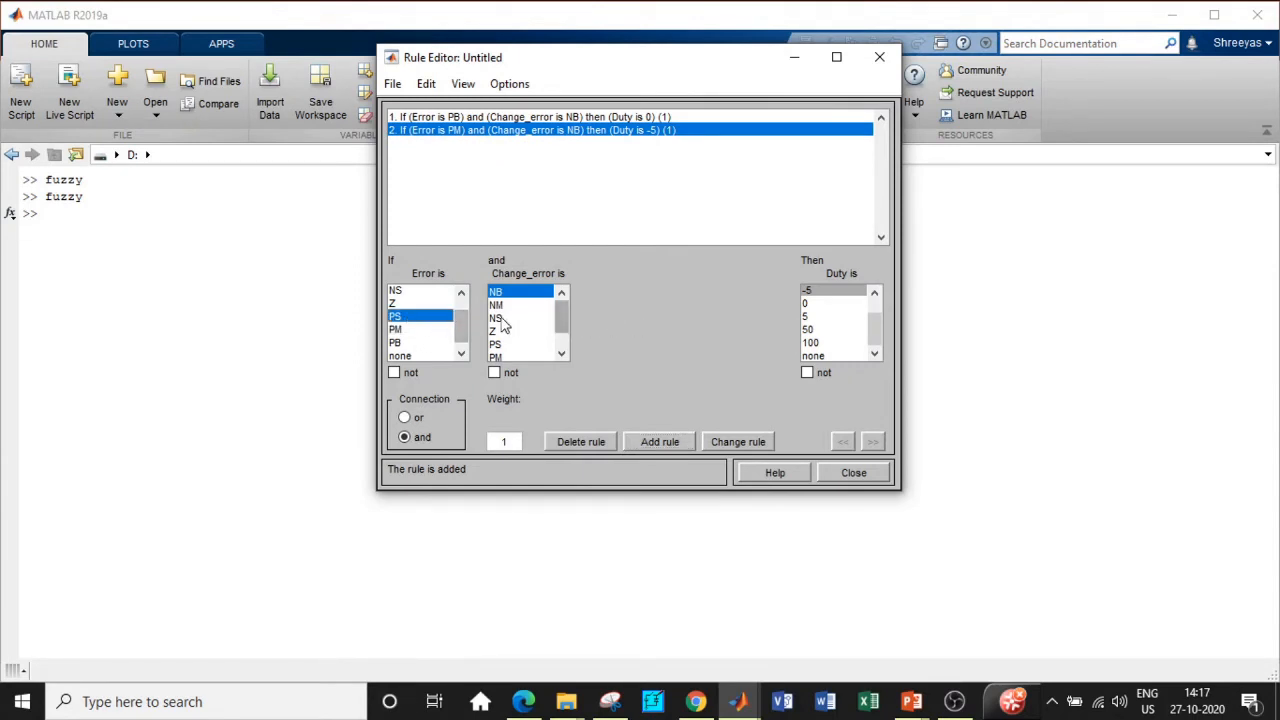
left_click_drag(875, 318, 875, 298)
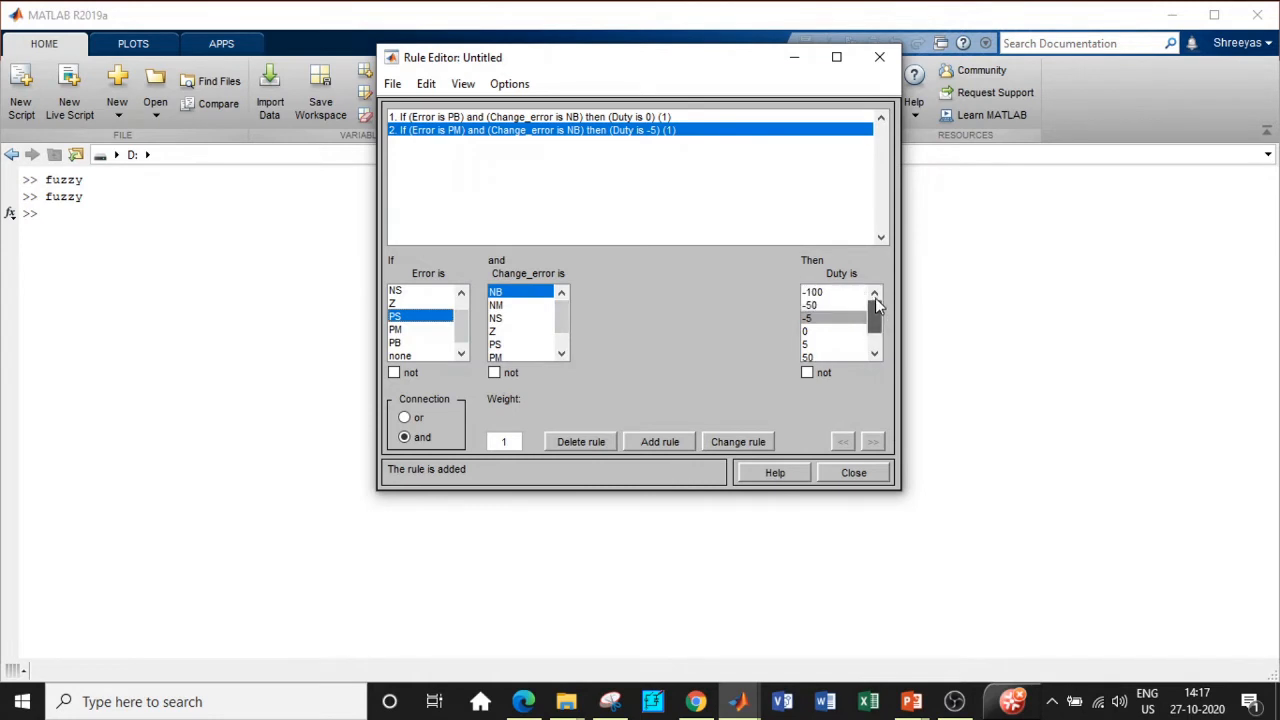
left_click(824, 306)
left_click(645, 443)
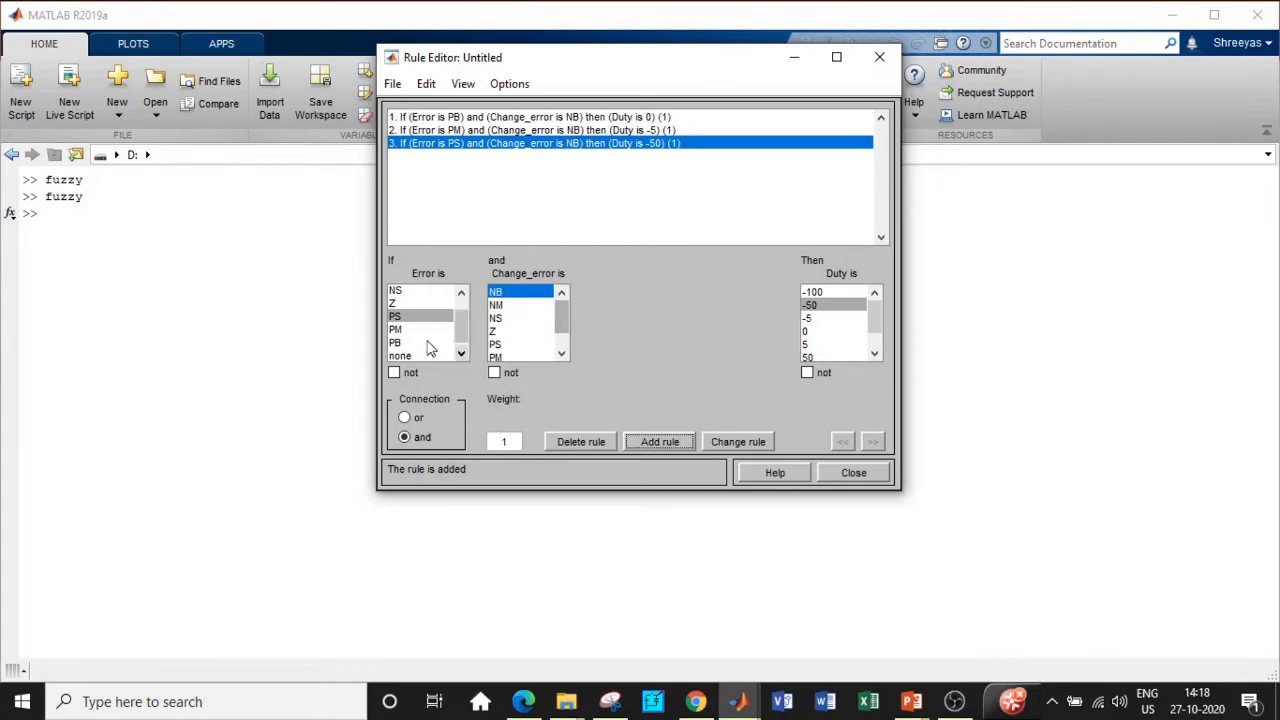
Step: Add four rules sending Error Z, NS, NM and NB to Duty -100
left_click(406, 304)
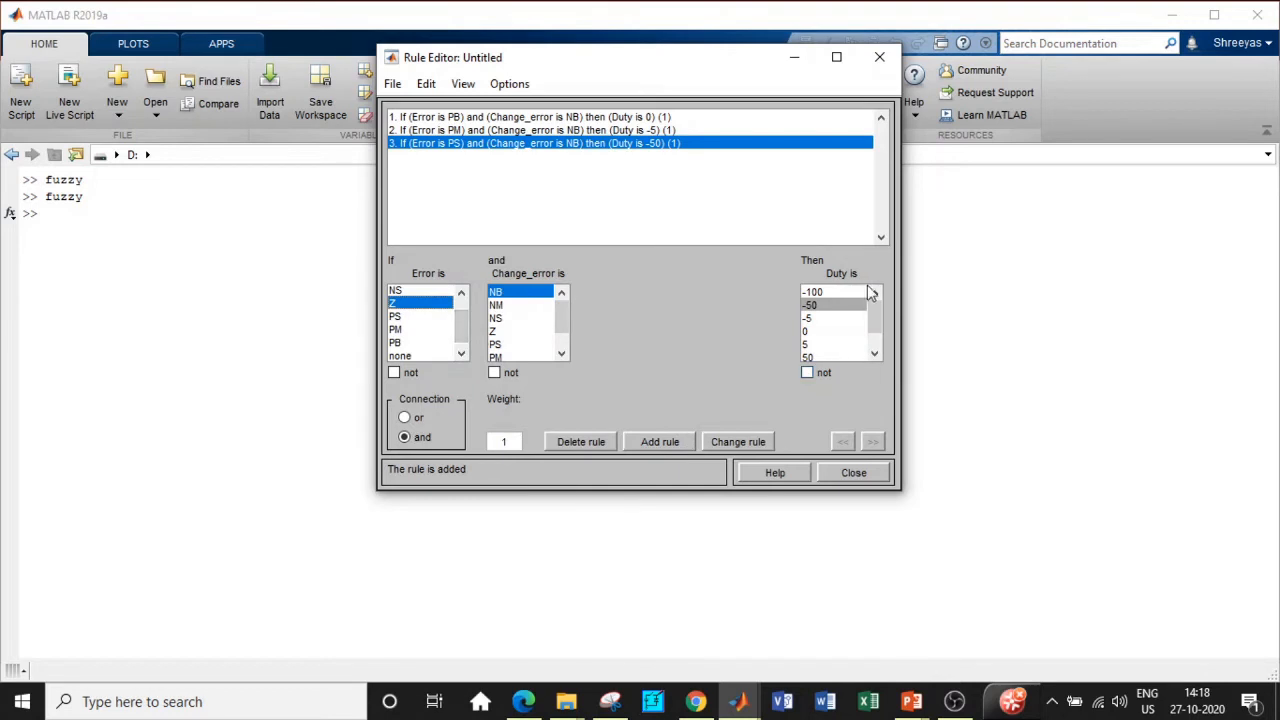
left_click(815, 292)
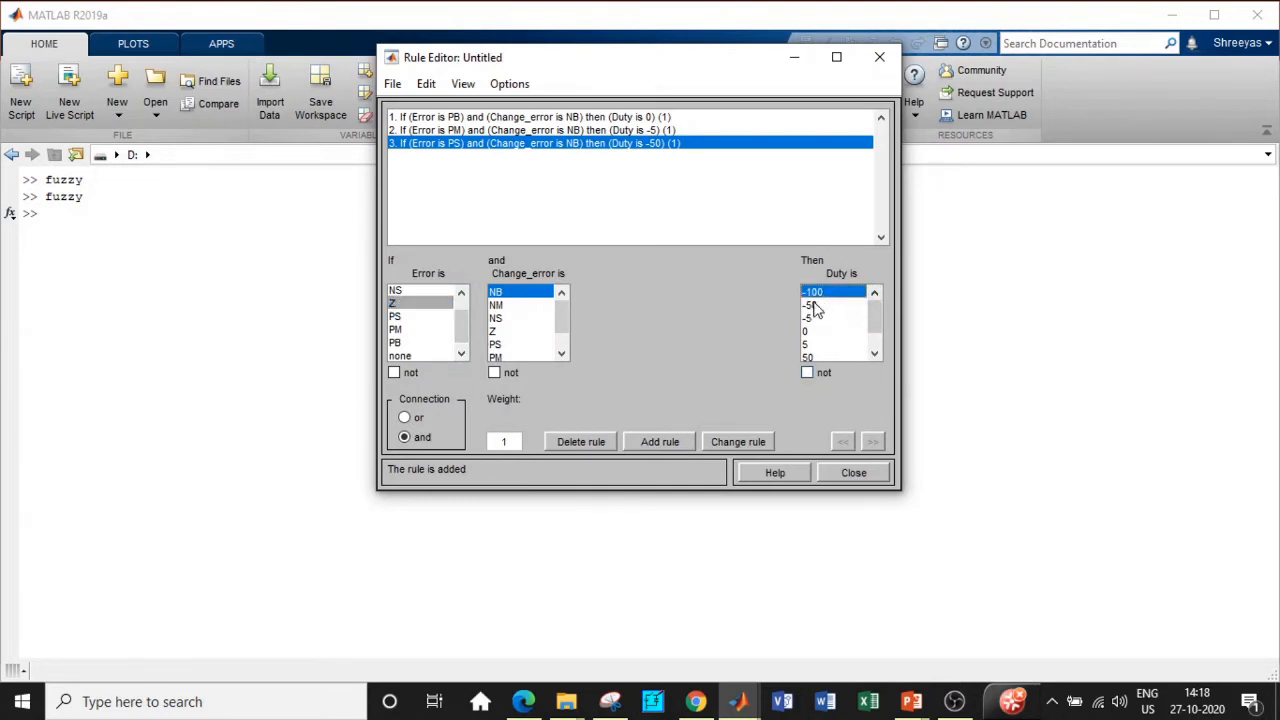
left_click(676, 444)
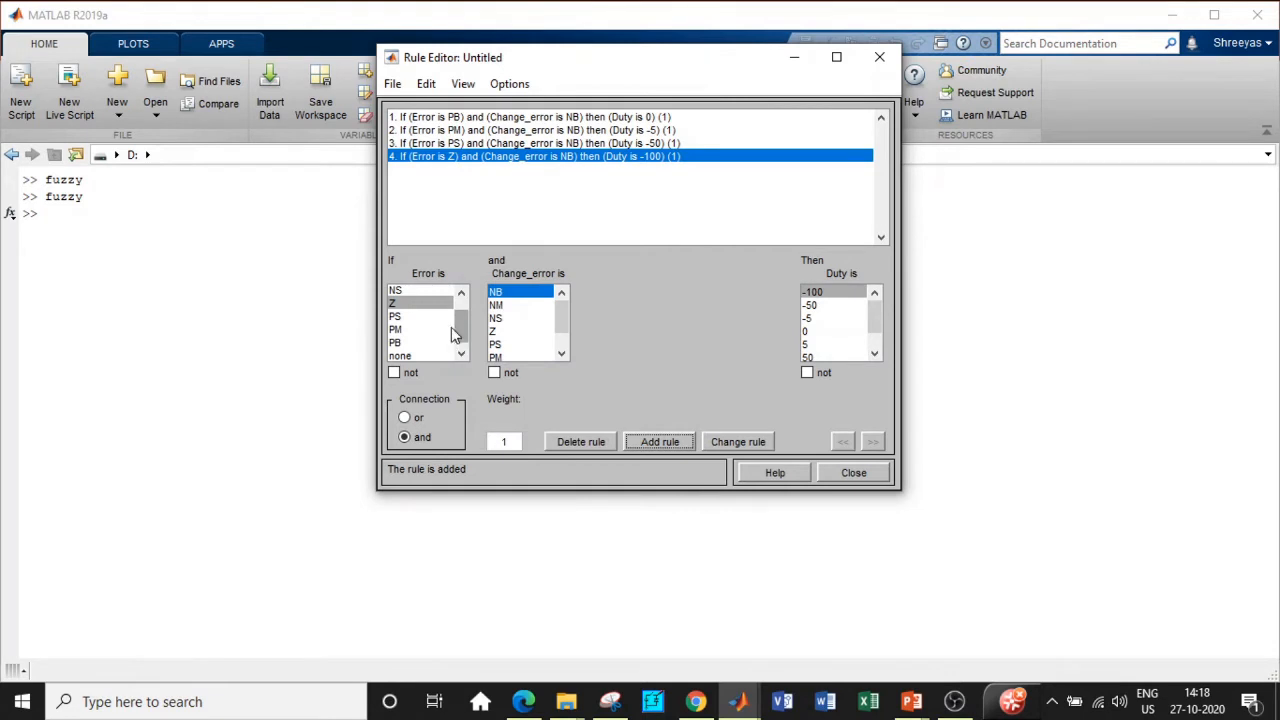
left_click(412, 290)
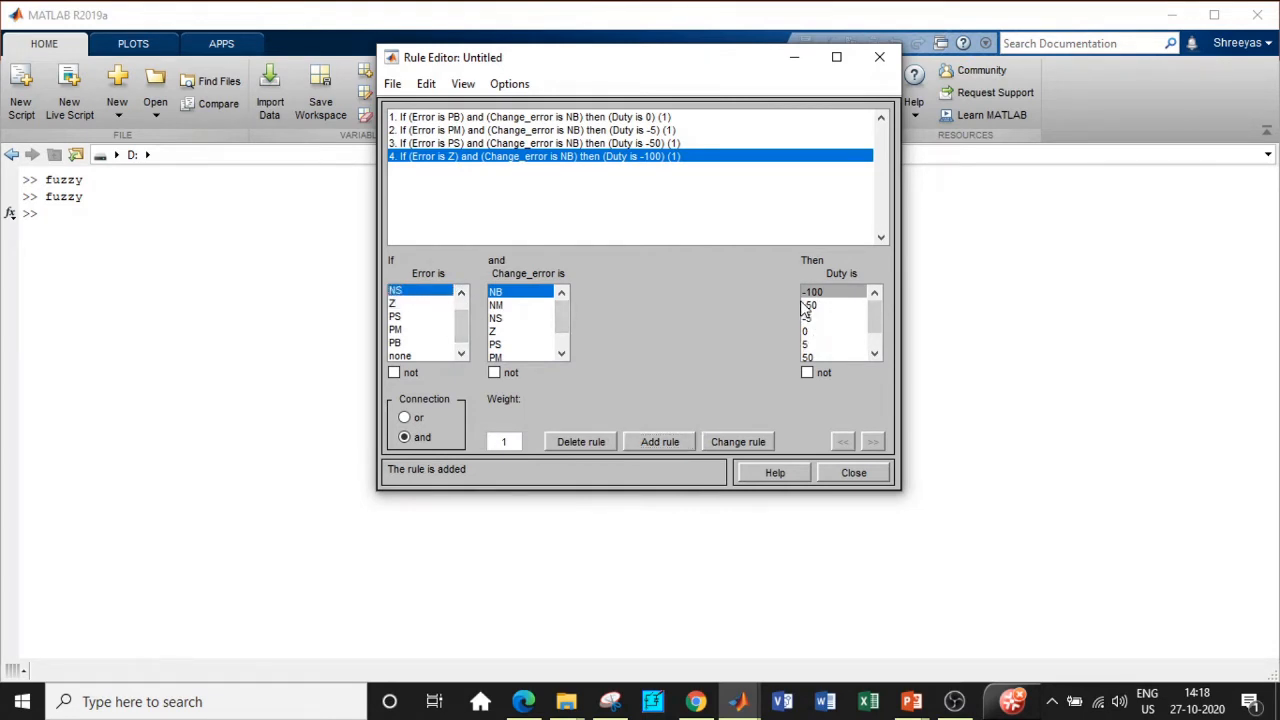
left_click(662, 441)
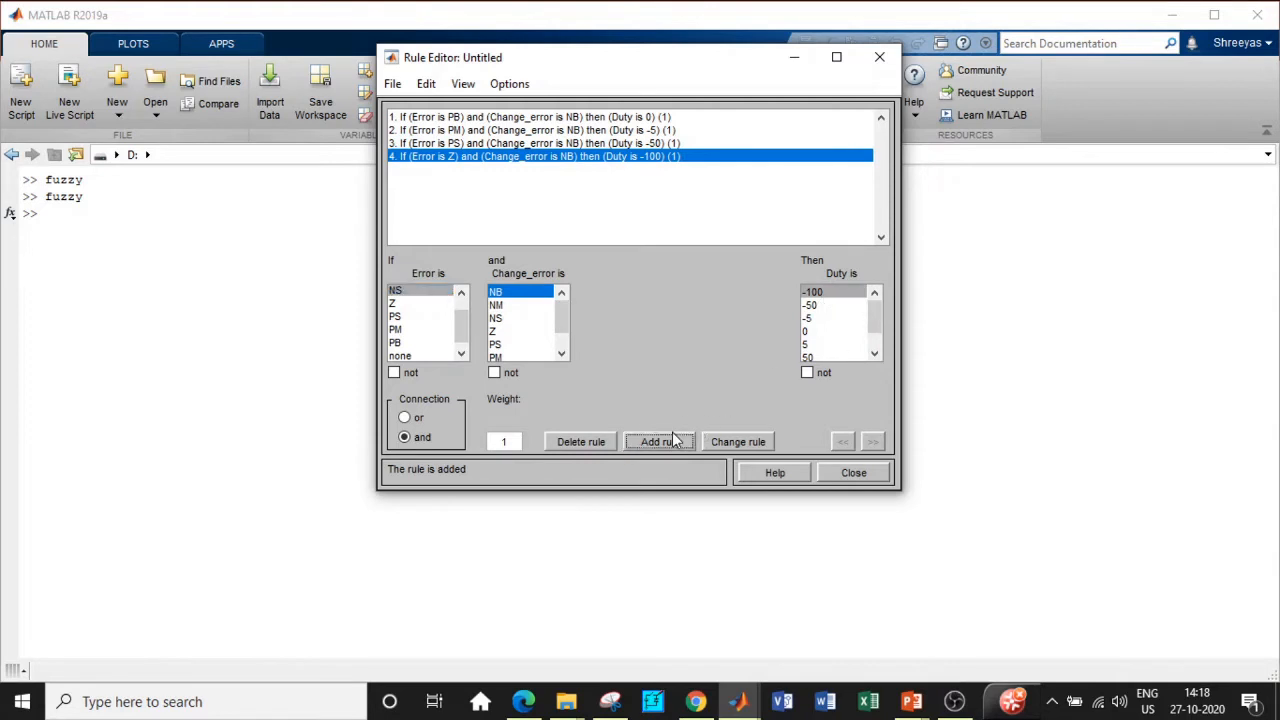
left_click(462, 293)
left_click(462, 293)
left_click(418, 304)
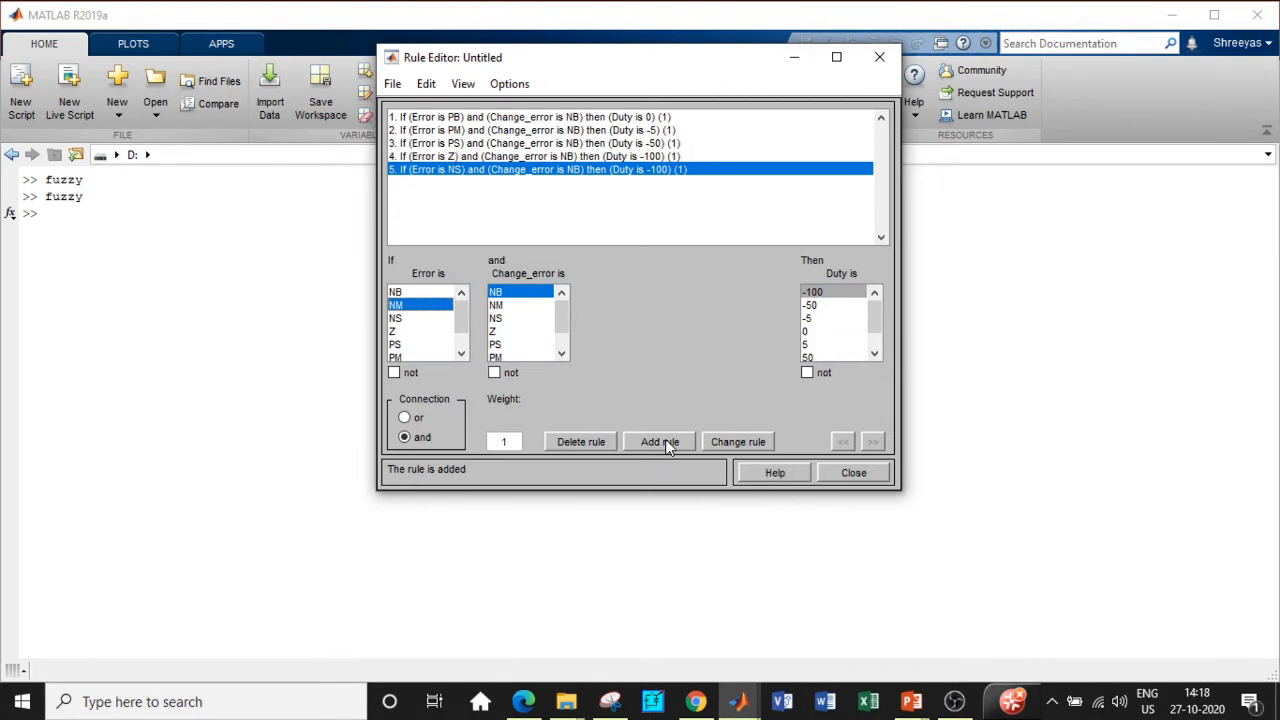
left_click(665, 441)
left_click(410, 292)
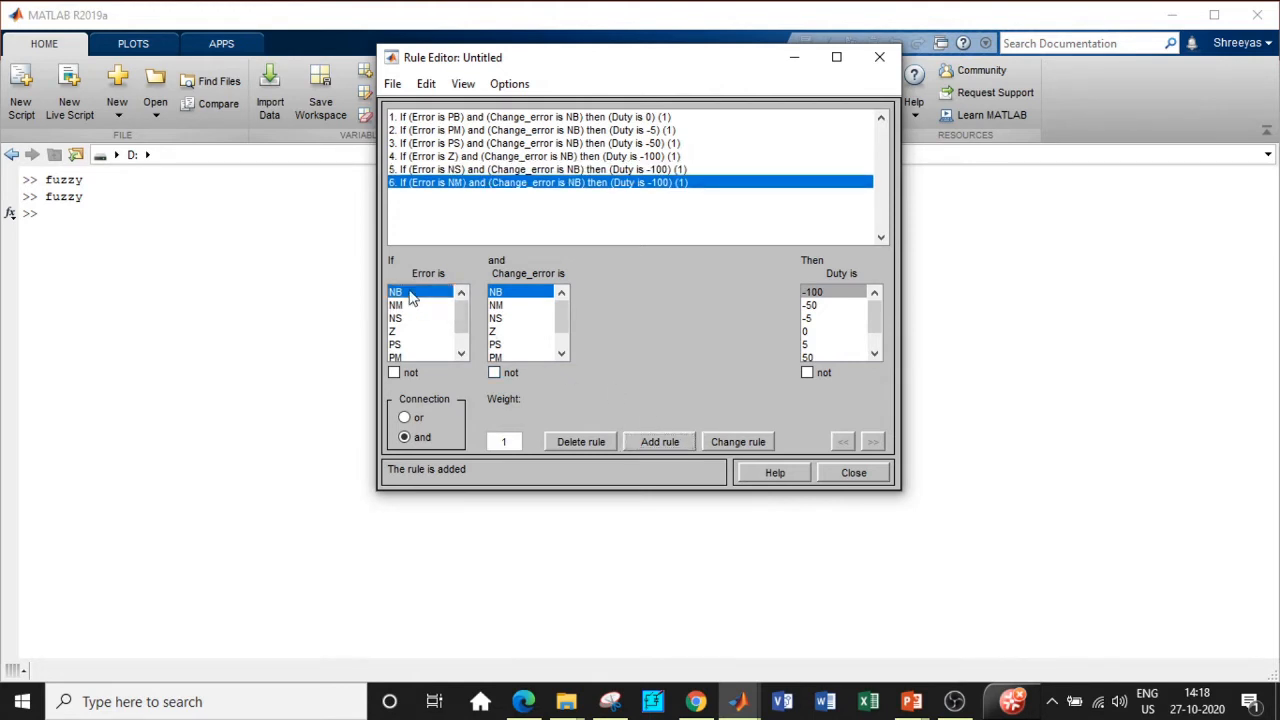
left_click(659, 441)
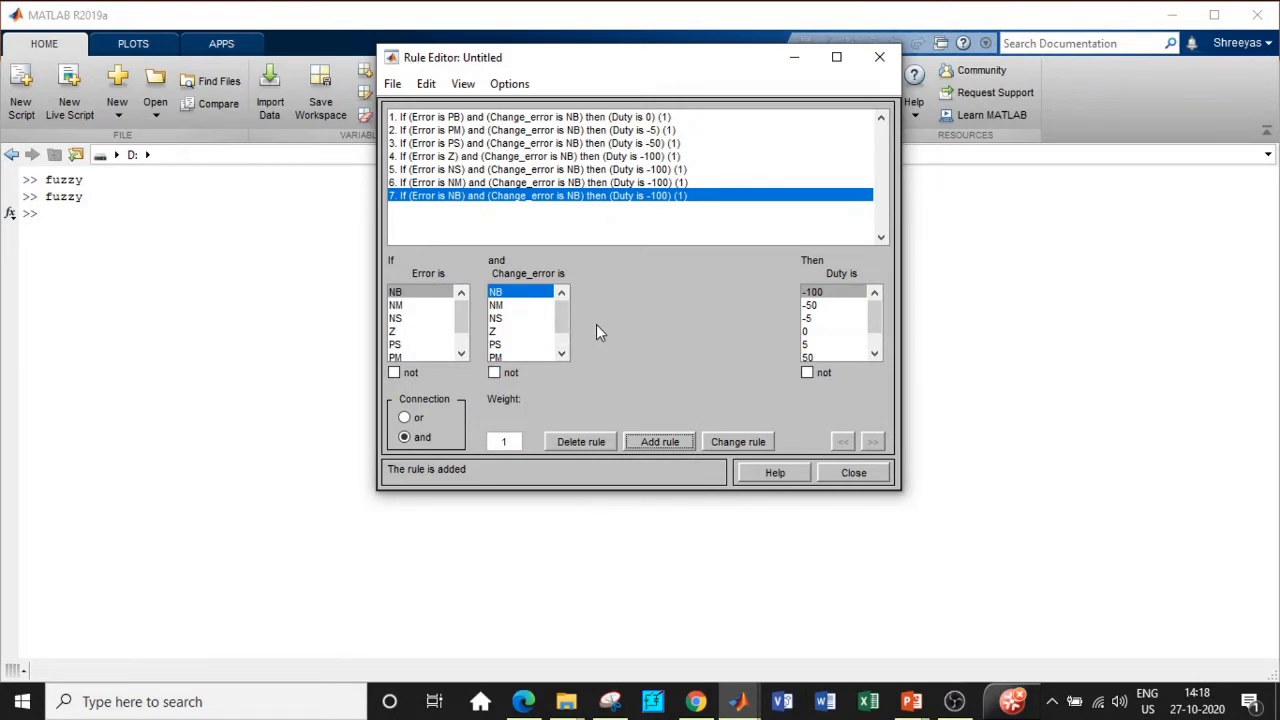
left_click(507, 308)
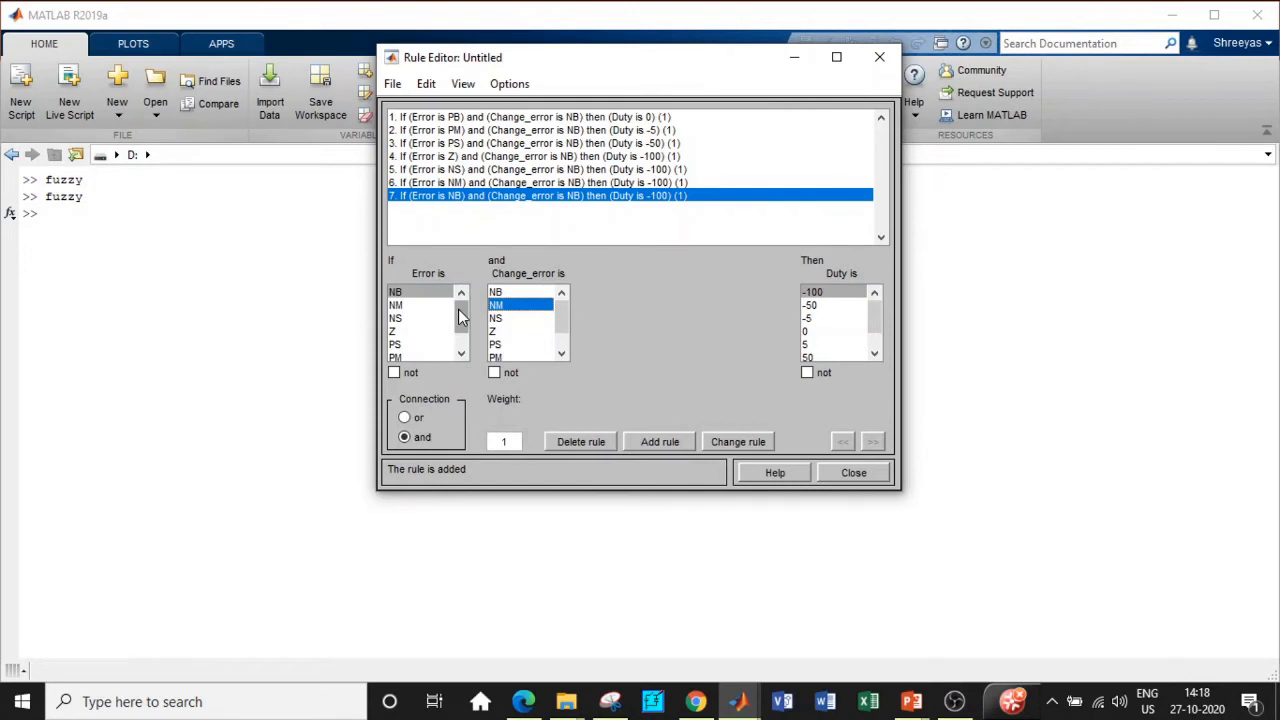
Step: Add Change_error NM rules for Error PB→Duty 5, PM→0 and PS→-5
left_click_drag(461, 317, 462, 340)
left_click(407, 343)
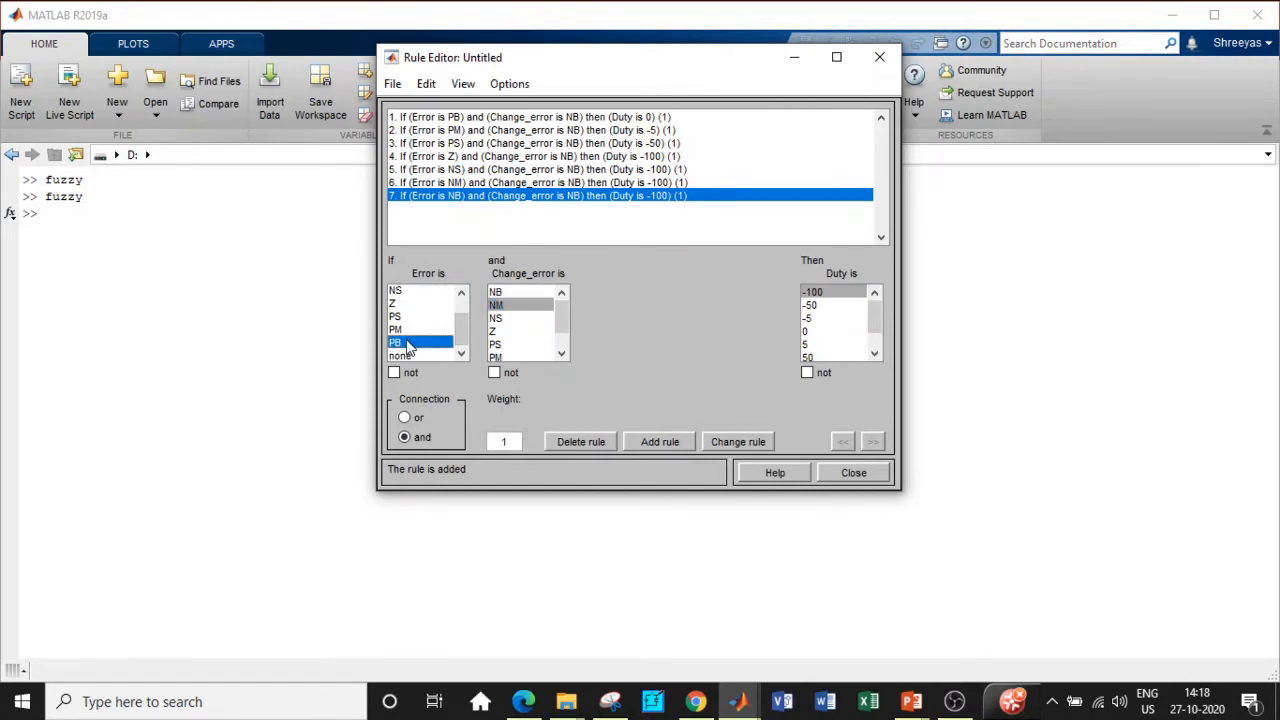
left_click(811, 345)
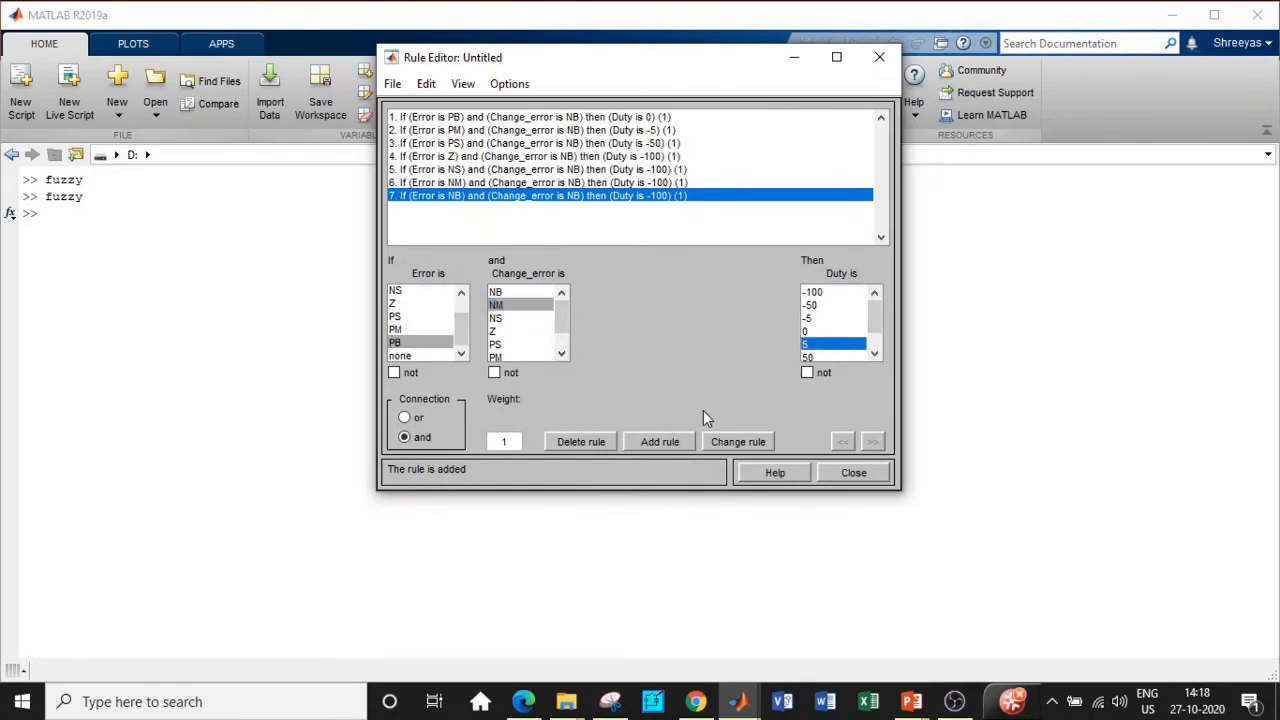
left_click(669, 441)
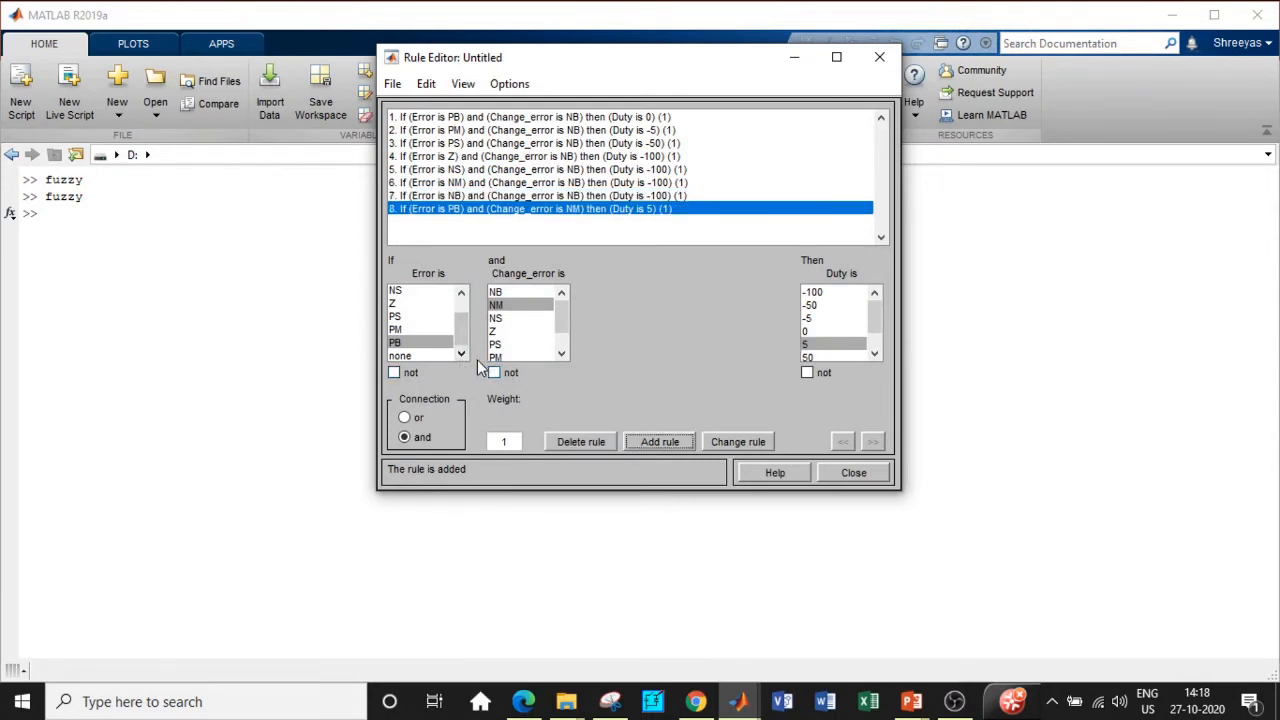
left_click(412, 330)
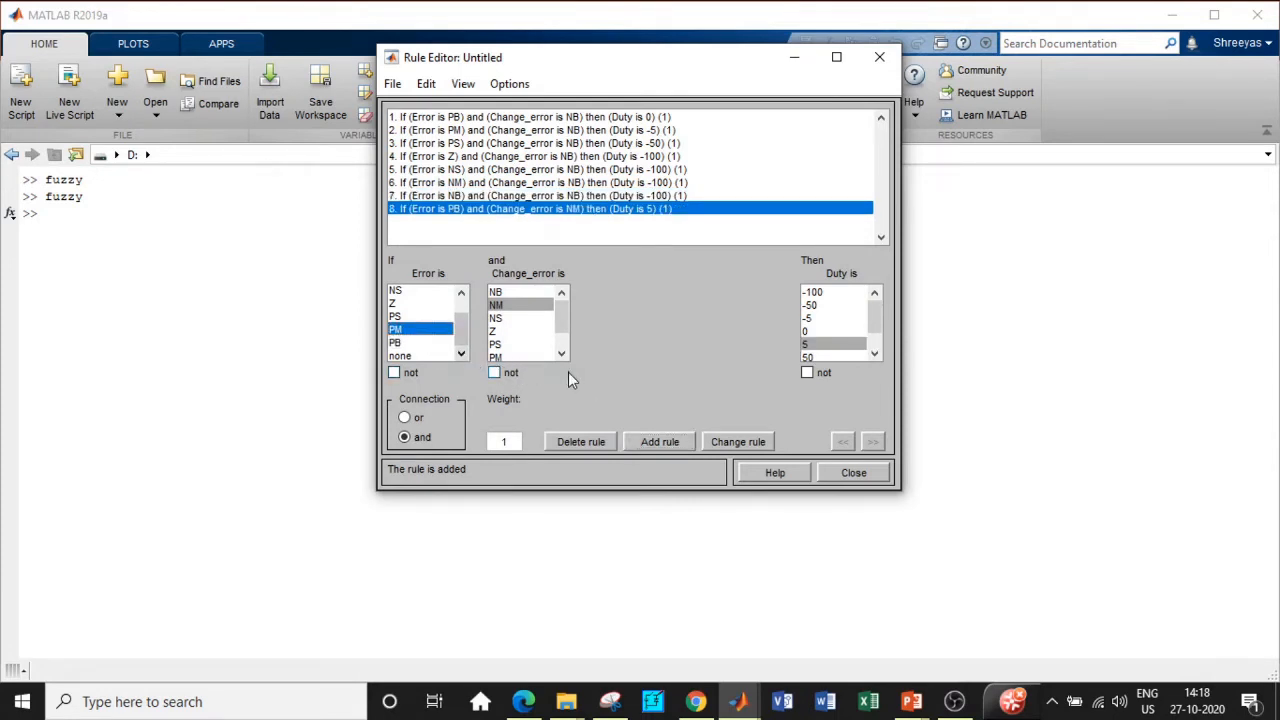
left_click(821, 332)
left_click(660, 441)
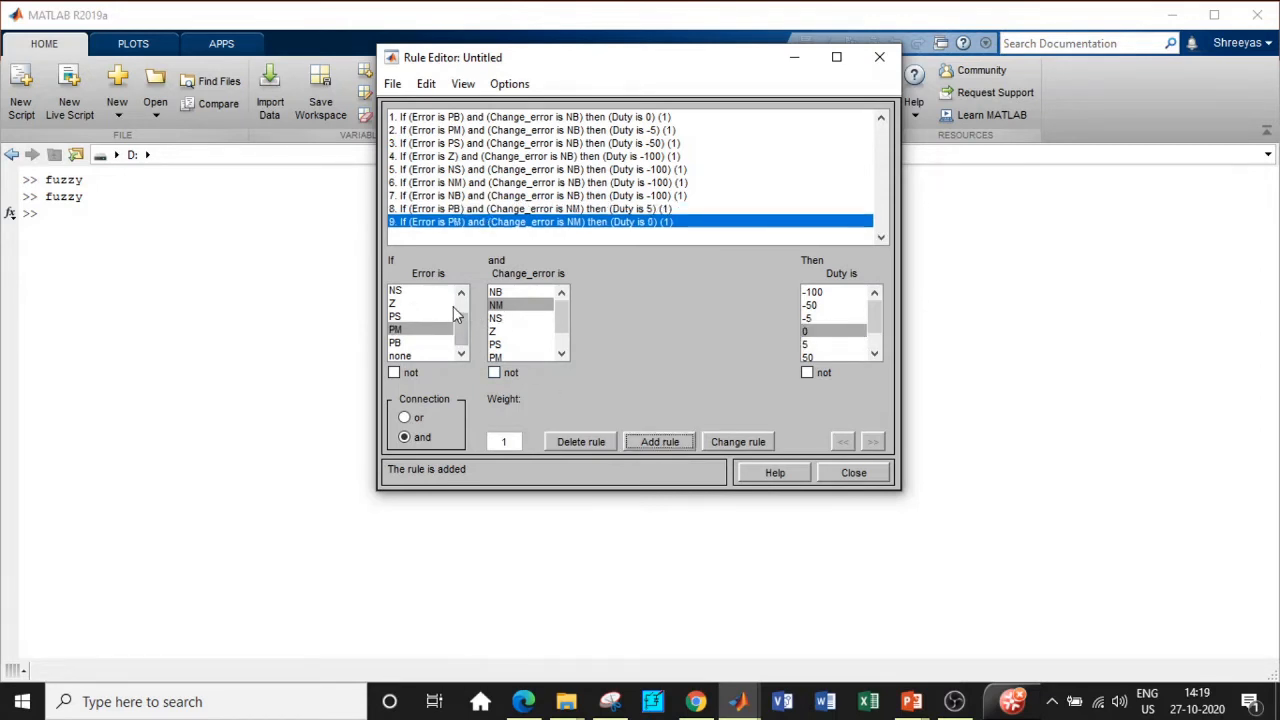
left_click(410, 317)
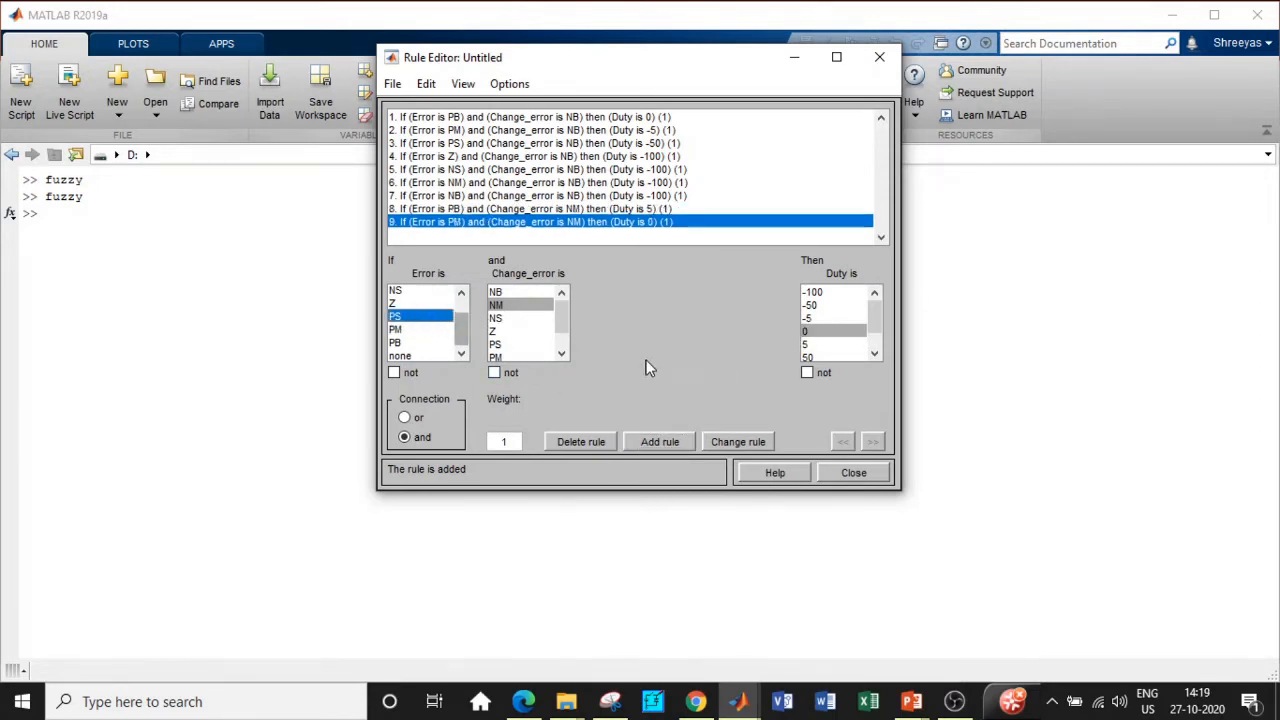
left_click(808, 318)
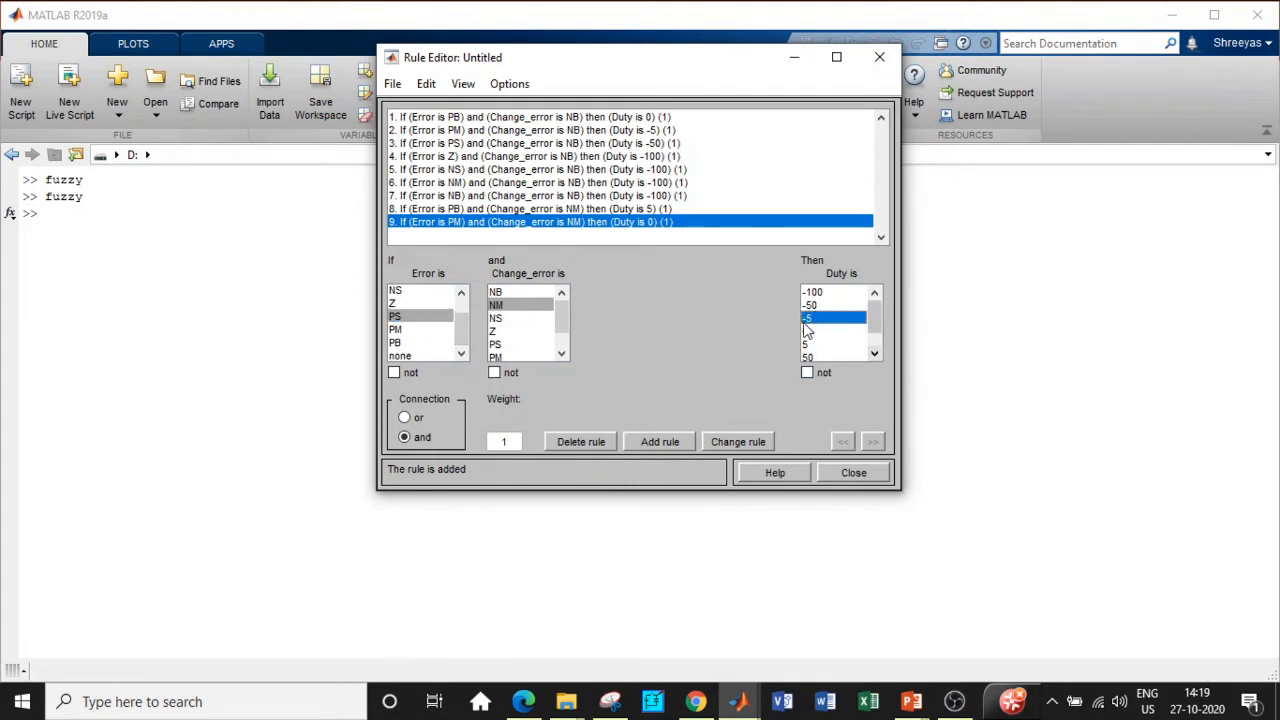
left_click(658, 441)
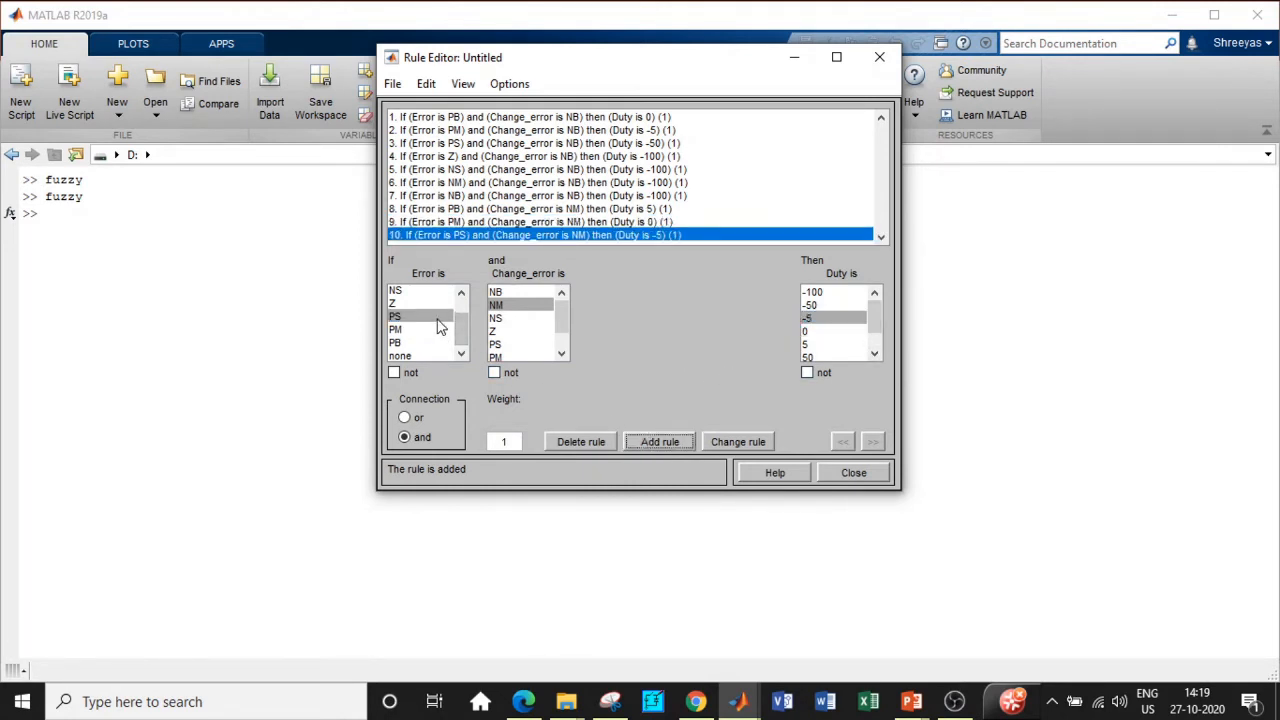
Step: Add Change_error NM rules for Error Z→Duty -50 and NS, NM, NB→-100
left_click(421, 303)
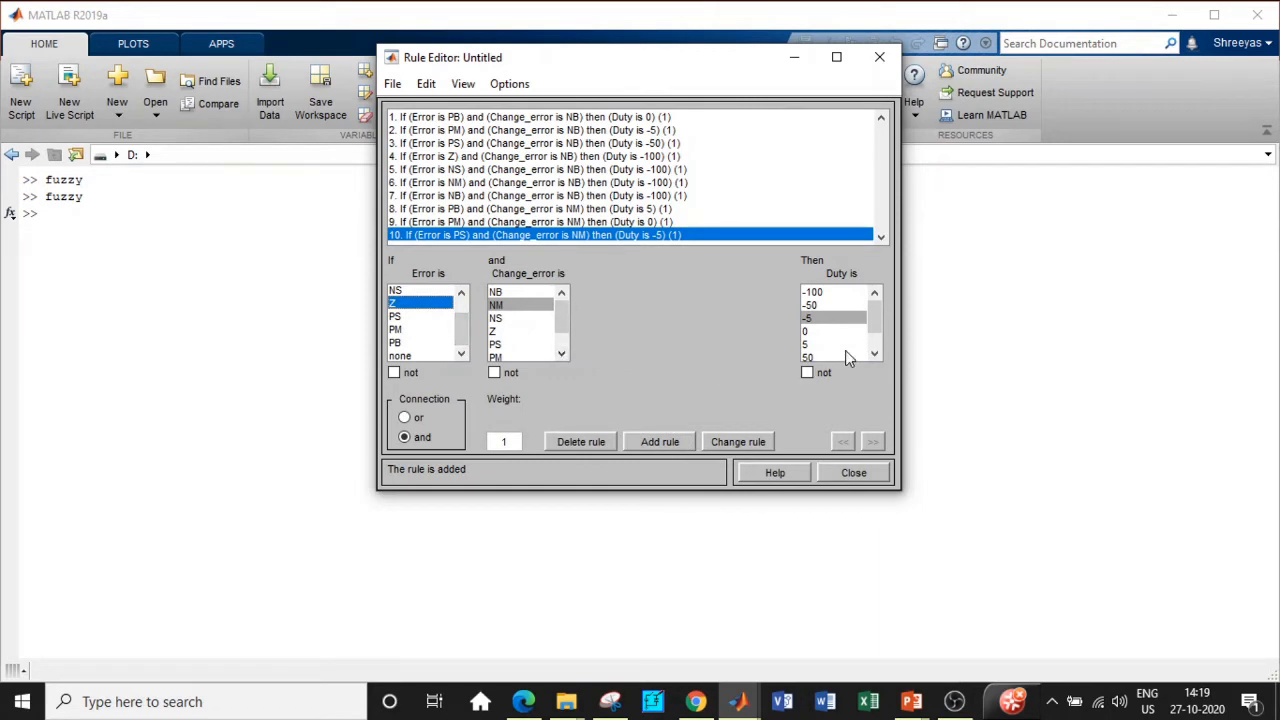
left_click(819, 306)
left_click(660, 441)
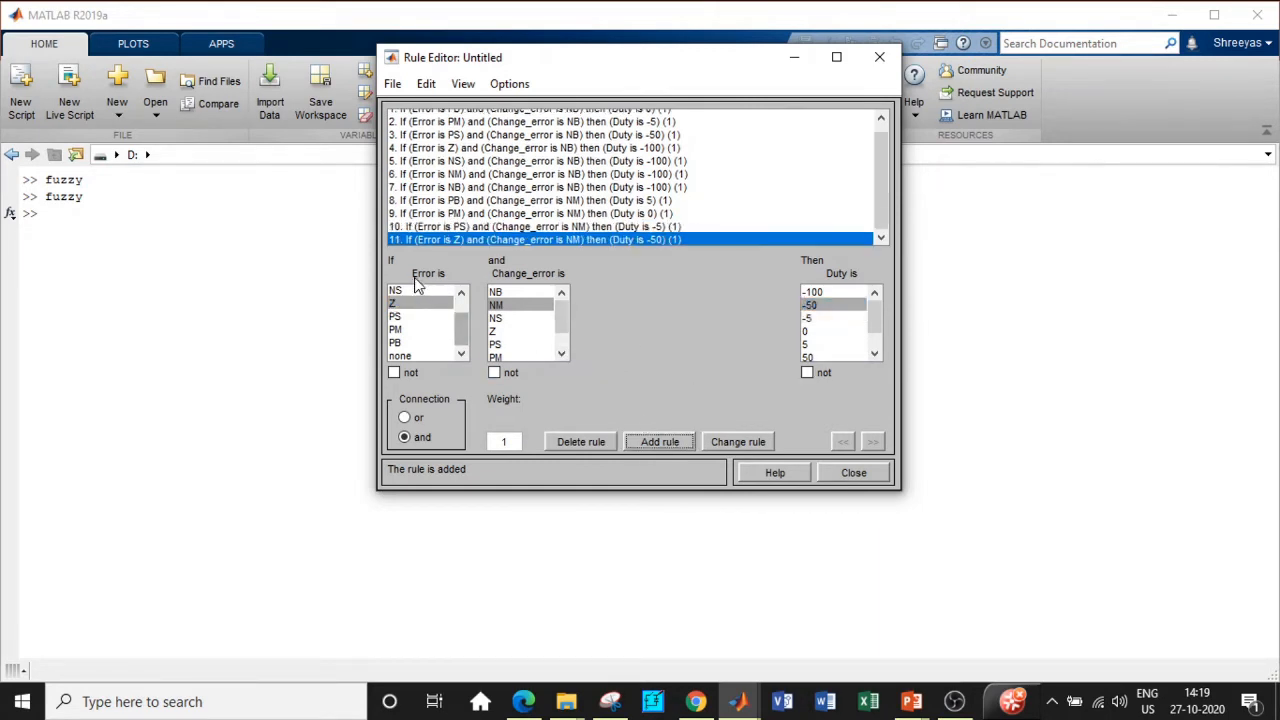
left_click(813, 292)
left_click(655, 442)
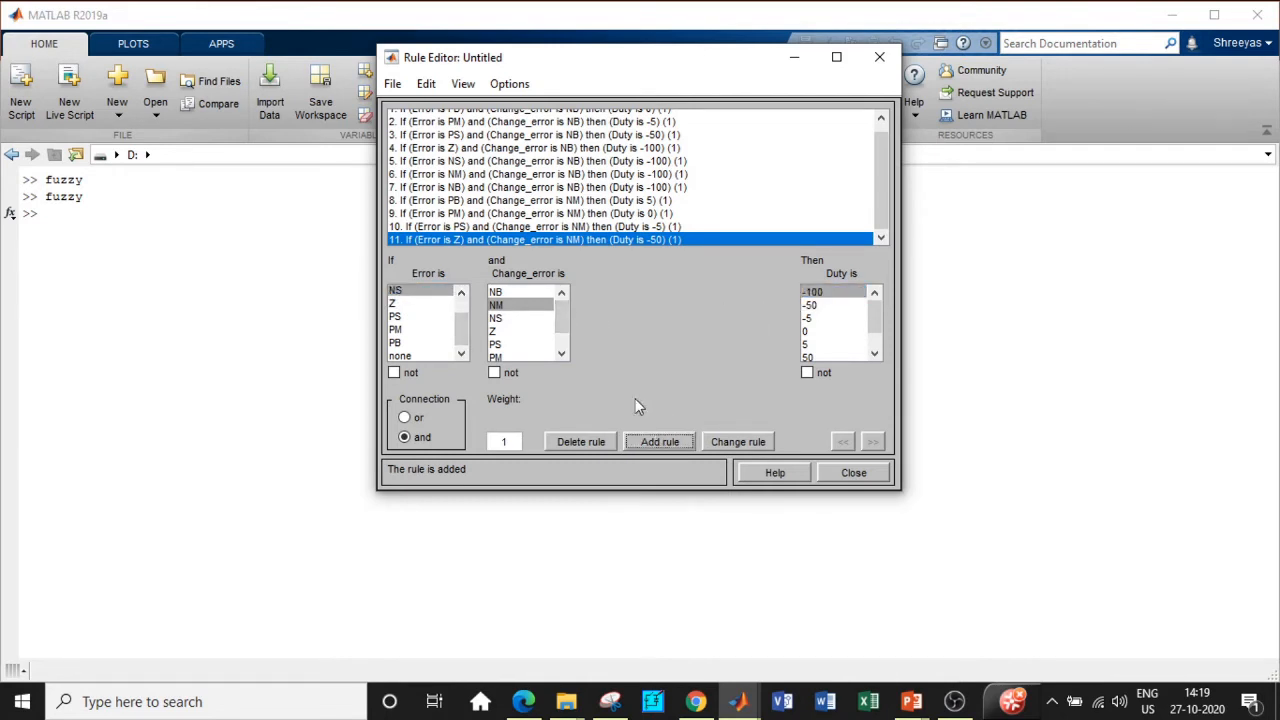
left_click(461, 291)
left_click(461, 291)
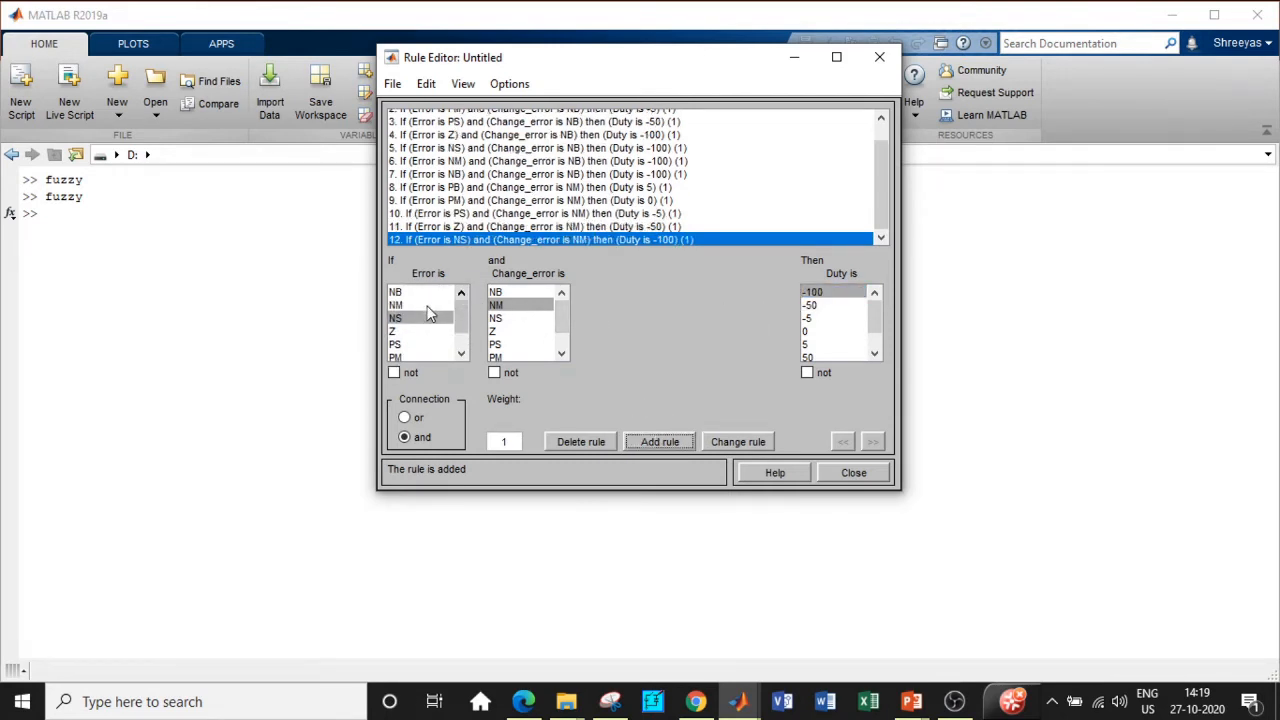
left_click(430, 305)
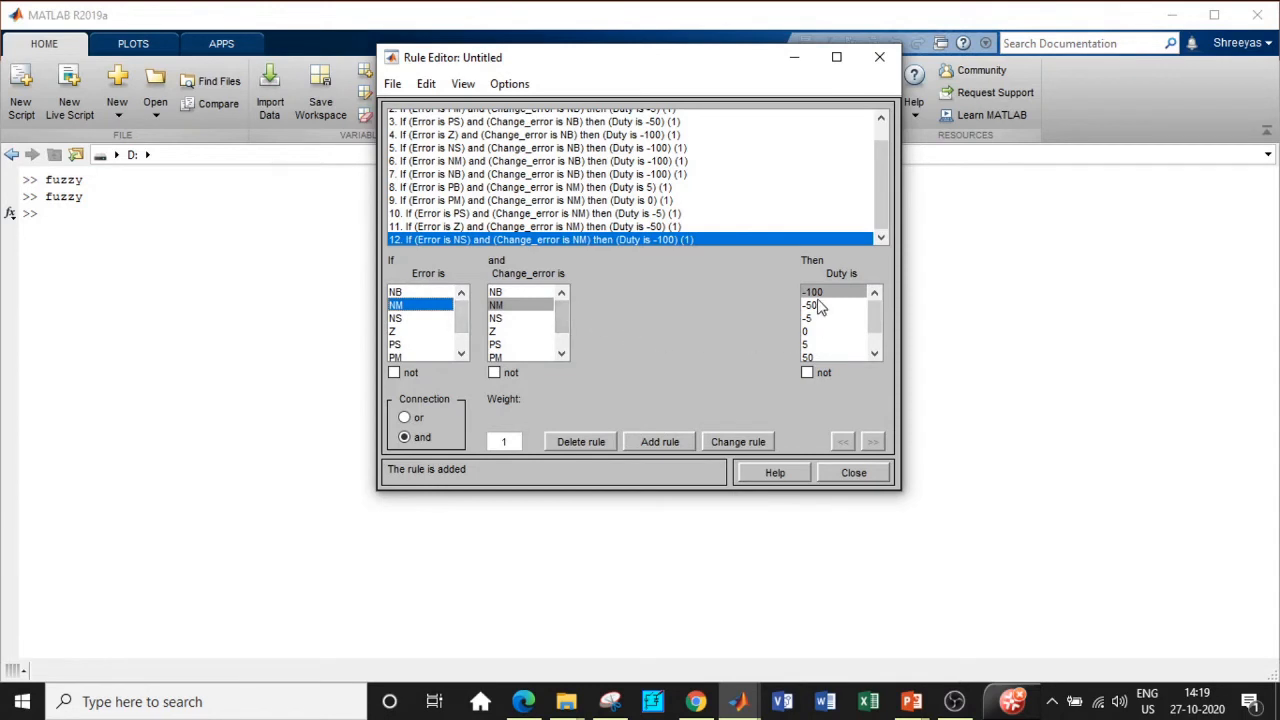
left_click(675, 442)
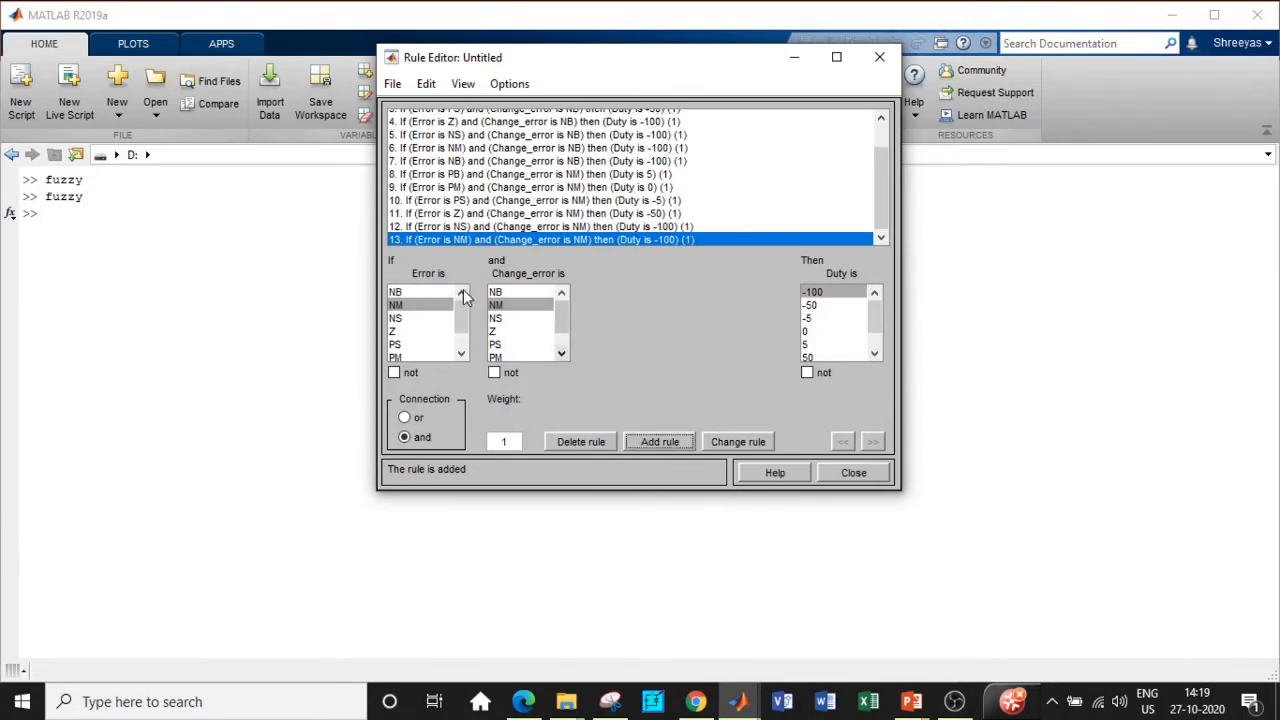
left_click(418, 293)
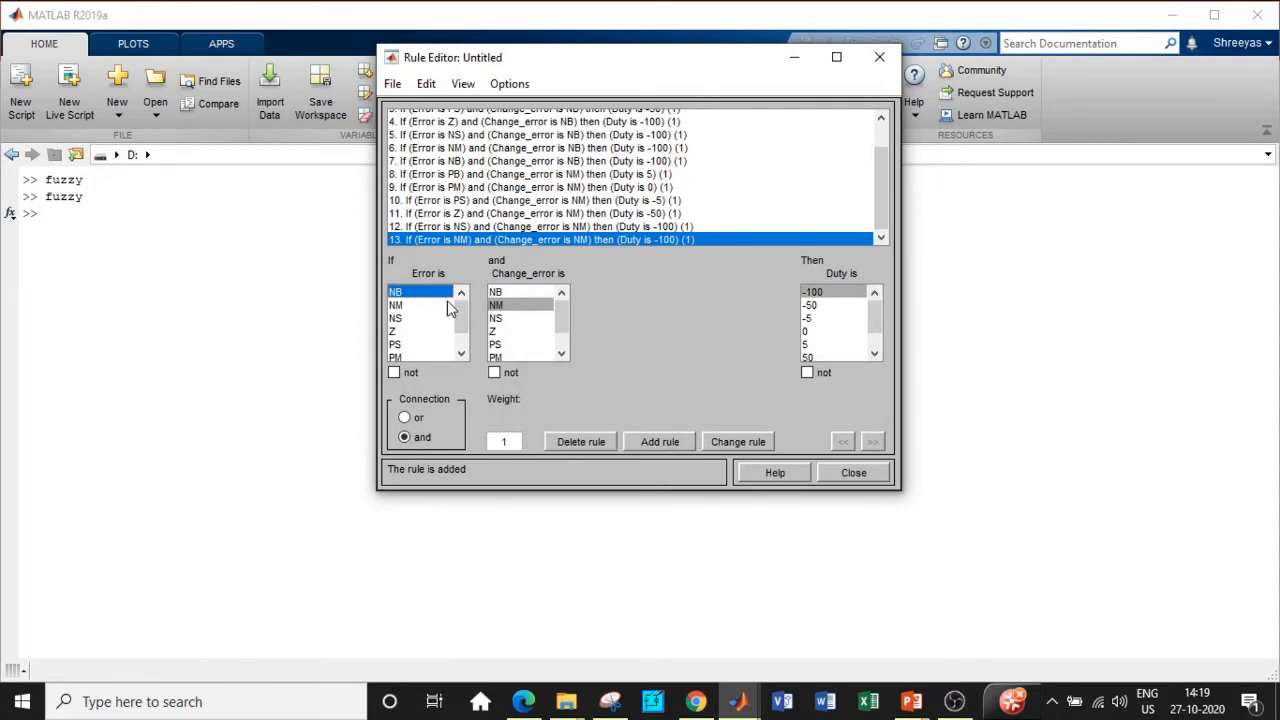
left_click(657, 442)
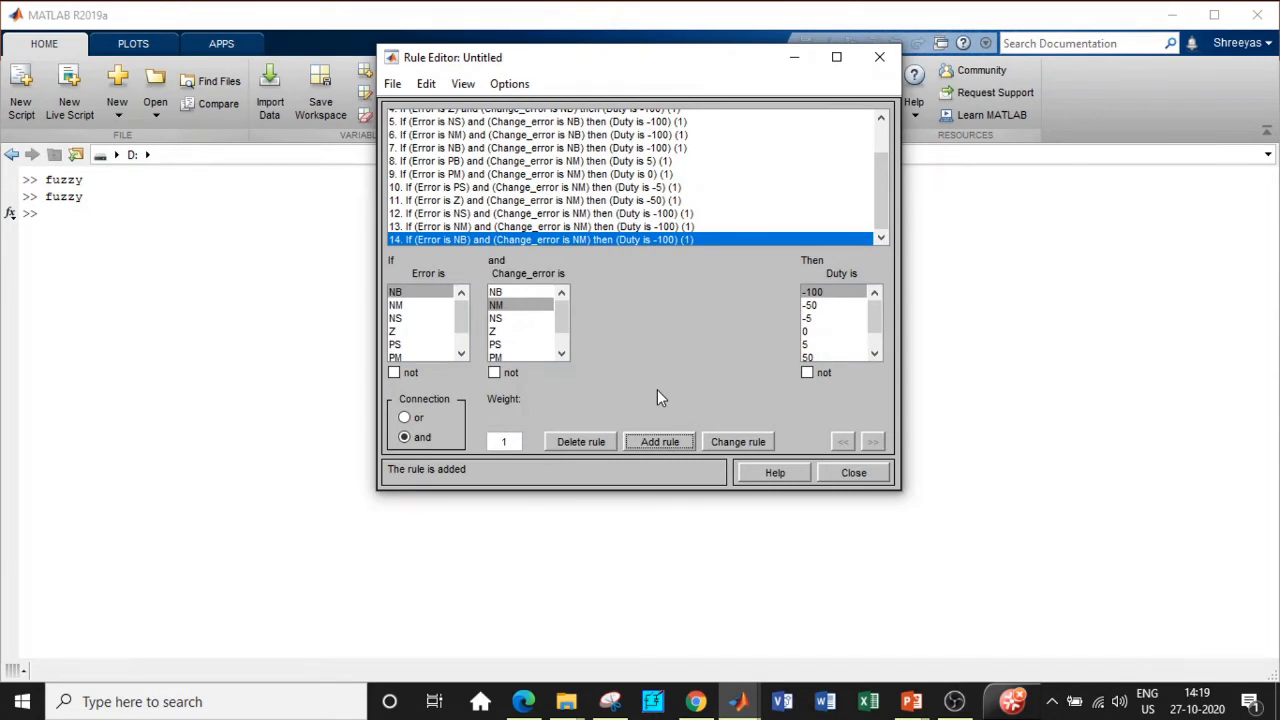
left_click(503, 320)
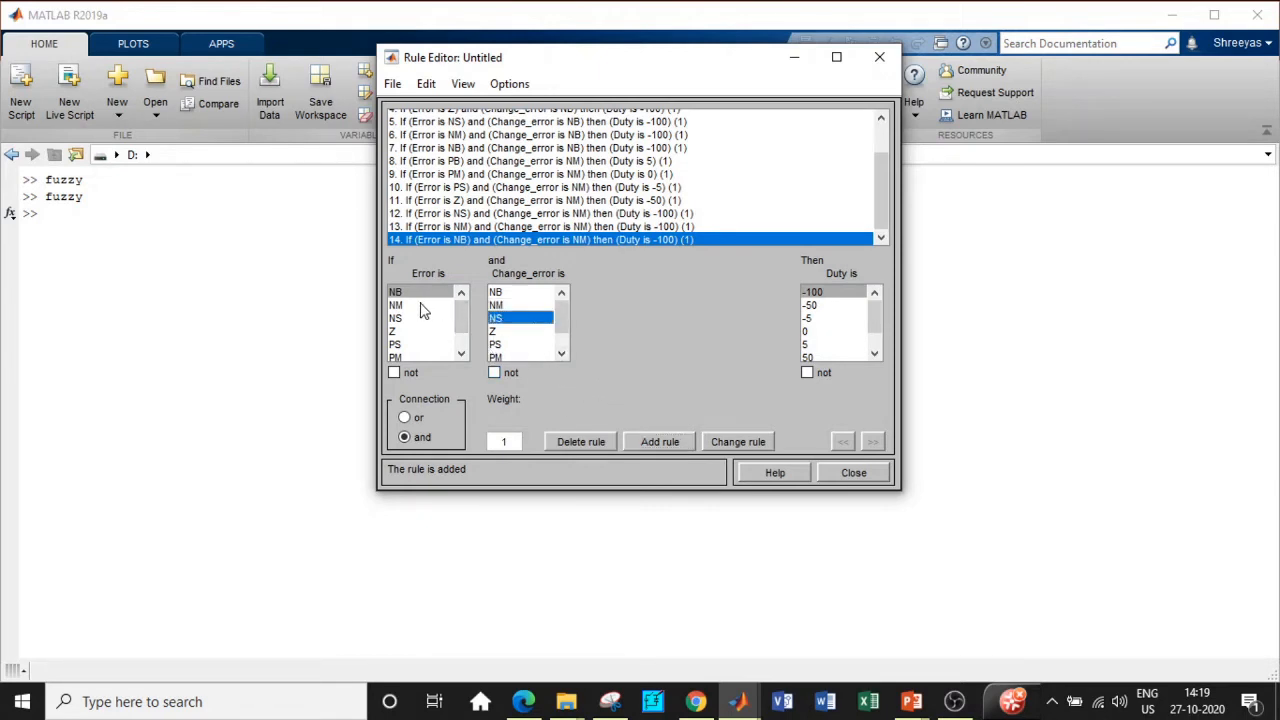
Step: Add Change_error NS rules for Error PB→Duty 50 and PM→5
scroll(446, 320, "down", 1)
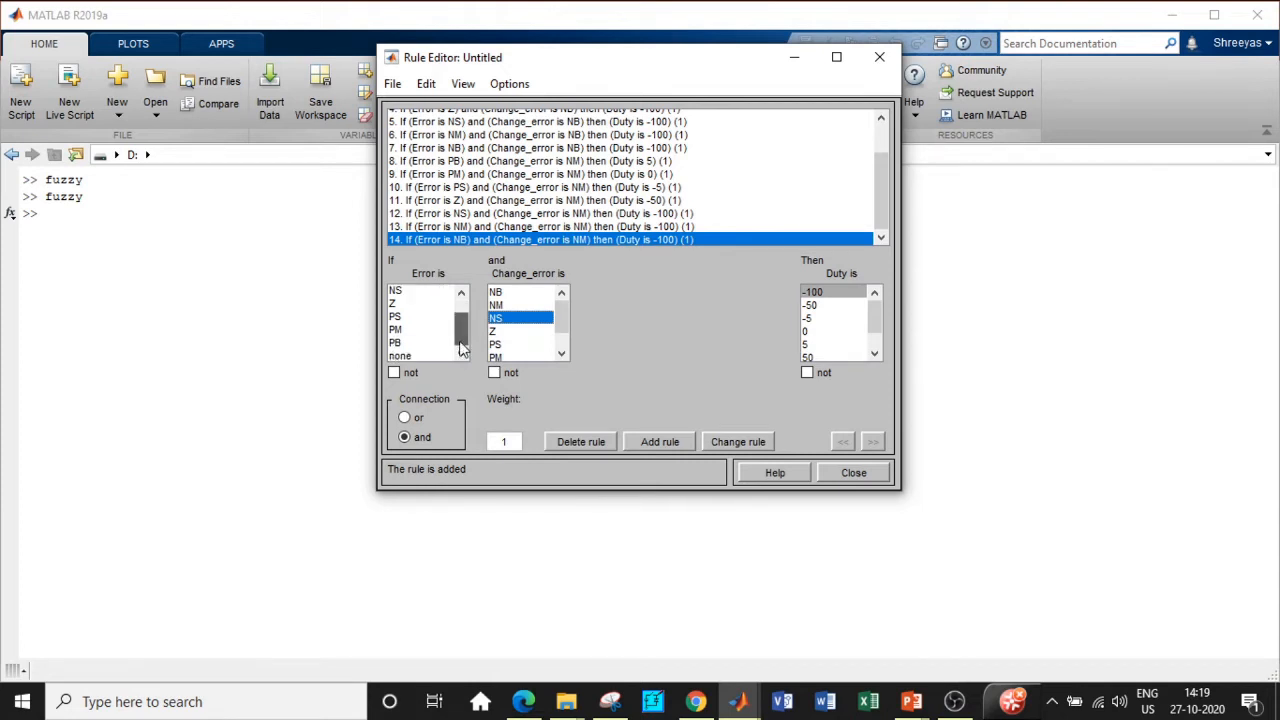
left_click(420, 345)
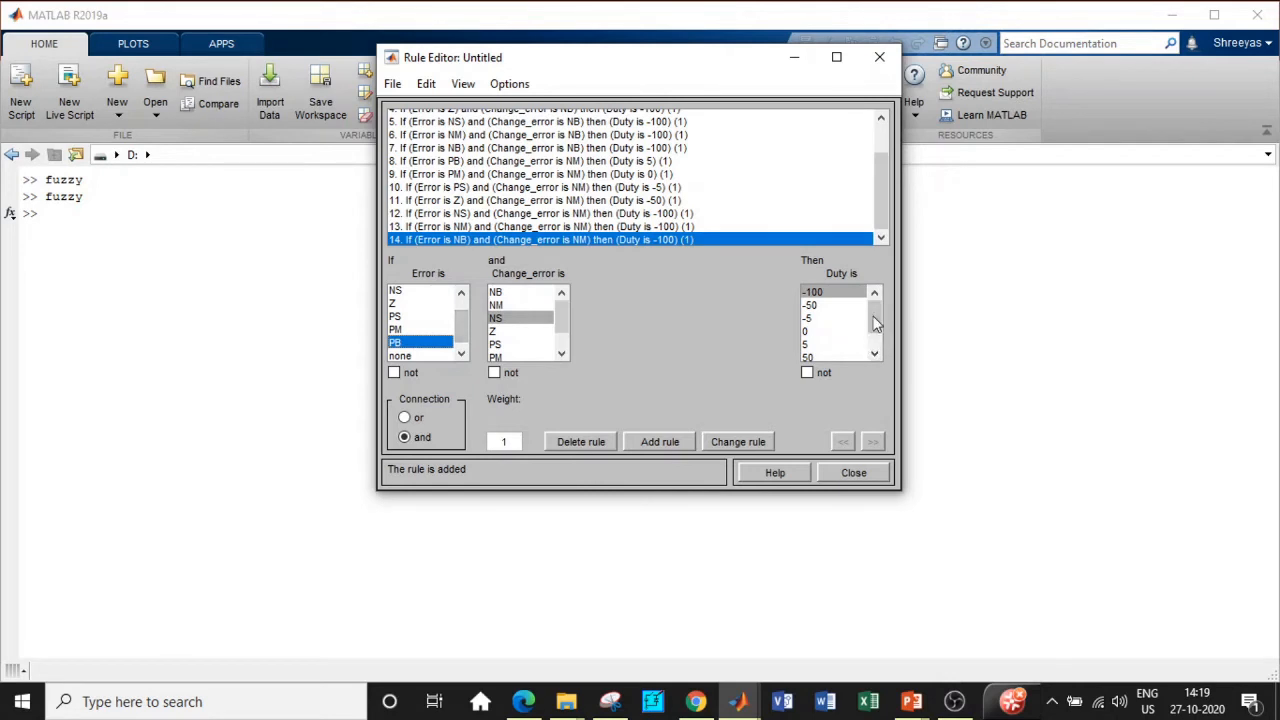
scroll(826, 350, "down", 1)
left_click(809, 330)
left_click(666, 444)
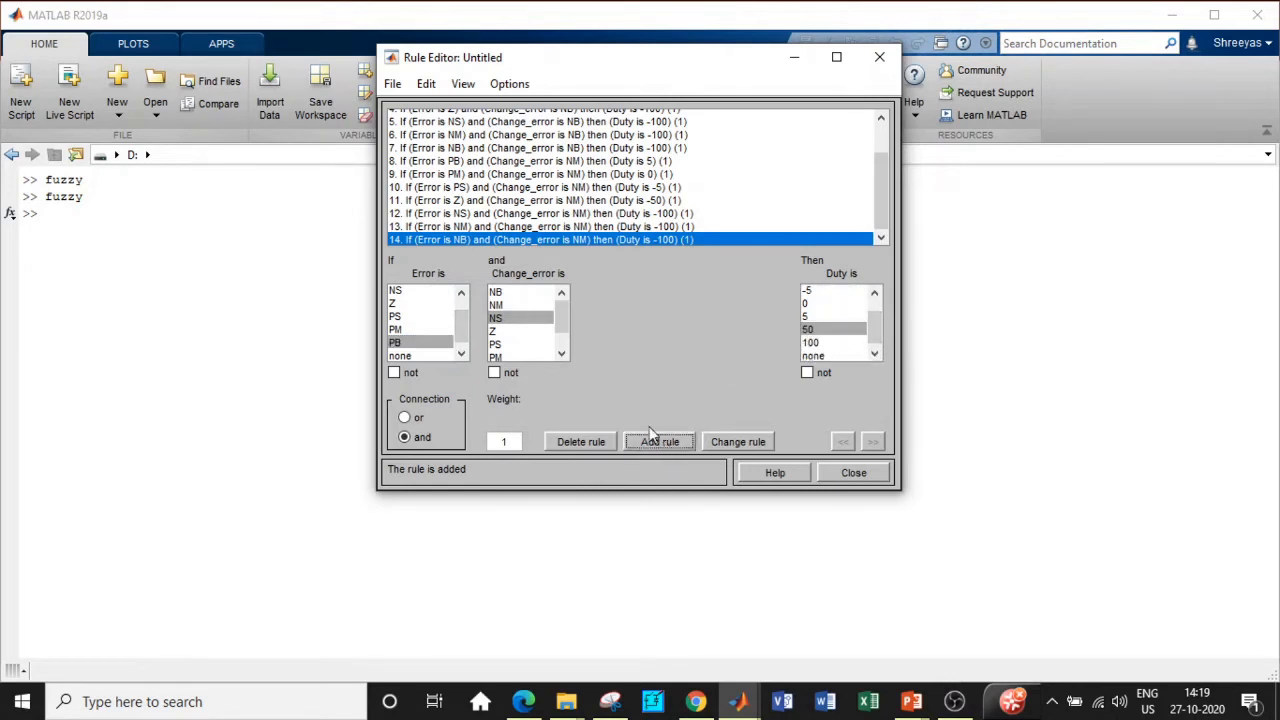
left_click(427, 330)
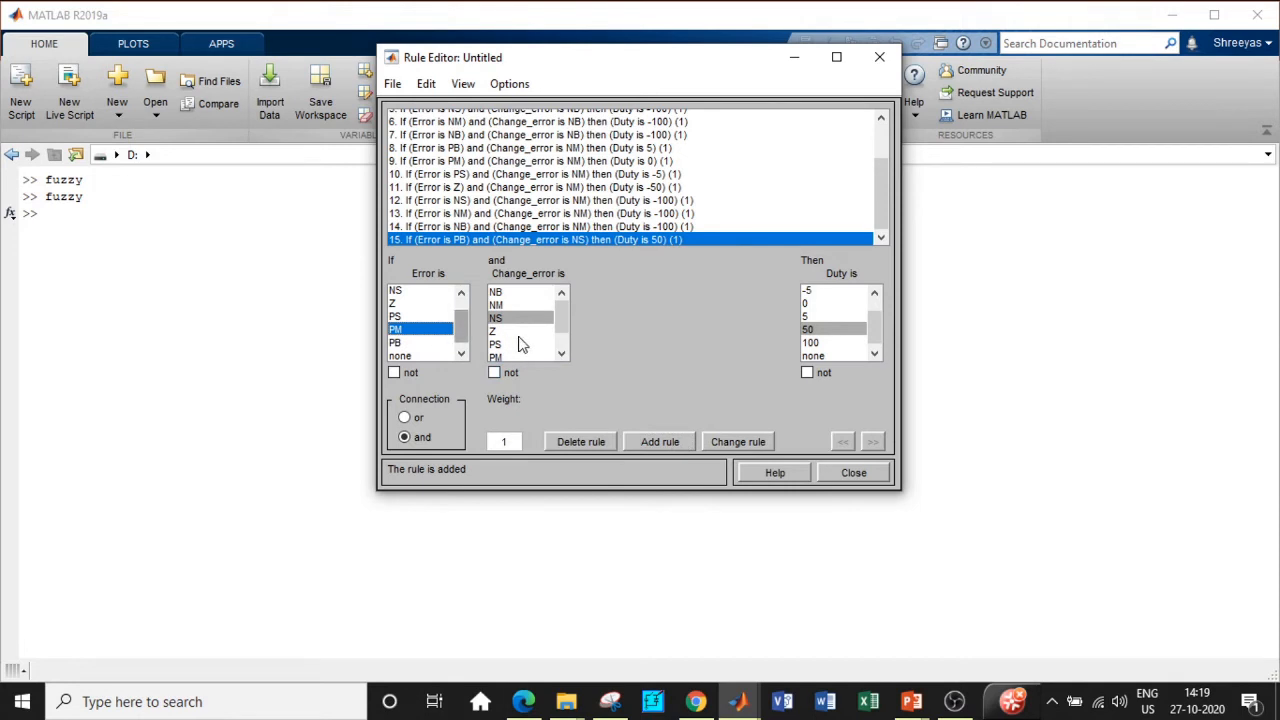
left_click(819, 316)
left_click(690, 441)
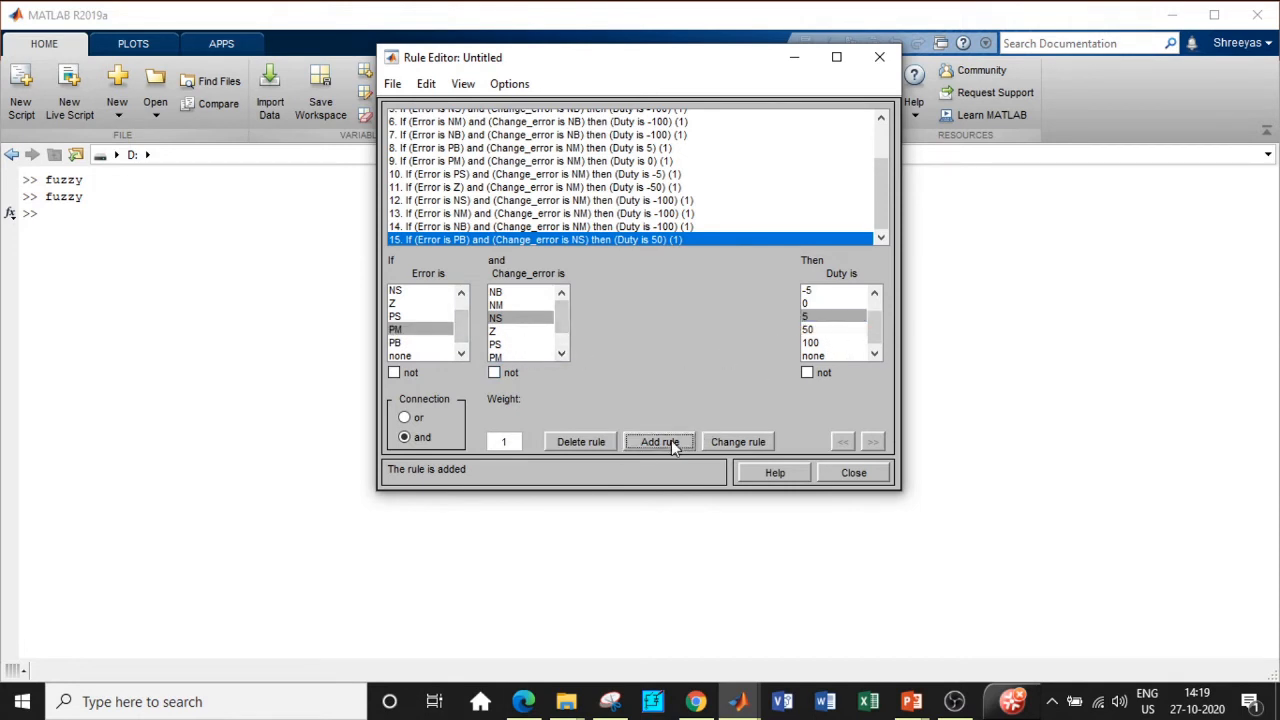
Step: Add Change_error NS rules for Error PS→Duty 0, Z→-5 and NS→-50
left_click(425, 315)
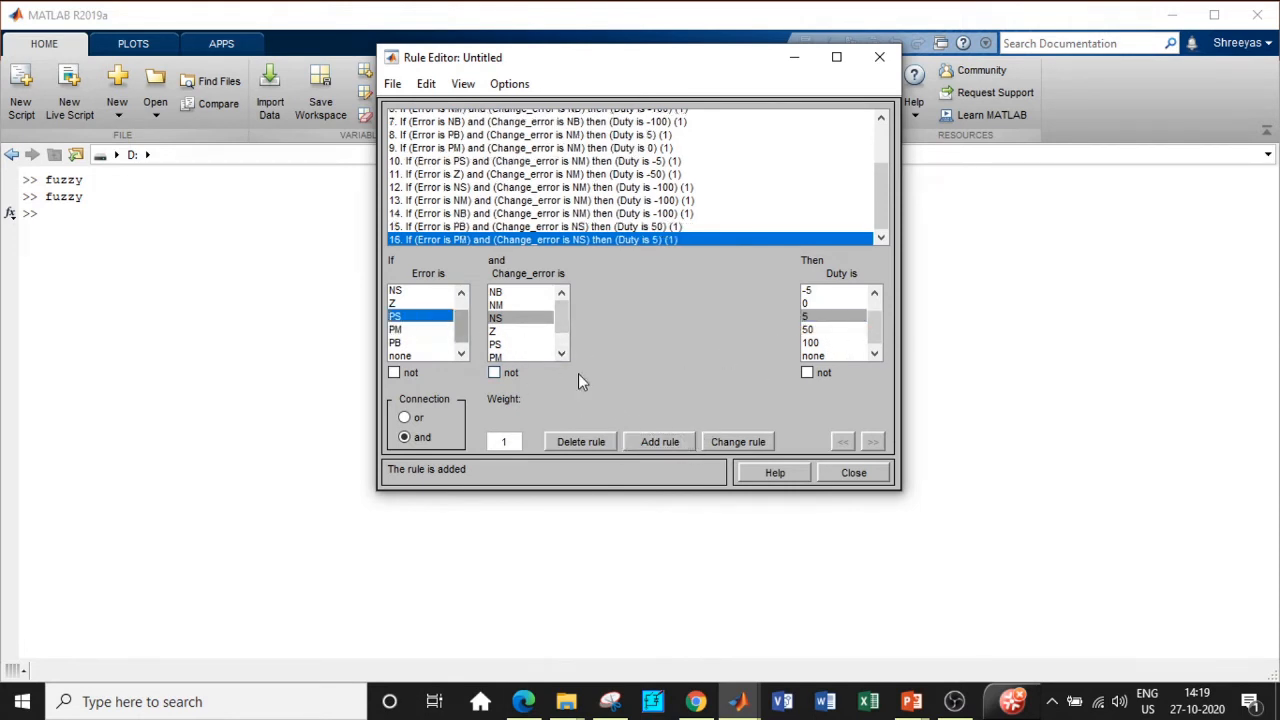
left_click(812, 304)
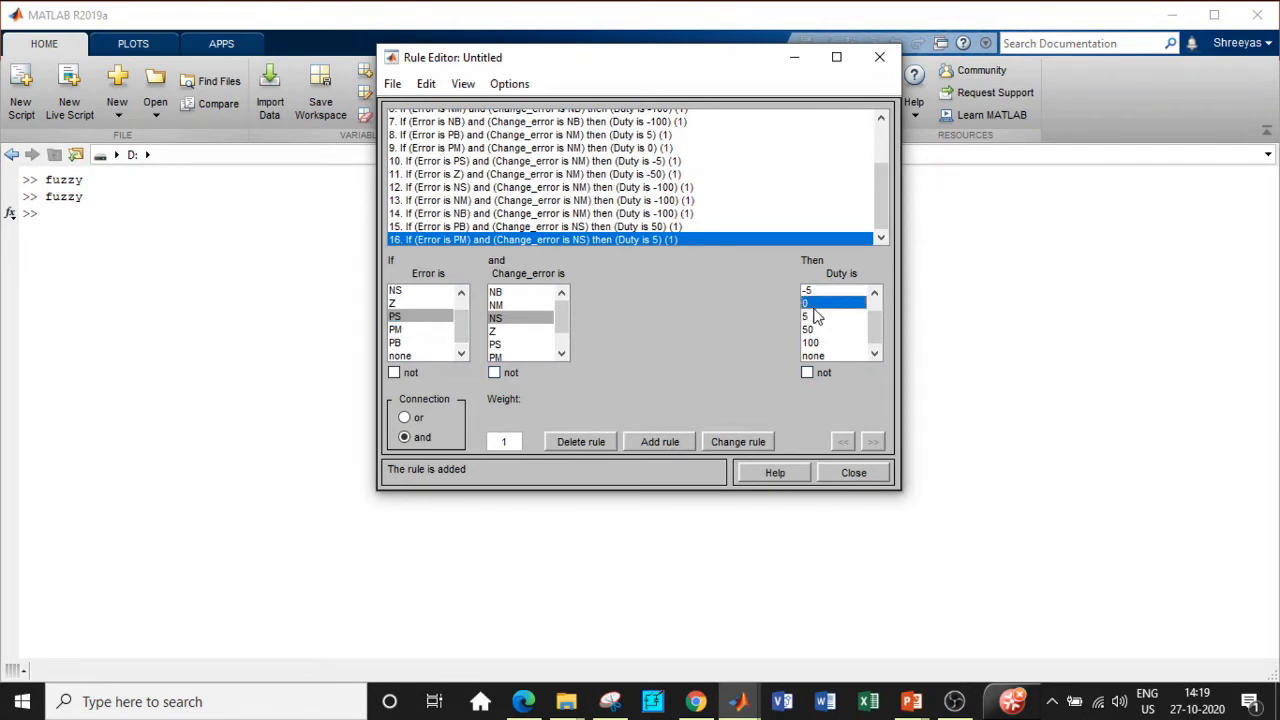
left_click(665, 442)
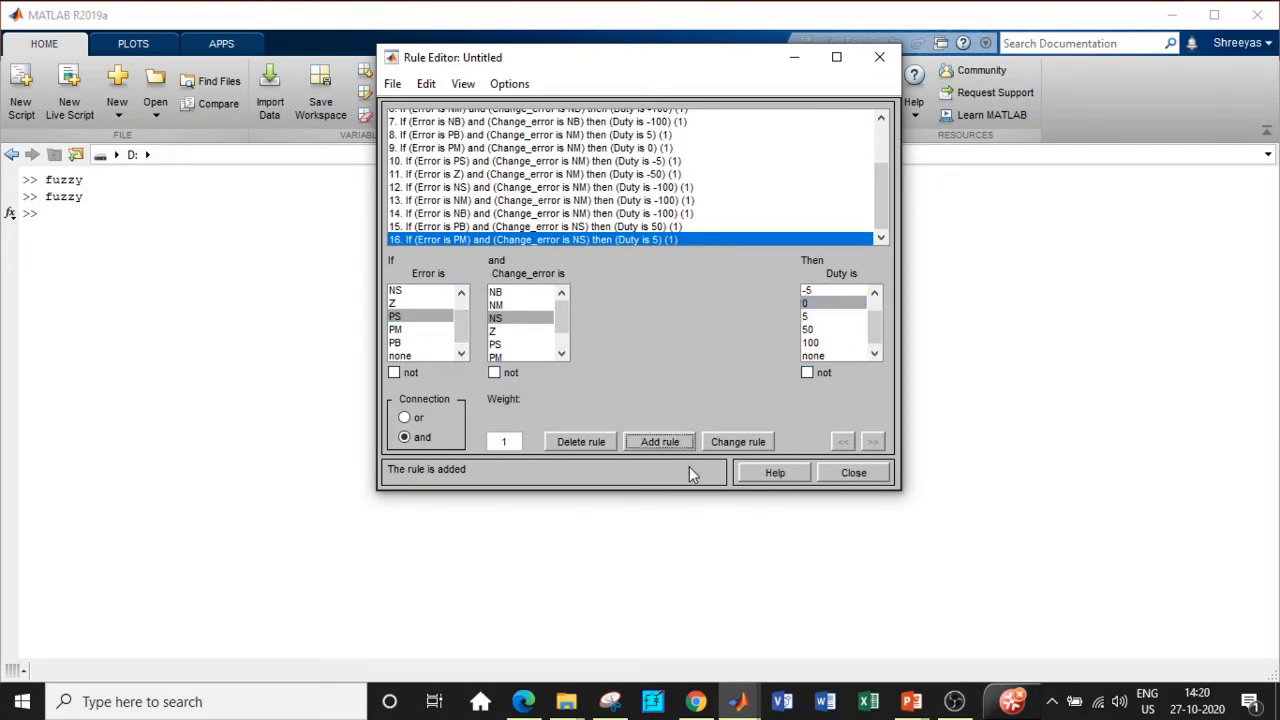
left_click(420, 303)
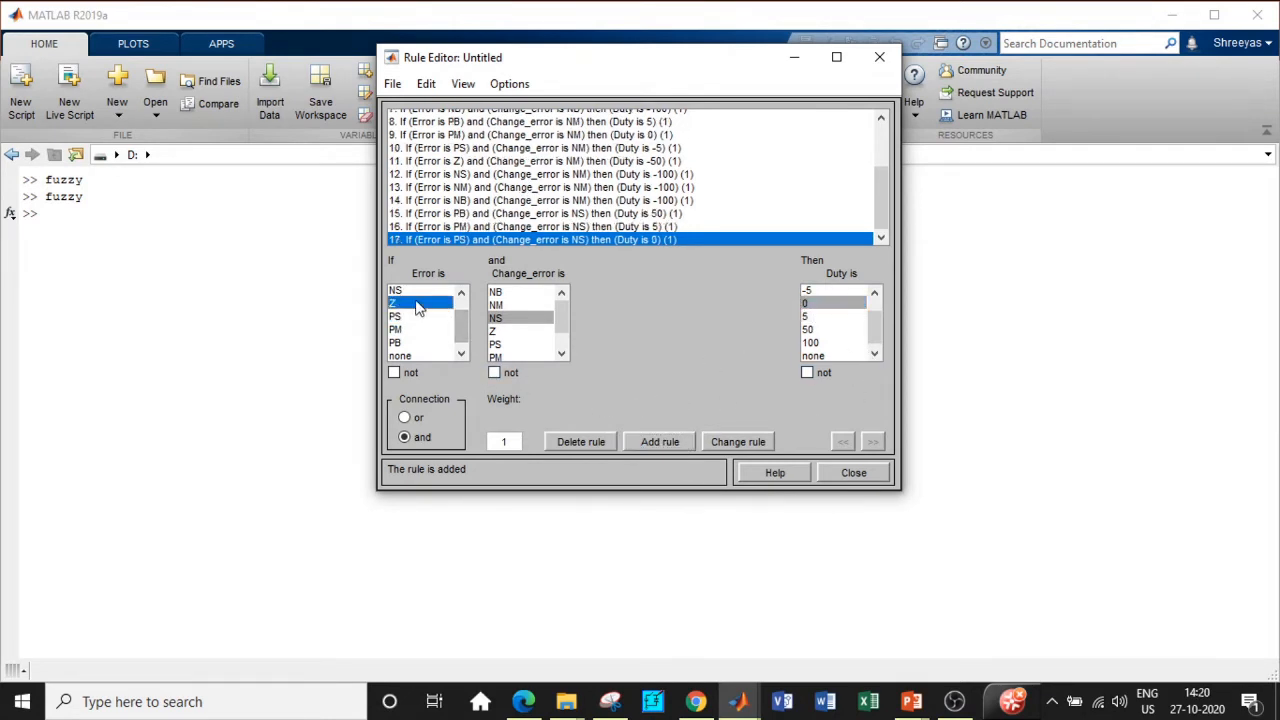
left_click(875, 292)
left_click(822, 305)
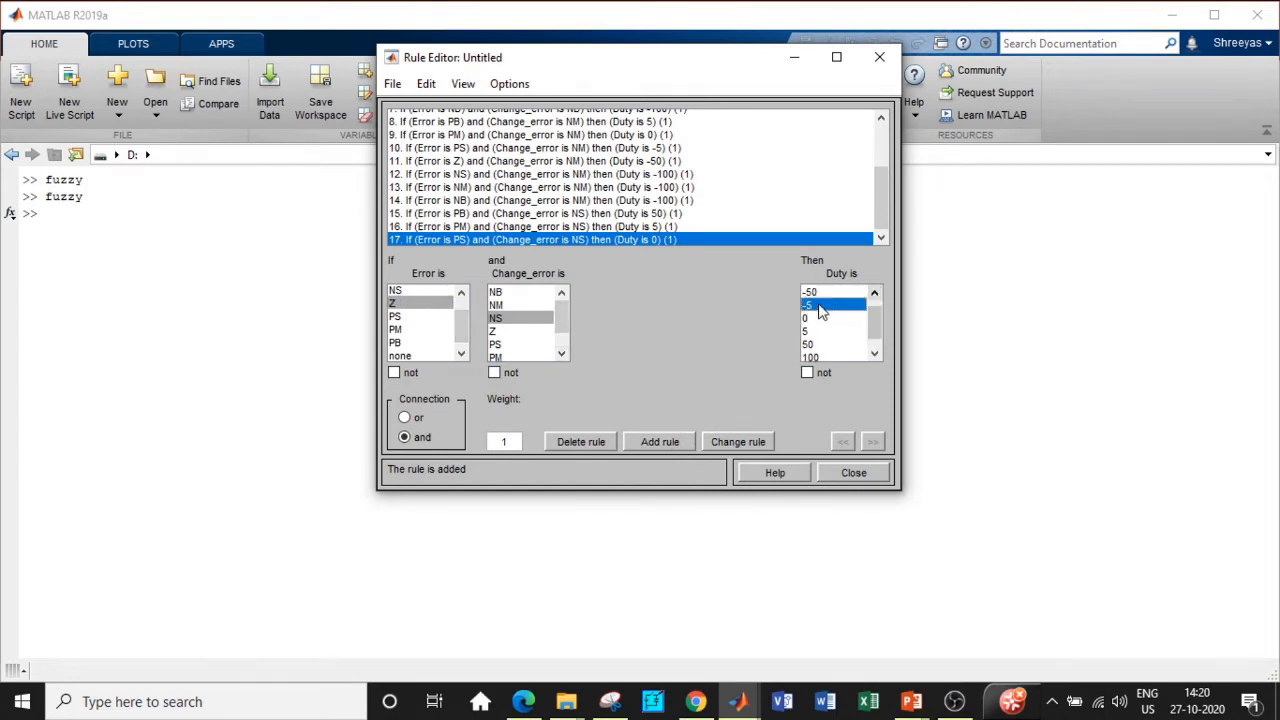
left_click(659, 442)
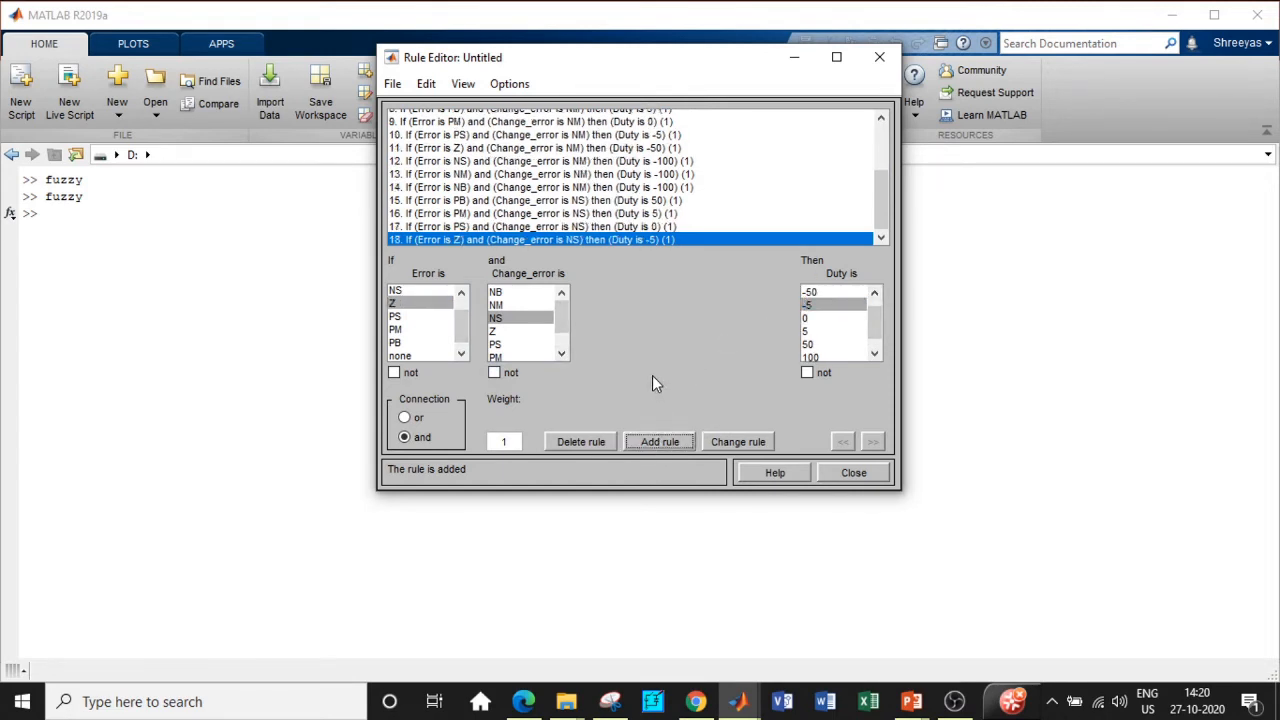
left_click(412, 291)
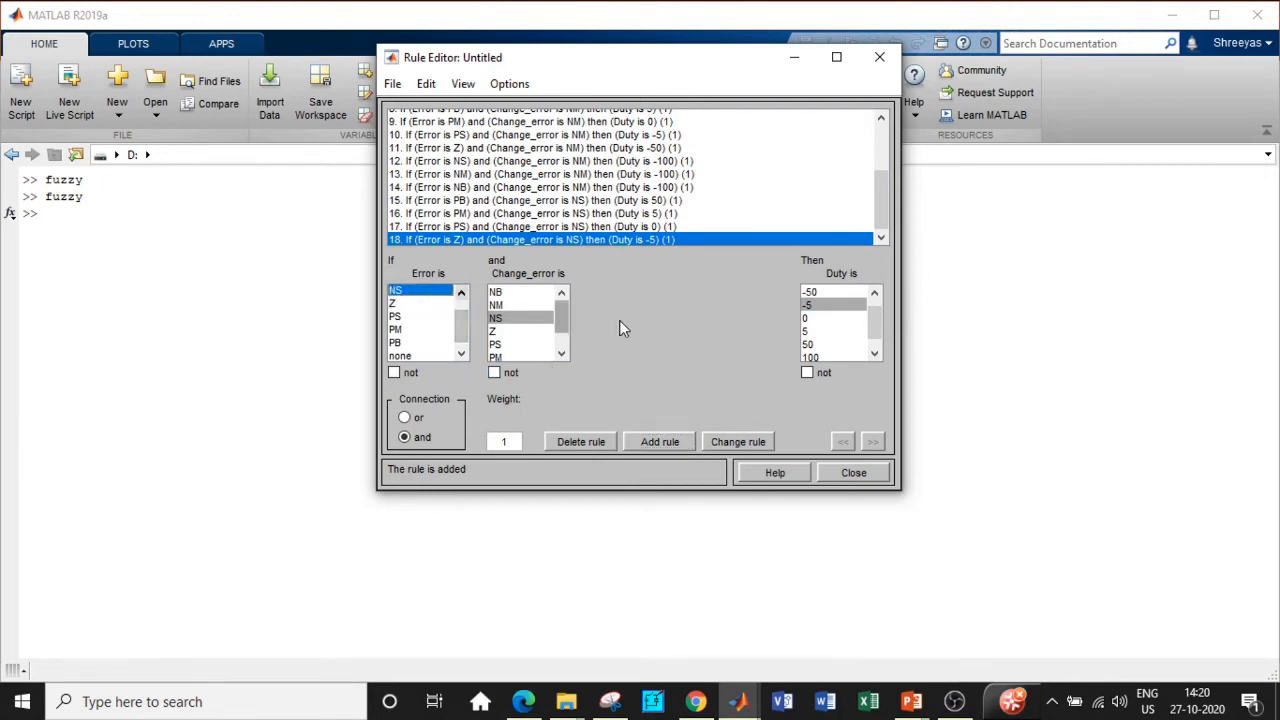
left_click(826, 292)
left_click(660, 442)
Step: Add Change_error NS rules mapping Error NM and NB to Duty -100
left_click(463, 290)
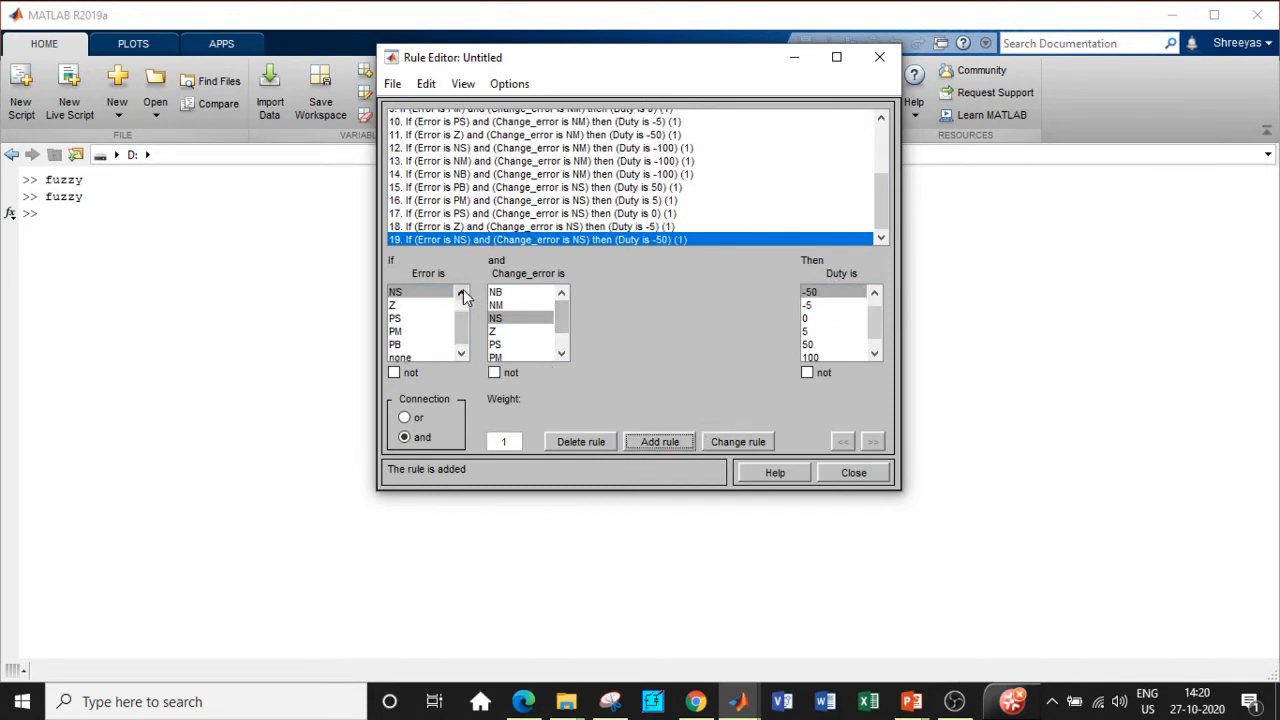
left_click(463, 290)
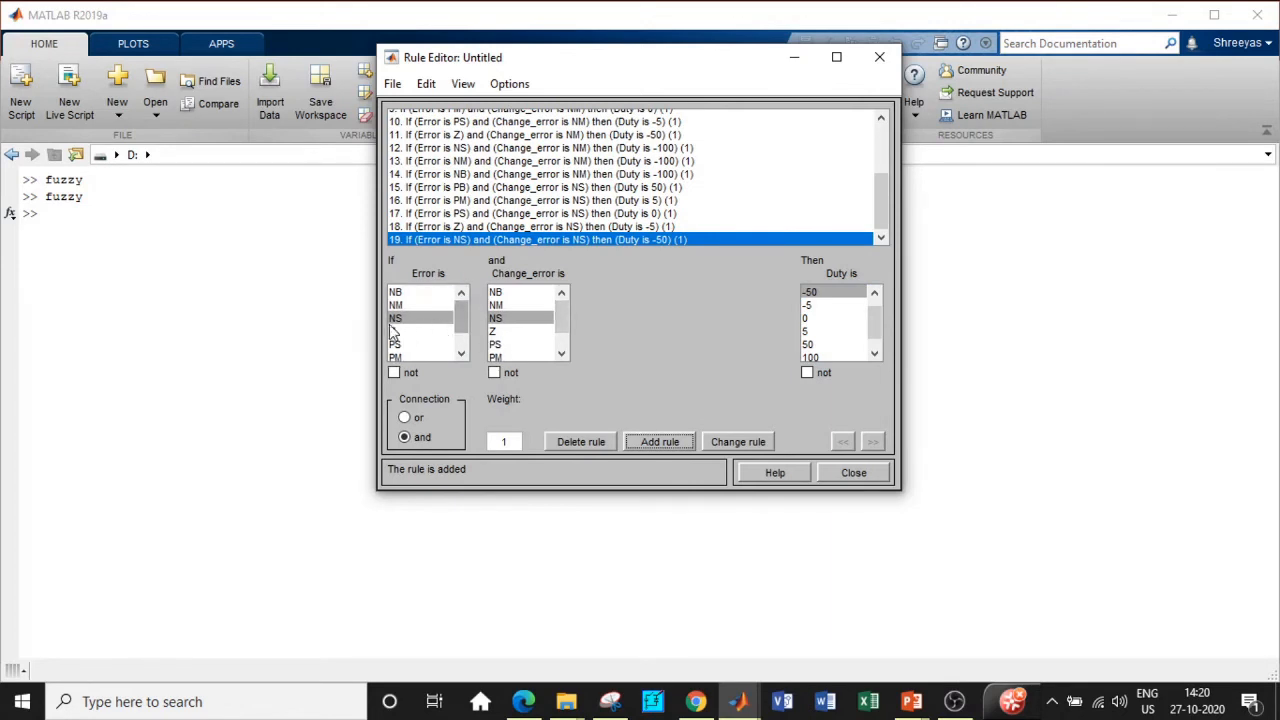
left_click(415, 305)
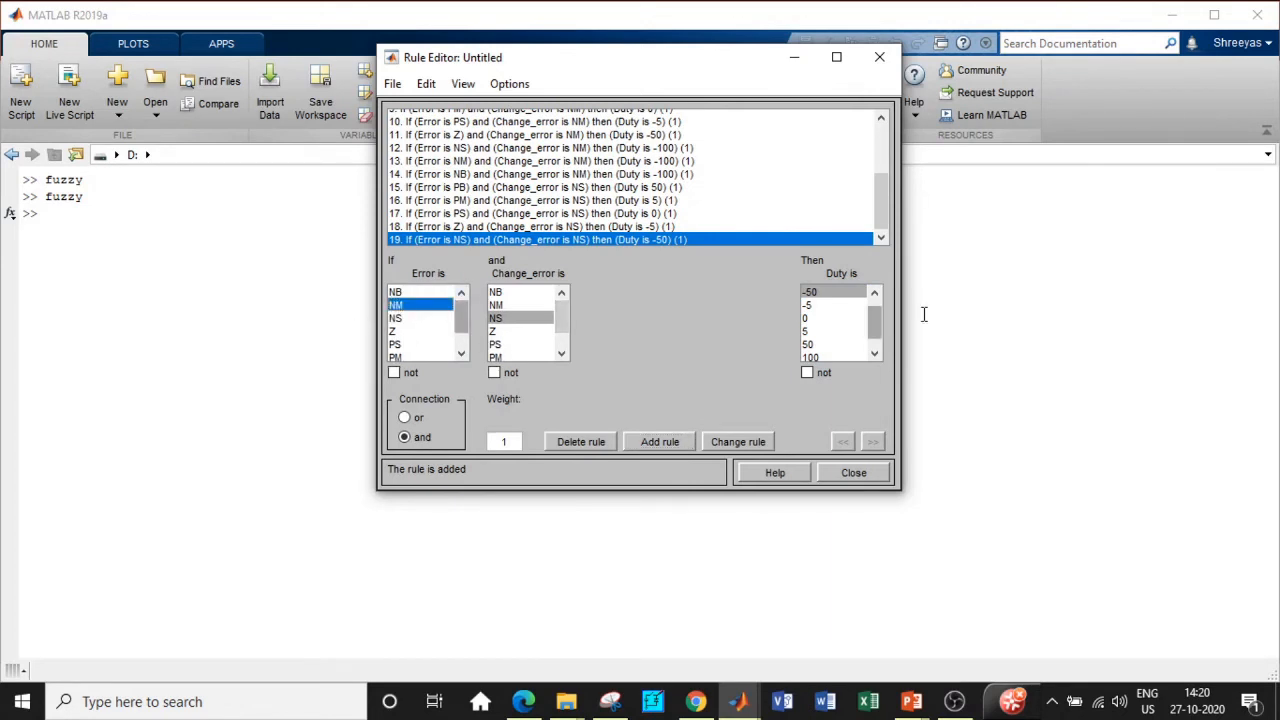
left_click(874, 292)
left_click(823, 293)
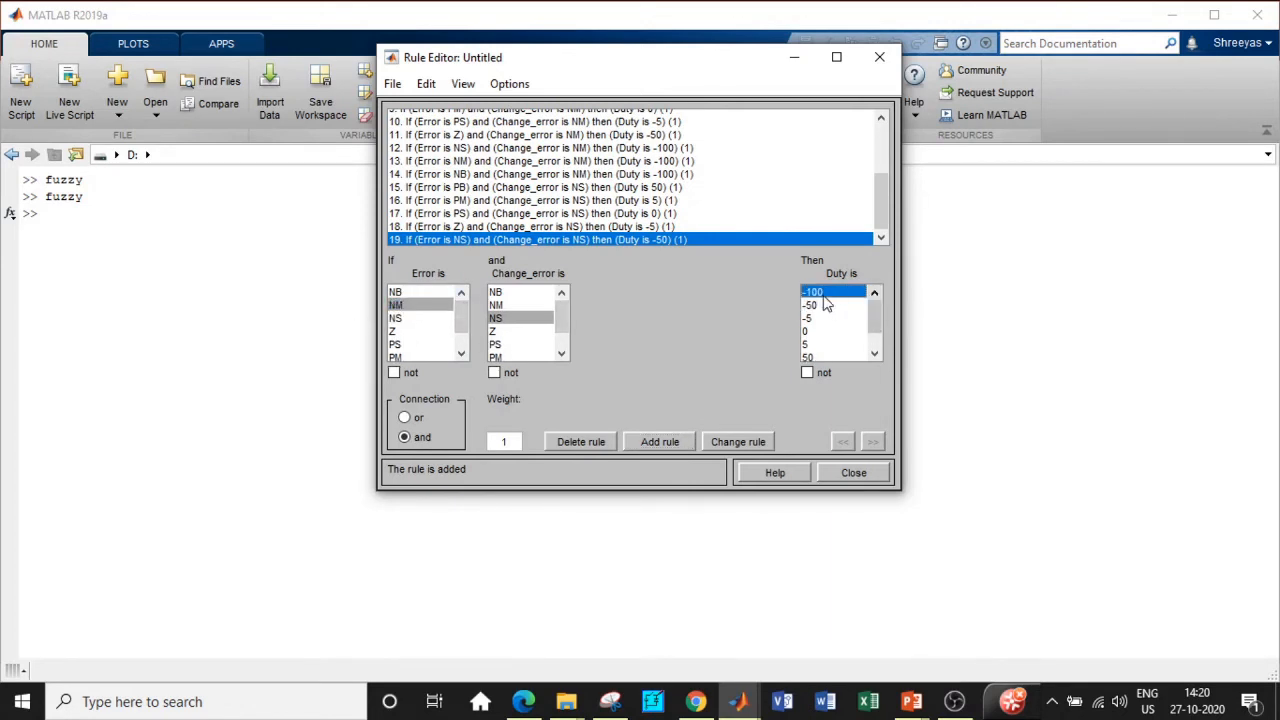
left_click(669, 438)
left_click(421, 293)
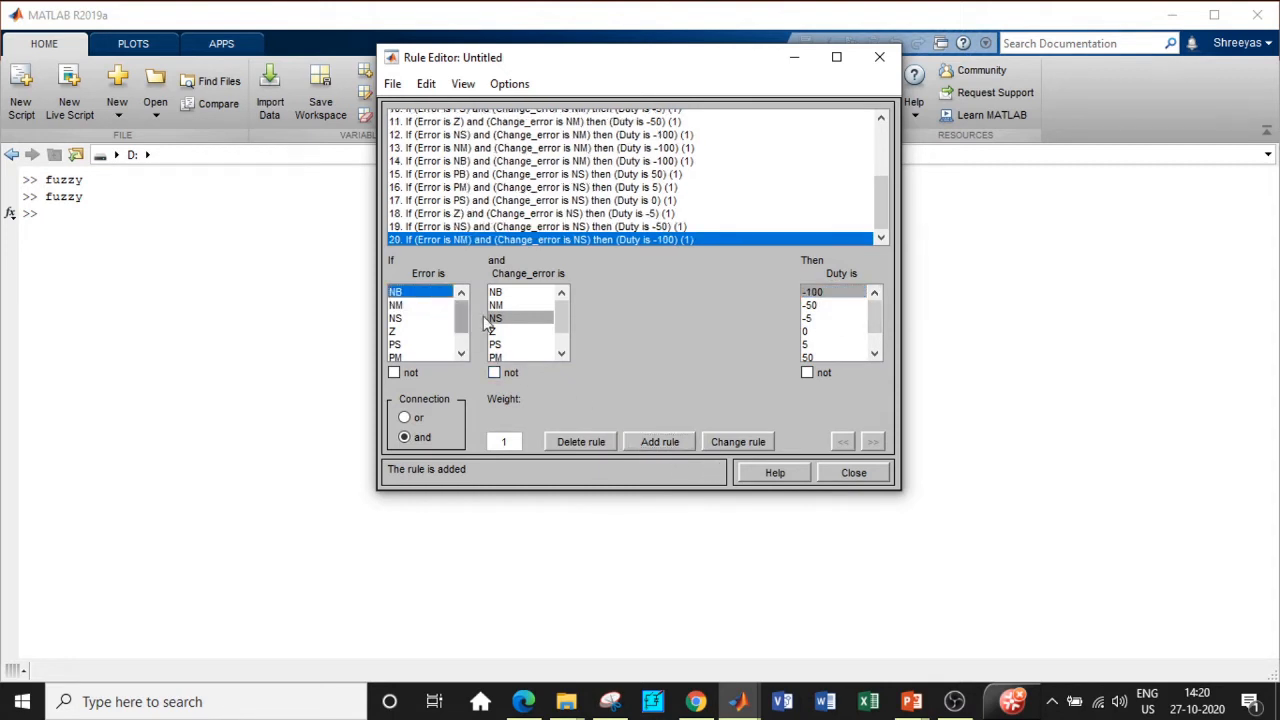
left_click(832, 293)
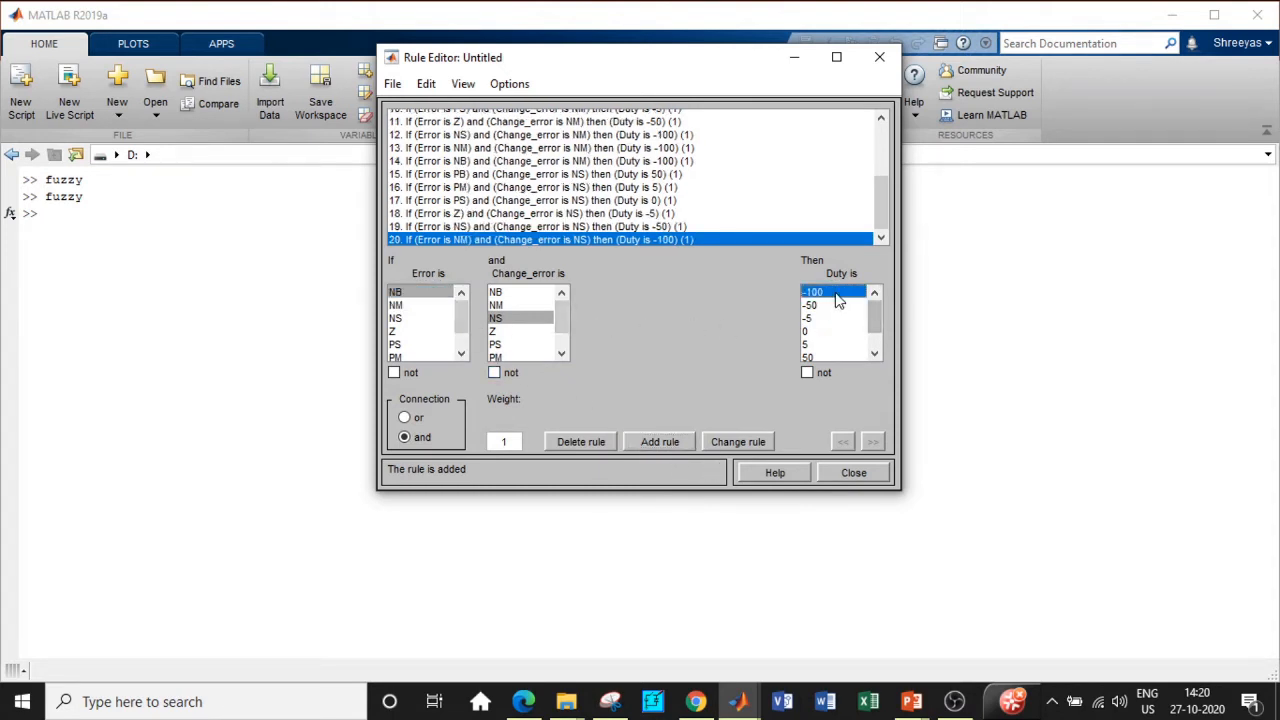
left_click(651, 443)
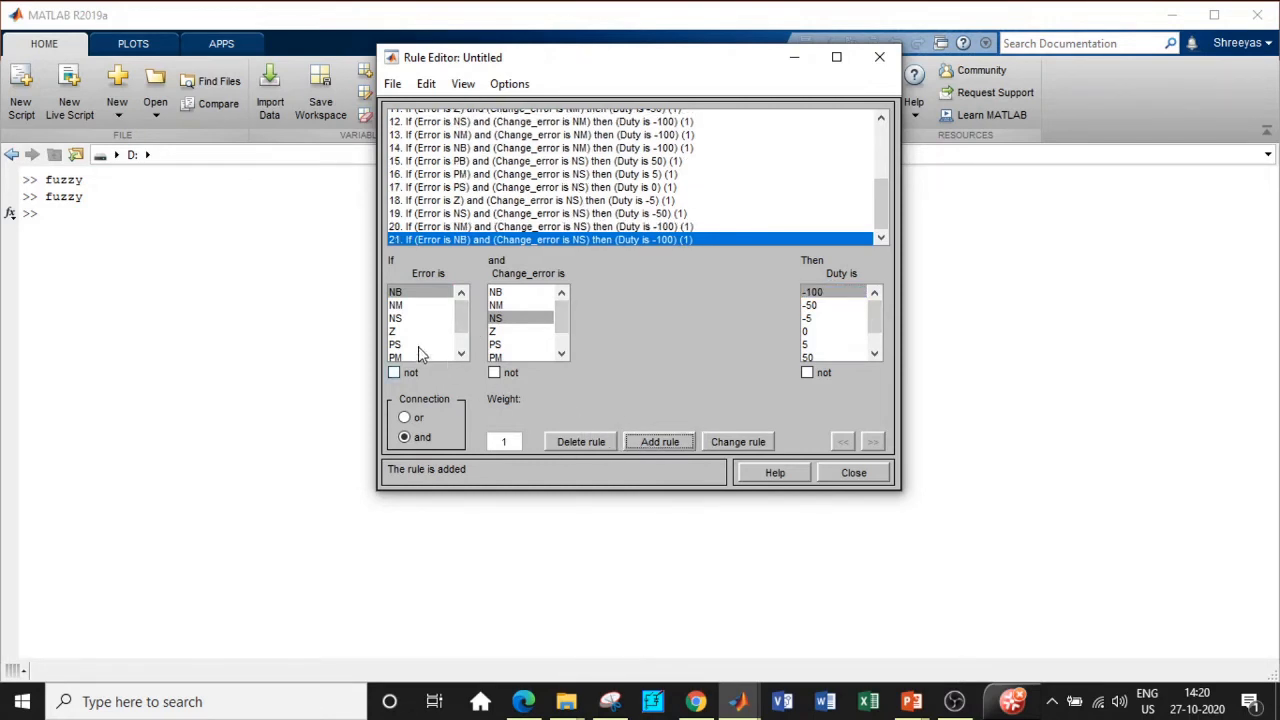
Step: Select Change_error Z and add rules Error PB→Duty 100 and PM→50
left_click(505, 332)
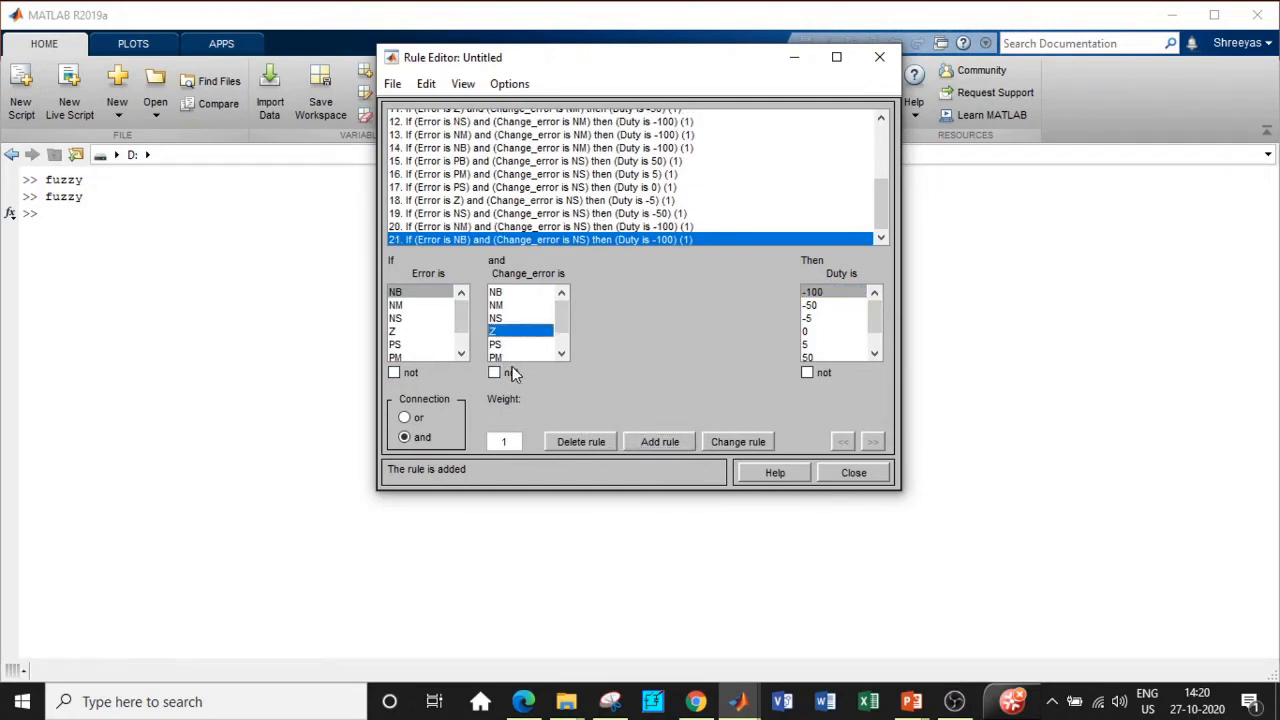
left_click_drag(463, 322, 460, 347)
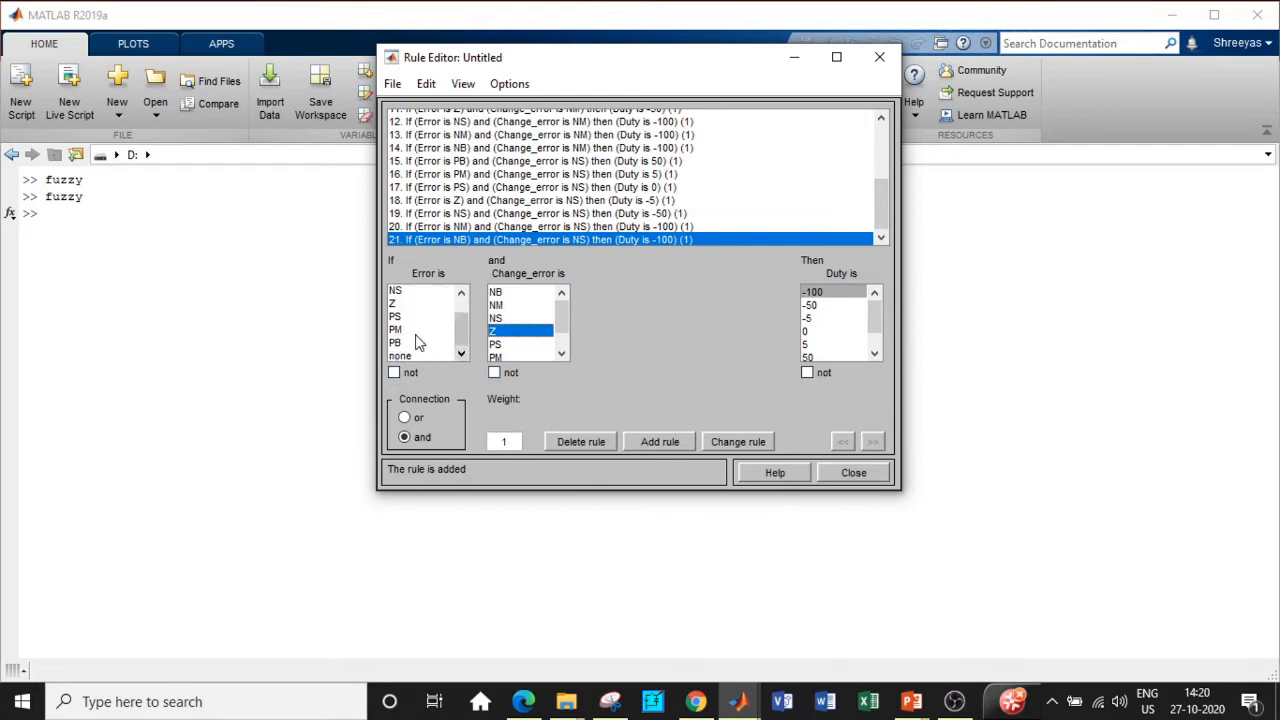
left_click(414, 343)
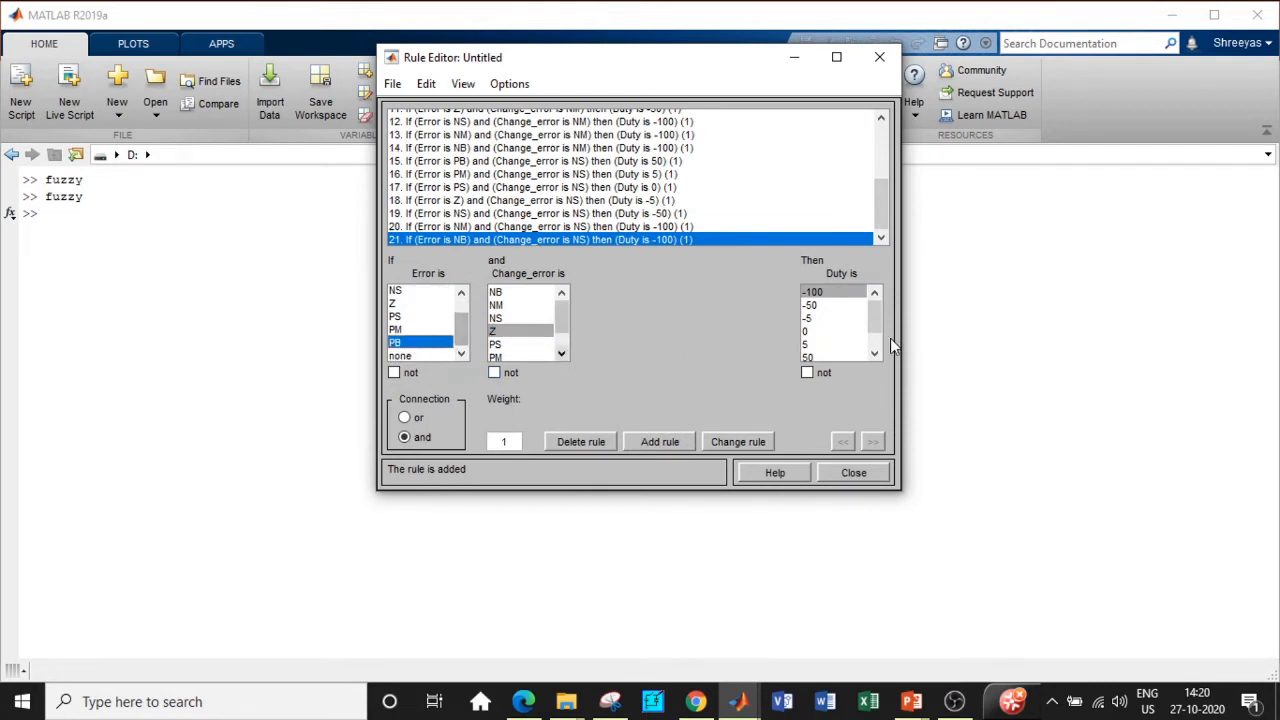
left_click_drag(878, 316, 878, 330)
left_click(818, 343)
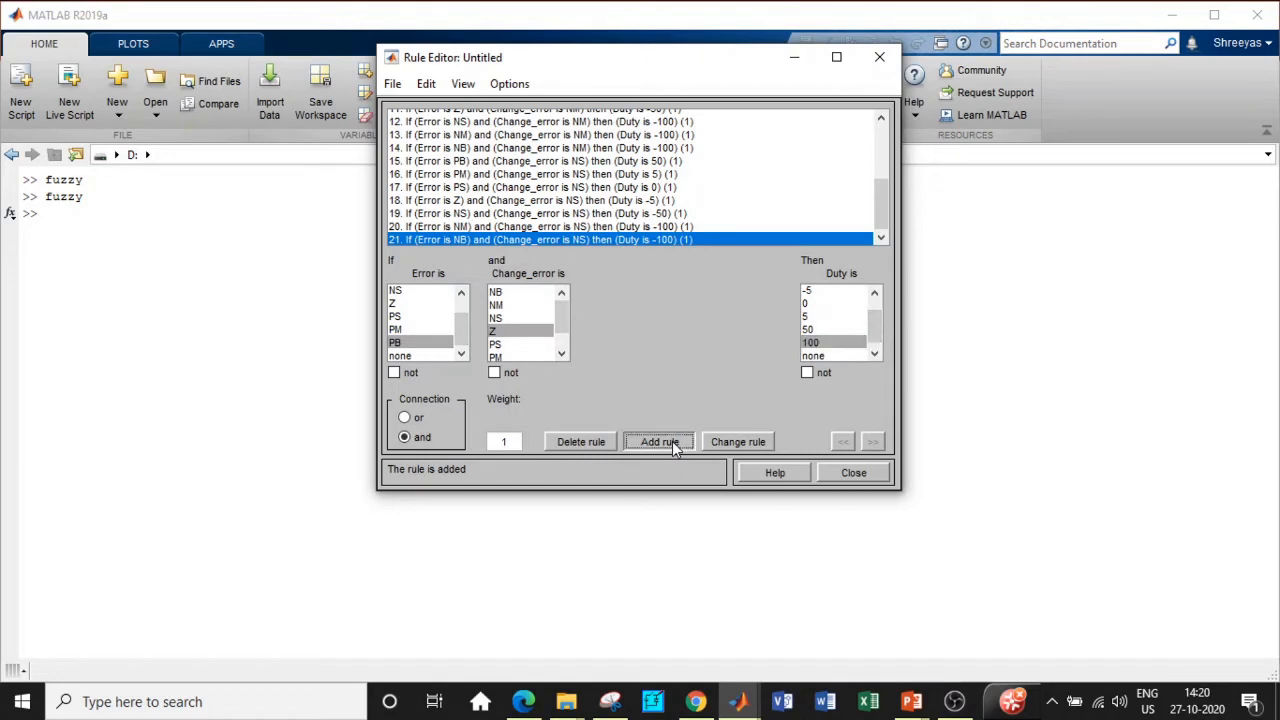
left_click(660, 441)
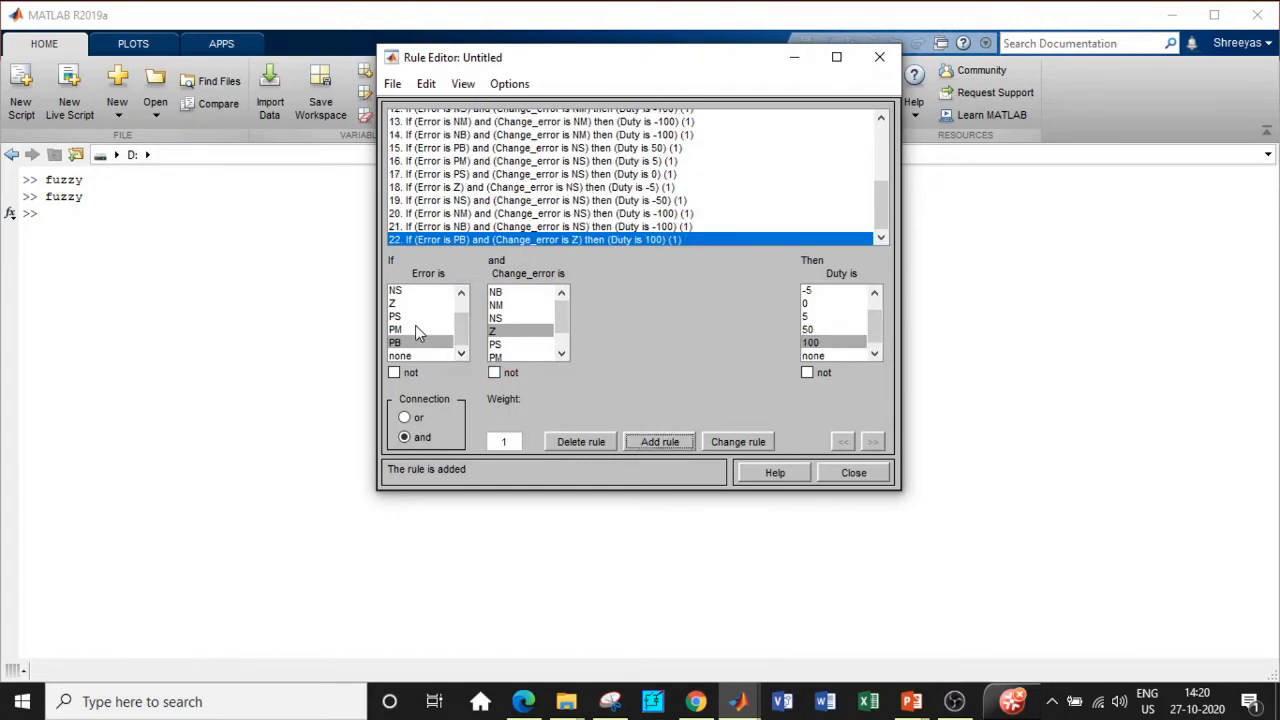
left_click(415, 329)
left_click(830, 330)
left_click(660, 441)
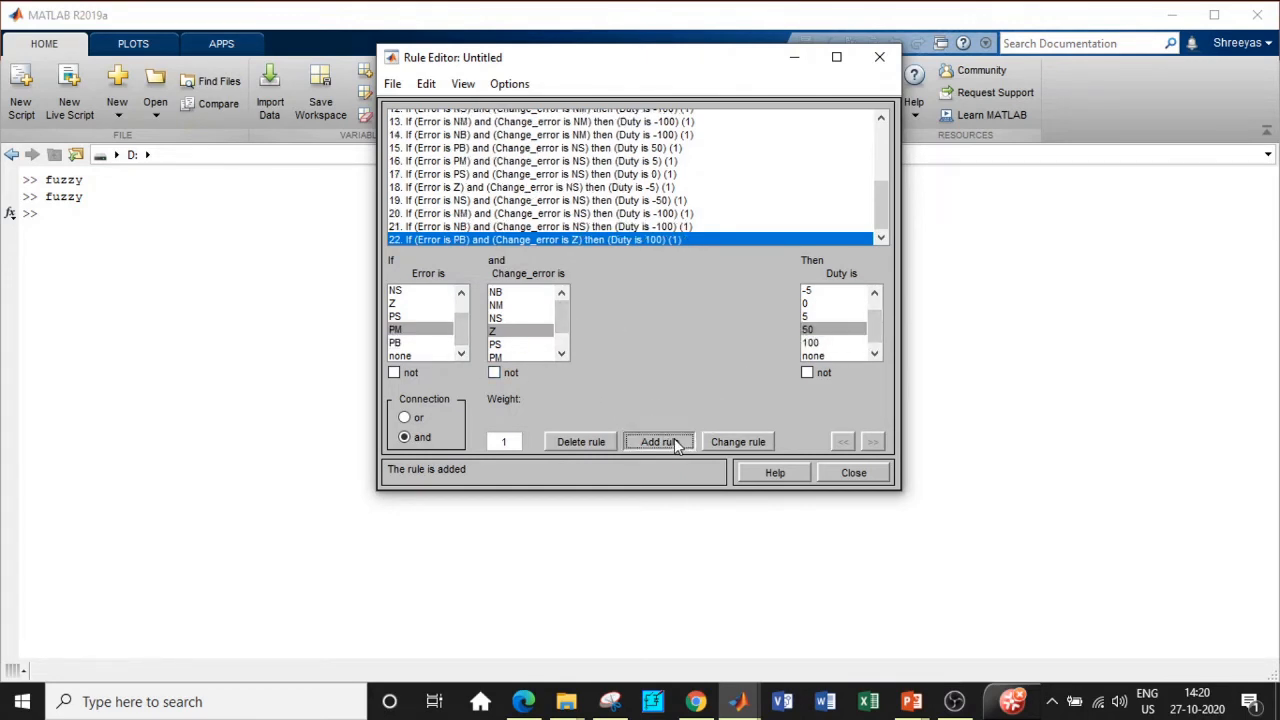
Step: Add Change_error Z rules for Error PS→Duty 5, Z→0 and NS→-5
left_click(409, 316)
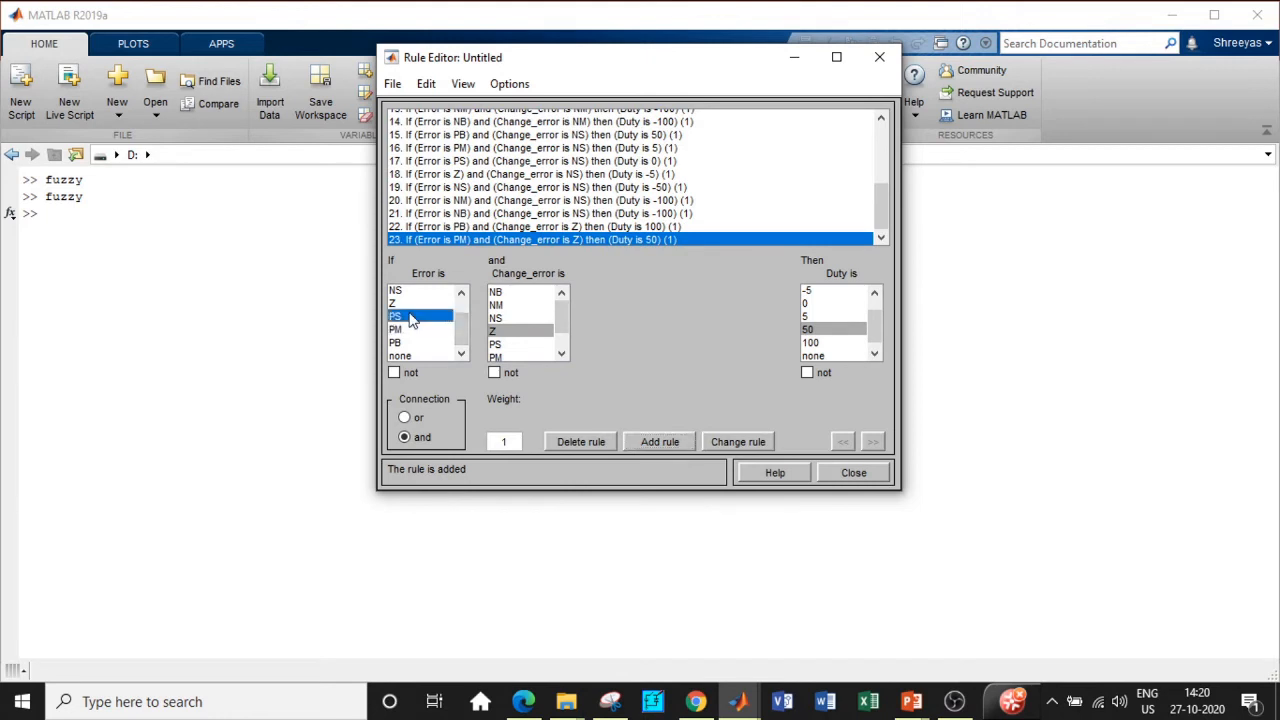
left_click(808, 316)
left_click(652, 442)
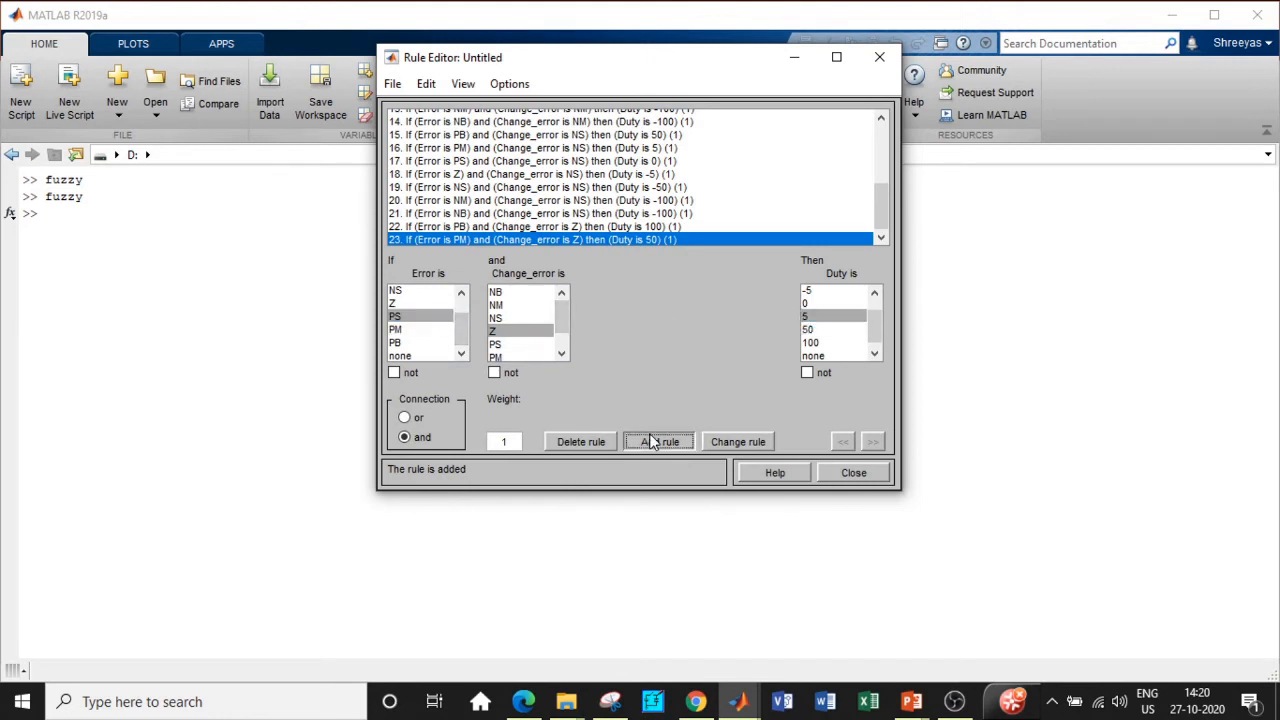
left_click(417, 304)
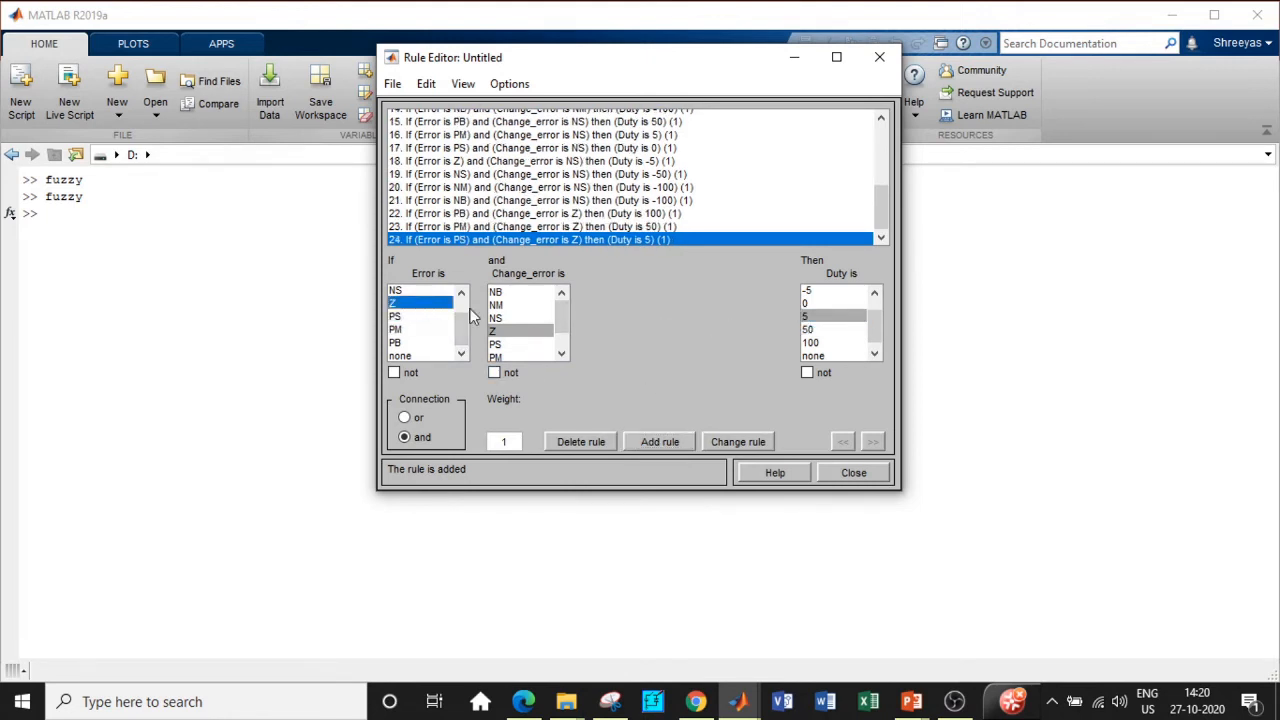
left_click(824, 305)
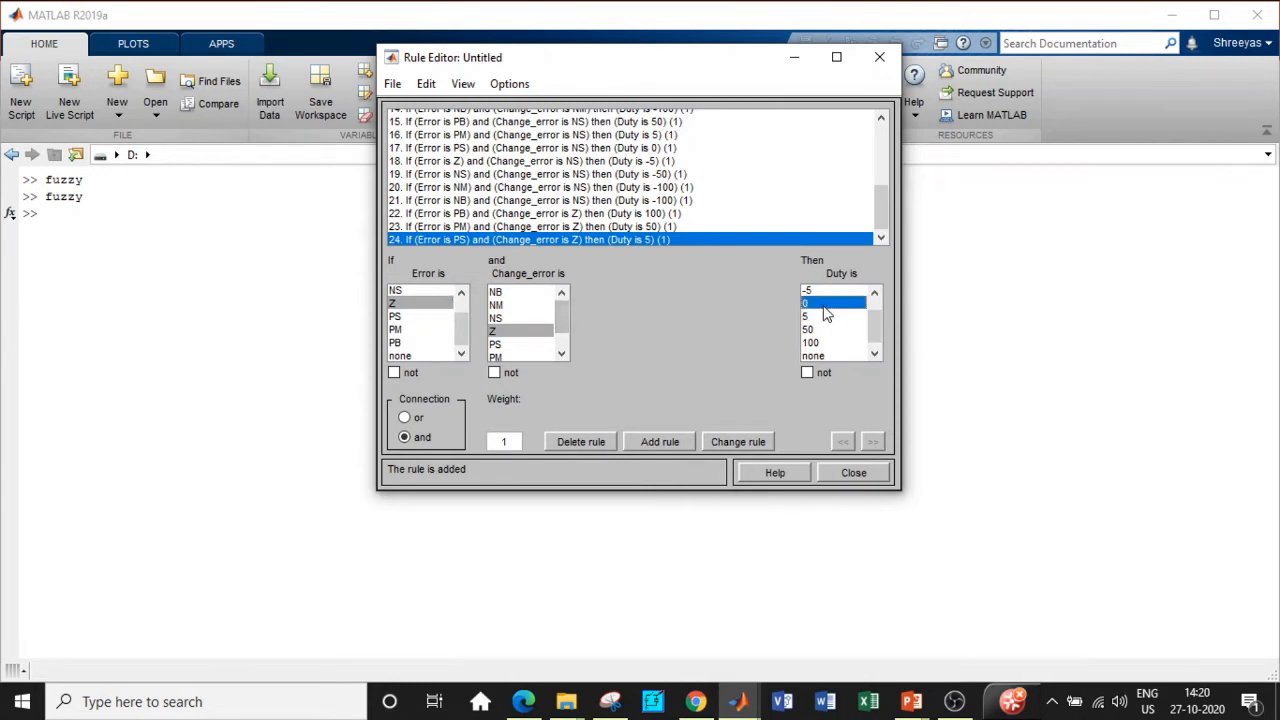
left_click(660, 441)
left_click(462, 293)
left_click(462, 293)
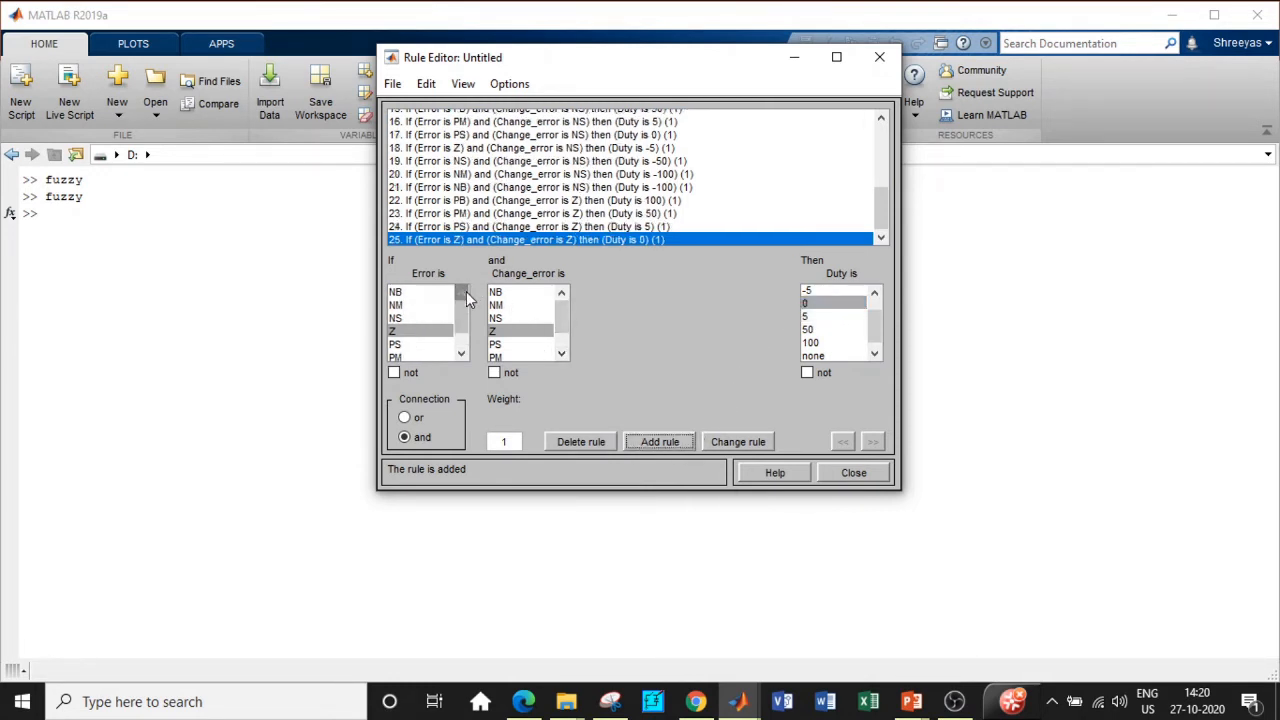
left_click(417, 317)
left_click(838, 291)
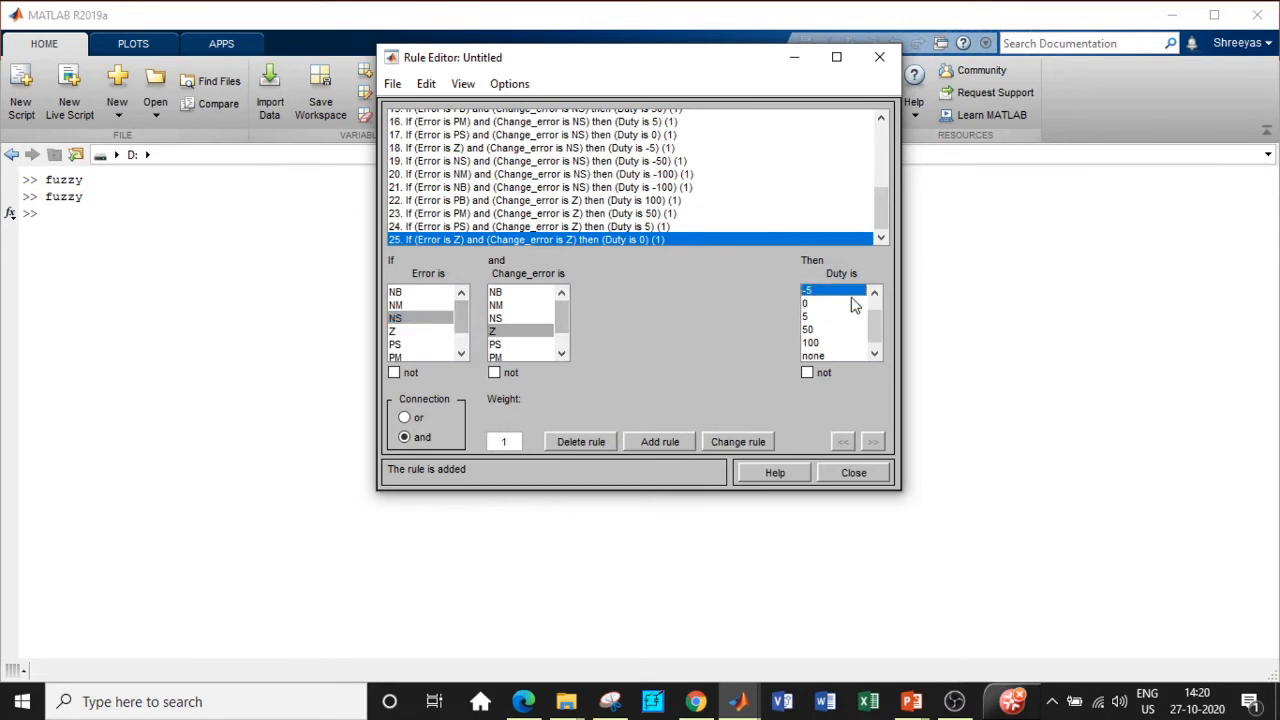
scroll(875, 312, "up", 2)
left_click(660, 441)
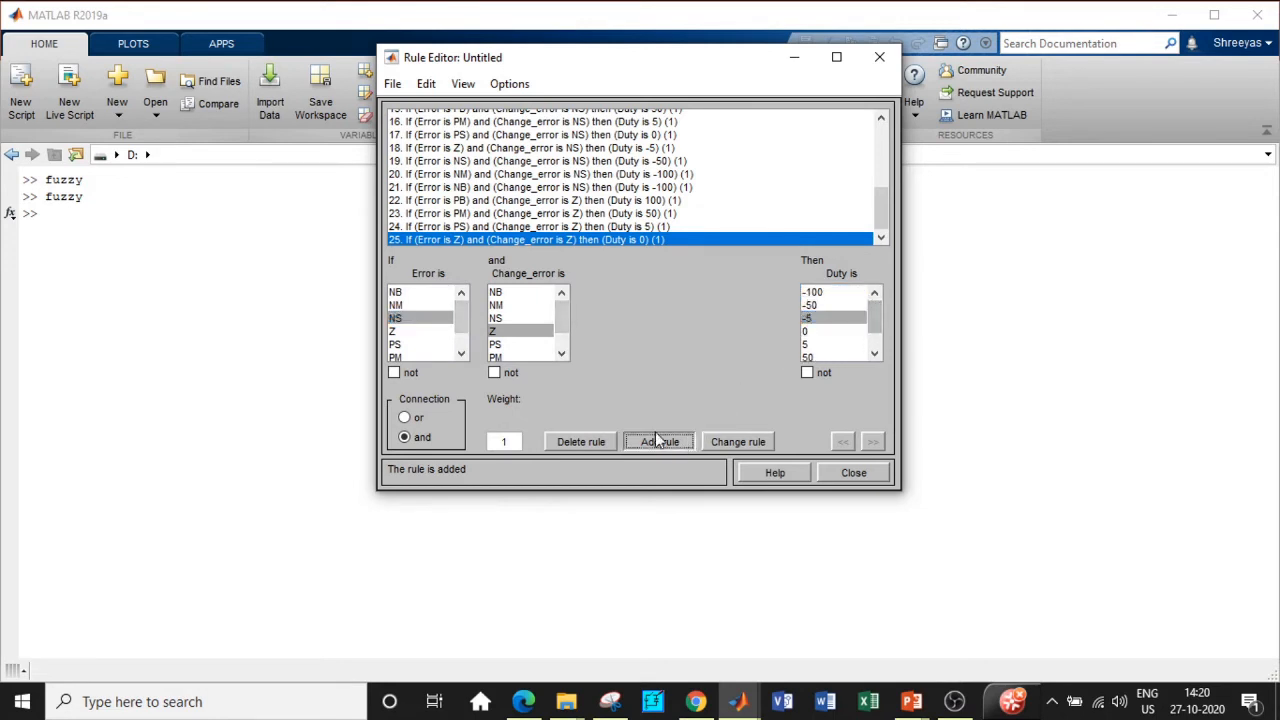
Step: Add Change_error Z rules for Error NM→Duty -50 and NB→-100
left_click(417, 304)
left_click(825, 305)
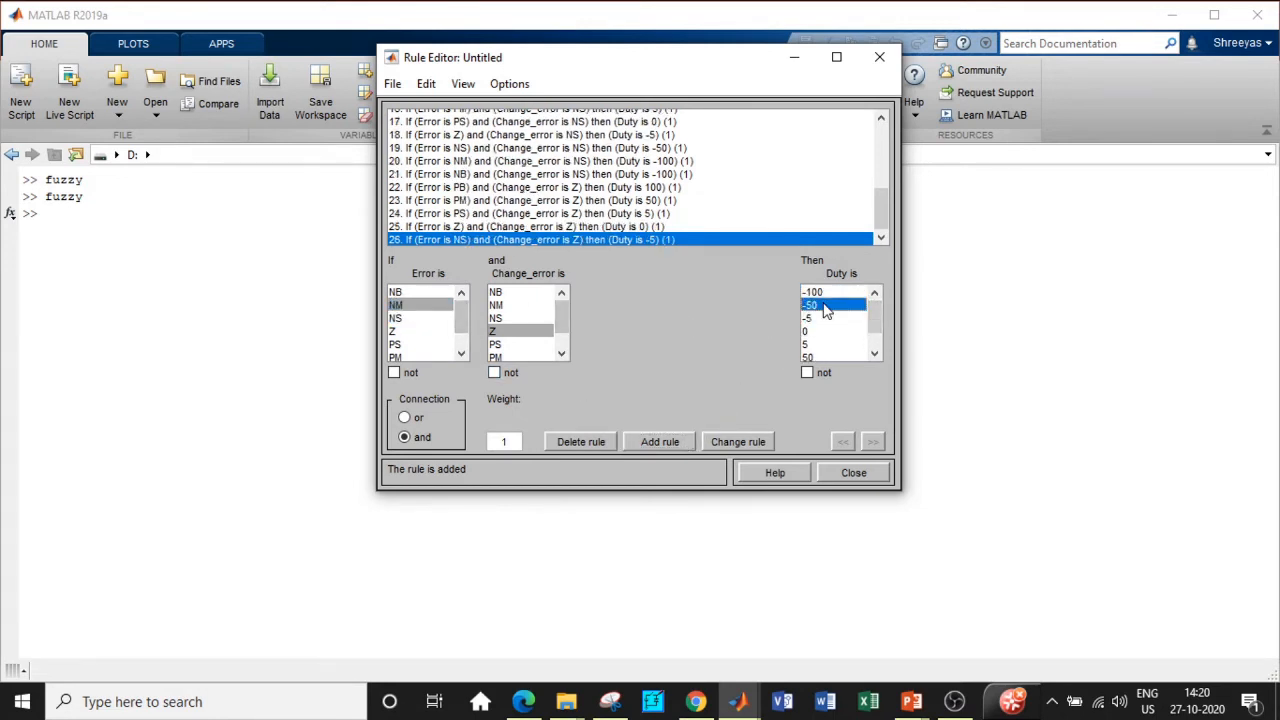
left_click(658, 442)
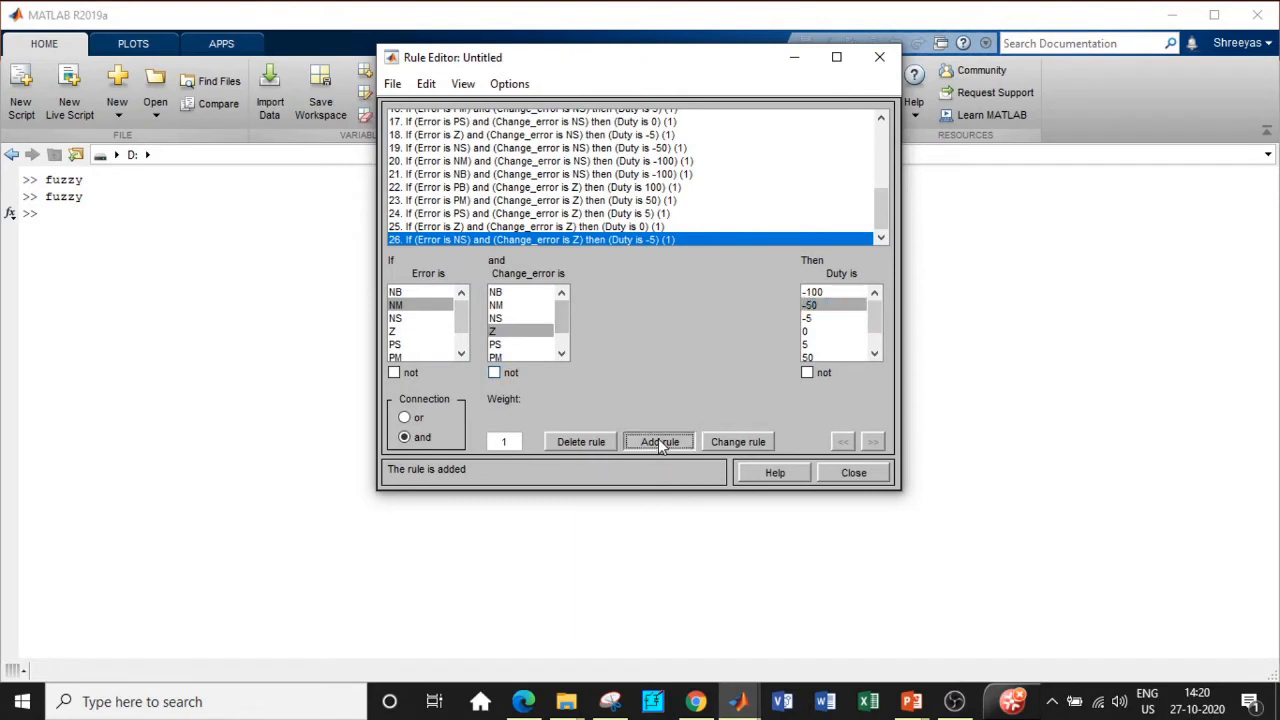
left_click(424, 292)
left_click(818, 292)
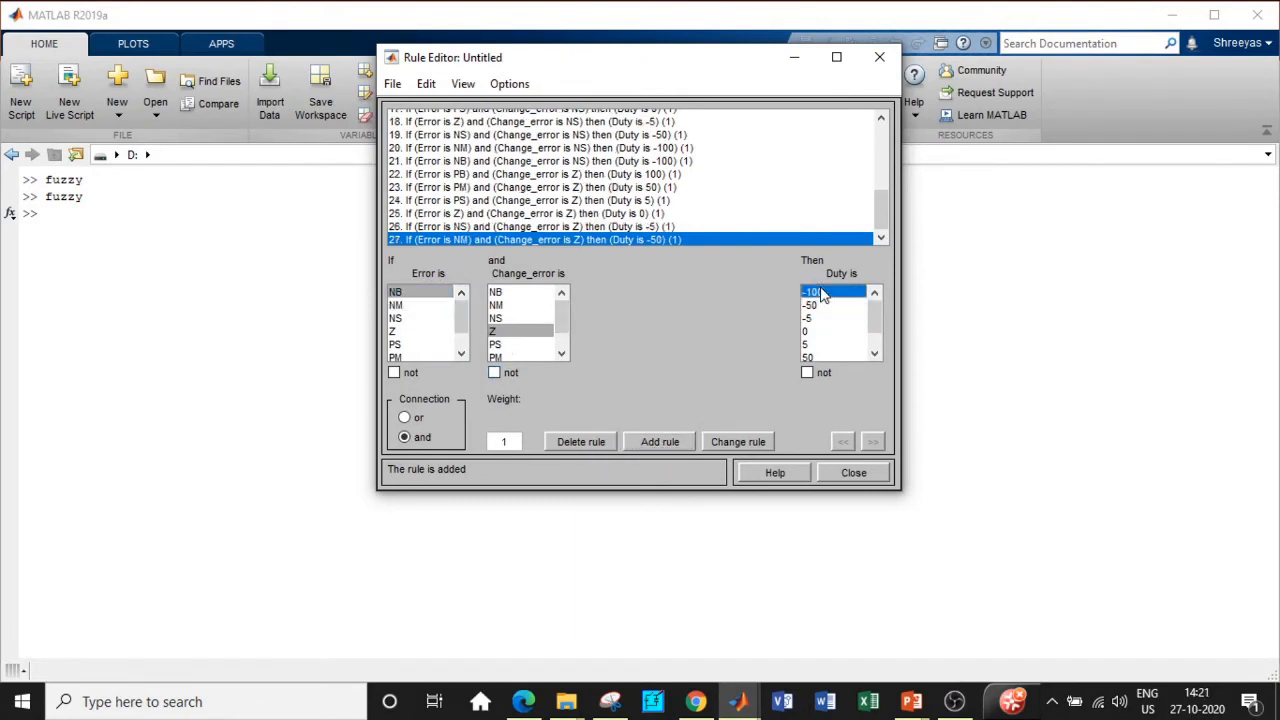
left_click(666, 442)
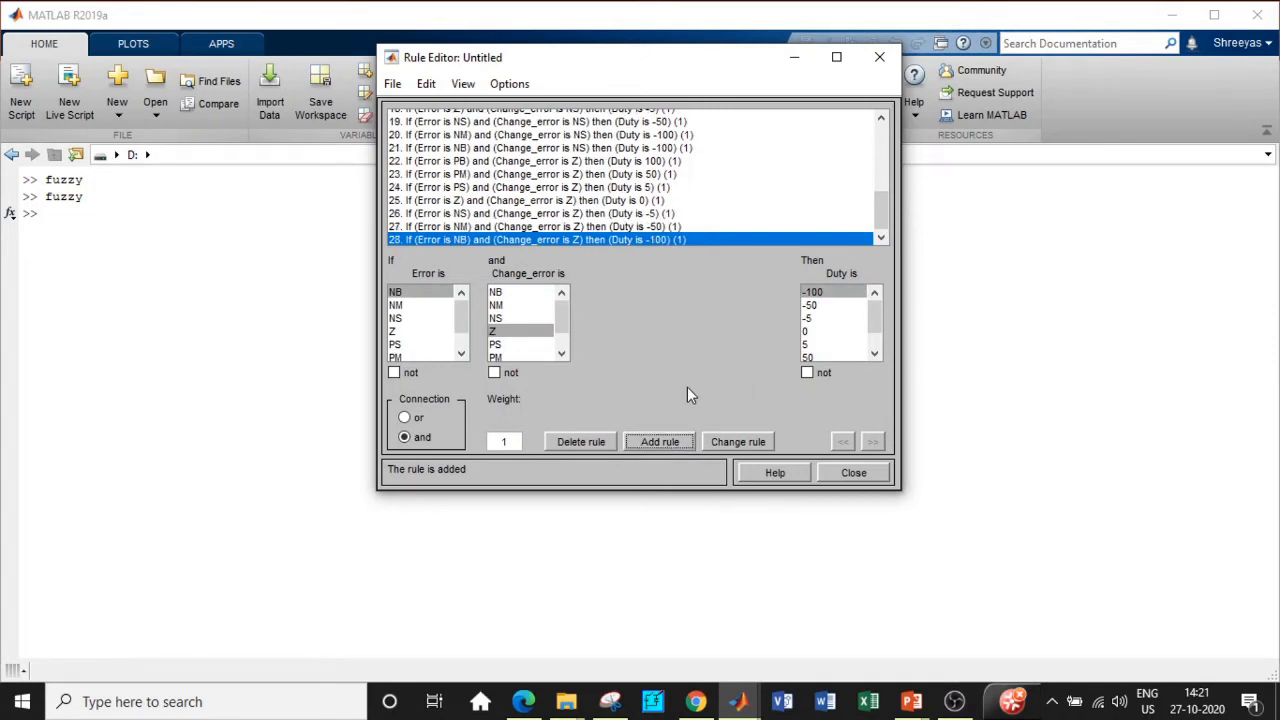
scroll(565, 338, "down", 2)
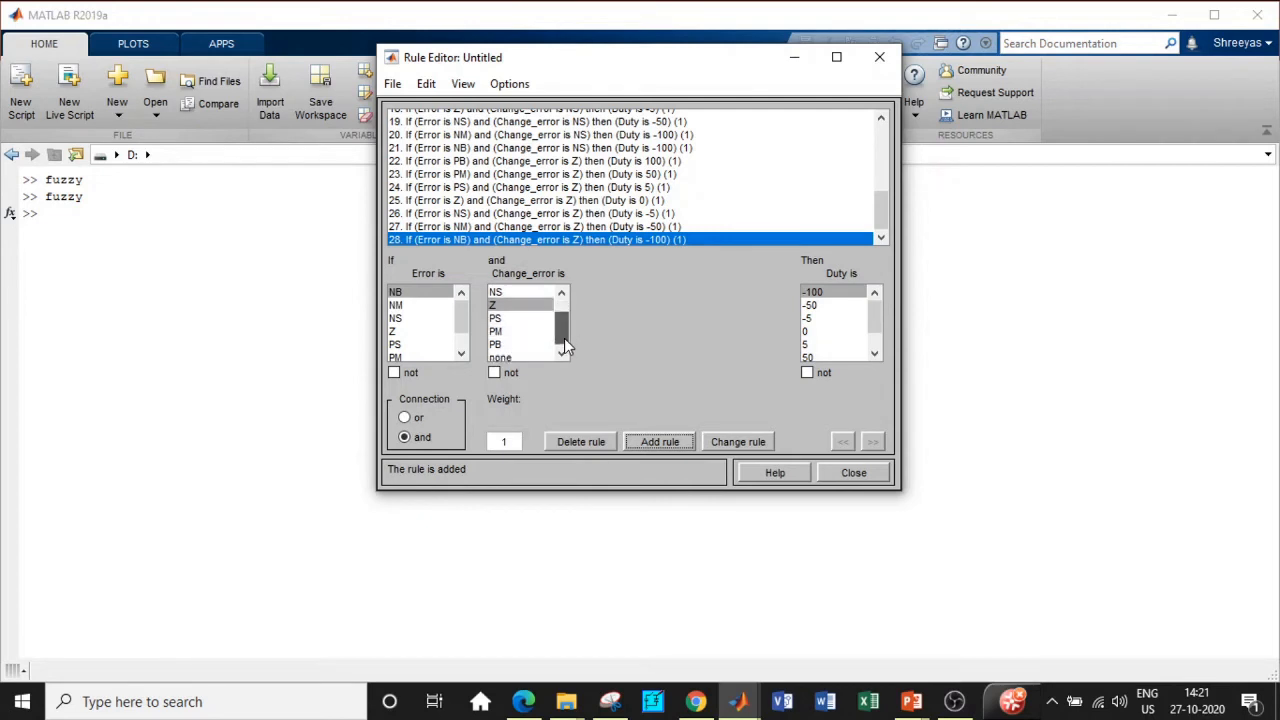
Step: Select Change_error PS and add rules Error PB and PM→Duty 100
left_click(520, 316)
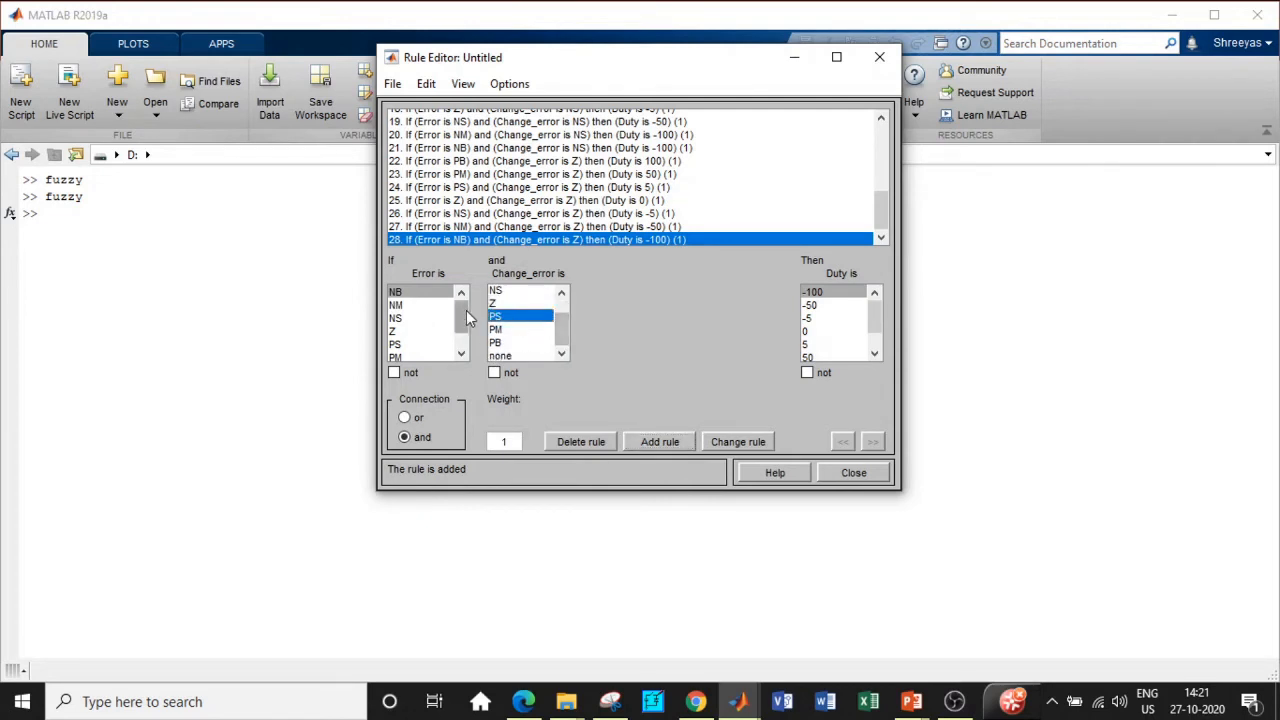
scroll(463, 330, "down", 2)
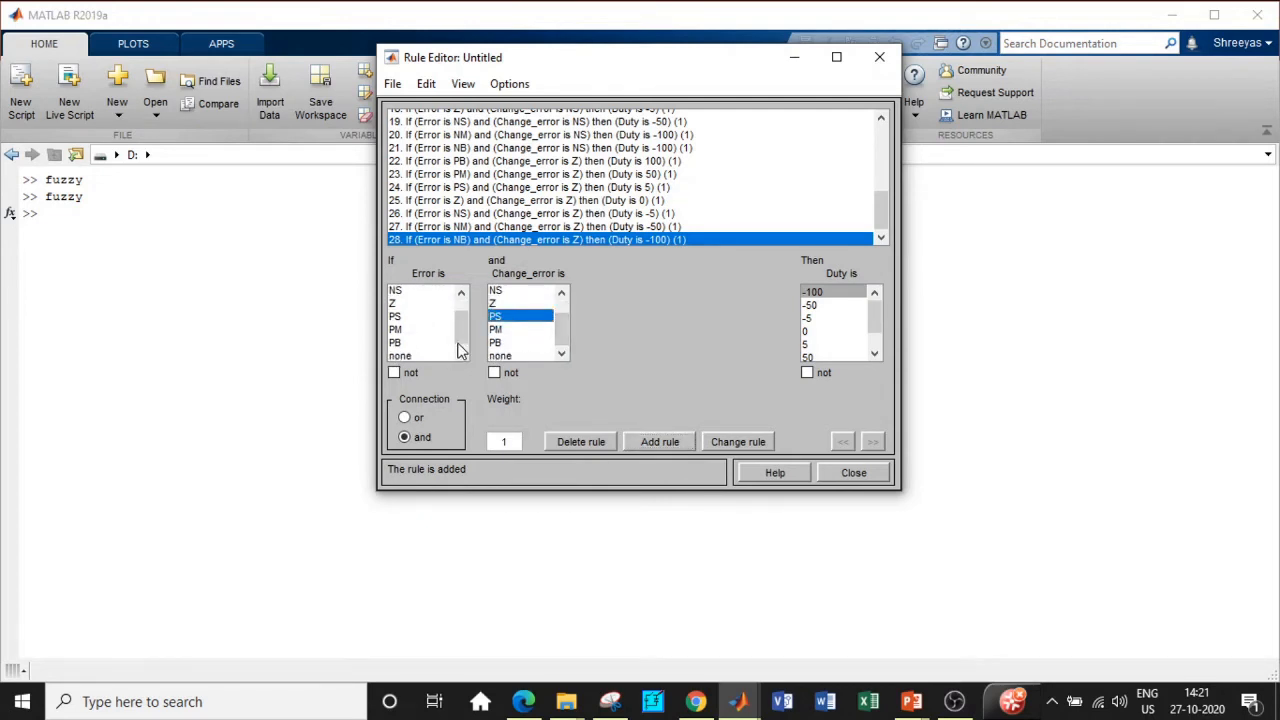
left_click(403, 343)
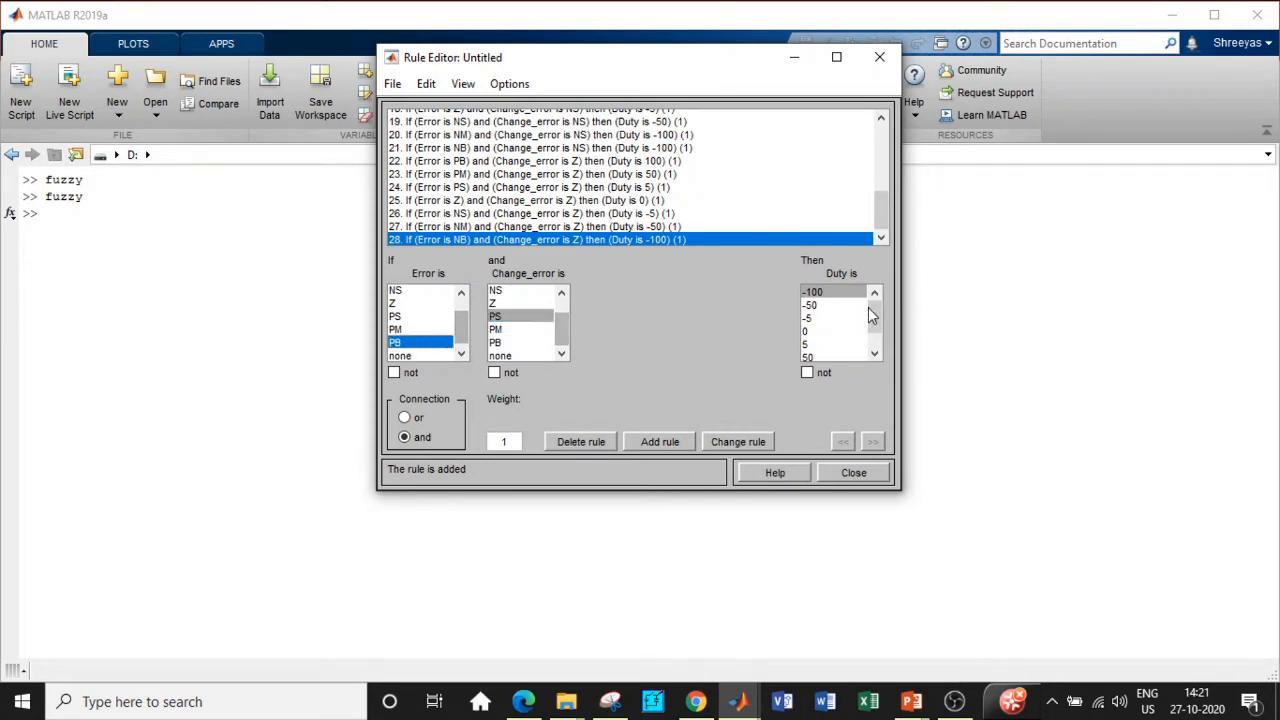
scroll(862, 340, "down", 2)
left_click(811, 343)
left_click(667, 444)
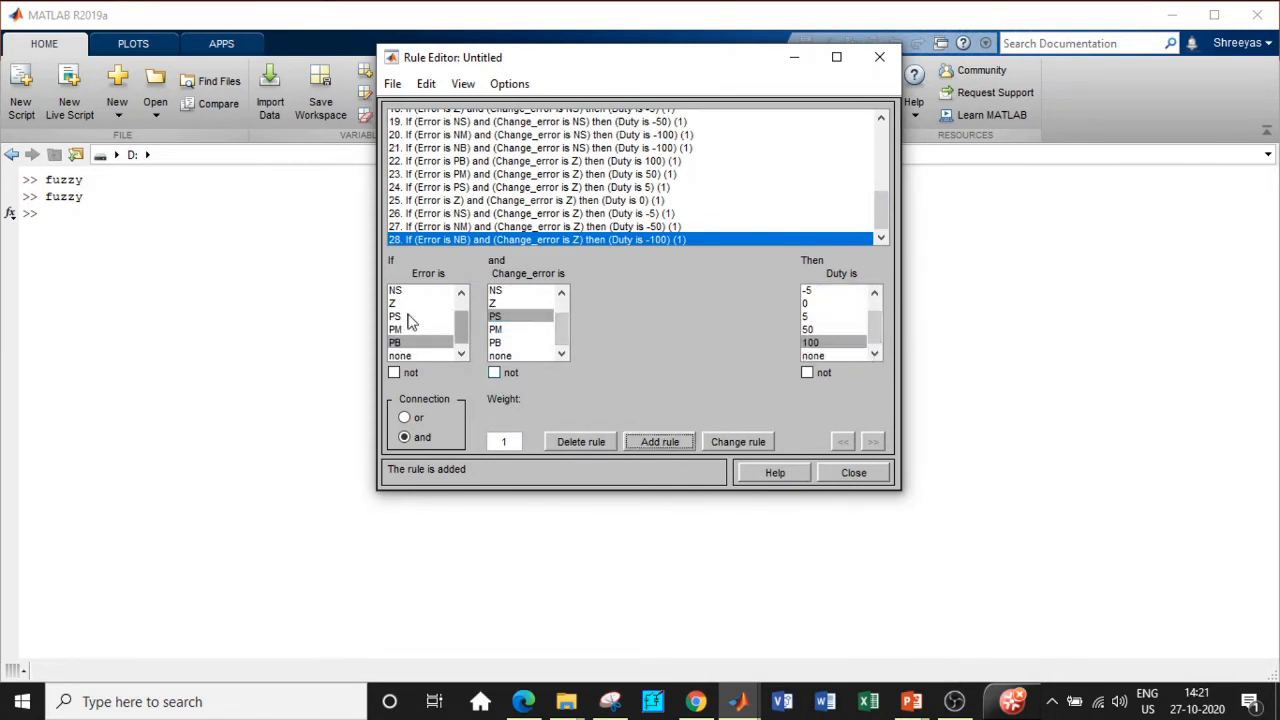
left_click(406, 330)
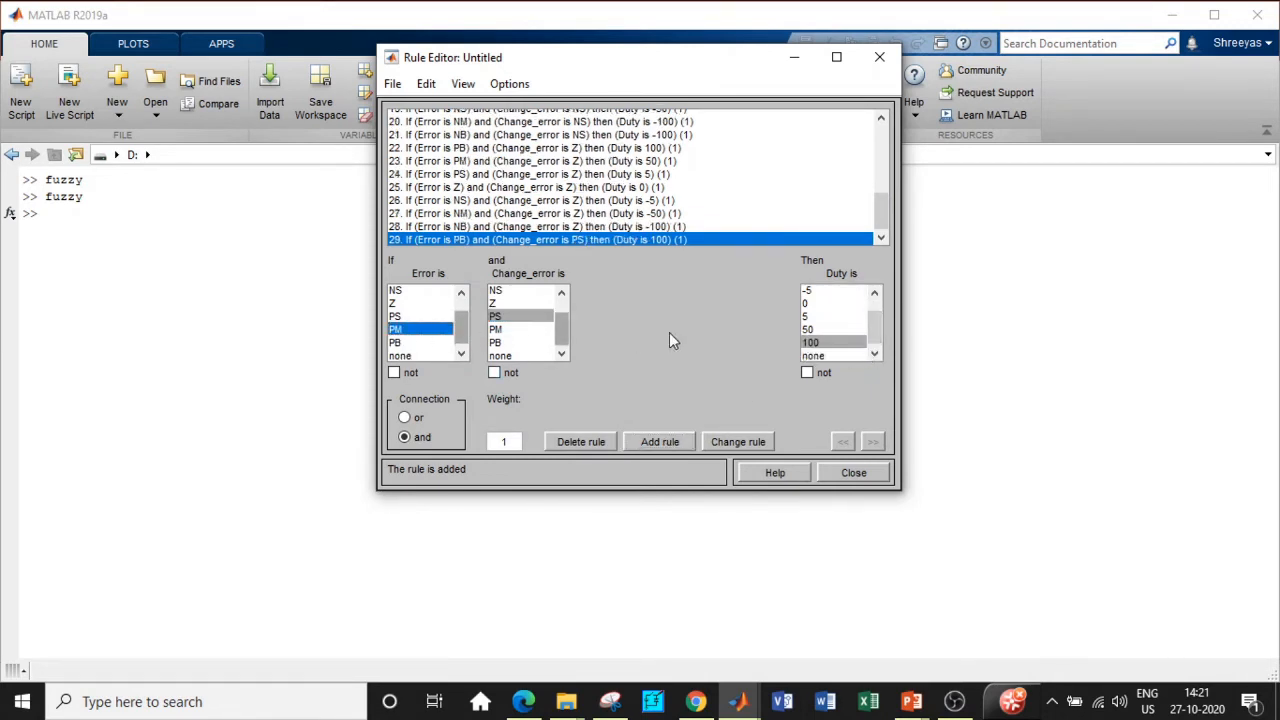
left_click(660, 441)
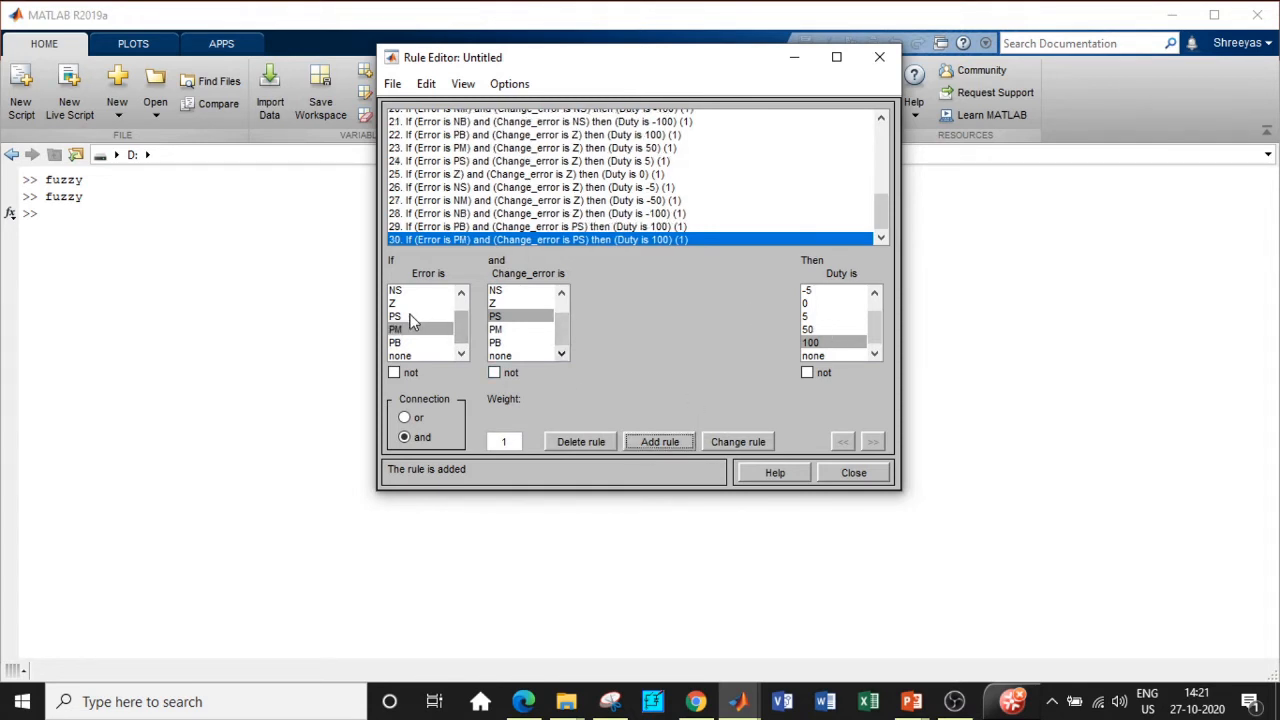
Step: Add Change_error PS rules for Error PS→Duty 50, Z→5 and NS→0
left_click(409, 316)
left_click(810, 330)
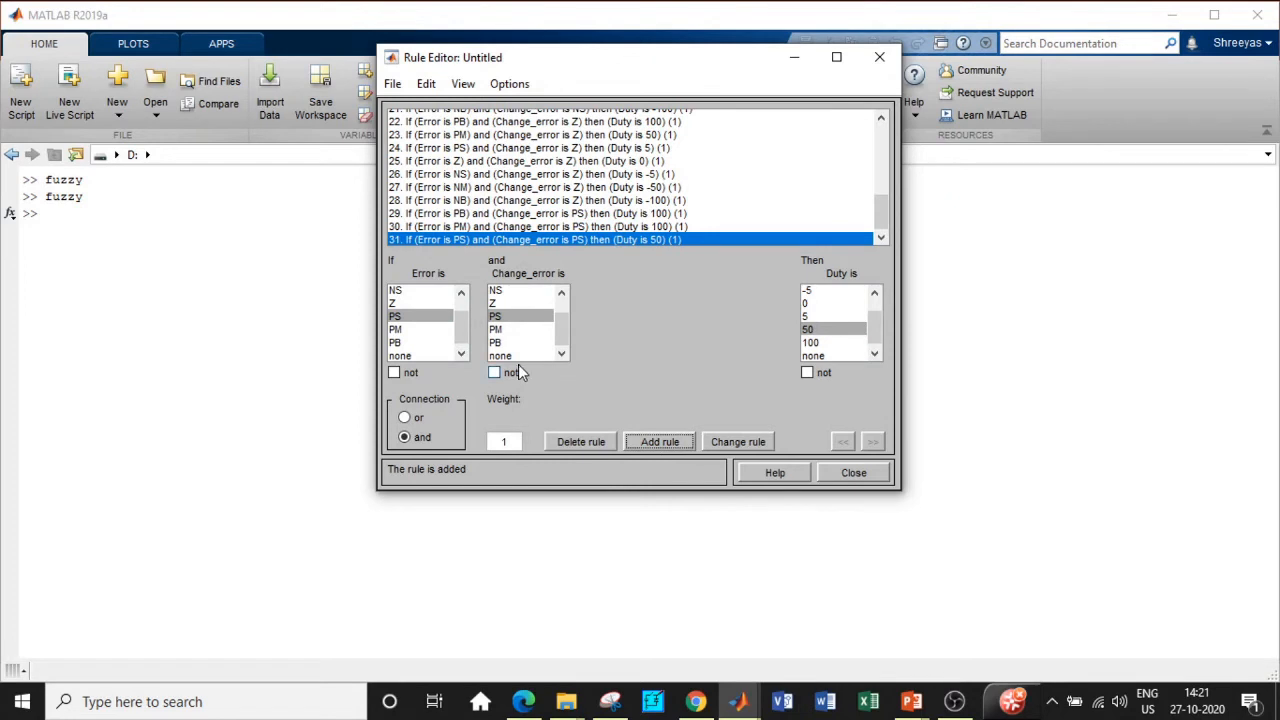
left_click(420, 302)
left_click(807, 316)
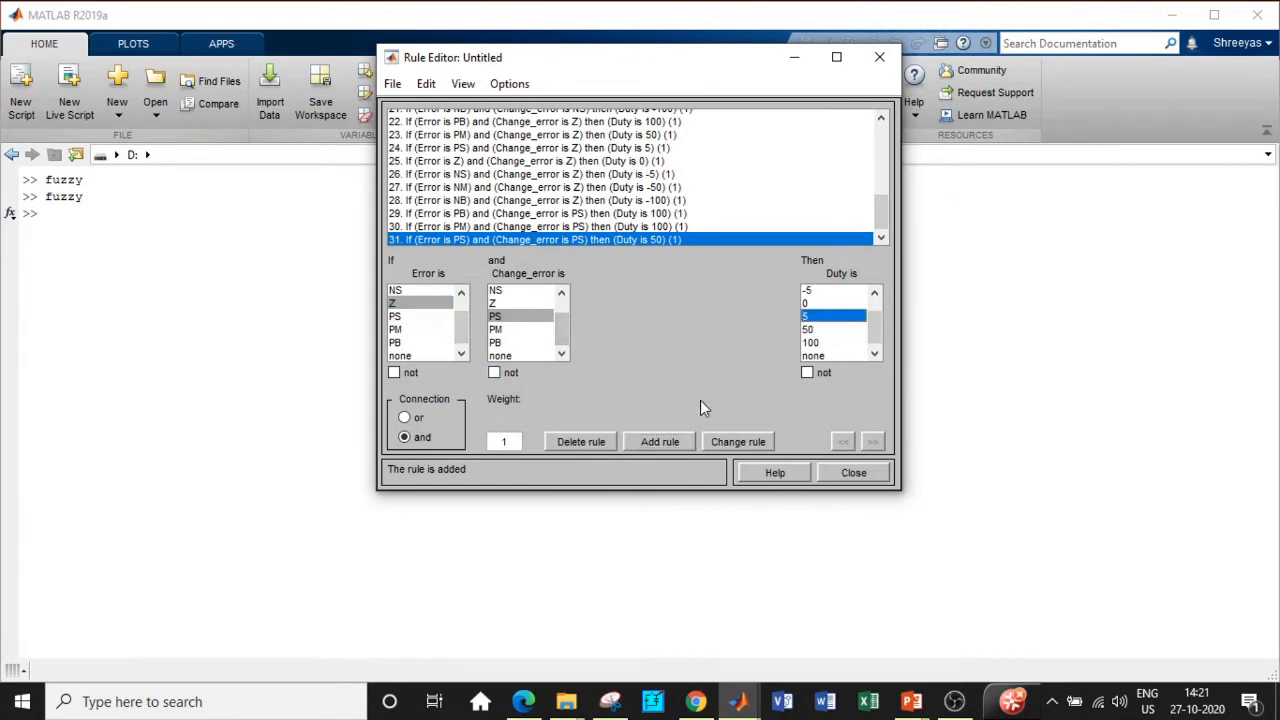
left_click(673, 438)
scroll(465, 320, "up", 2)
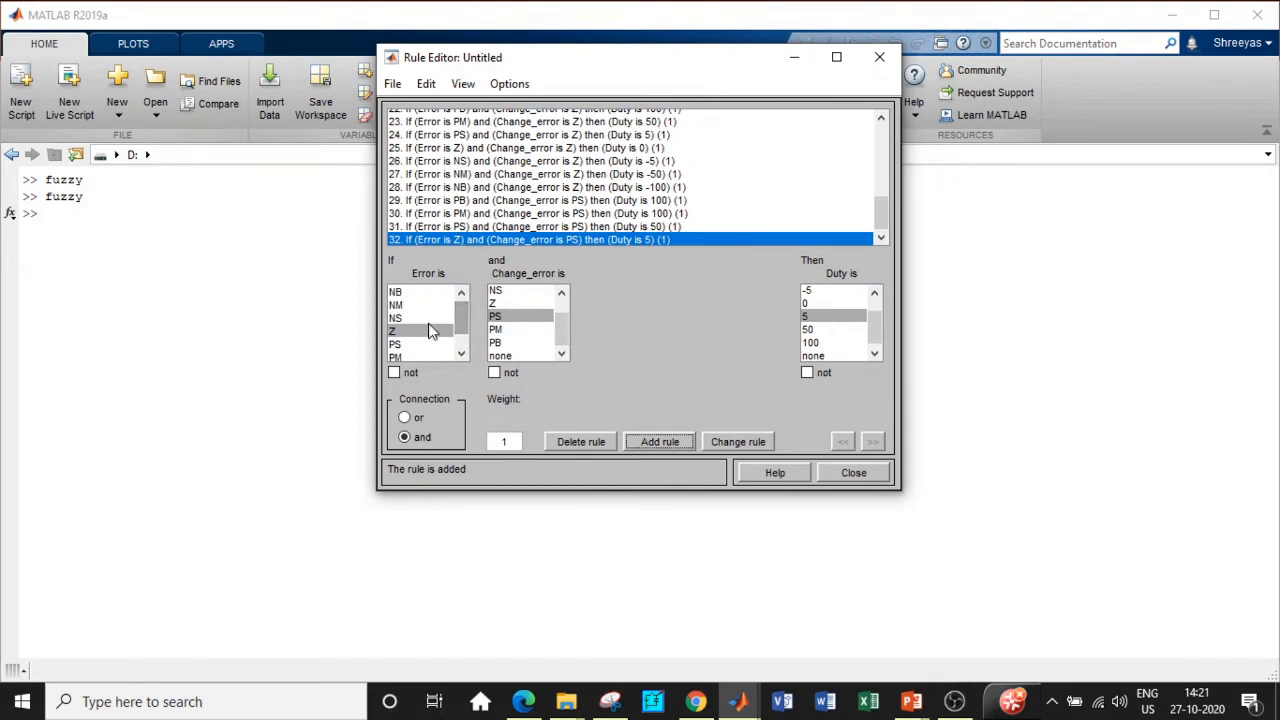
left_click(418, 318)
left_click(818, 303)
left_click(663, 440)
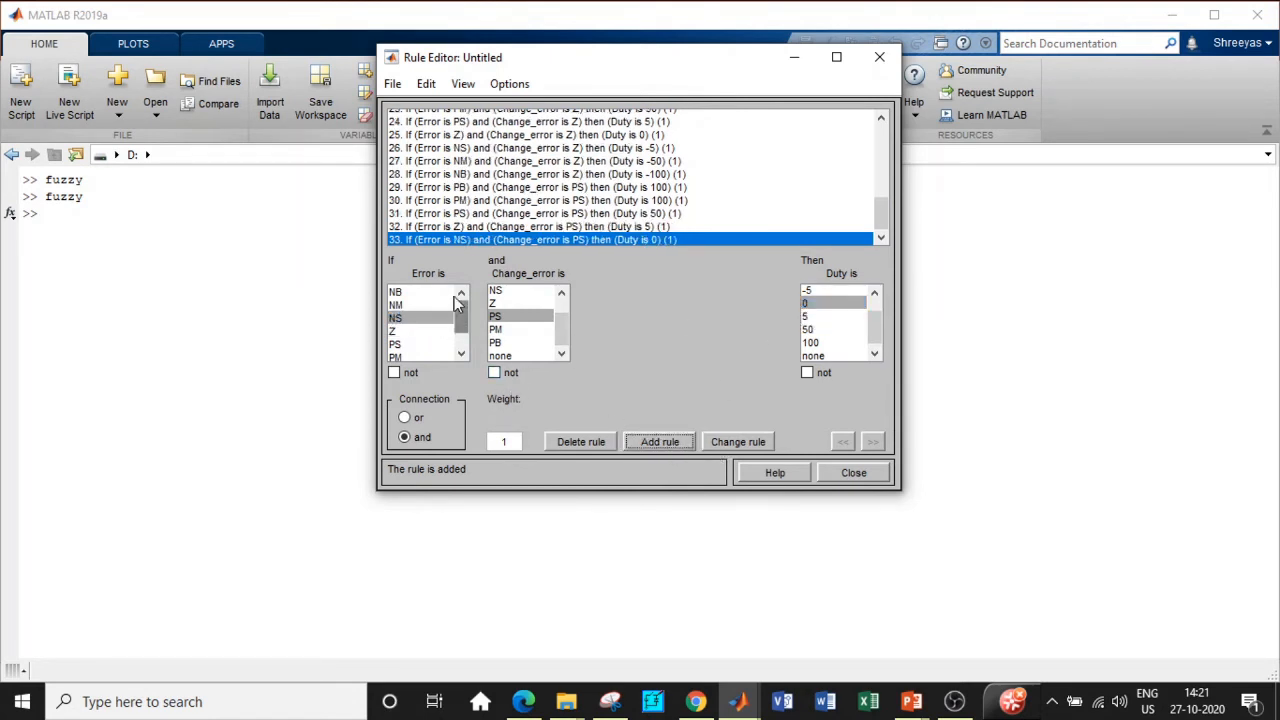
Step: Add Change_error PS rules for Error NM→Duty -5 and NB→-50
left_click(420, 304)
left_click(826, 291)
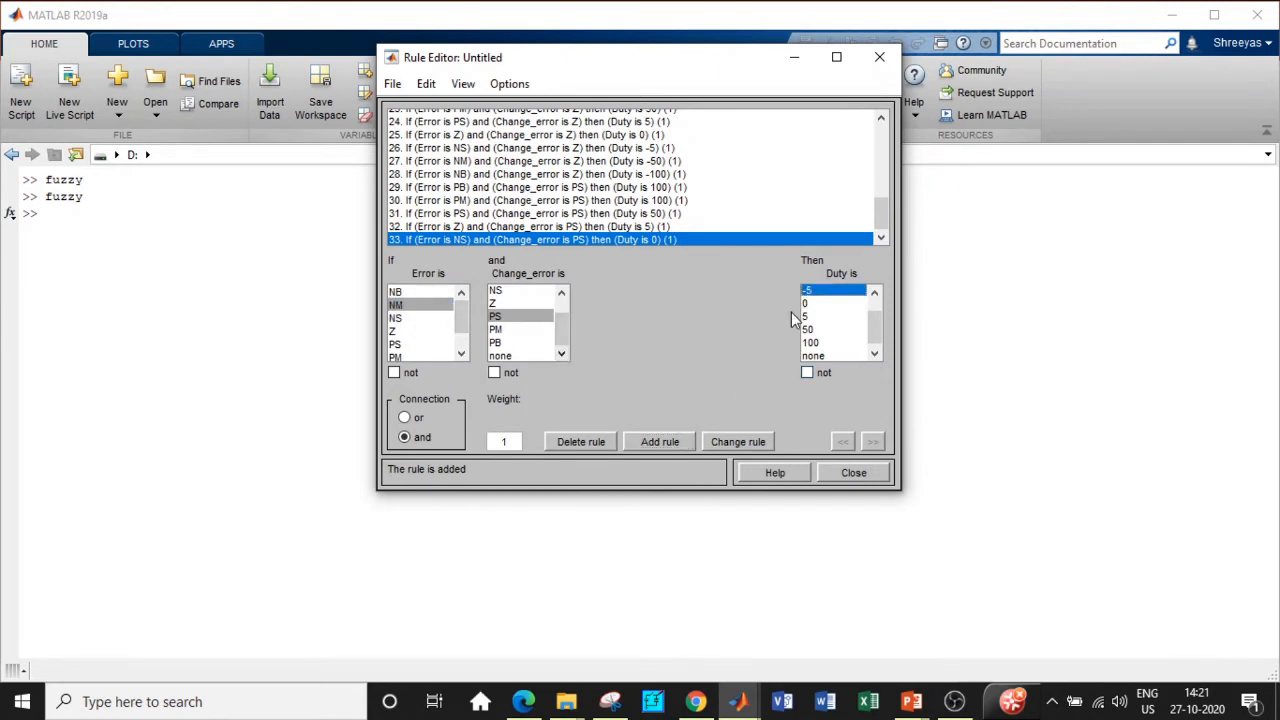
left_click(675, 440)
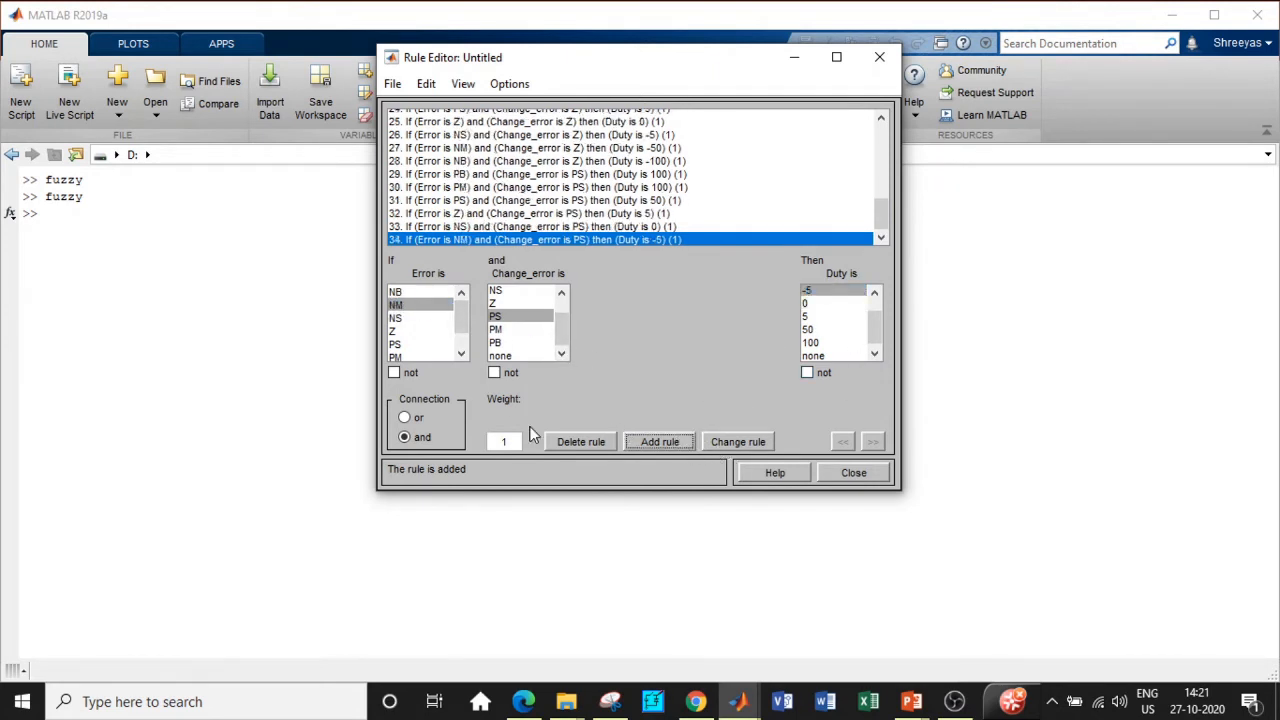
left_click(425, 292)
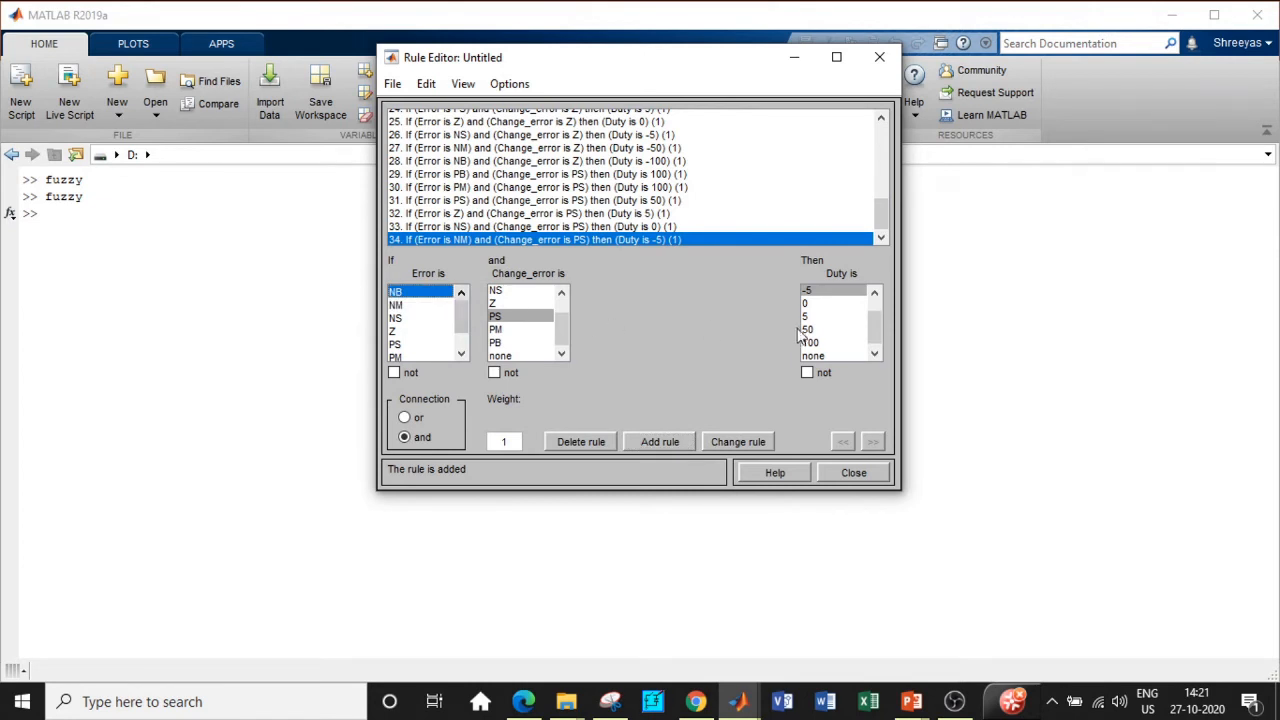
left_click_drag(875, 323, 875, 313)
left_click(832, 304)
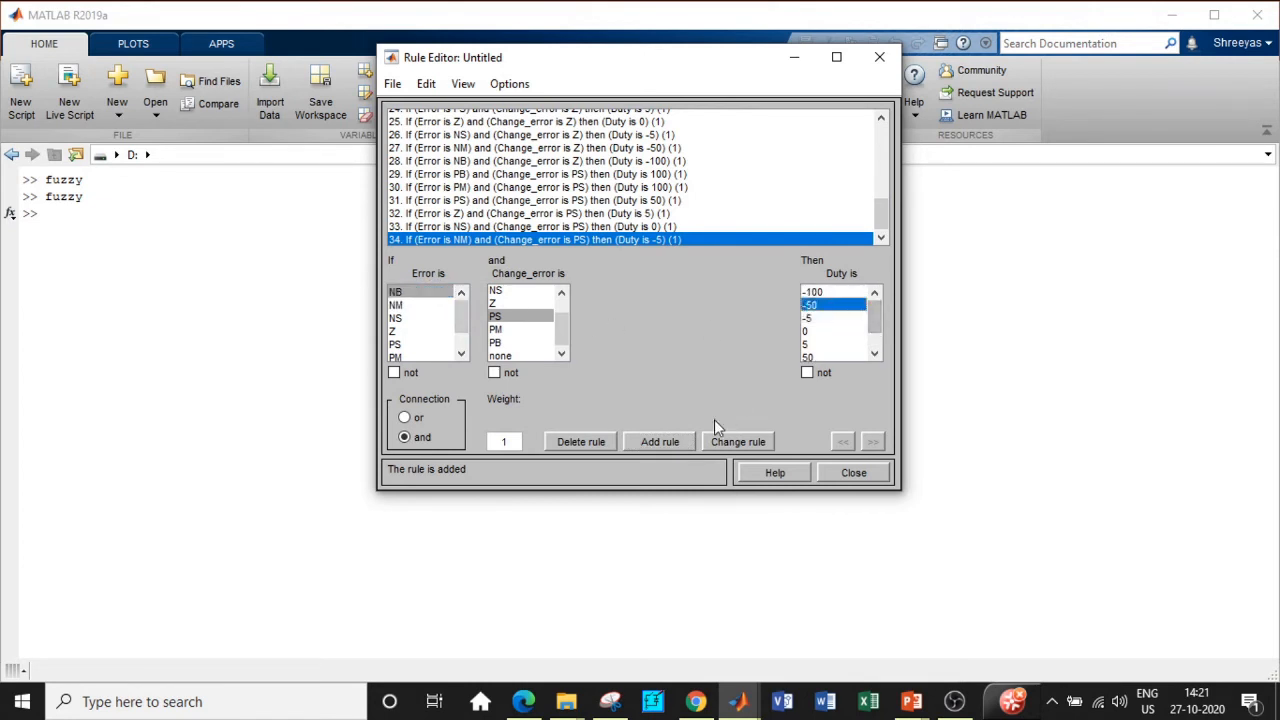
left_click(660, 441)
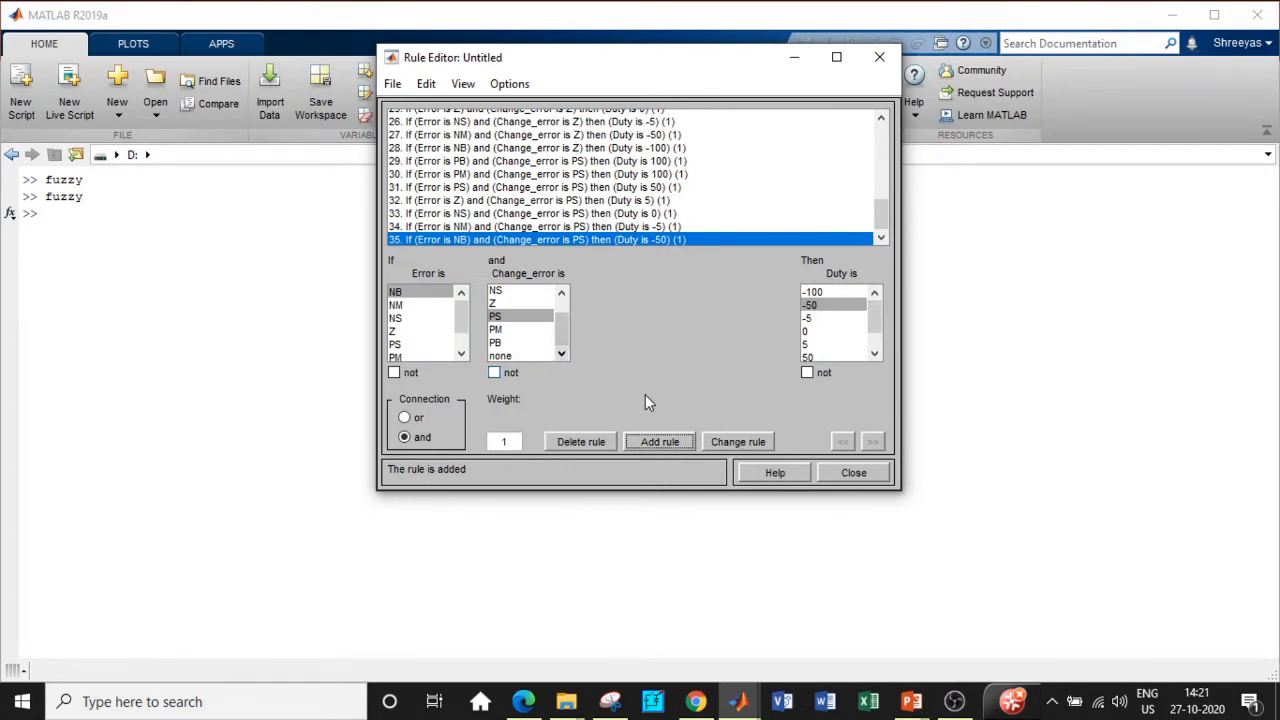
Step: Select Change_error PM and add rules Error PB and PM→Duty 100
left_click(513, 330)
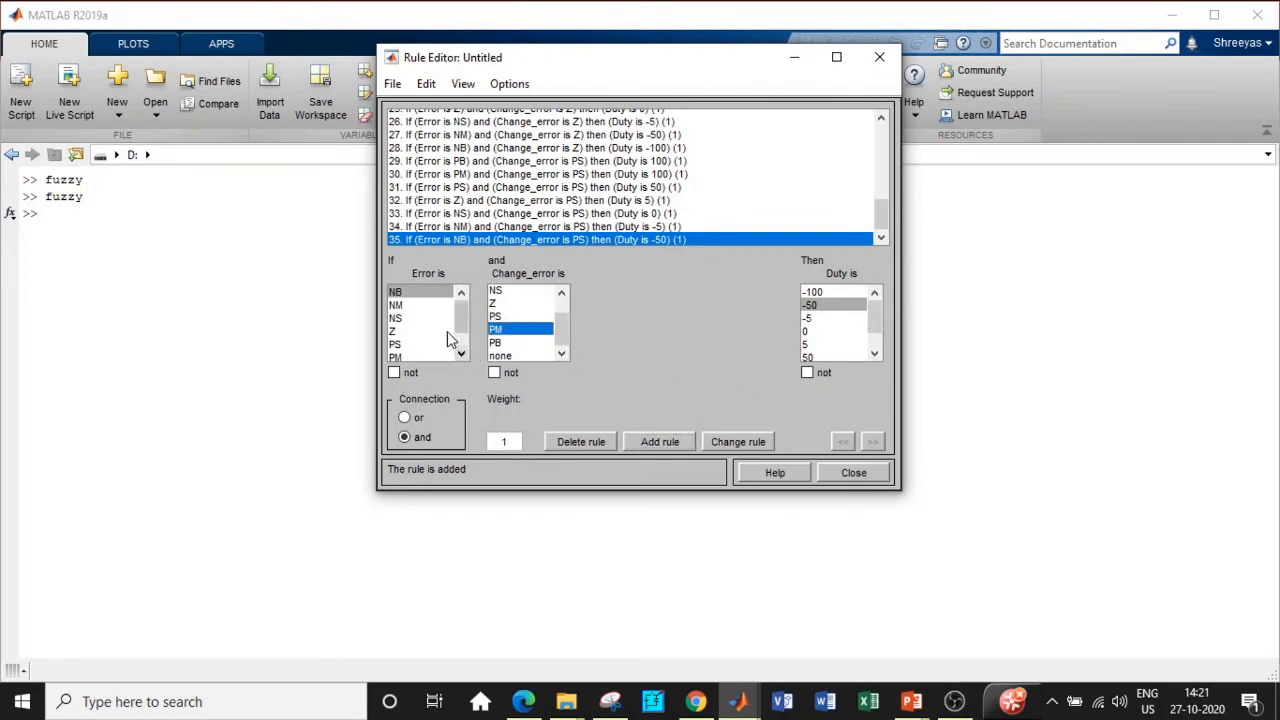
scroll(425, 340, "down", 2)
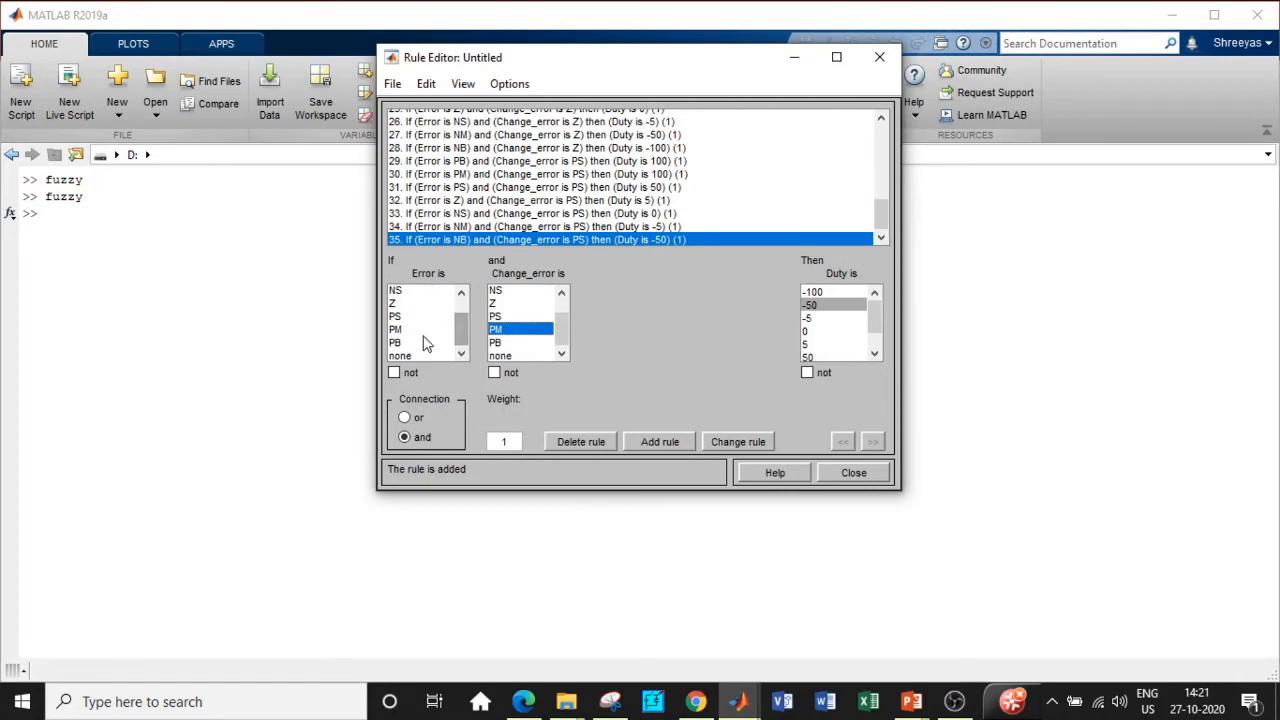
left_click(425, 343)
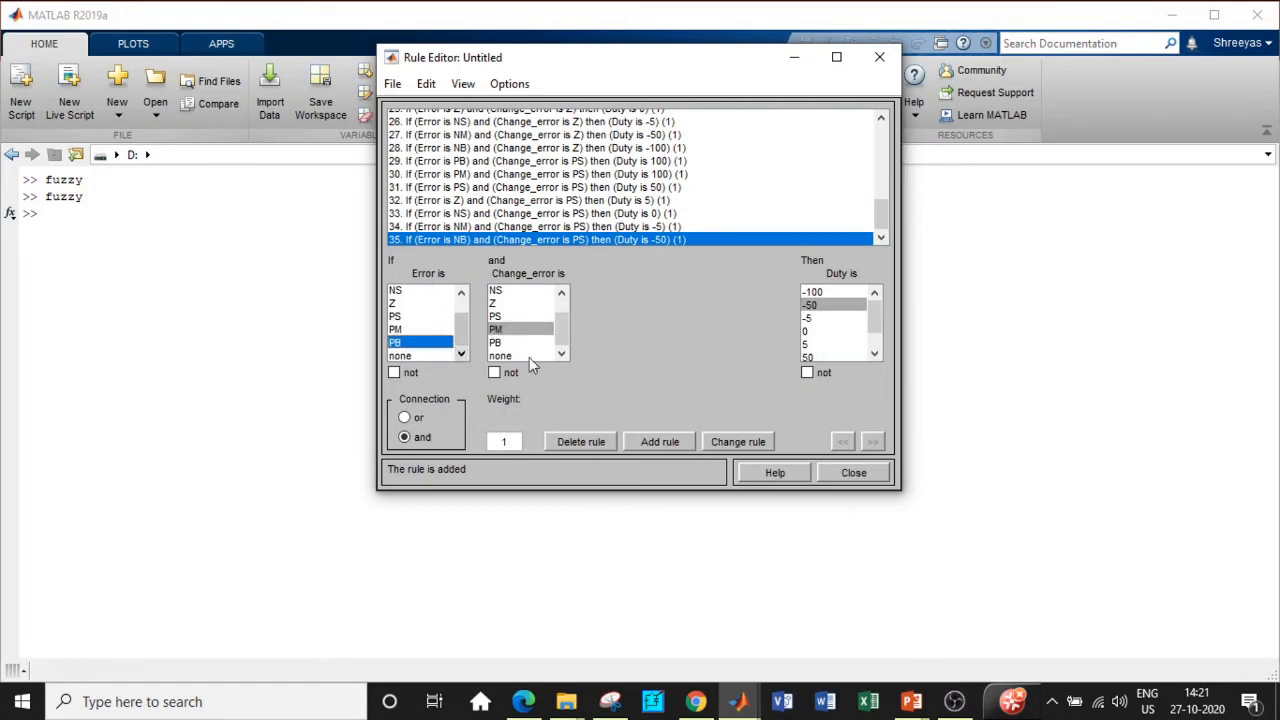
left_click(874, 353)
left_click(874, 353)
left_click(812, 342)
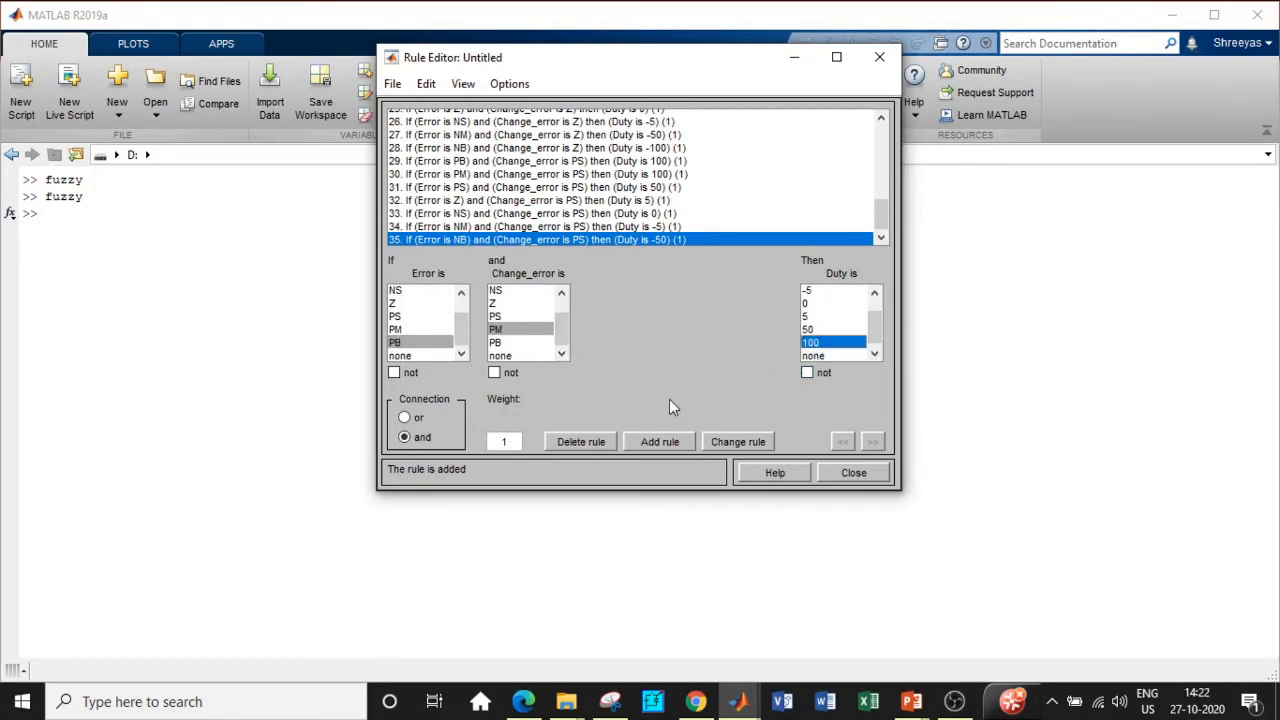
left_click(634, 441)
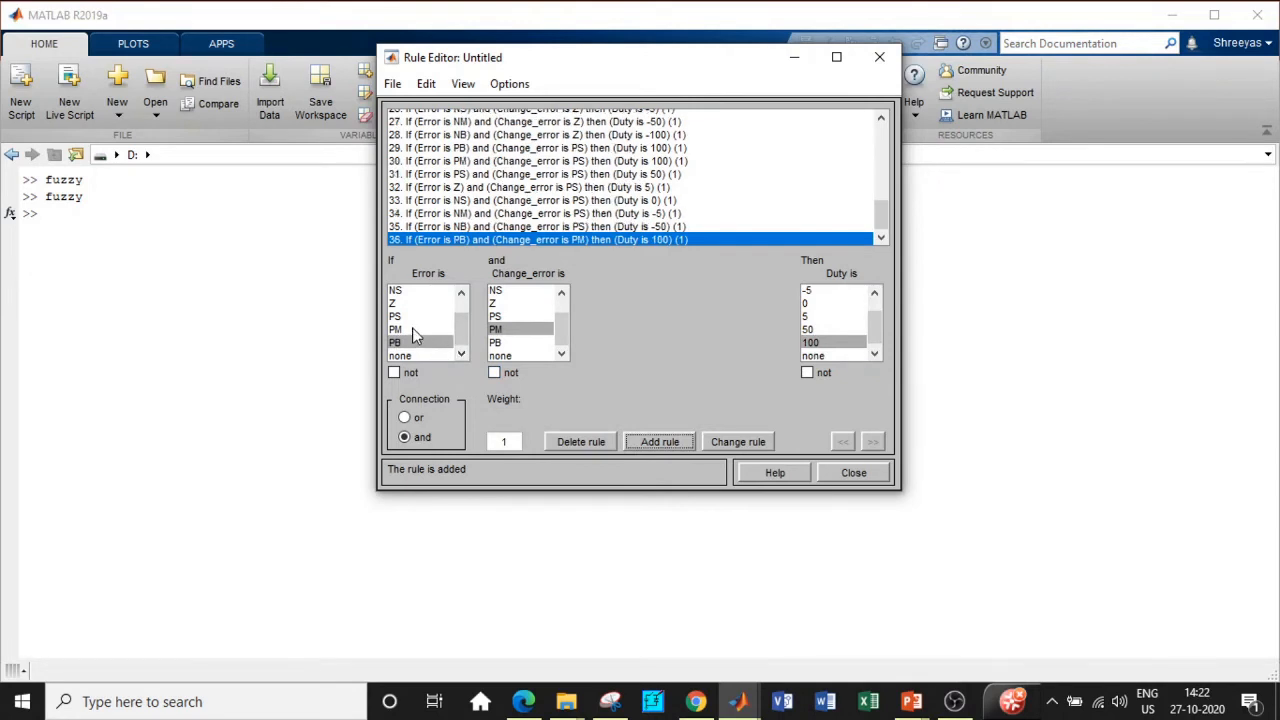
left_click(415, 330)
left_click(683, 441)
Step: Add Change_error PM rules for Error PS→Duty 100, Z→50 and NS→5
left_click(430, 314)
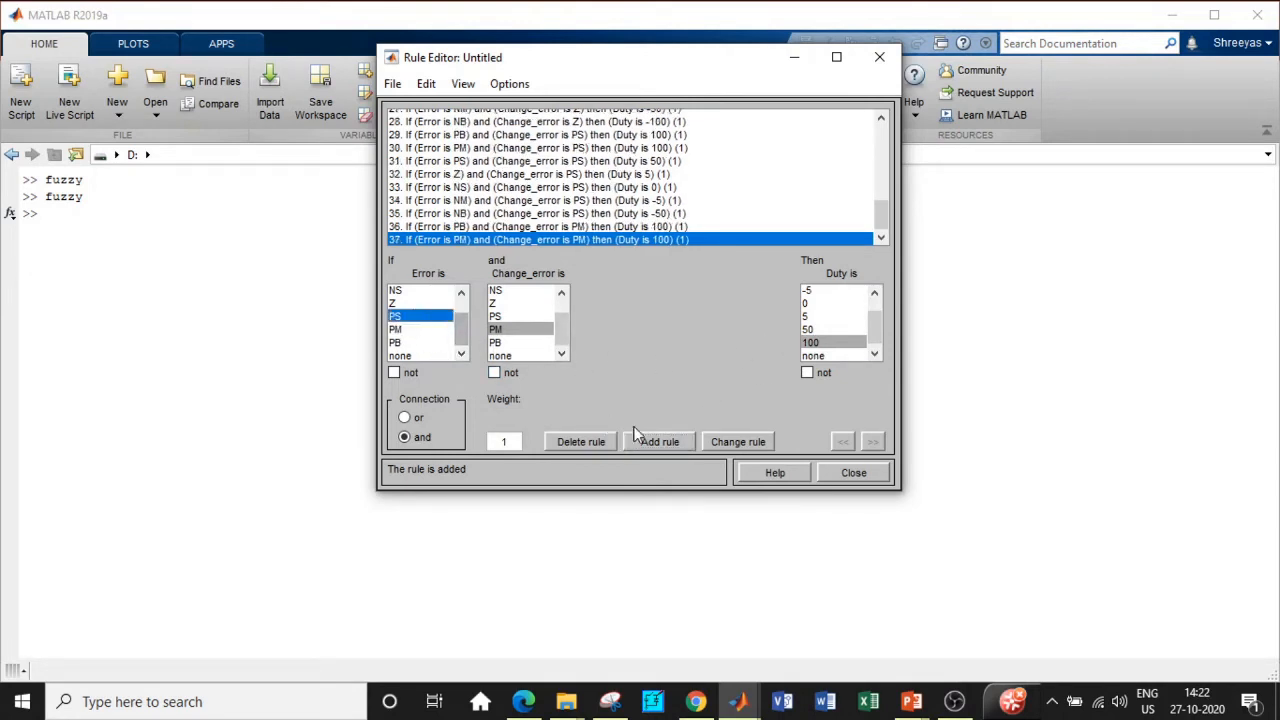
left_click(660, 441)
left_click(395, 303)
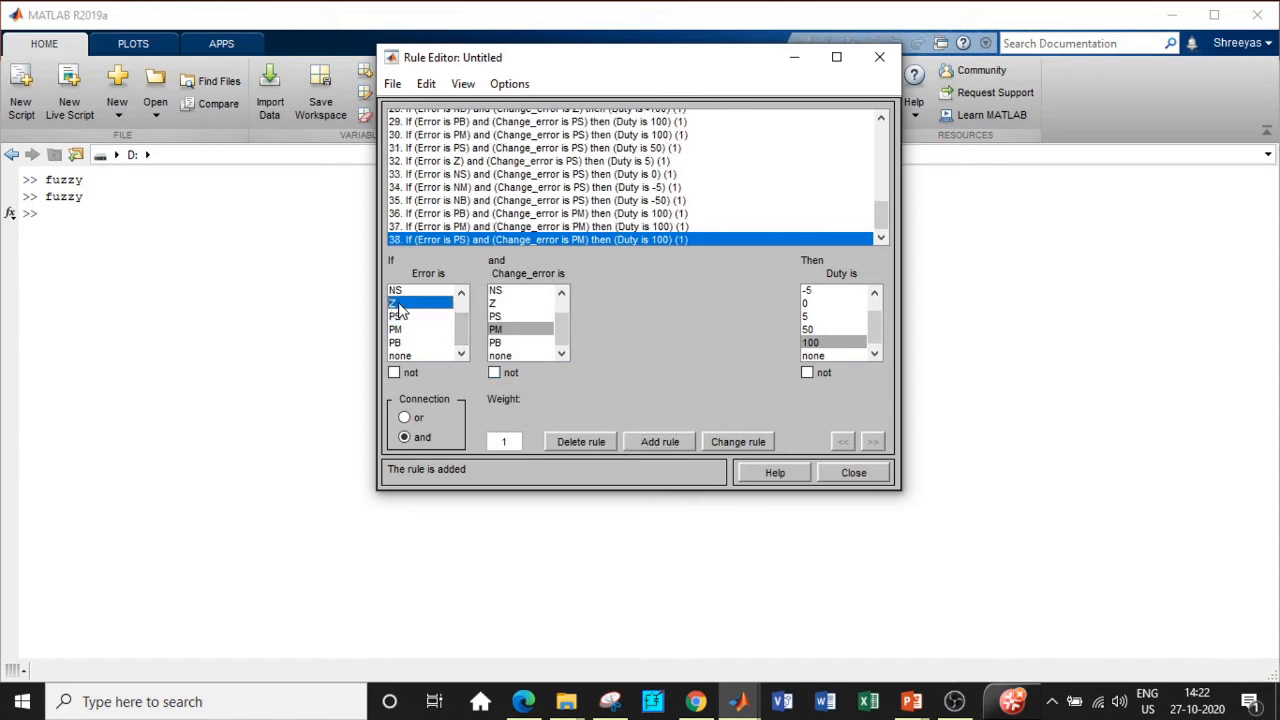
left_click(810, 329)
left_click(655, 441)
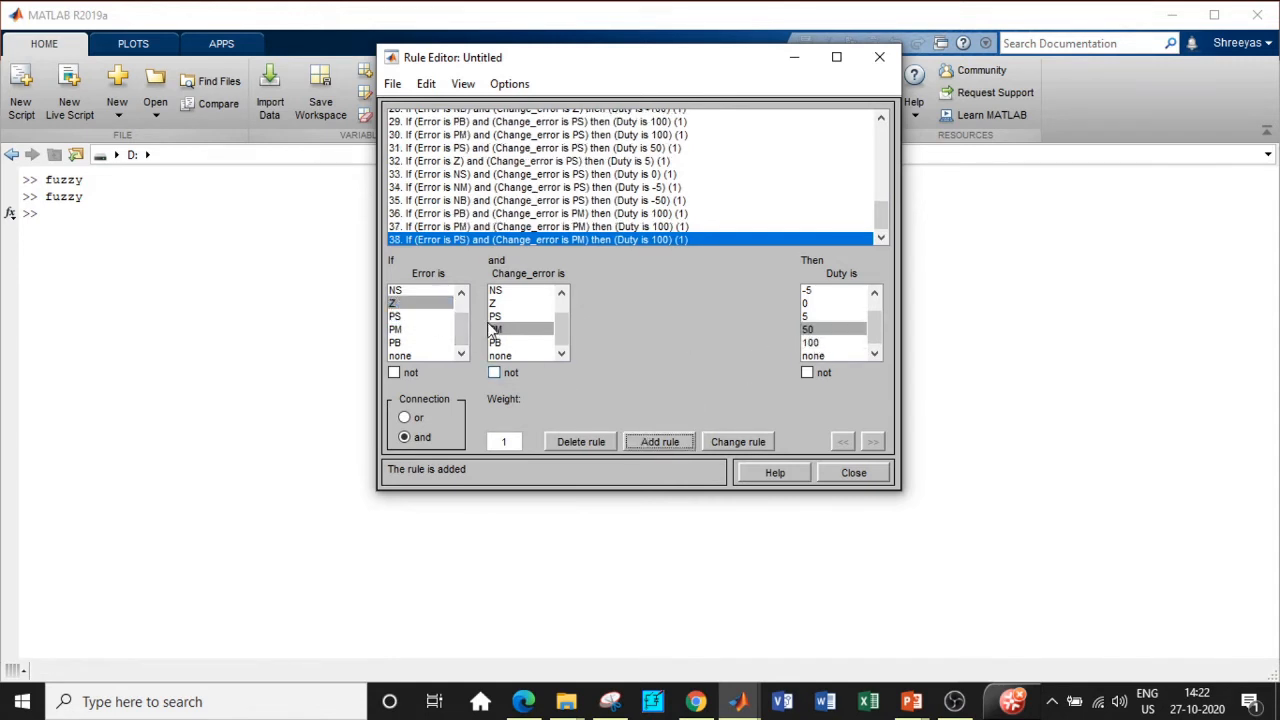
scroll(430, 325, "up", 1)
left_click(428, 318)
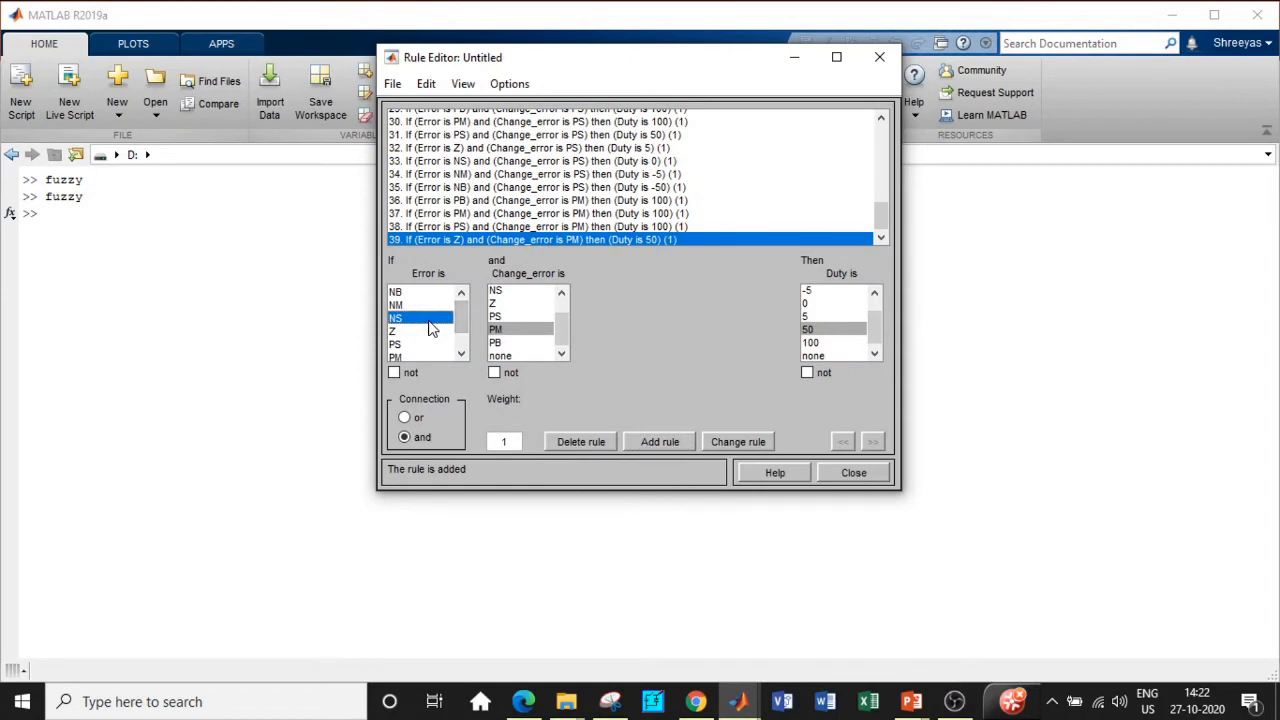
left_click(815, 316)
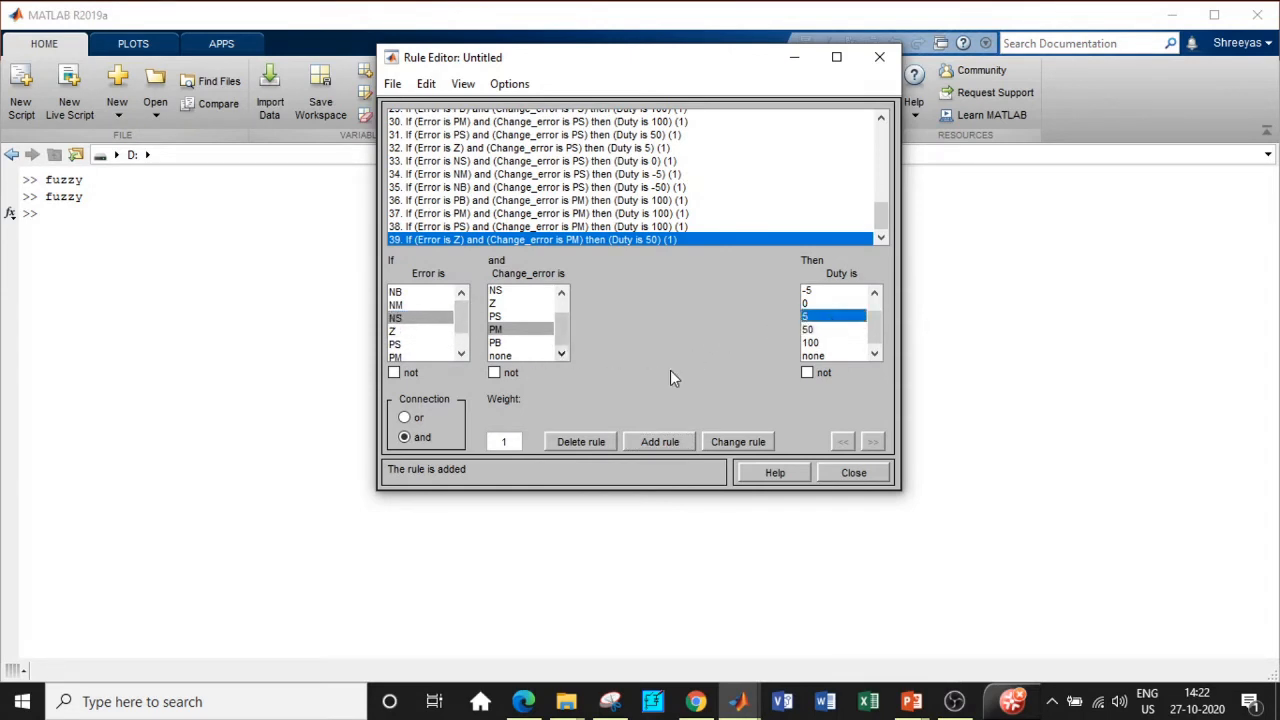
left_click(659, 441)
Step: Add Change_error PM rules for Error NM→Duty 0 and NB→-5
left_click(410, 305)
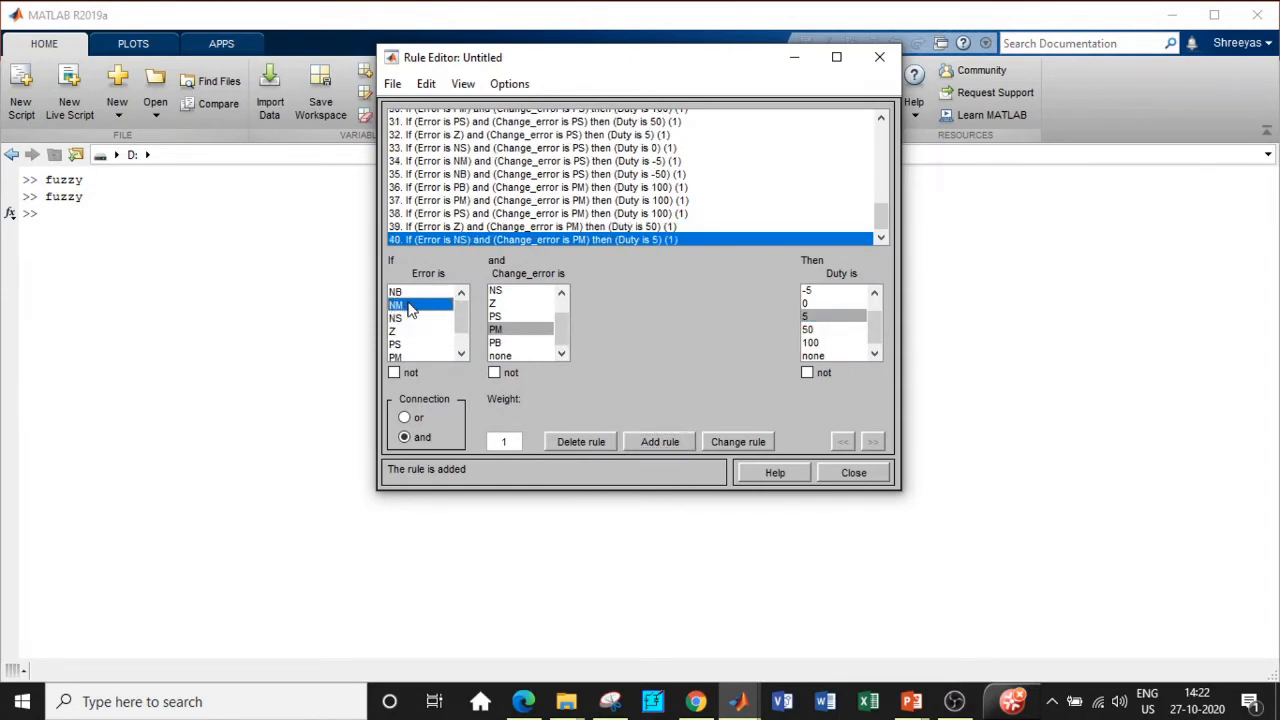
left_click(812, 303)
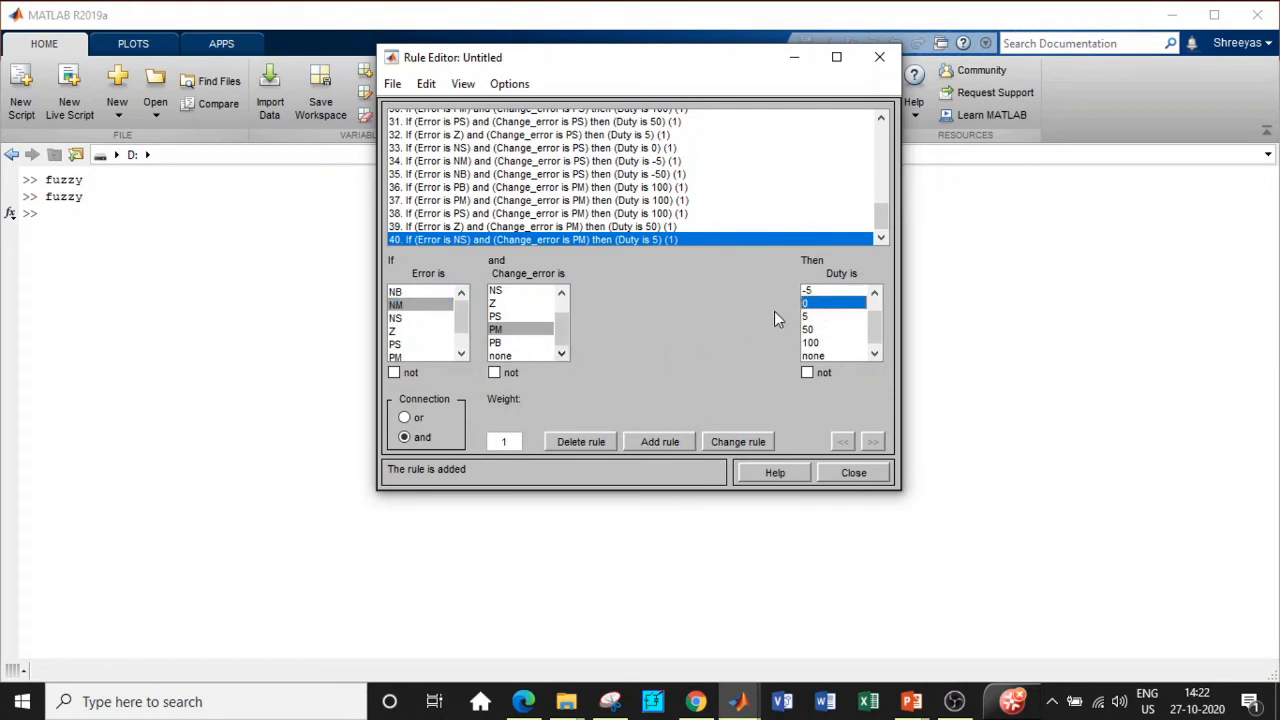
left_click(659, 441)
left_click(399, 290)
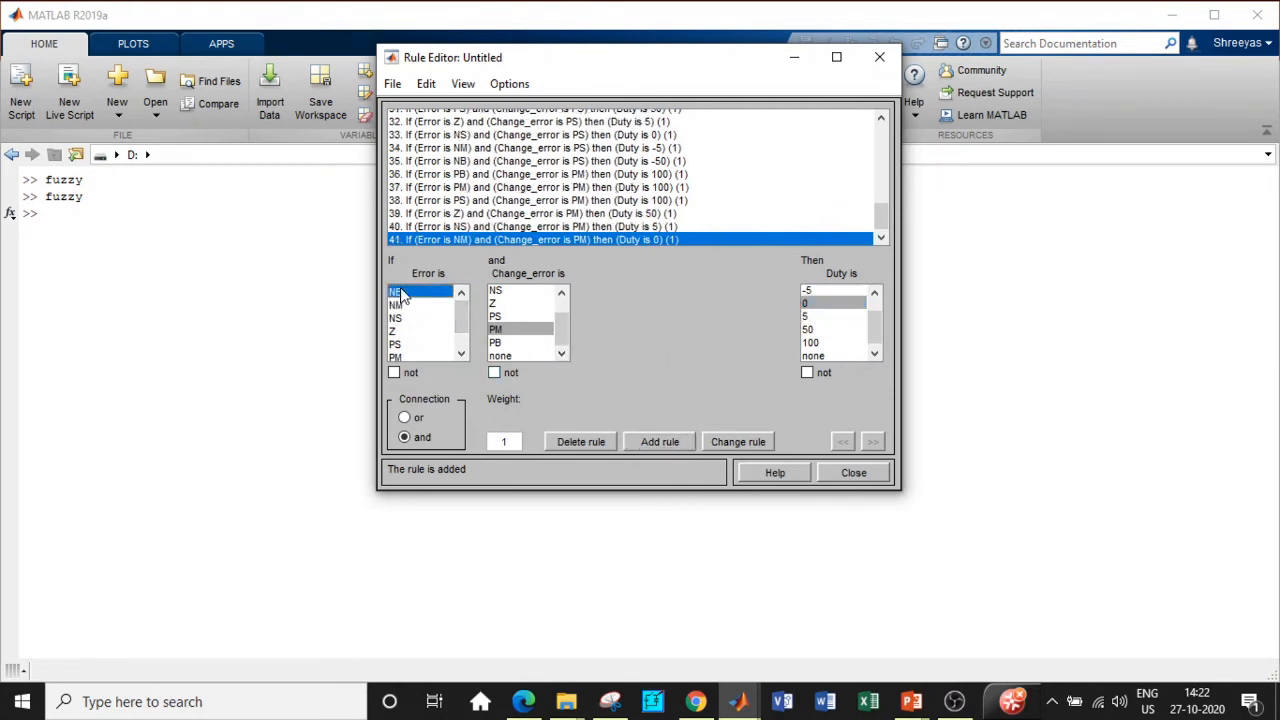
left_click(815, 291)
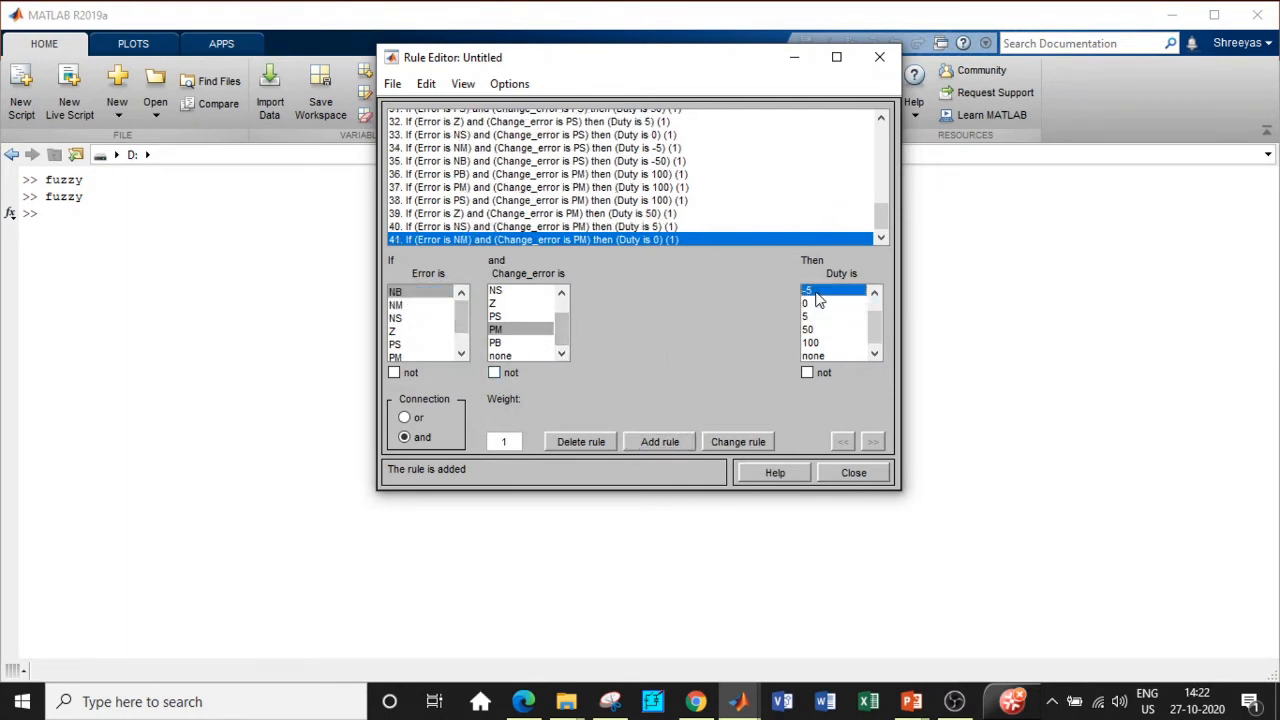
left_click(645, 441)
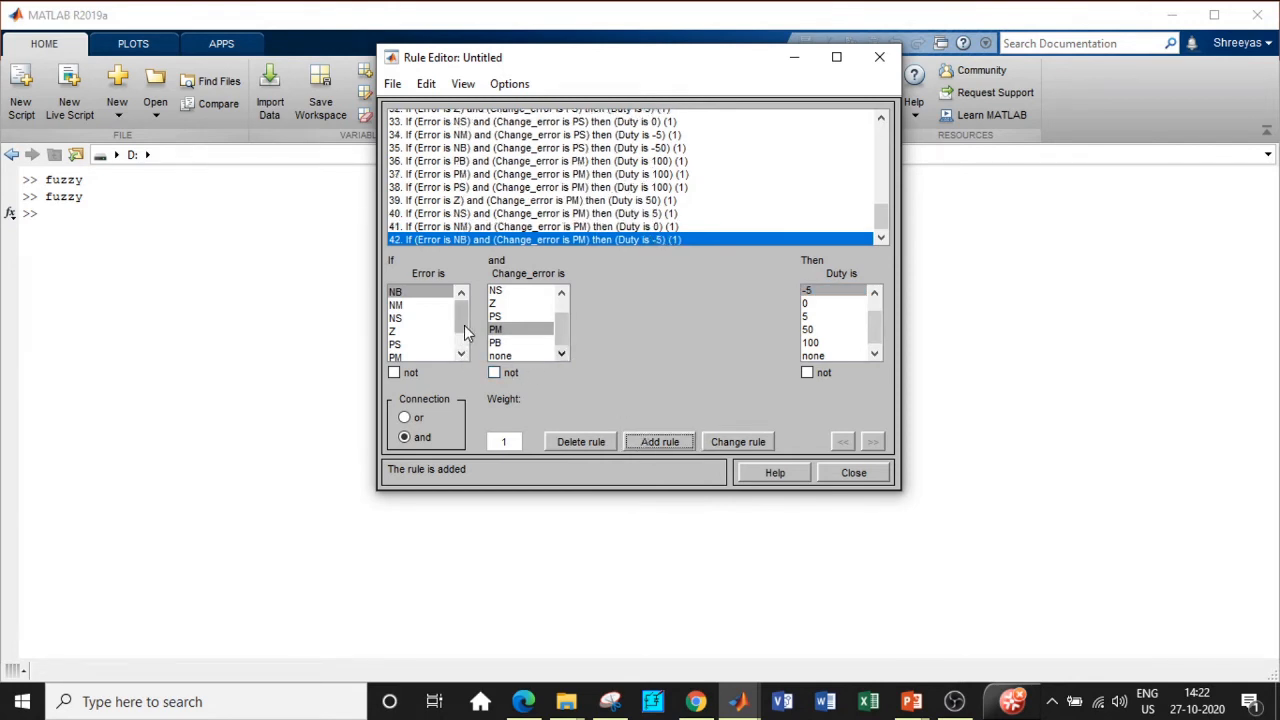
left_click_drag(461, 318, 461, 339)
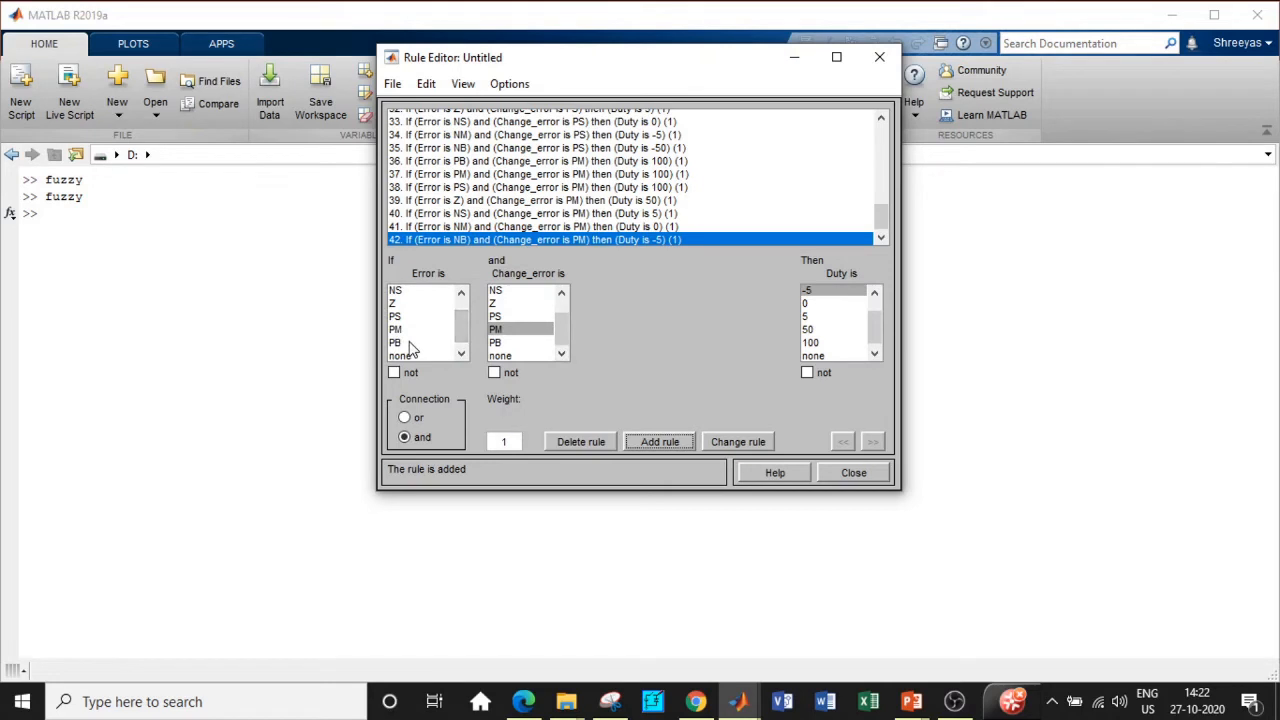
Step: Add Change_error PB rules mapping Error PB, PM, PS and Z to Duty 100
left_click(502, 342)
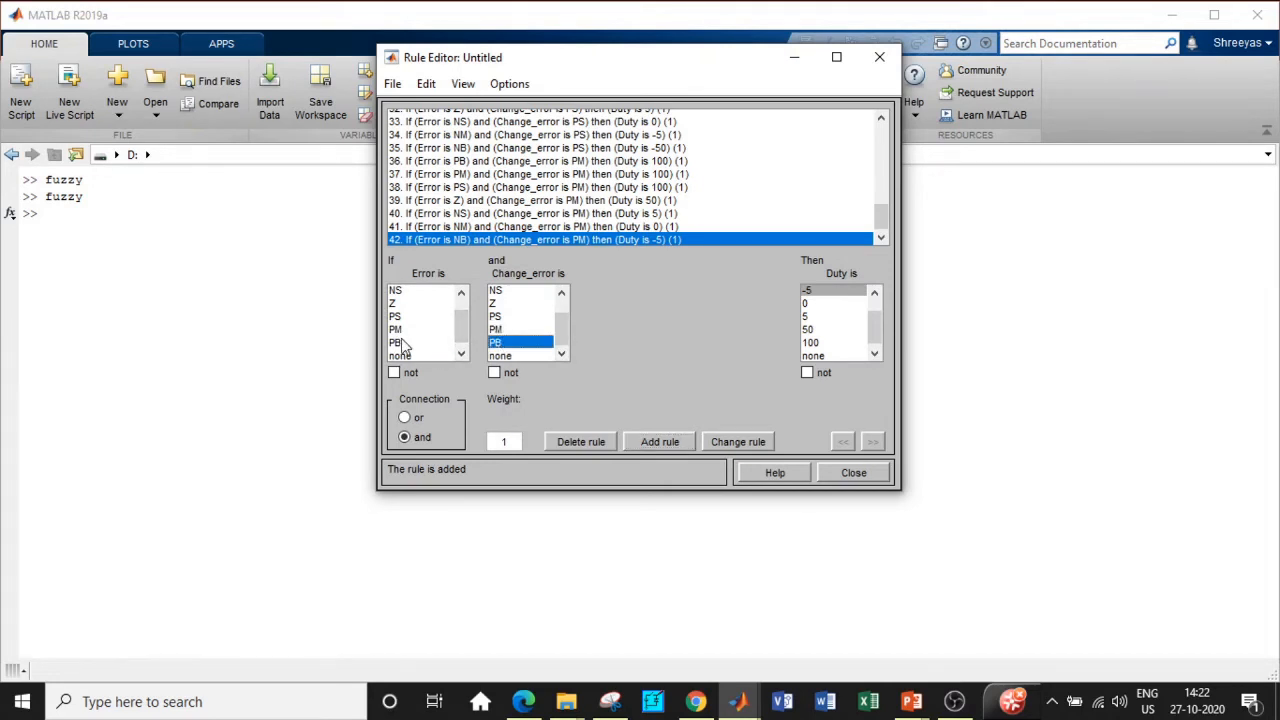
left_click(404, 343)
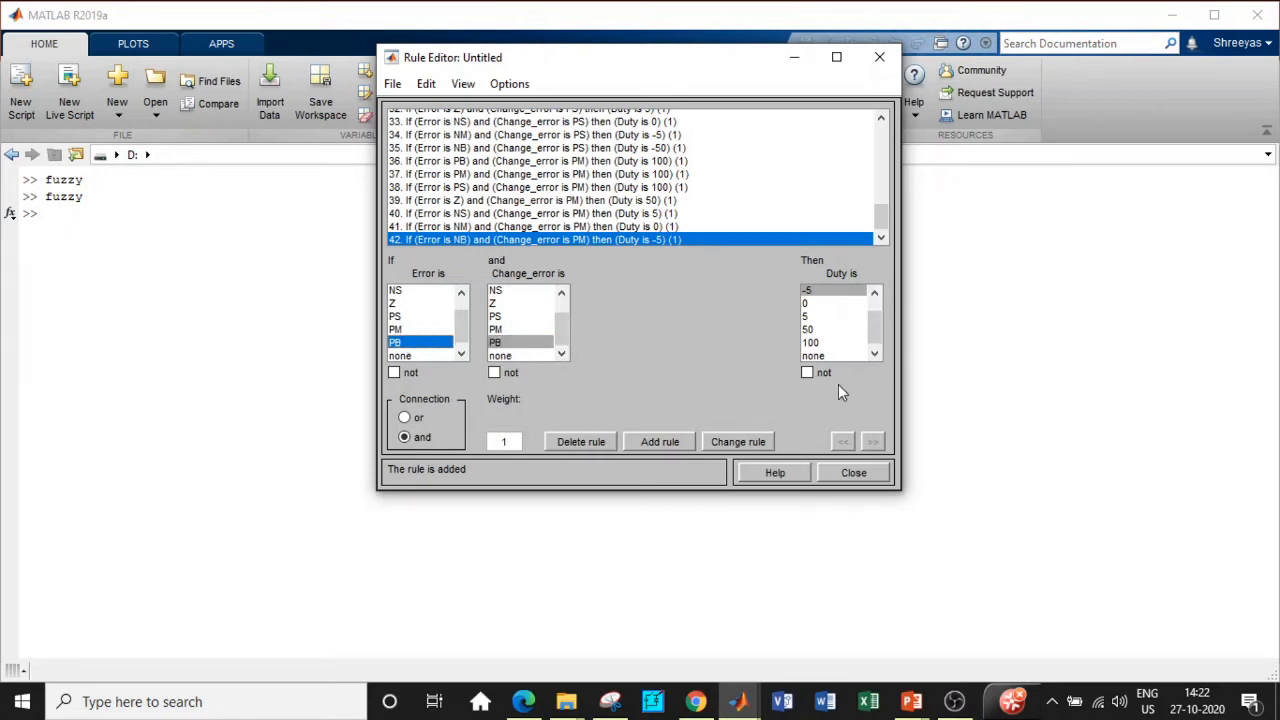
left_click(840, 342)
left_click(662, 441)
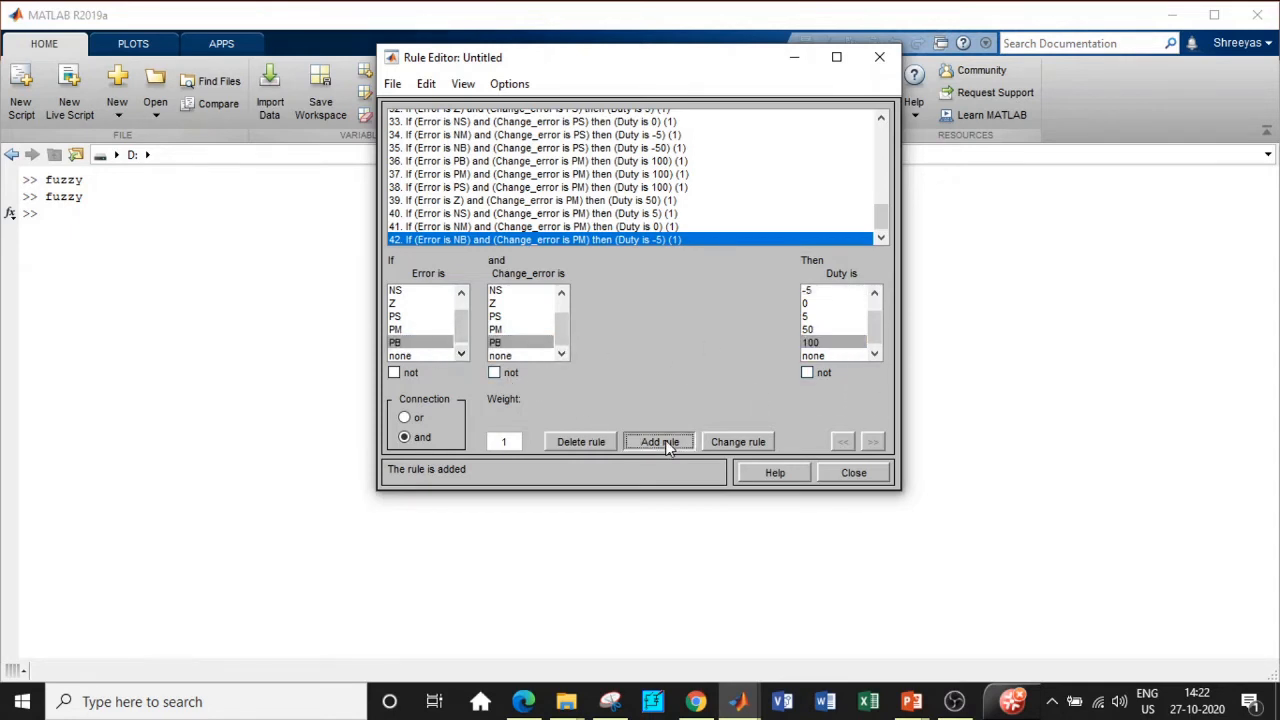
left_click(400, 329)
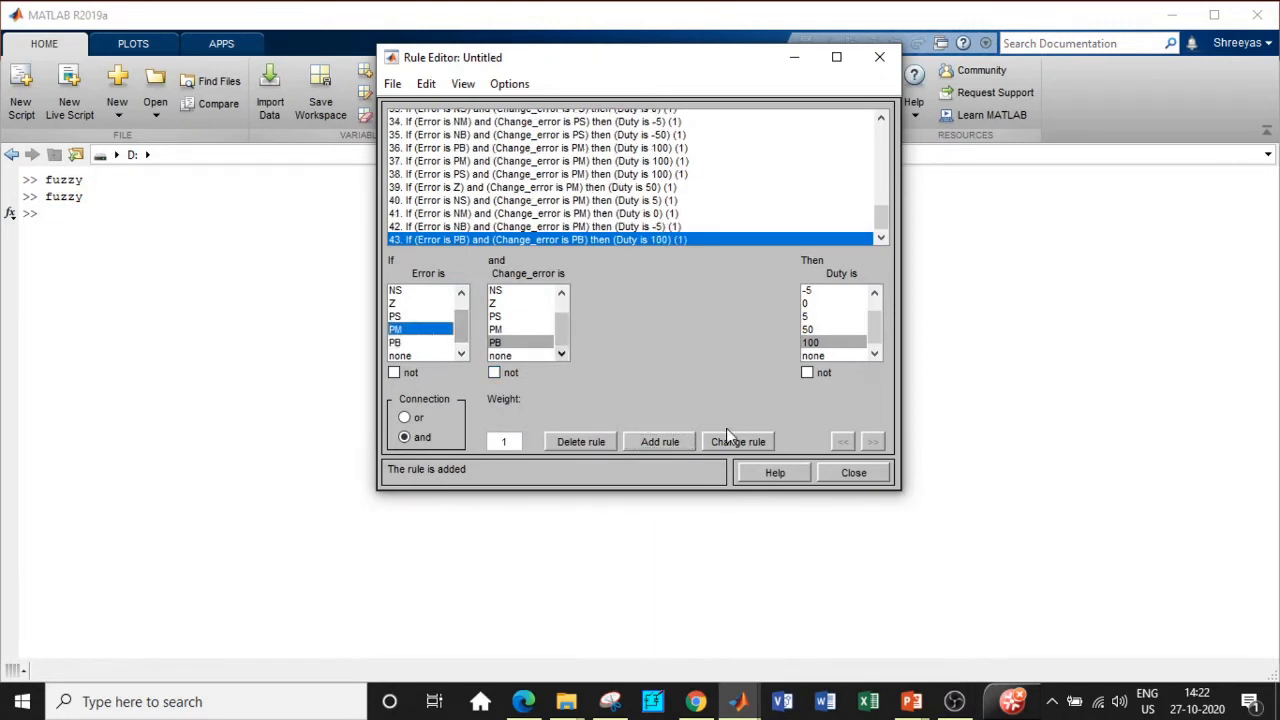
left_click(655, 443)
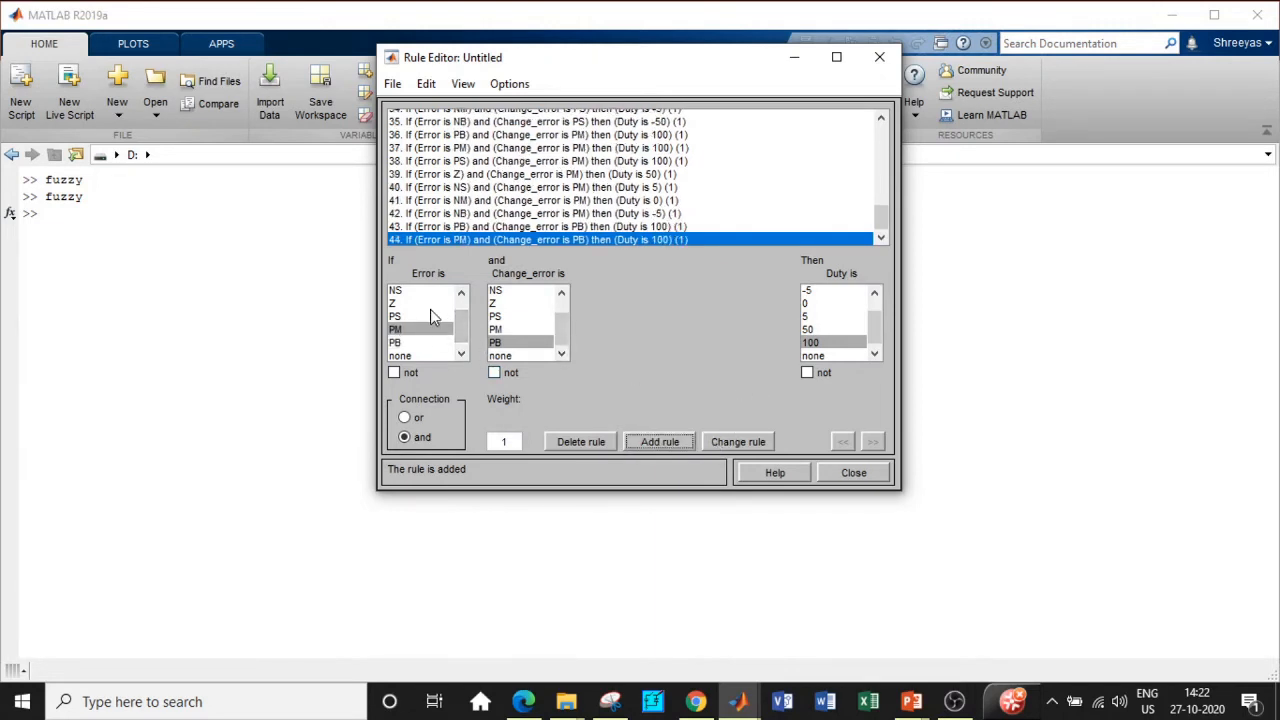
left_click(430, 316)
left_click(648, 440)
left_click(461, 293)
left_click(461, 293)
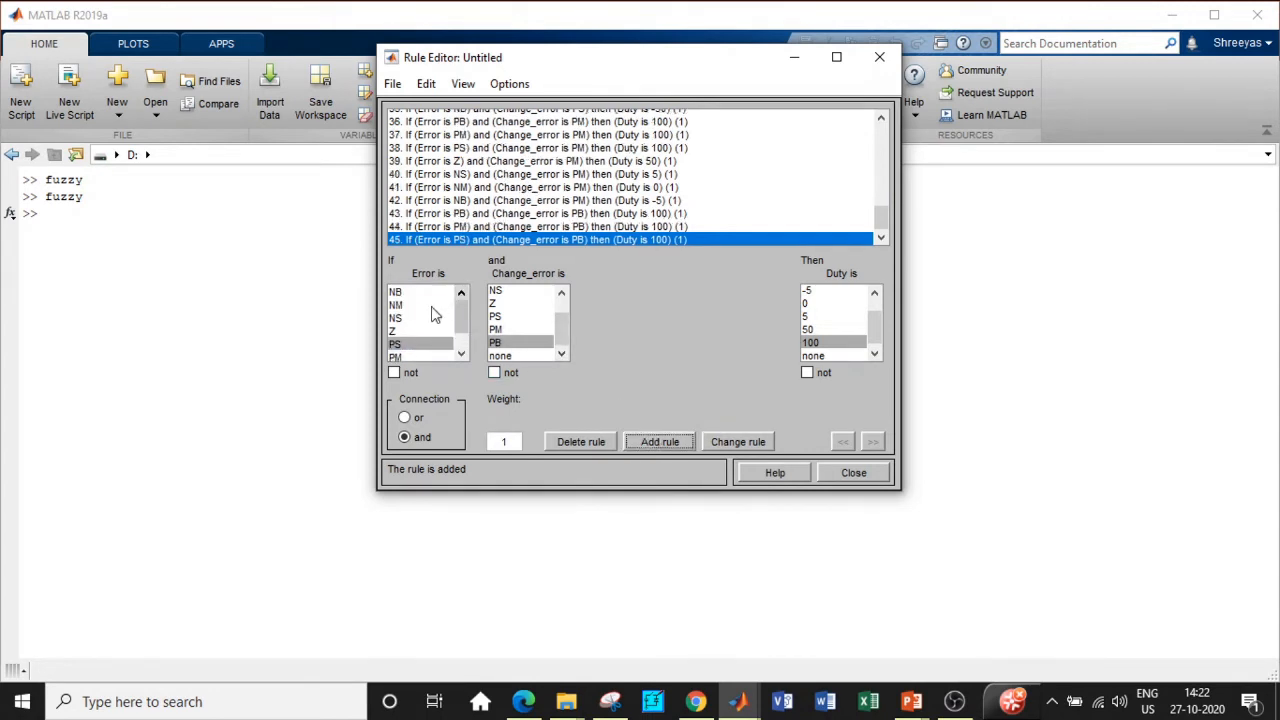
left_click(405, 331)
left_click(650, 441)
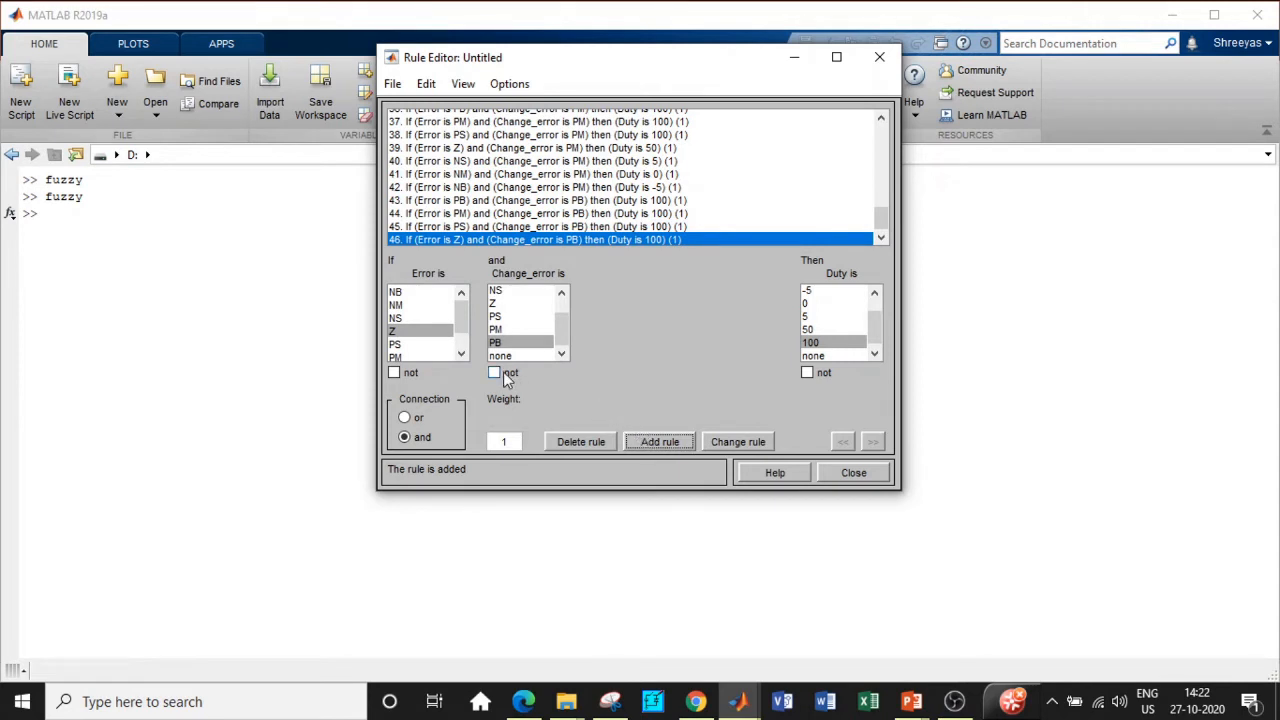
Step: Add rules 47–49 with Change_error PB: Error NS→Duty 50, NM→5, NB→0
left_click(421, 319)
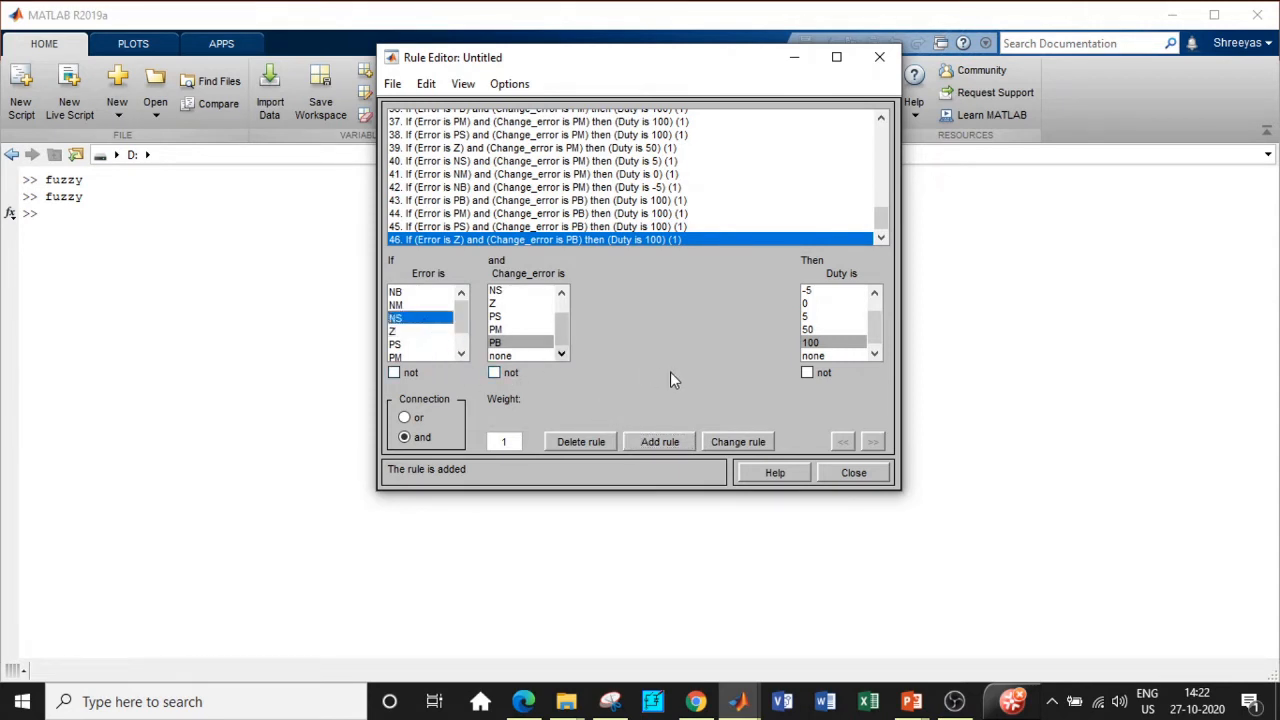
left_click(809, 330)
left_click(660, 441)
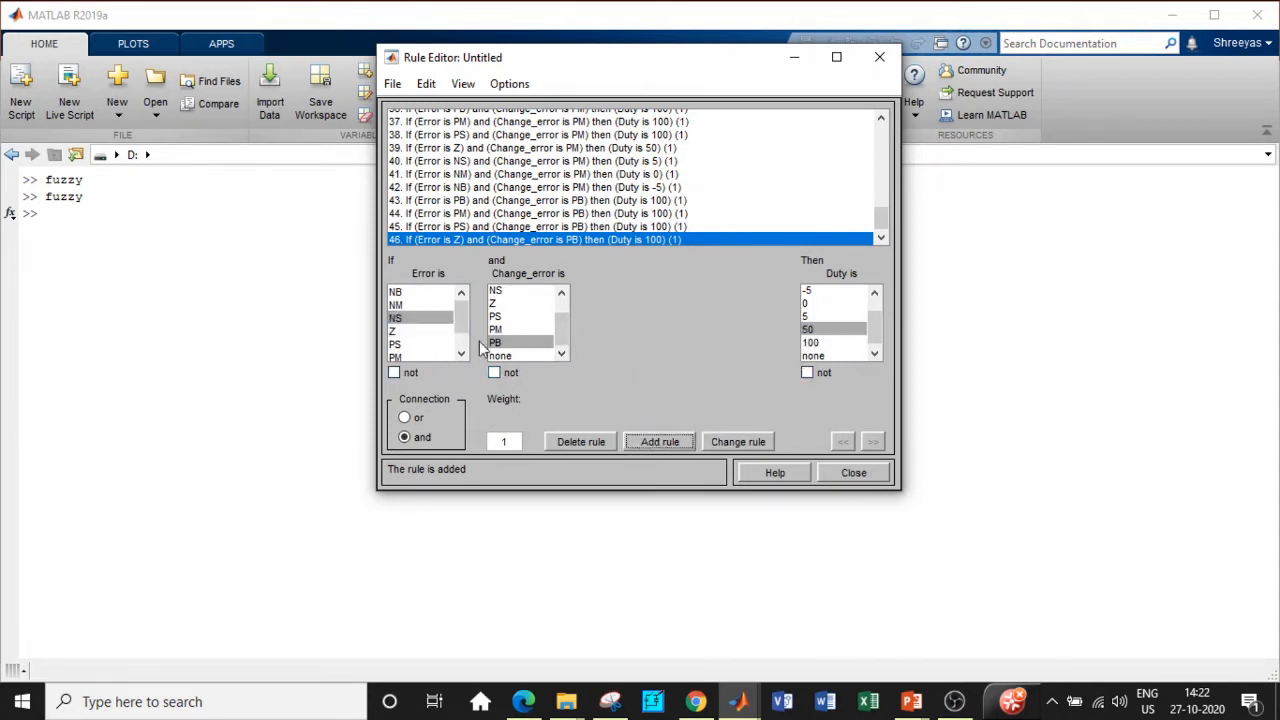
left_click(413, 304)
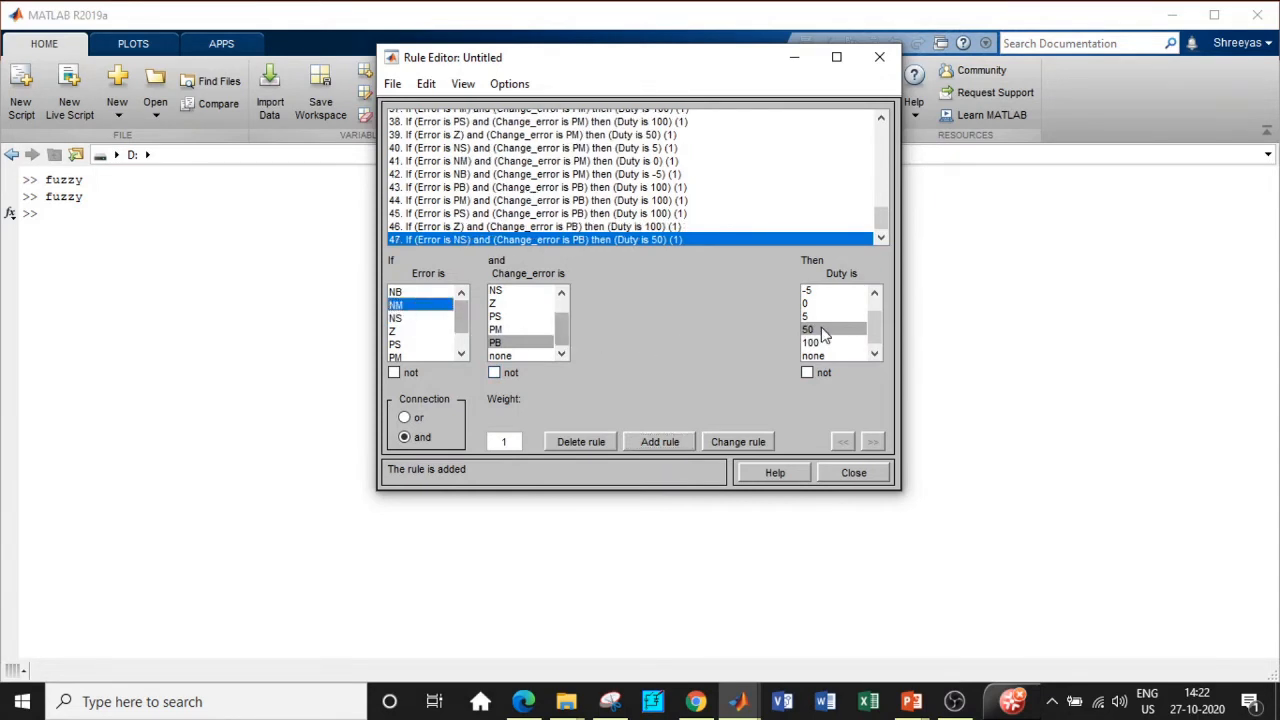
left_click(810, 316)
left_click(660, 441)
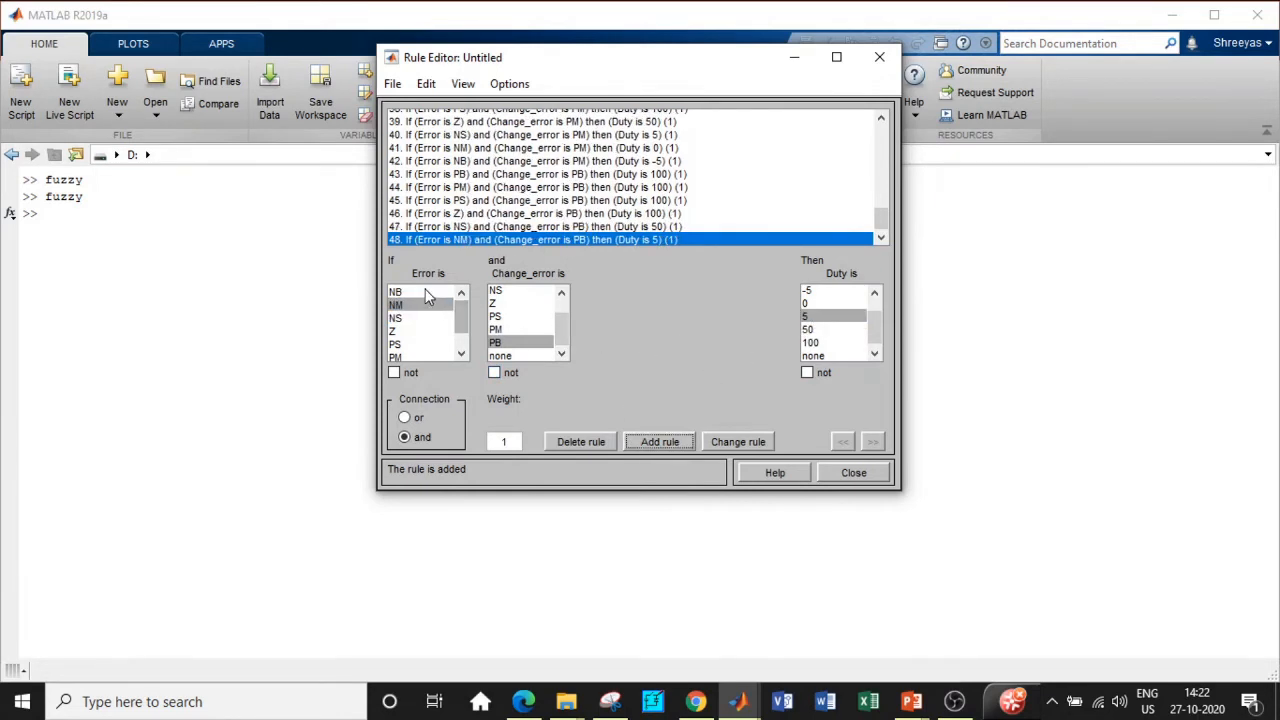
left_click(420, 291)
left_click(812, 303)
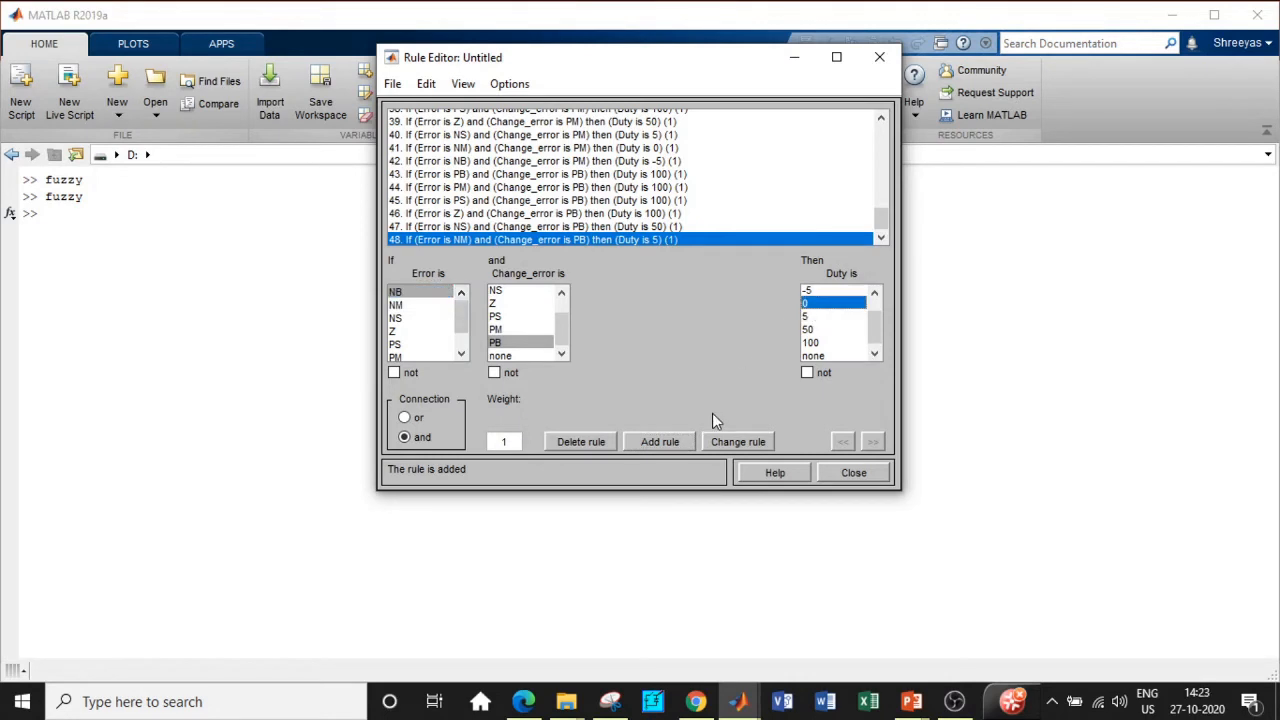
left_click(677, 441)
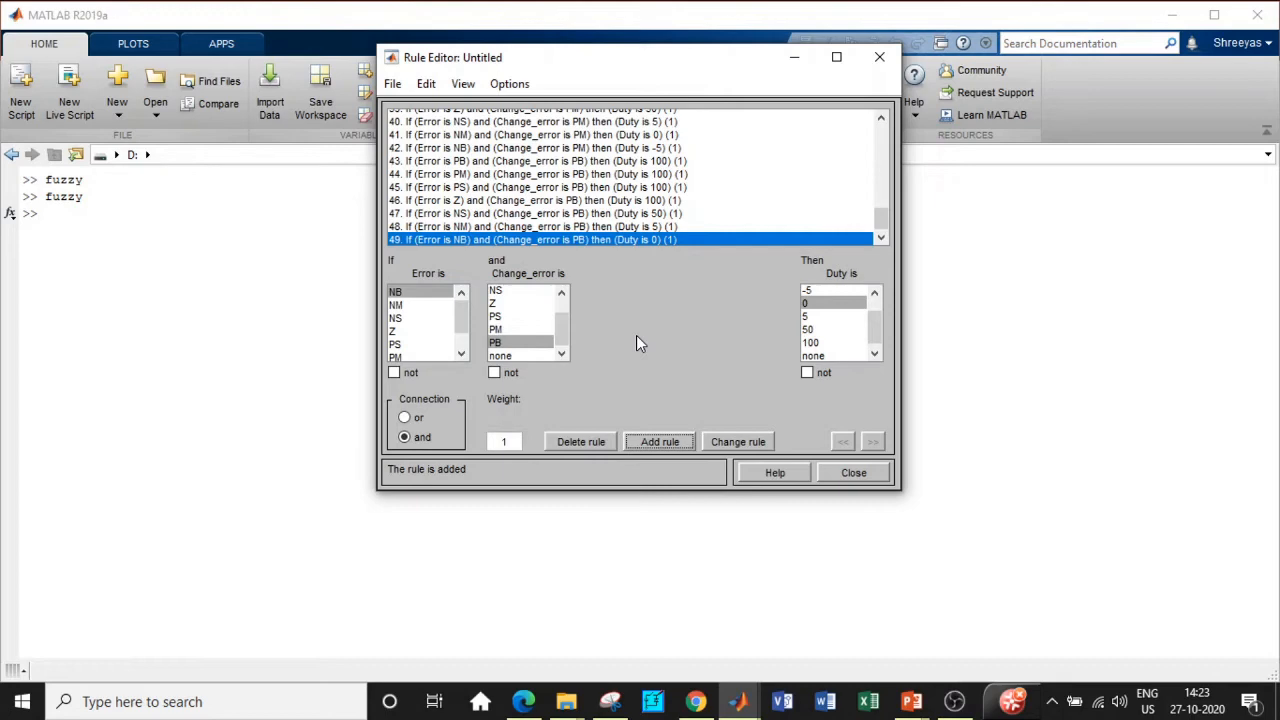
left_click(851, 472)
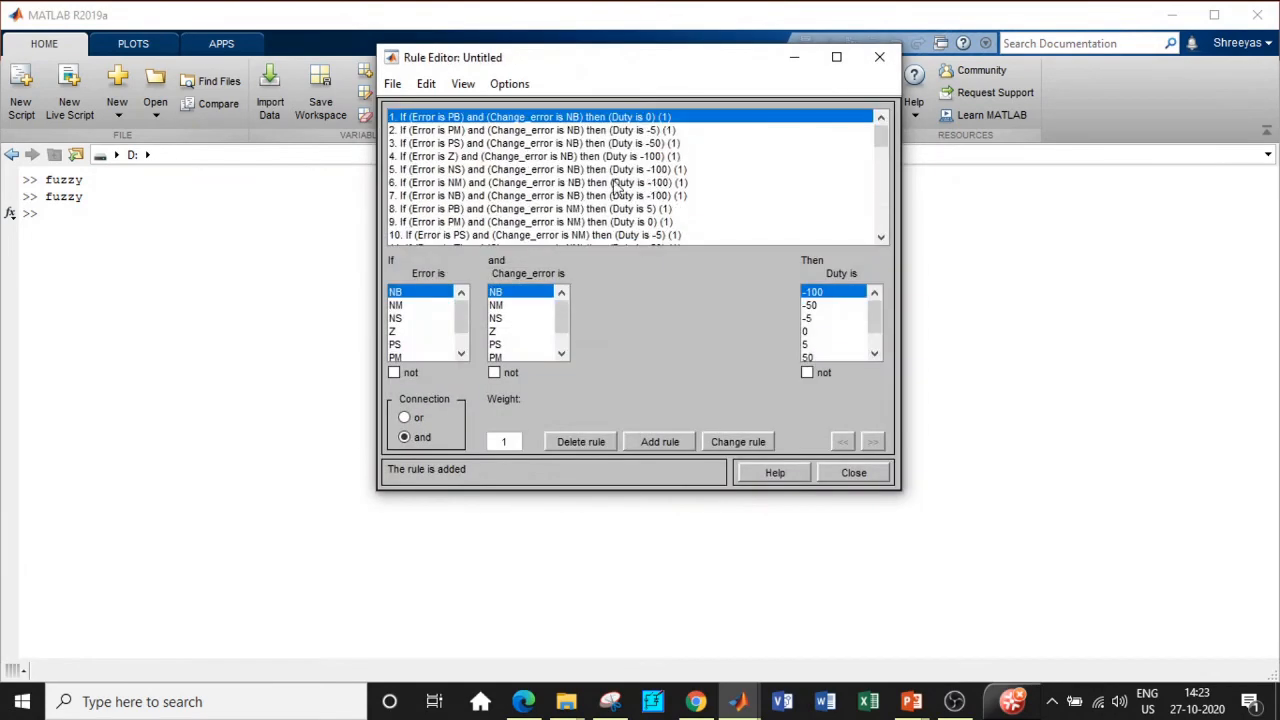
left_click_drag(881, 136, 883, 221)
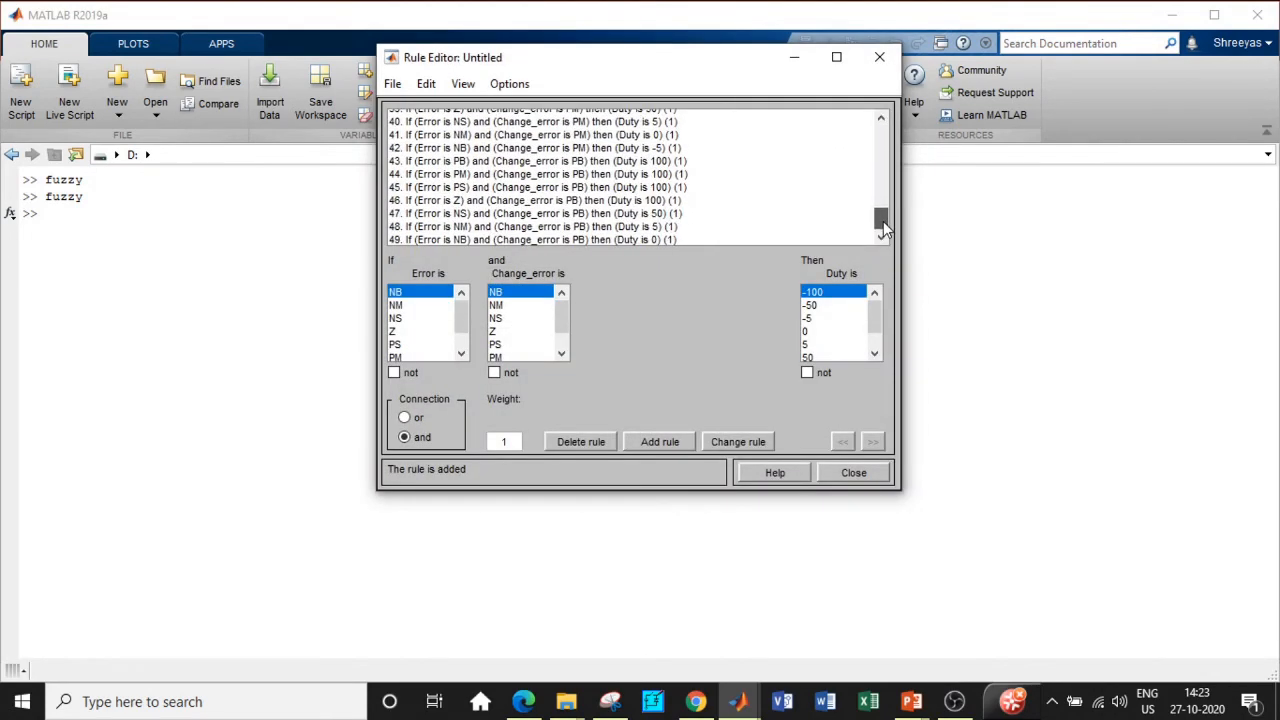
Step: Export the fuzzy system to mppt.fis, then minimize the Fuzzy Logic Designer
left_click(879, 58)
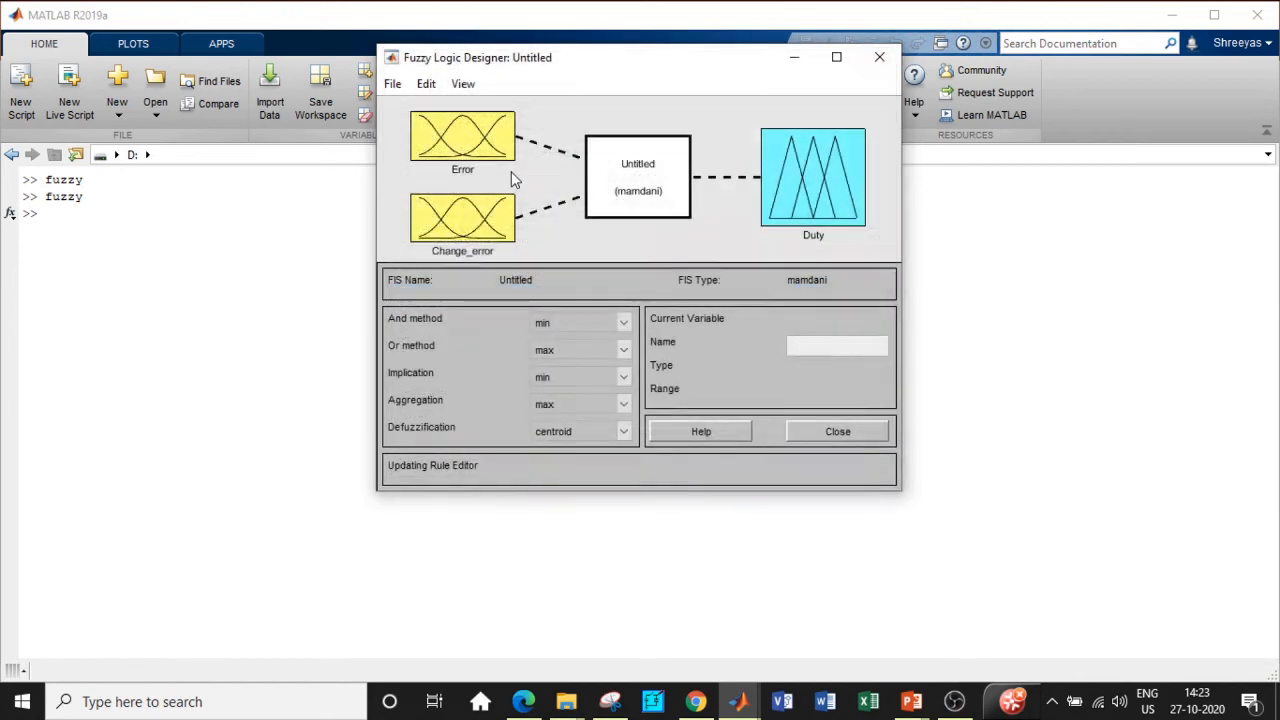
left_click(392, 86)
mouse_move(423, 152)
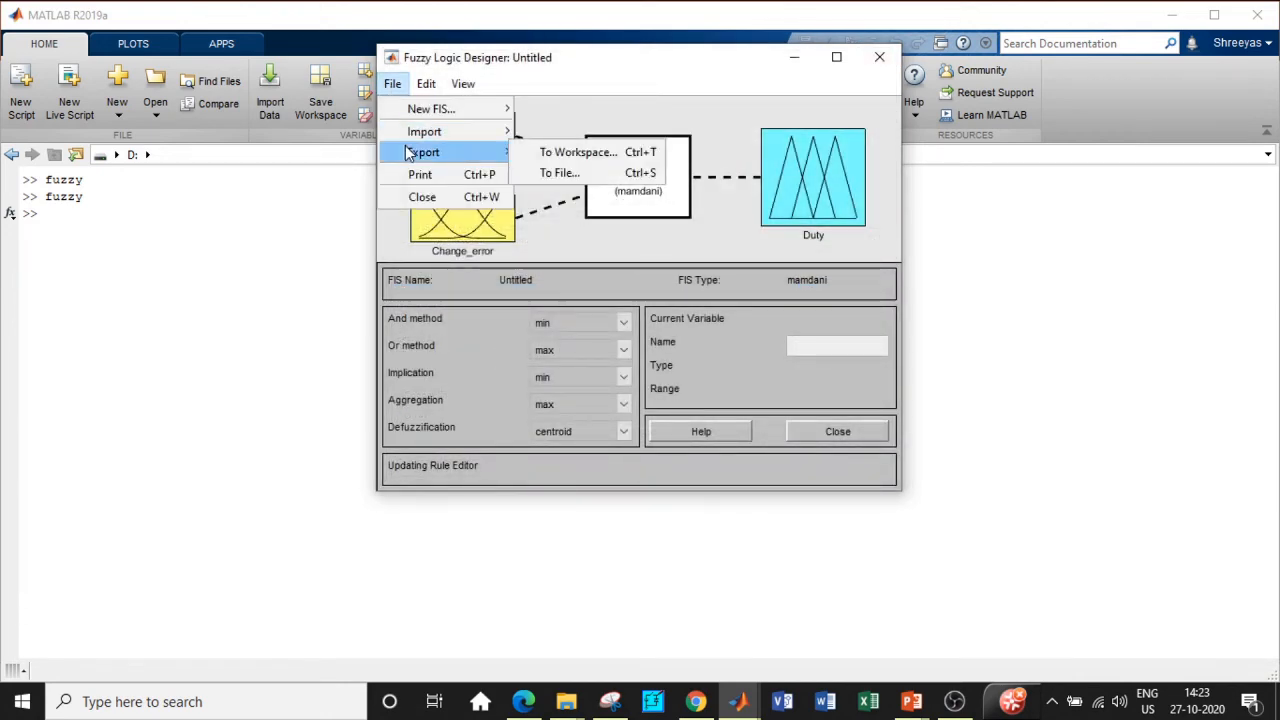
left_click(558, 174)
type("mppt")
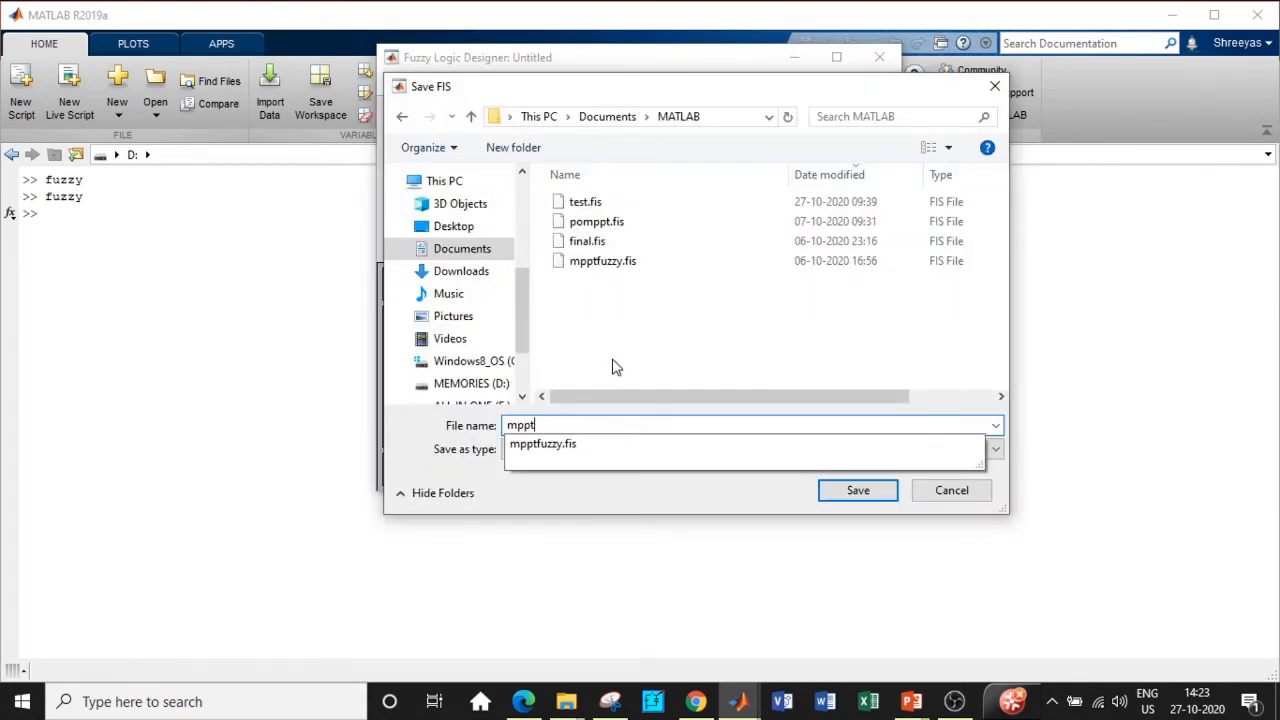
left_click(619, 367)
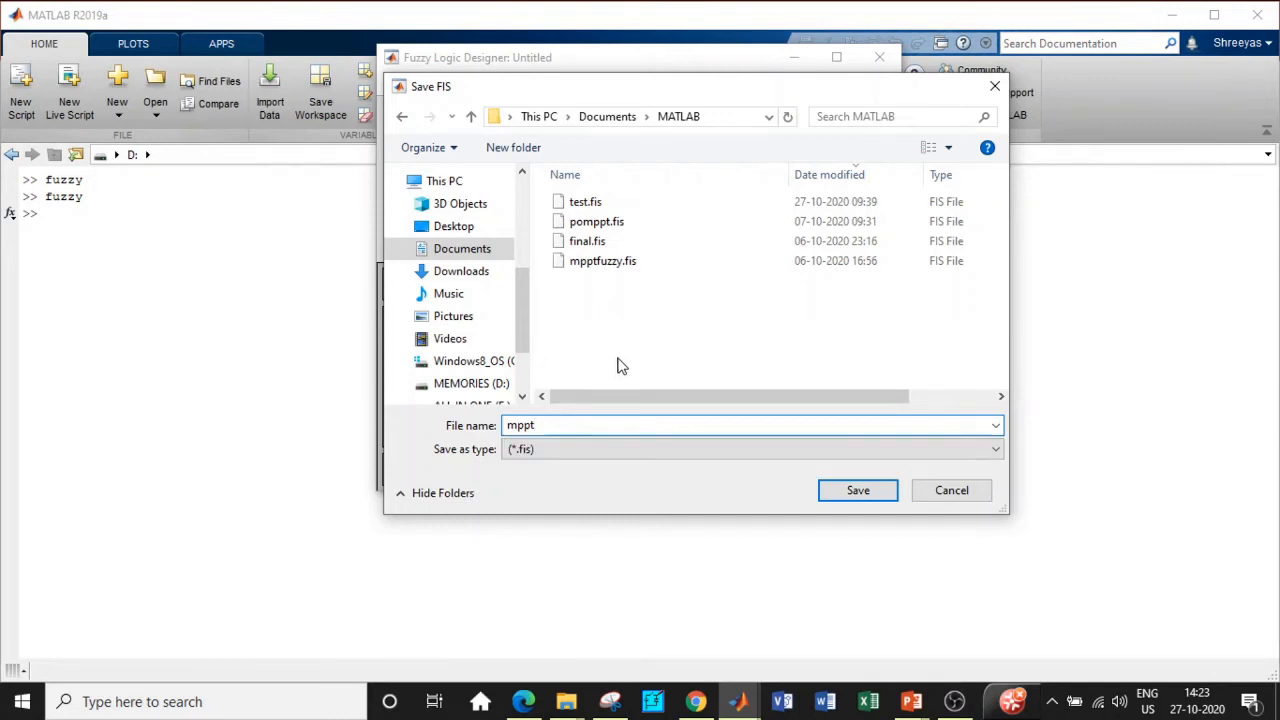
left_click(857, 491)
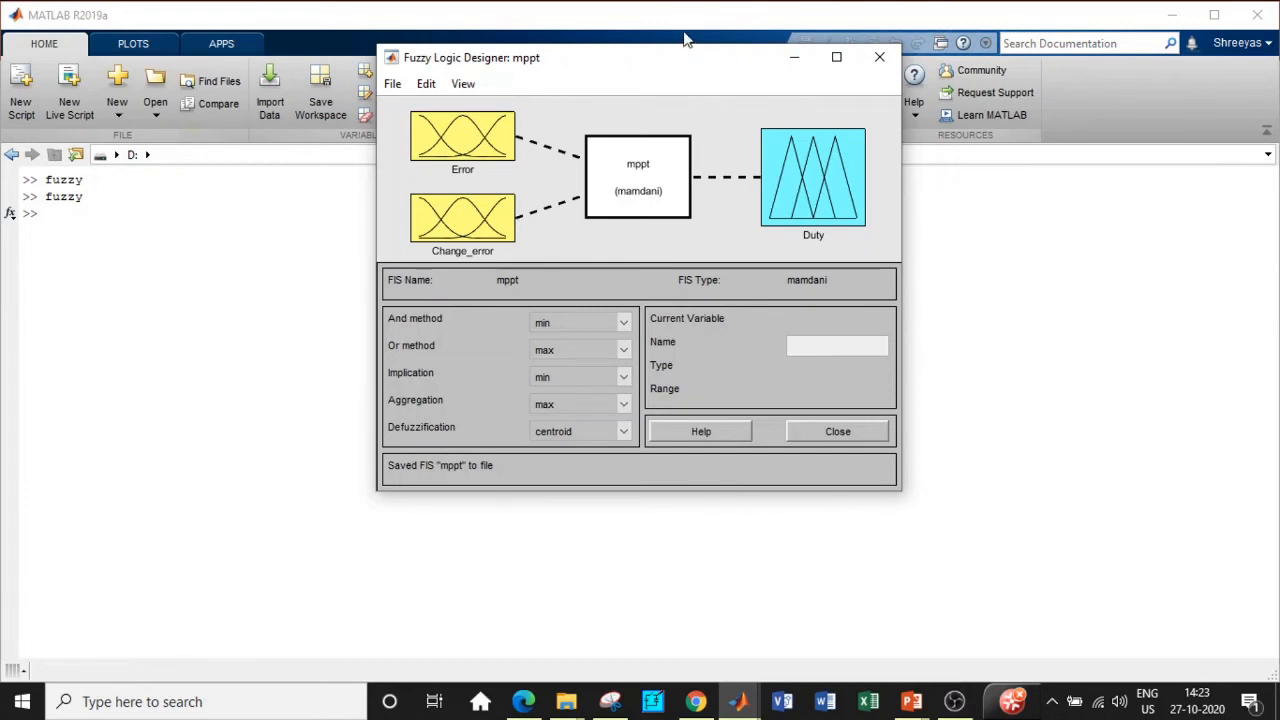
left_click(795, 57)
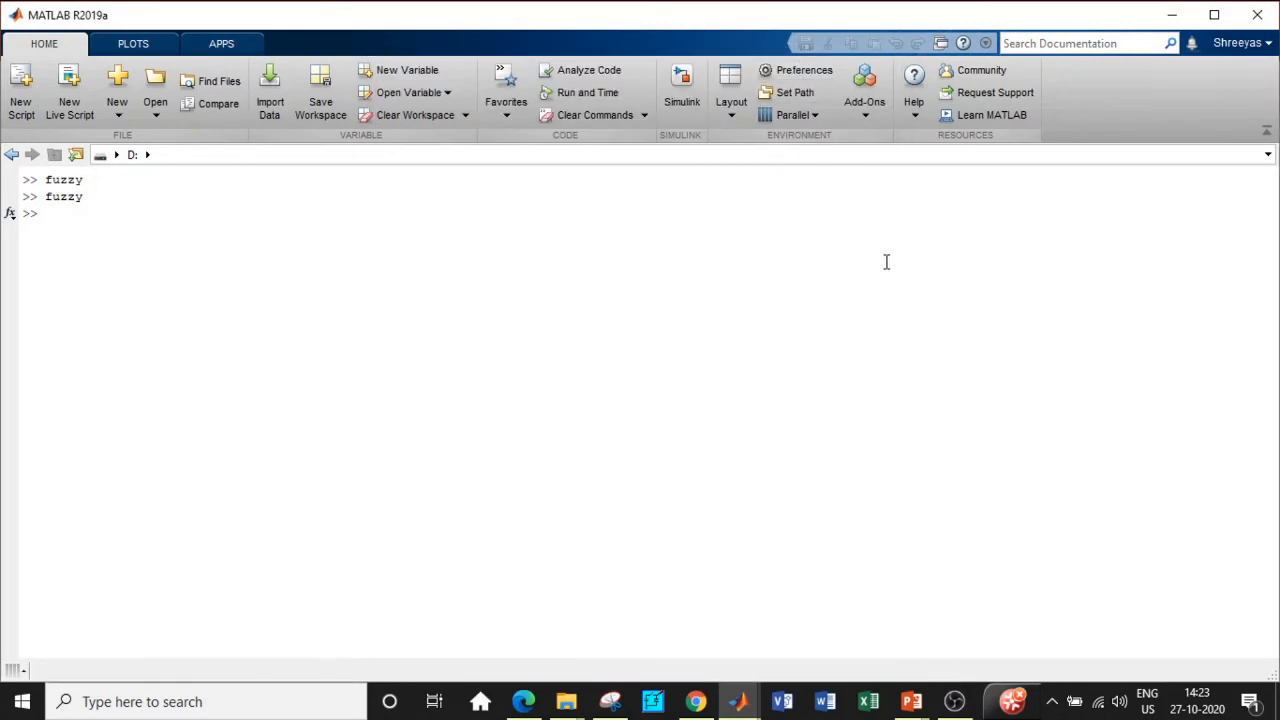
Step: Create a blank Simulink model and add a DC Voltage Source block found by searching 'DC'
left_click(682, 88)
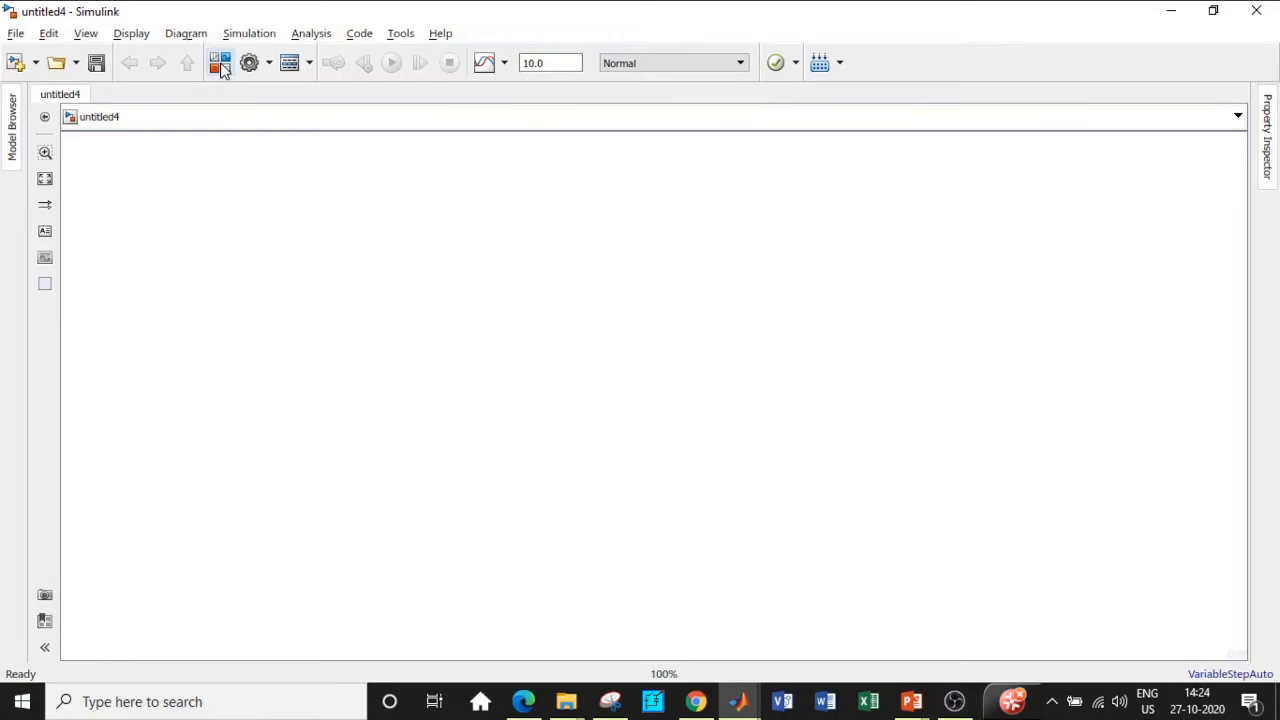
left_click(220, 64)
left_click(812, 110)
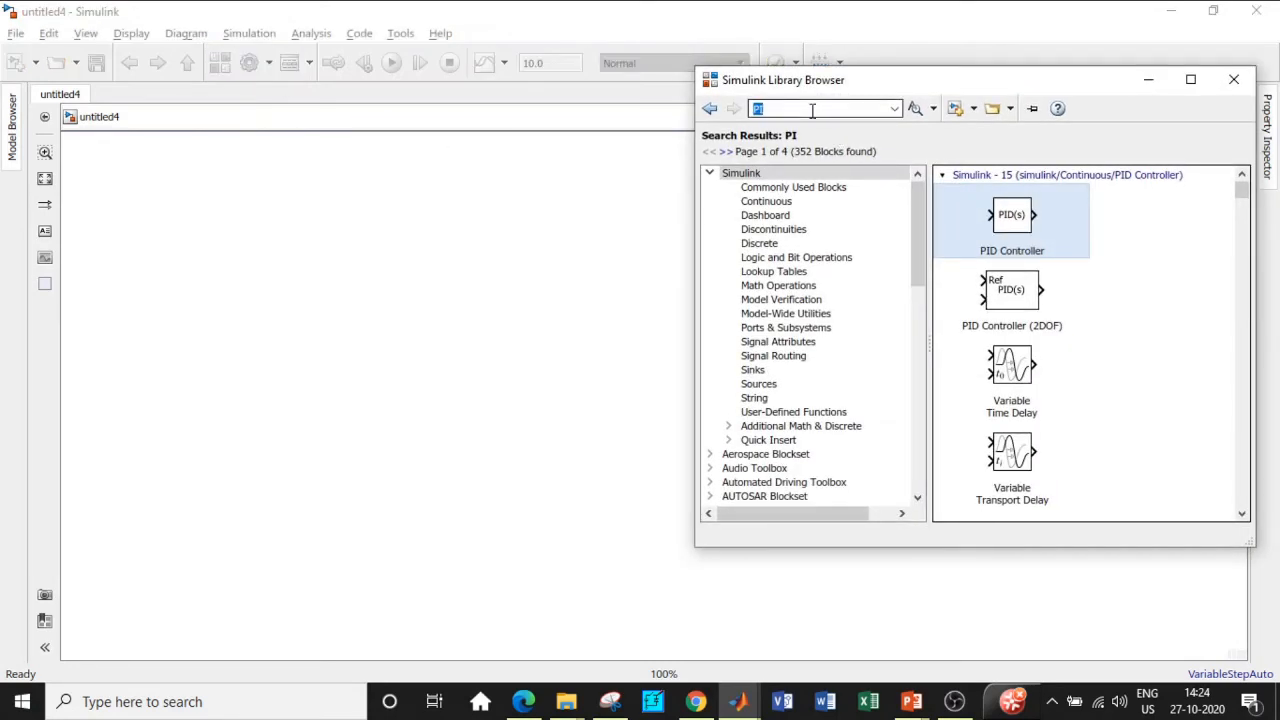
key("BackSpace")
type("DC")
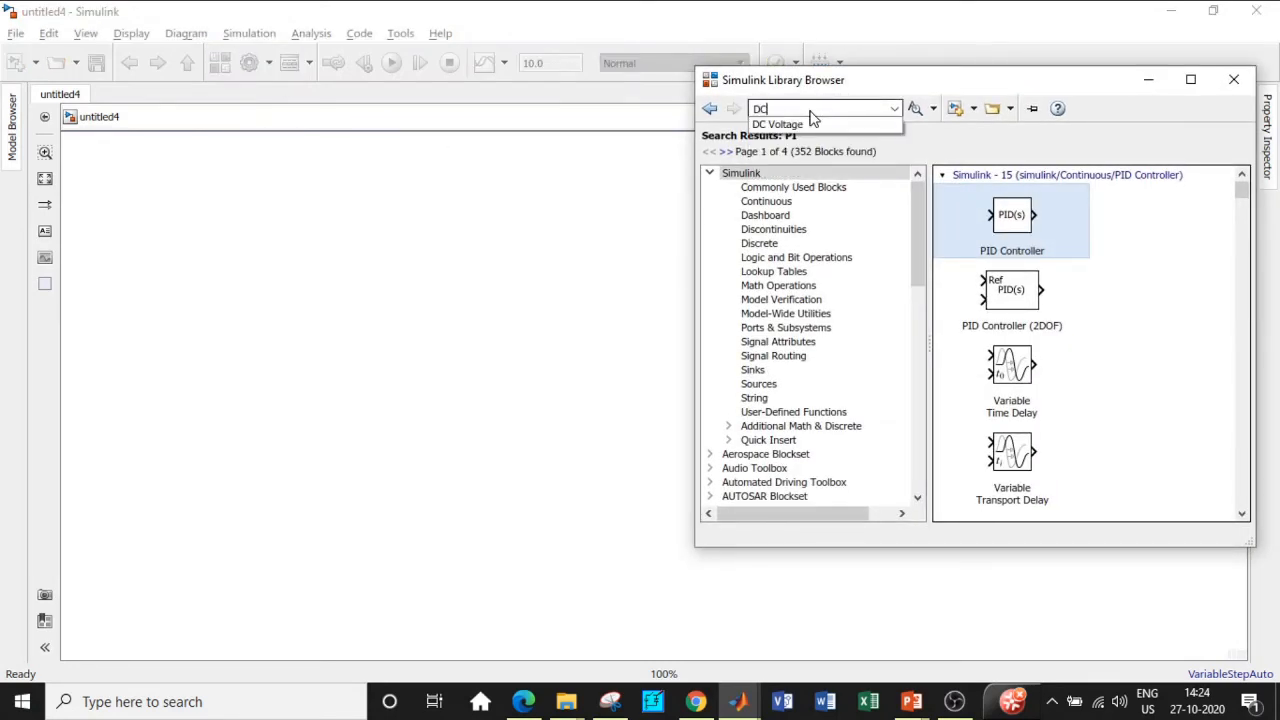
left_click(790, 121)
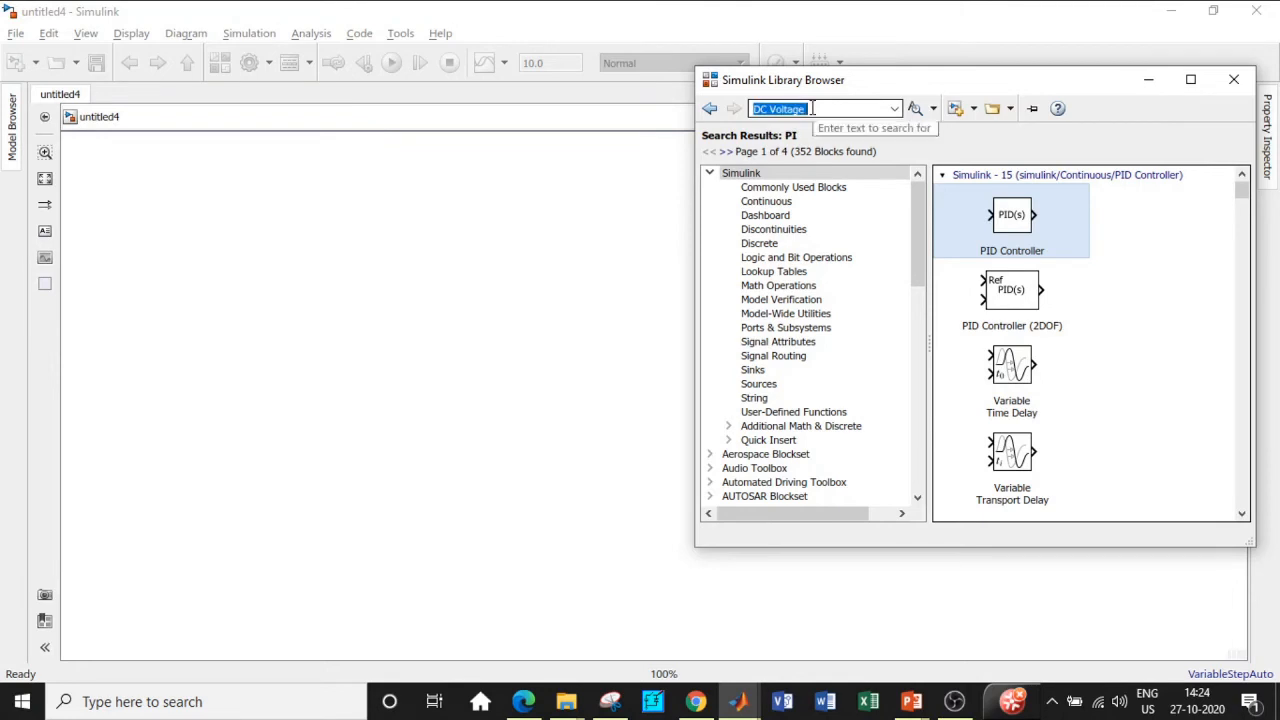
key("Return")
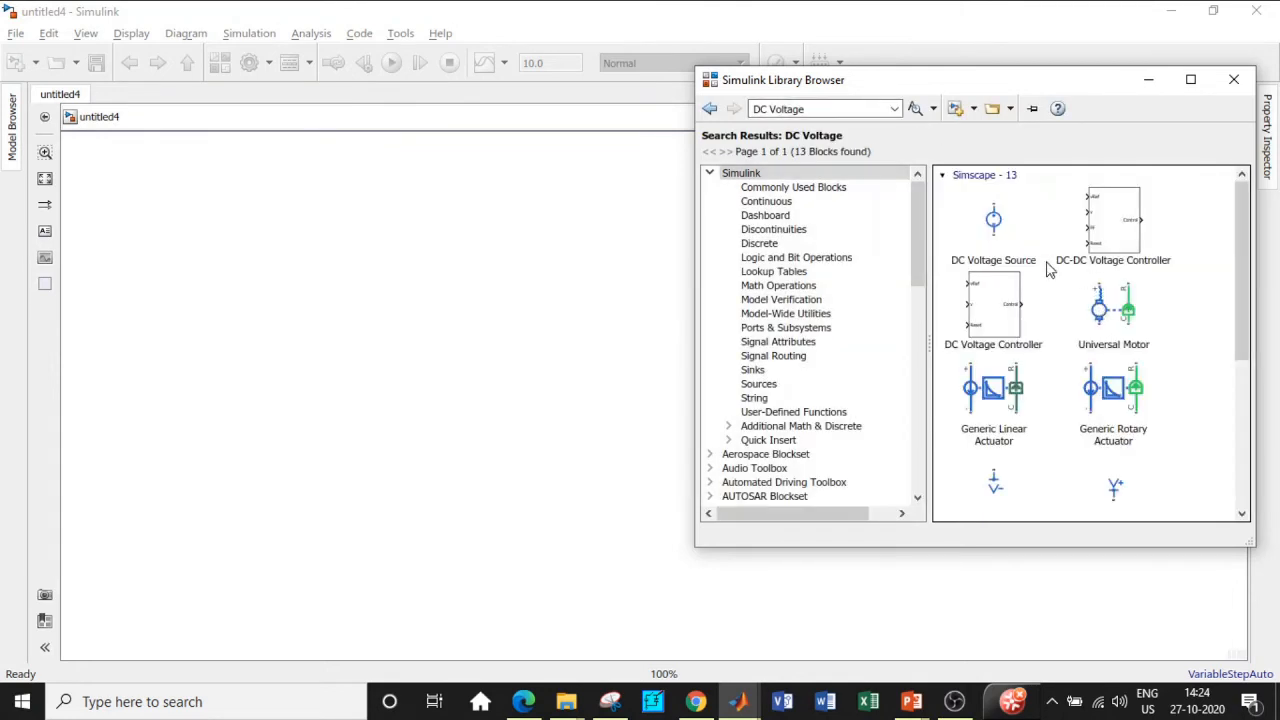
scroll(1043, 320, "down", 3)
scroll(1043, 320, "down", 1)
right_click(1030, 368)
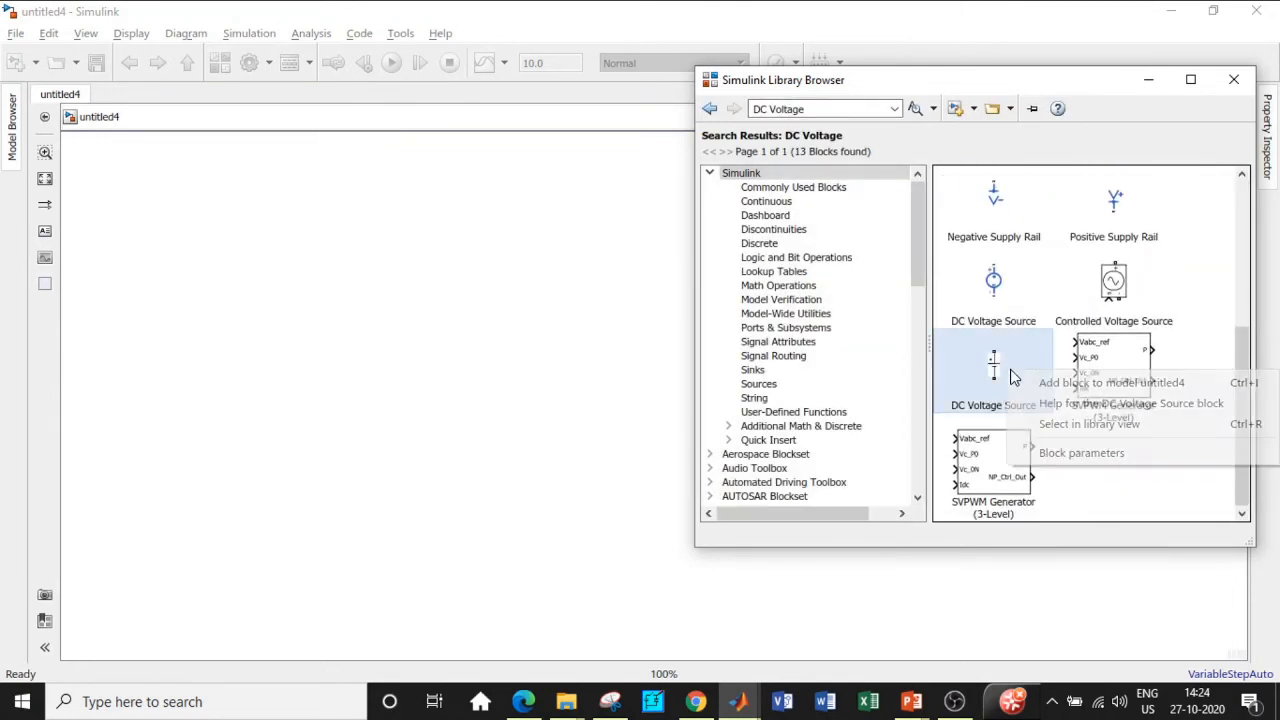
left_click(1090, 381)
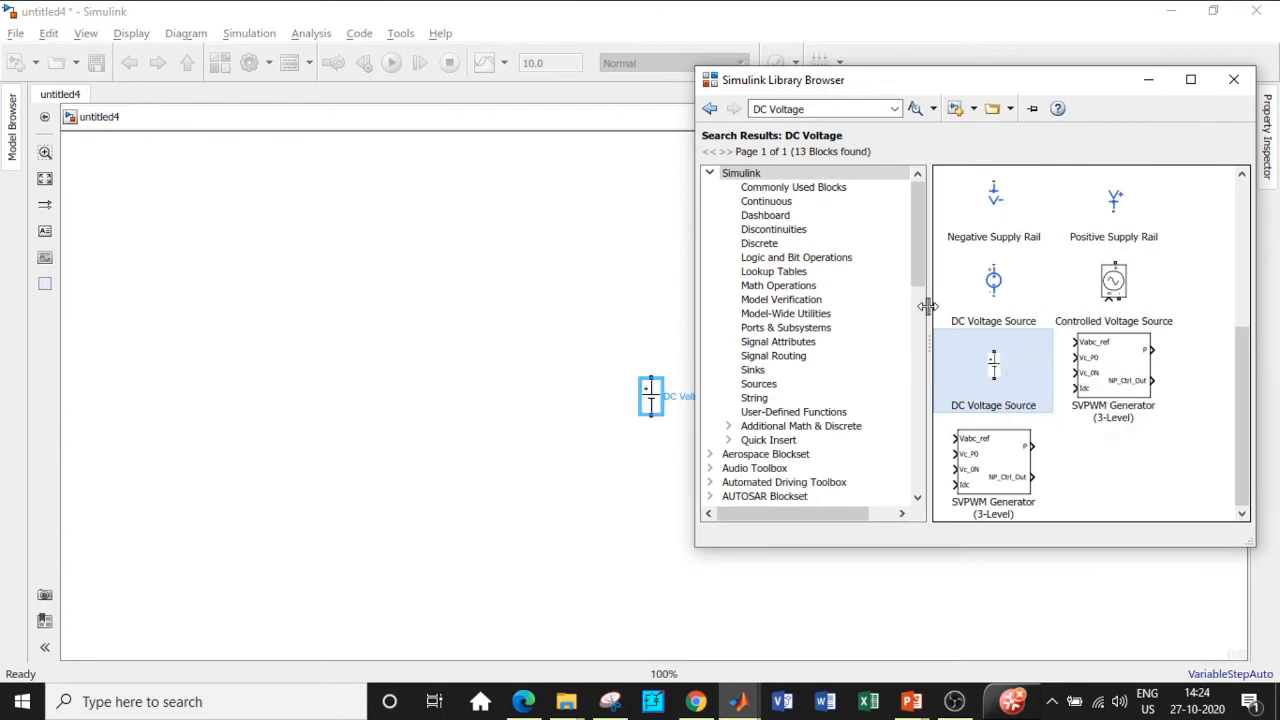
left_click(817, 110)
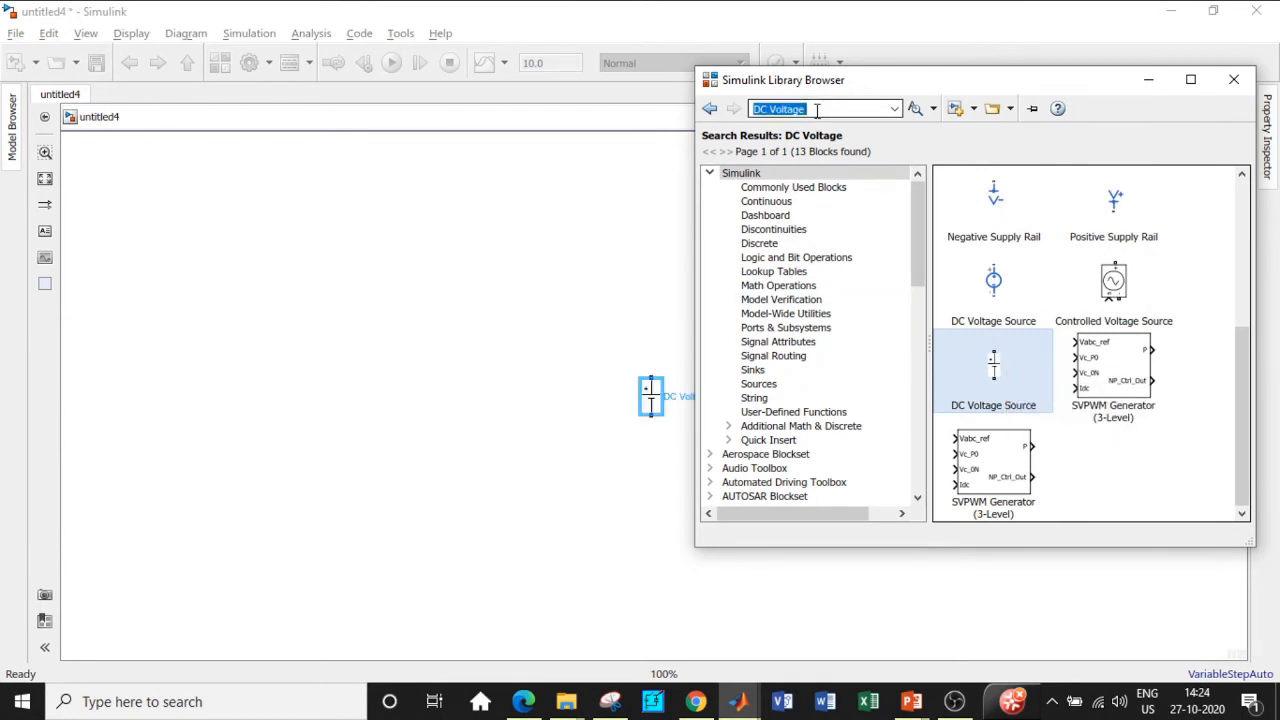
Step: Search the library for 'powergui' and add the powergui block to untitled4
type("powergui")
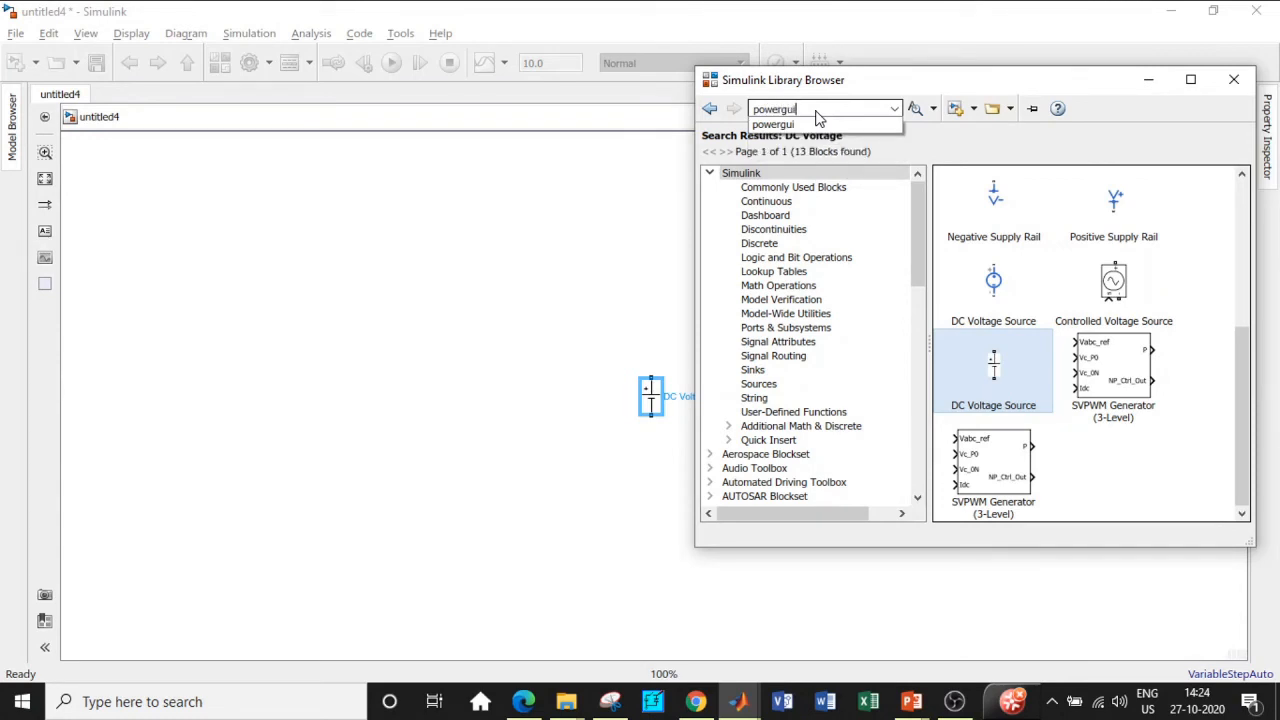
key("Return")
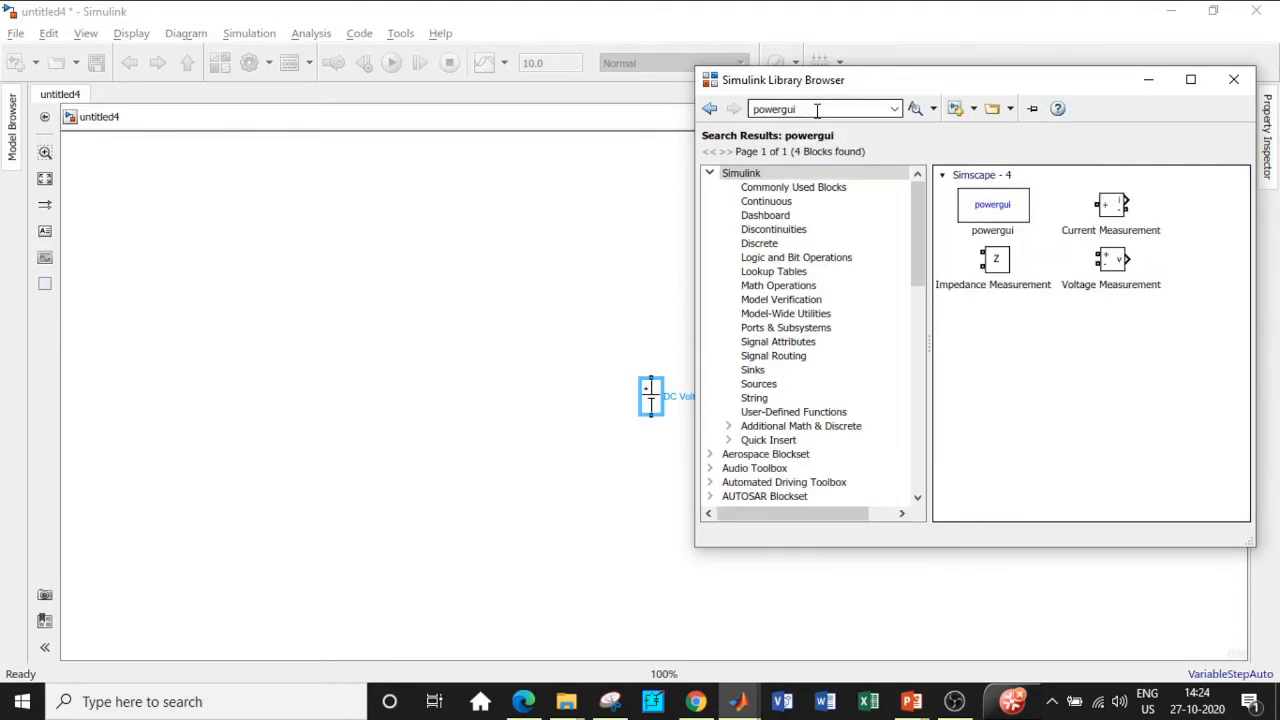
left_click(995, 210)
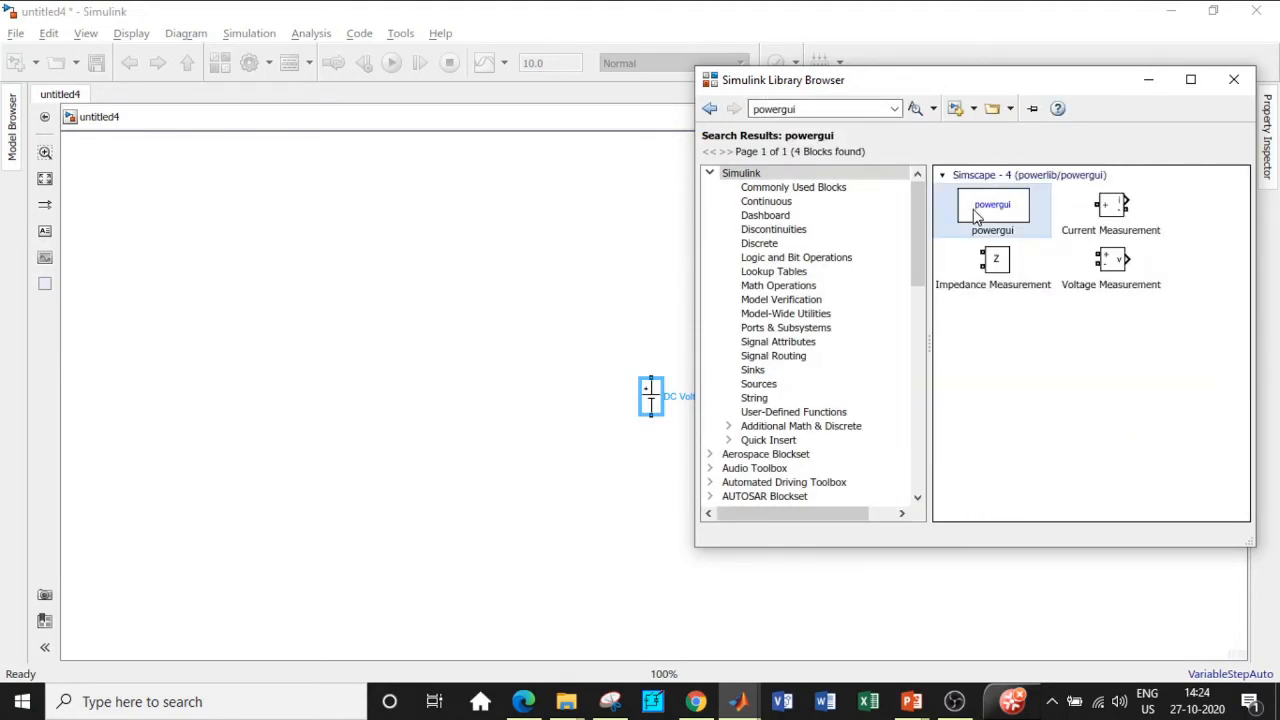
right_click(1000, 208)
left_click(1012, 216)
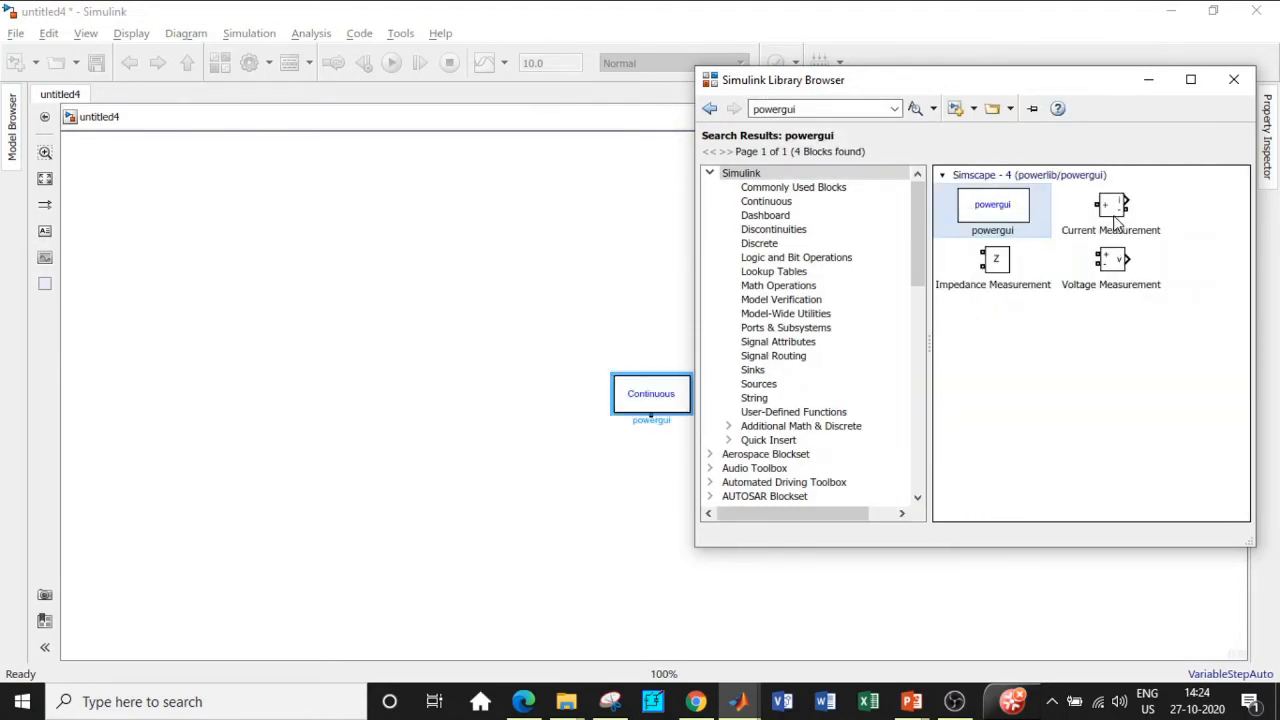
Step: Add the Voltage Measurement block to untitled4 and clear the search box
left_click(1125, 268)
right_click(1125, 266)
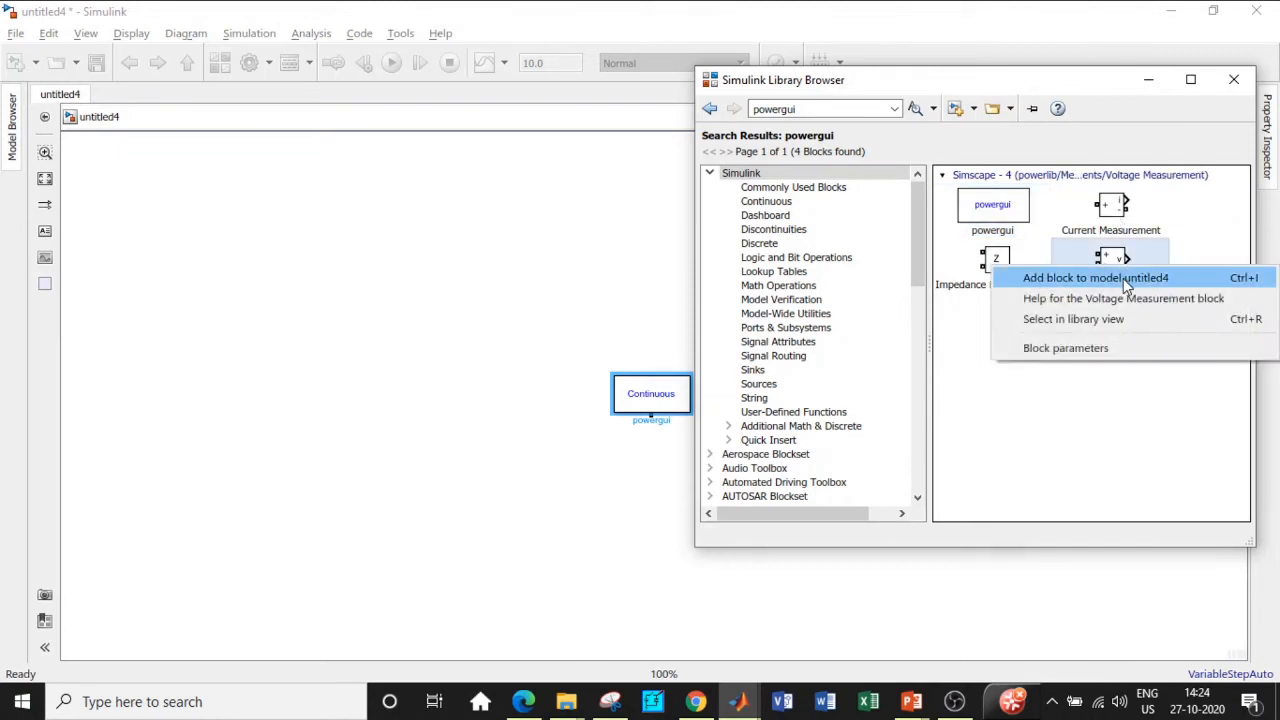
left_click(1123, 278)
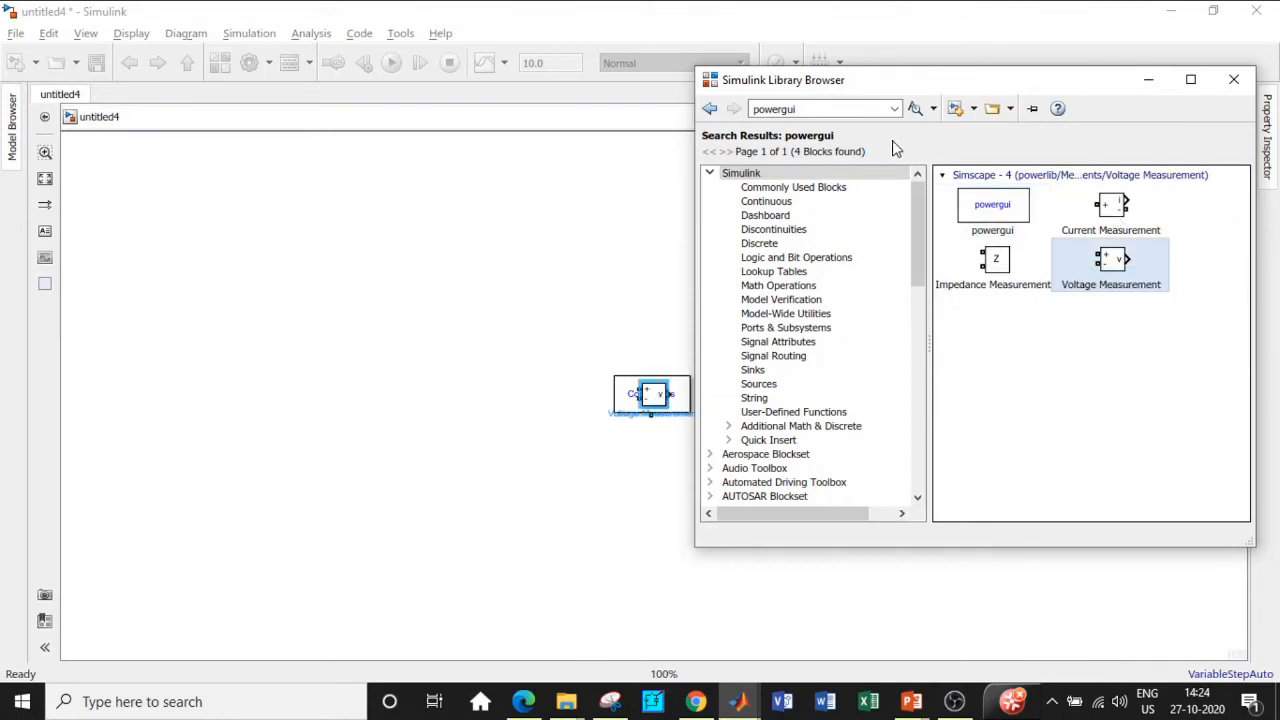
double_click(810, 108)
key("BackSpace")
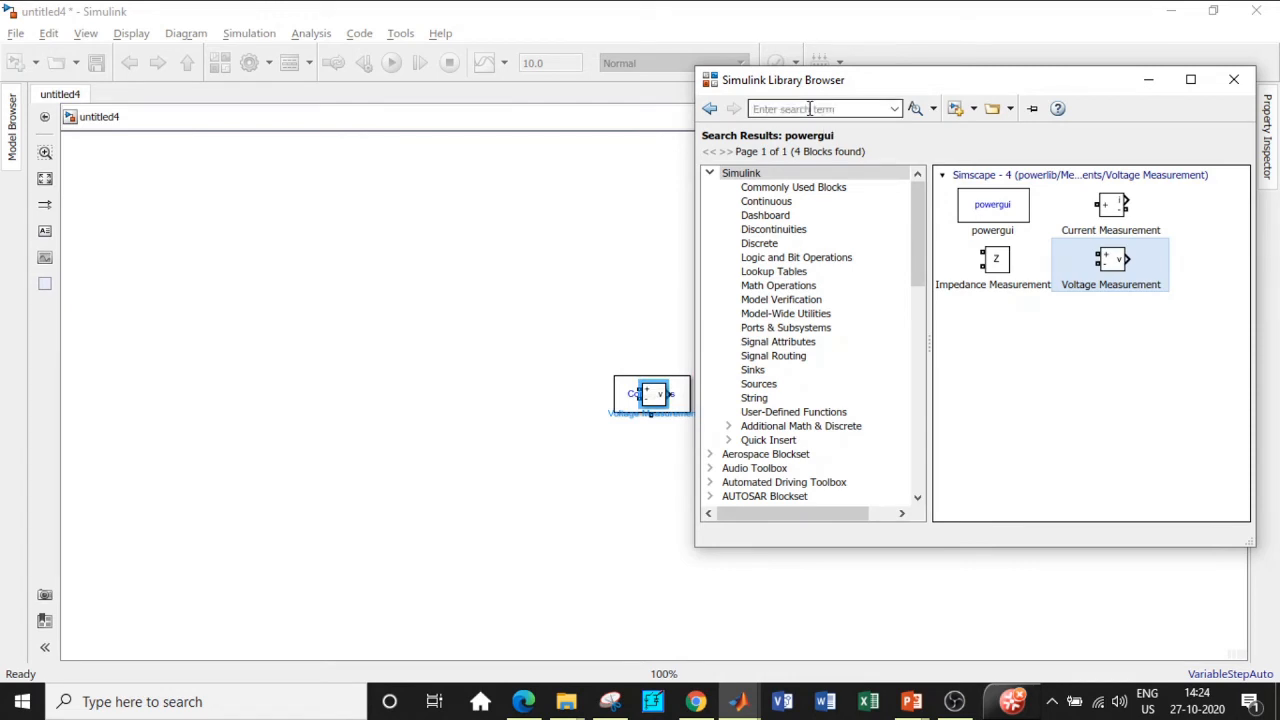
Step: Search 'mosfet' and add the Mosfet block to untitled4
type("s")
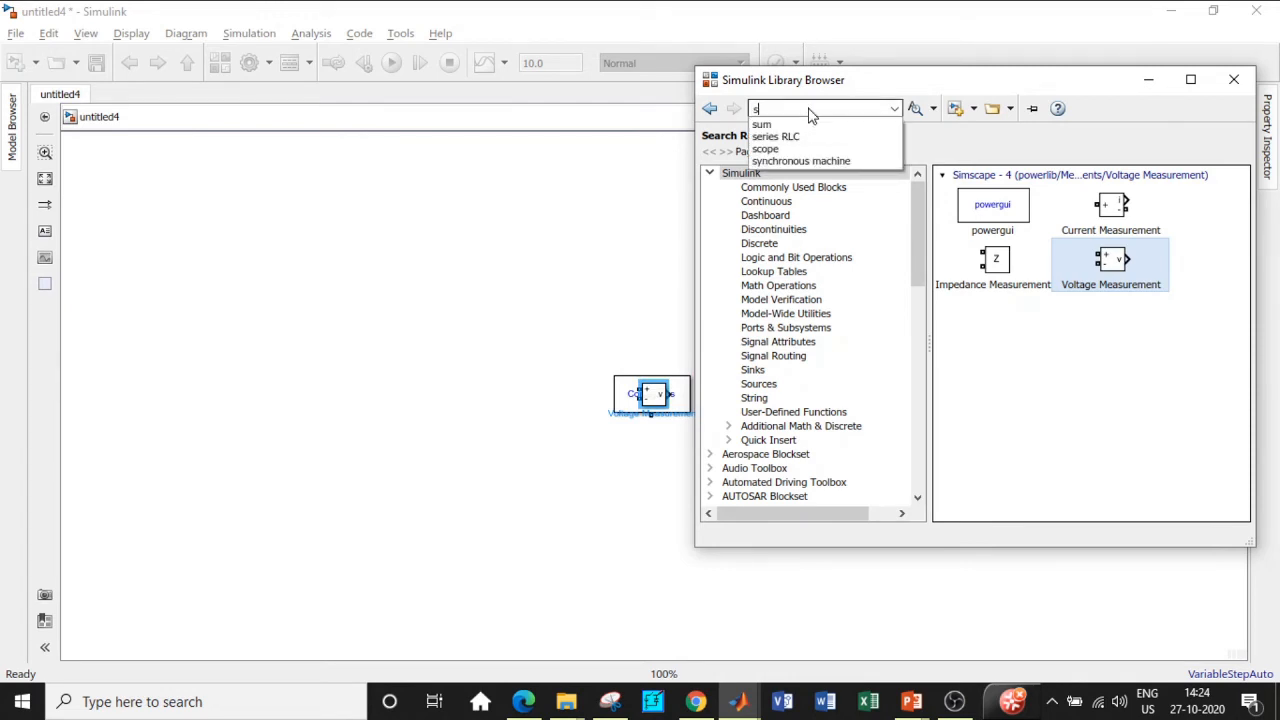
key("BackSpace")
type("mosf")
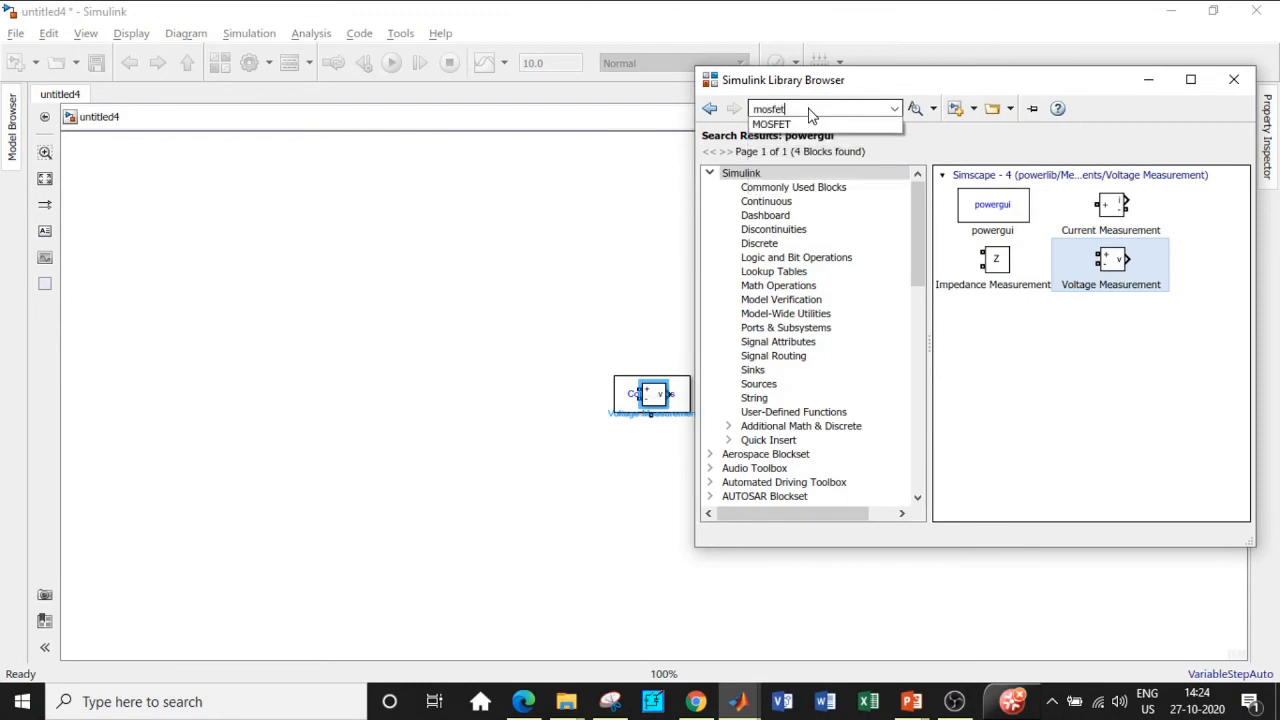
type("et")
key("Return")
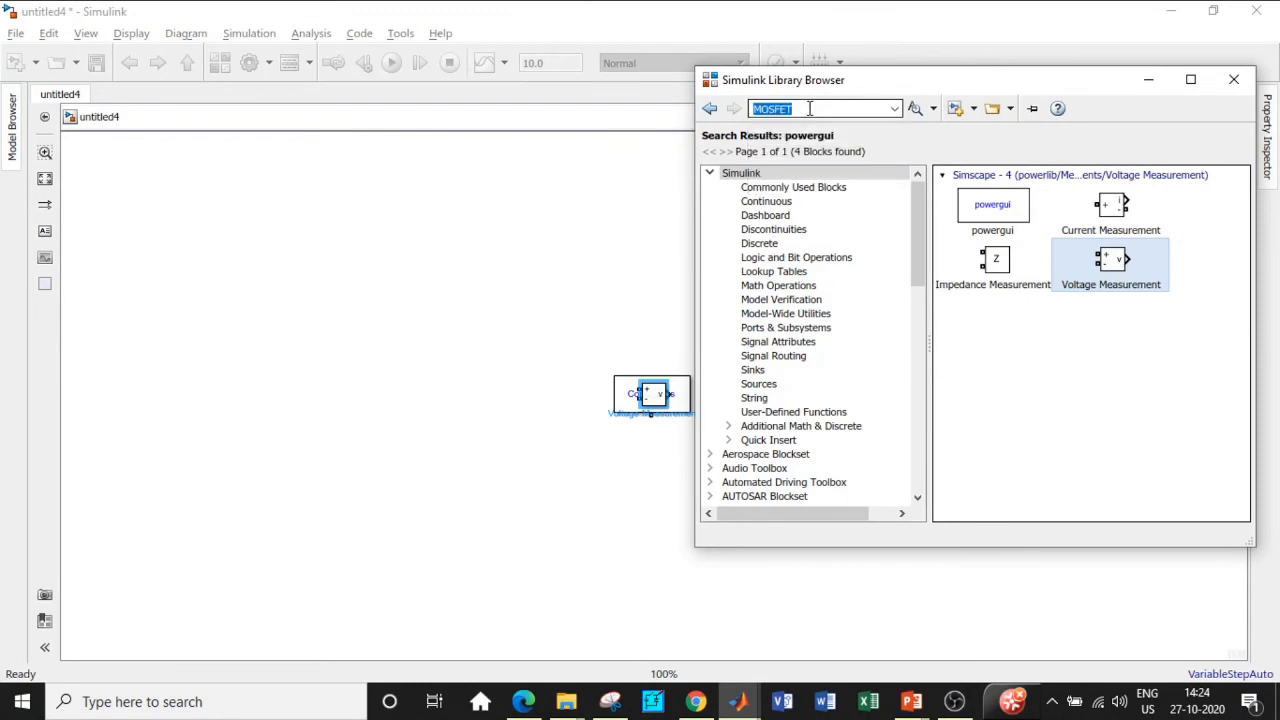
scroll(1066, 372, "down", 6)
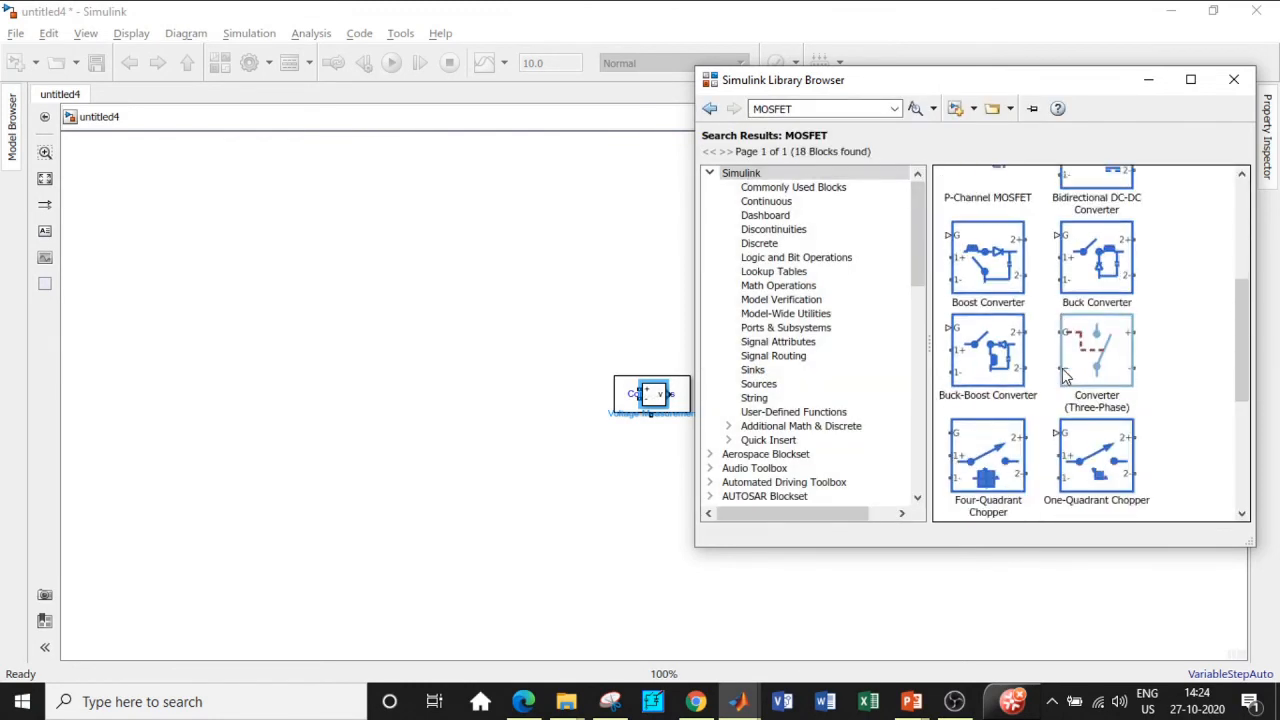
right_click(1094, 462)
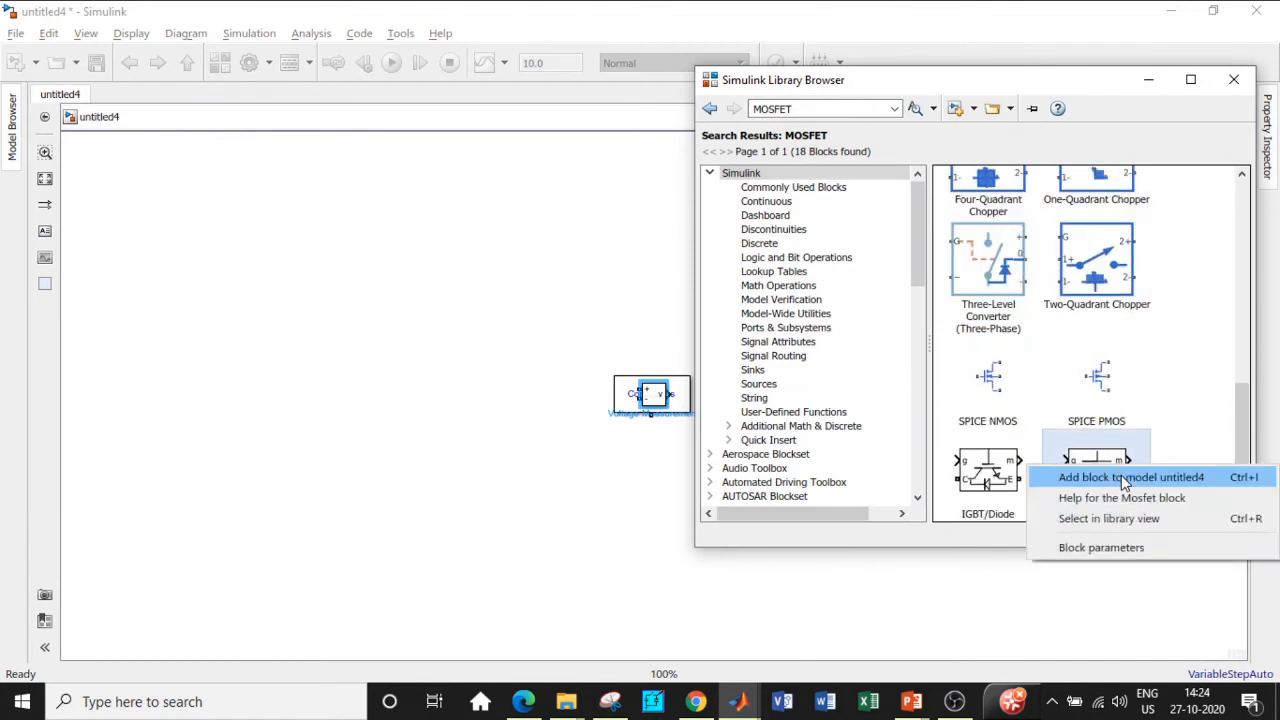
left_click(1118, 475)
Step: Search 'diode' and add the Diode block to untitled4
left_click(797, 107)
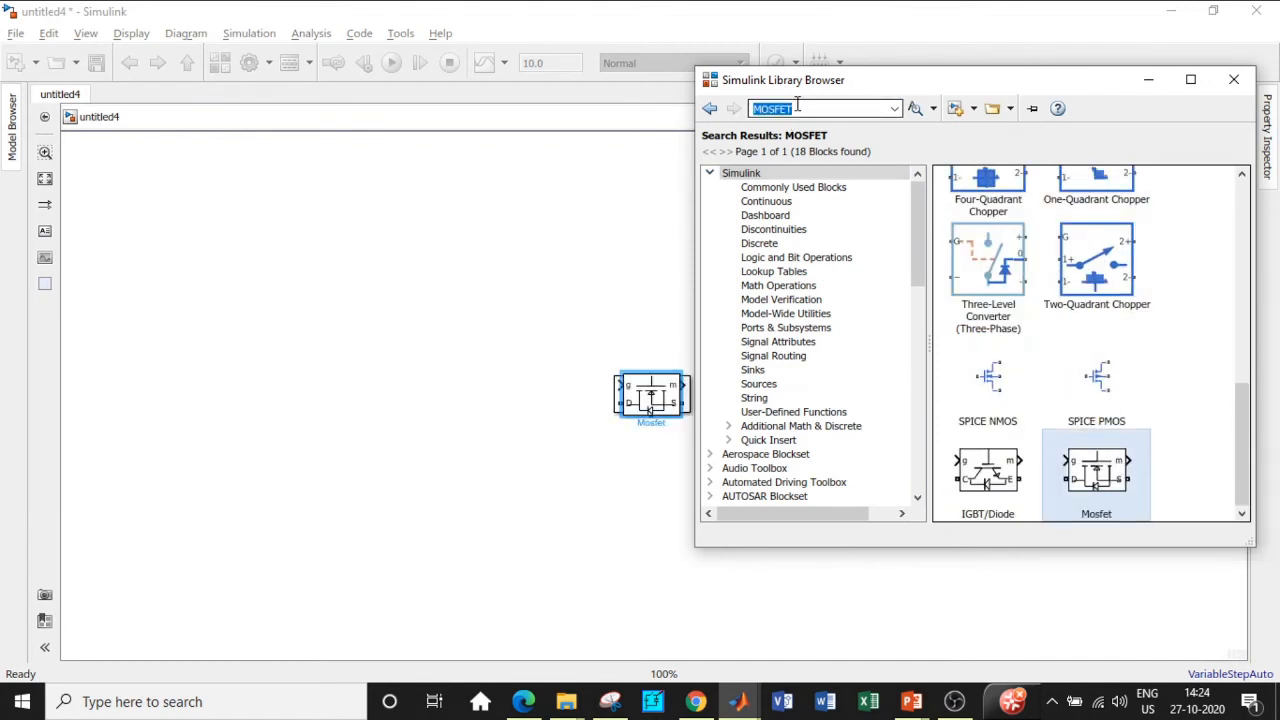
type("diode")
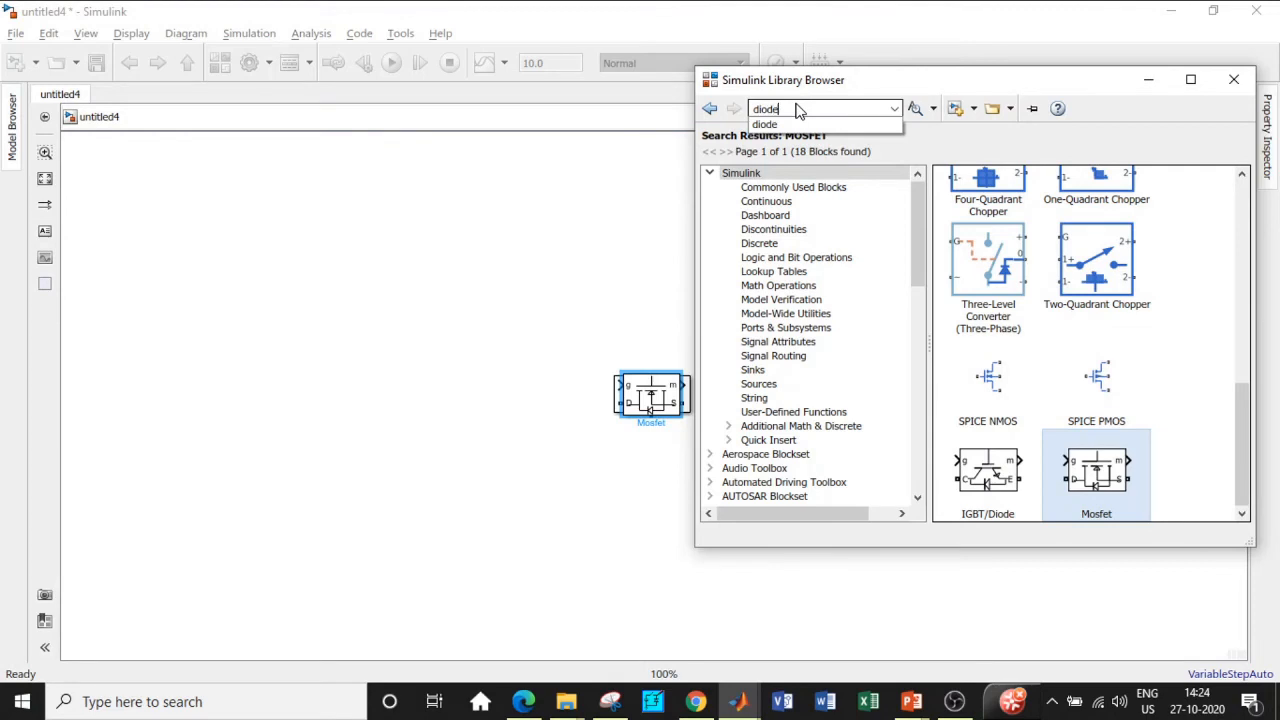
key("Return")
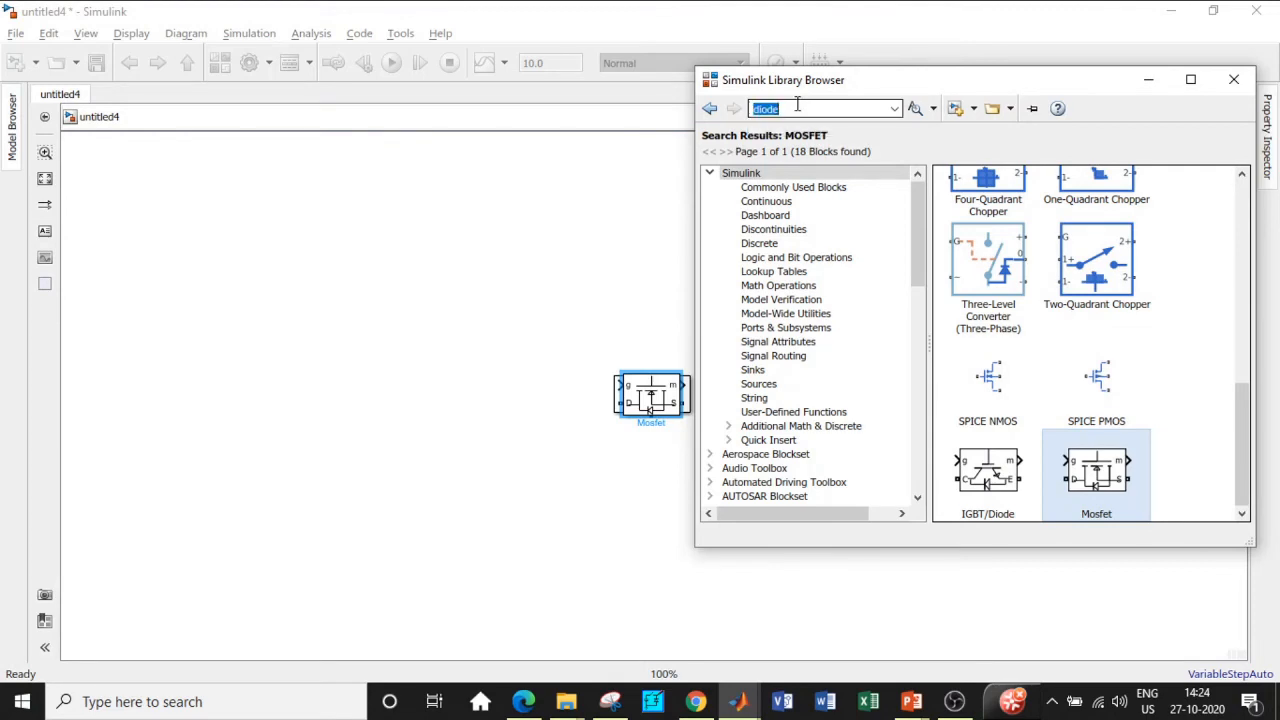
key("Return")
scroll(1065, 305, "down", 3)
scroll(1068, 308, "down", 6)
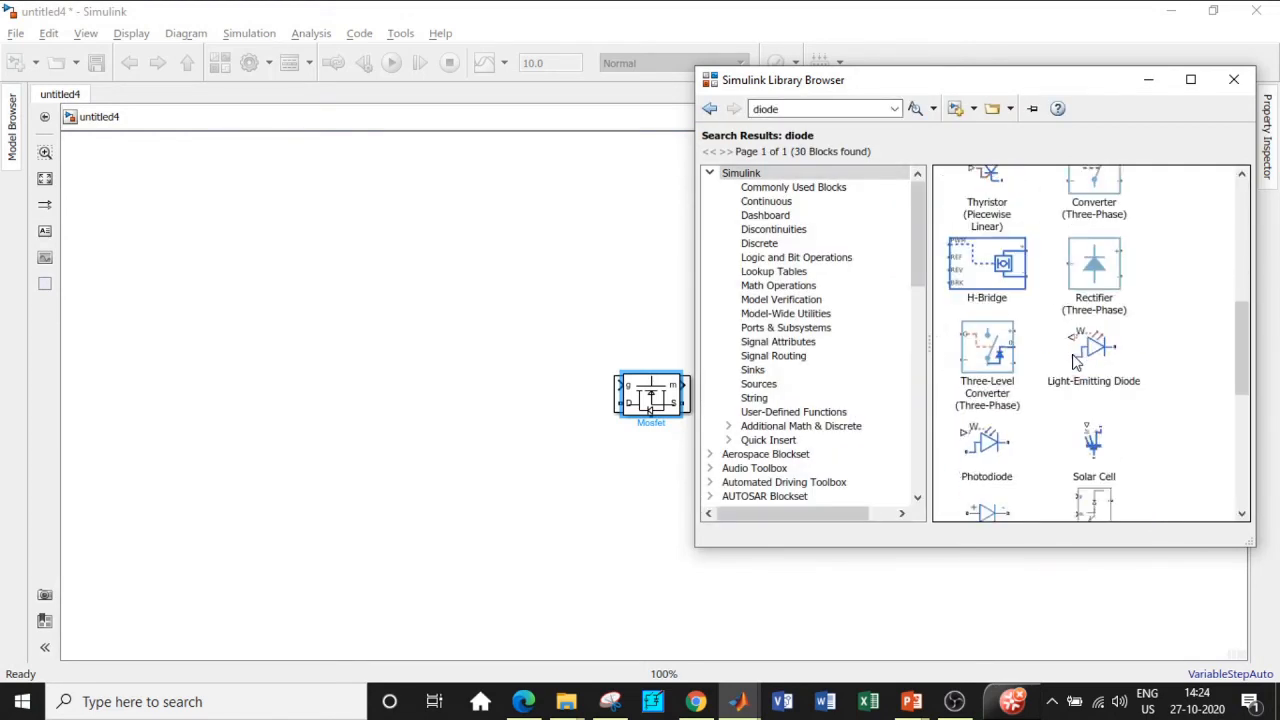
right_click(1100, 310)
left_click(1105, 317)
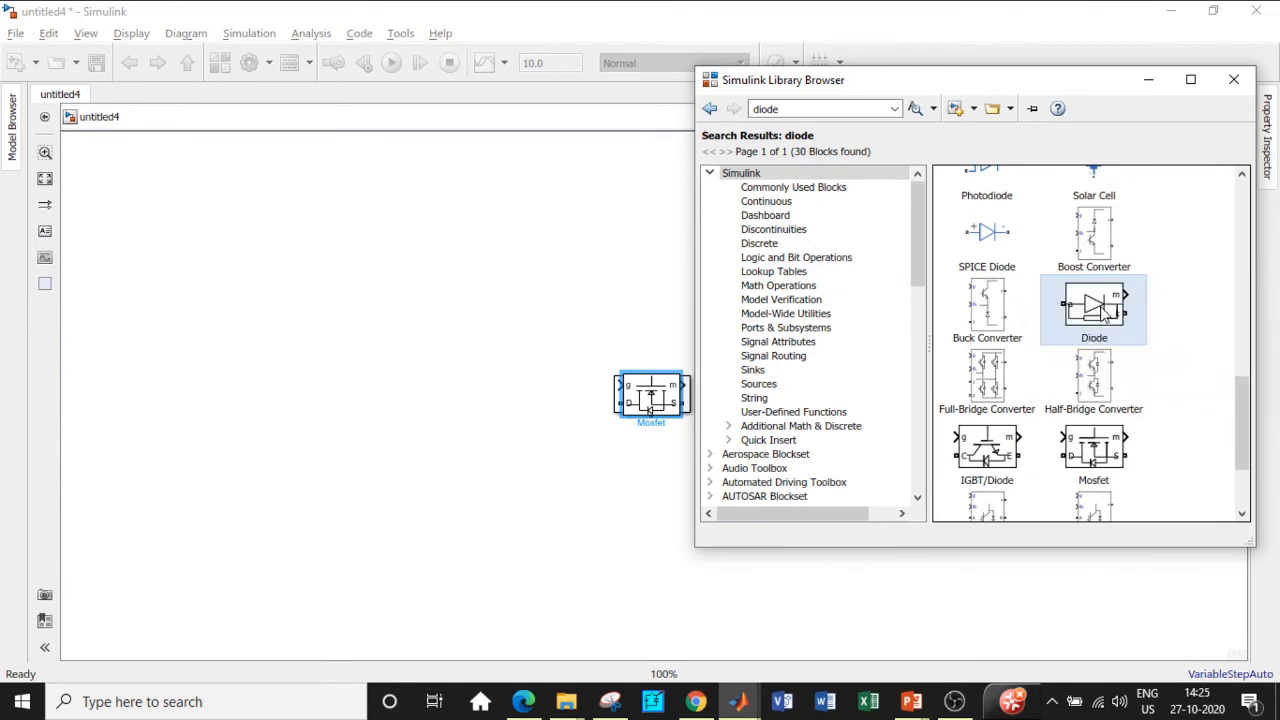
left_click(820, 107)
Step: Search 'series RLC' and add the Series RLC Branch block to untitled4
type("series")
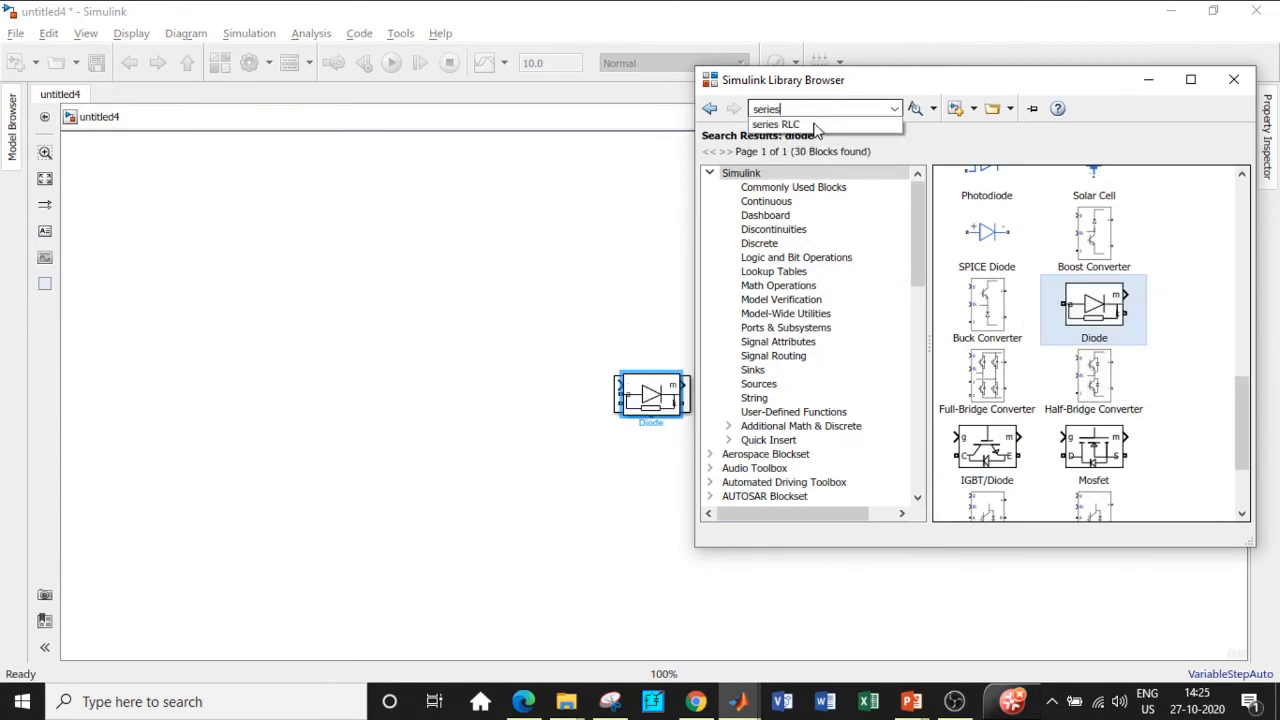
left_click(815, 126)
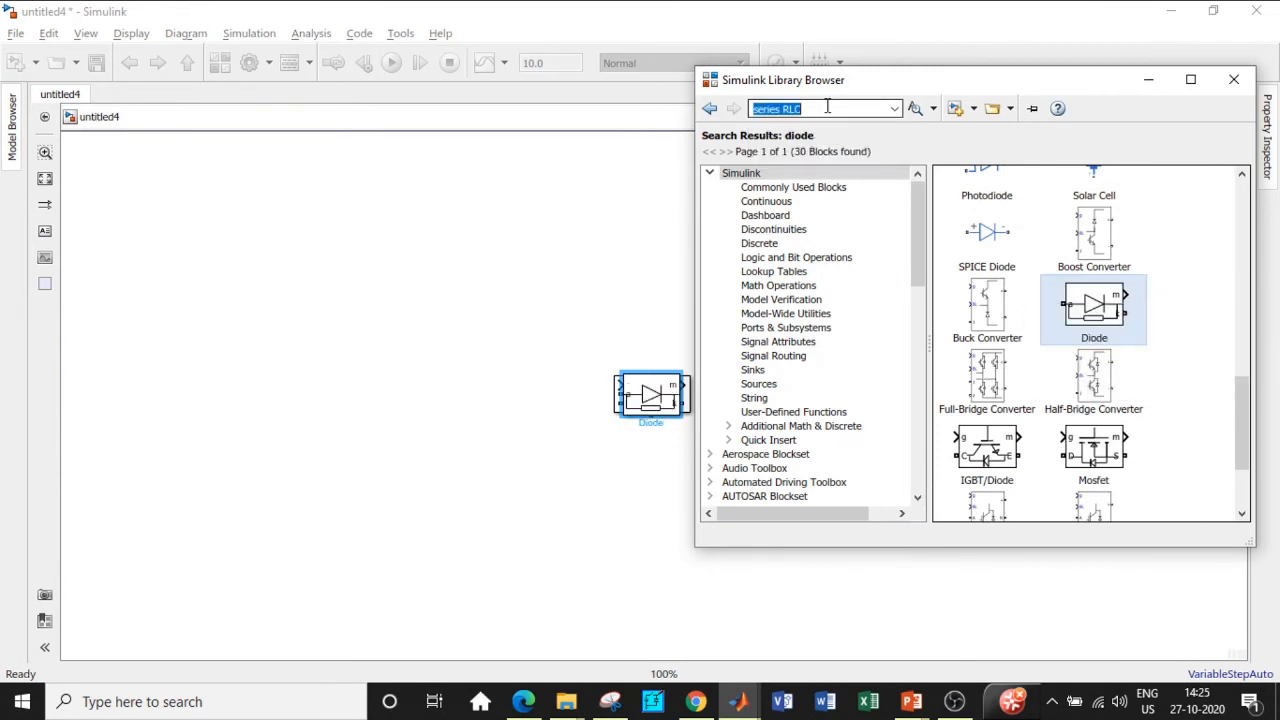
key("Return")
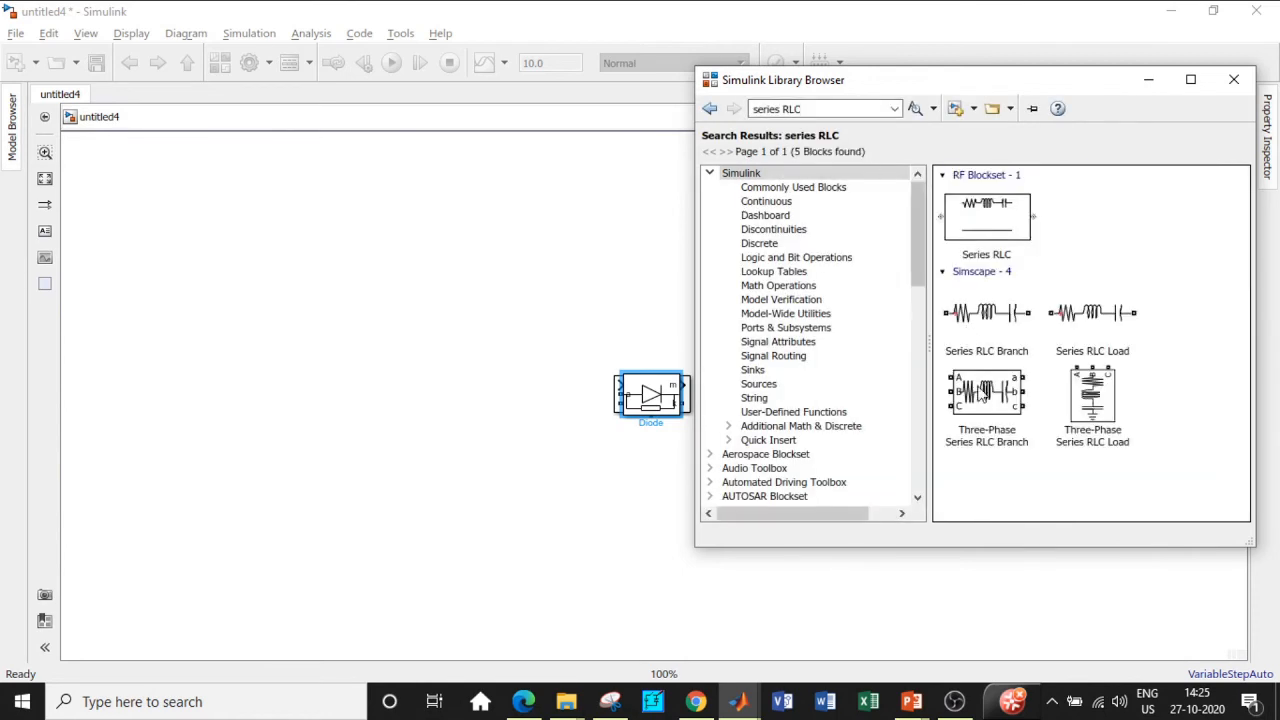
left_click(992, 333)
right_click(992, 333)
left_click(1040, 331)
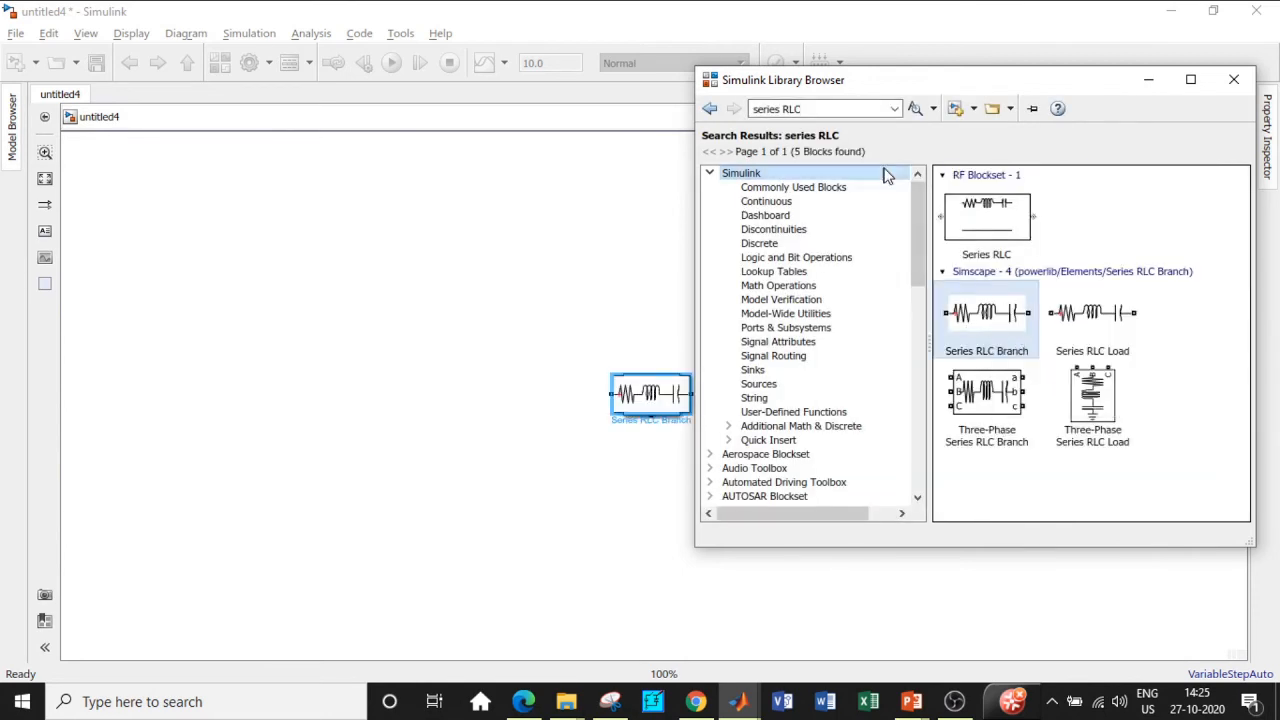
Step: Search 'scope' and add the Scope block to untitled4
left_click(810, 109)
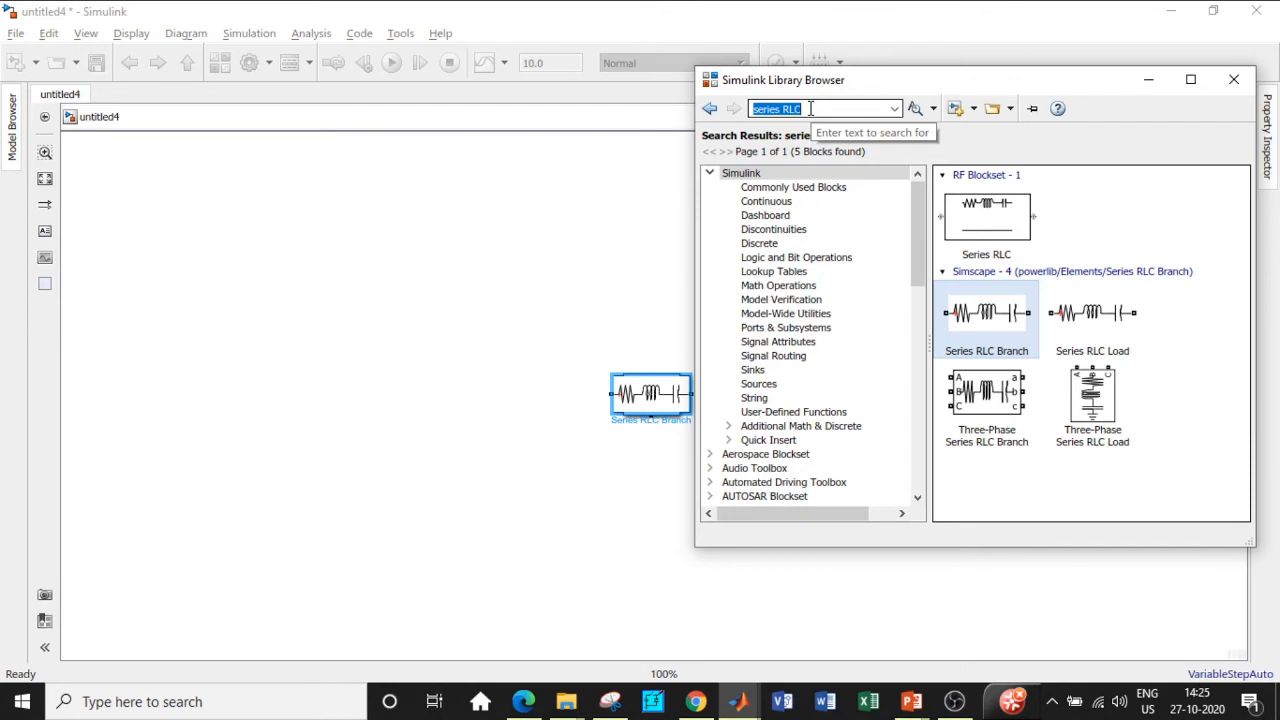
key("BackSpace")
type("scope")
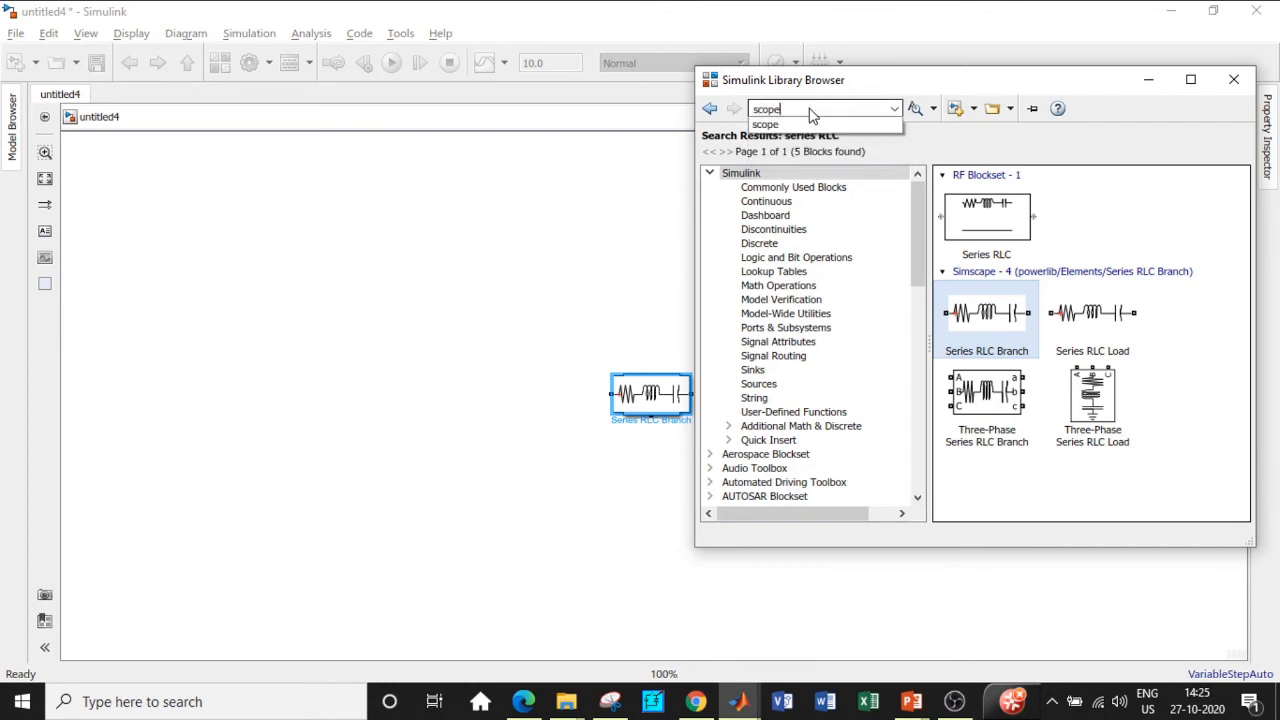
key("Return")
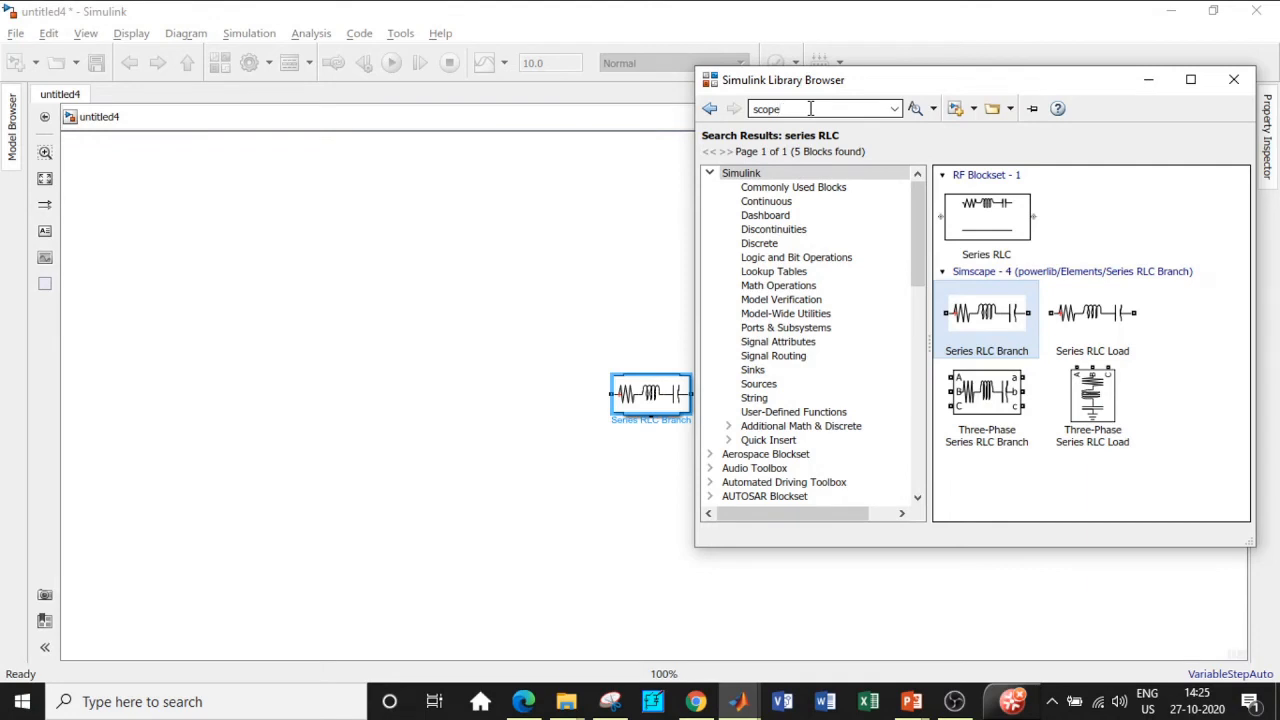
key("Return")
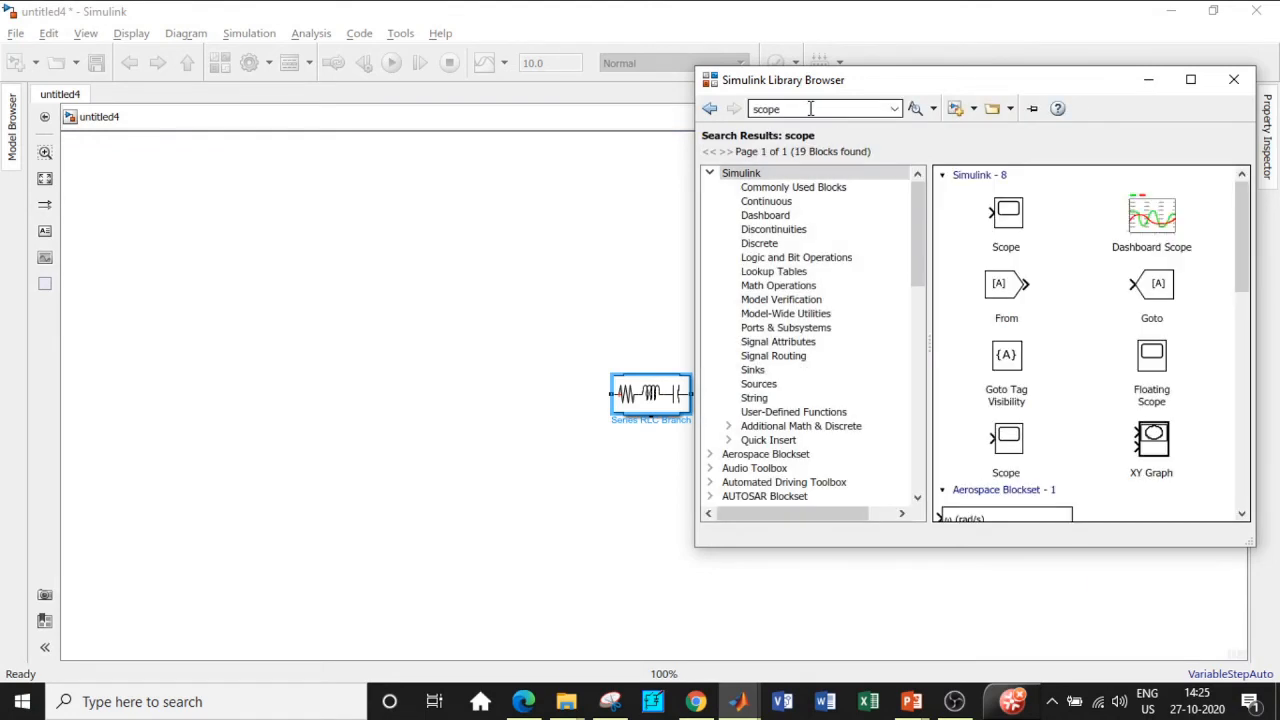
left_click(1010, 222)
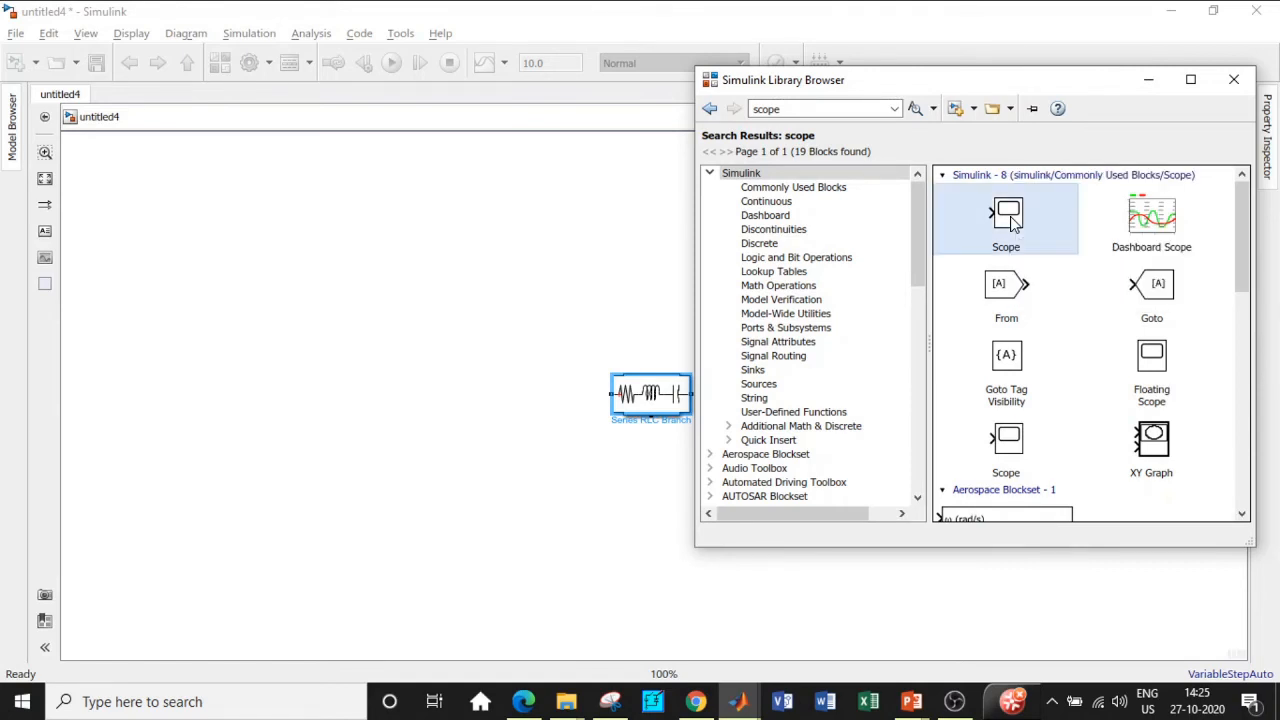
right_click(1012, 224)
left_click(1040, 232)
Step: Search 'constant' and add the Constant block to untitled4
double_click(793, 107)
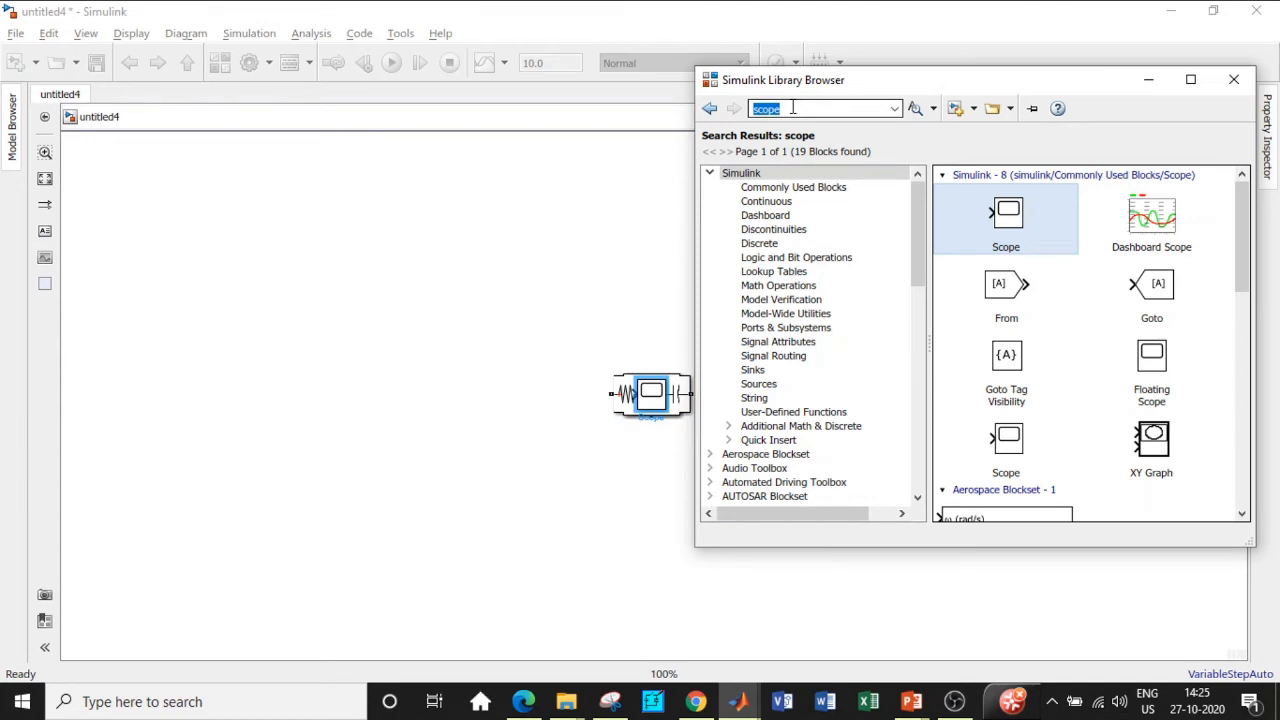
key("BackSpace")
type("Cons")
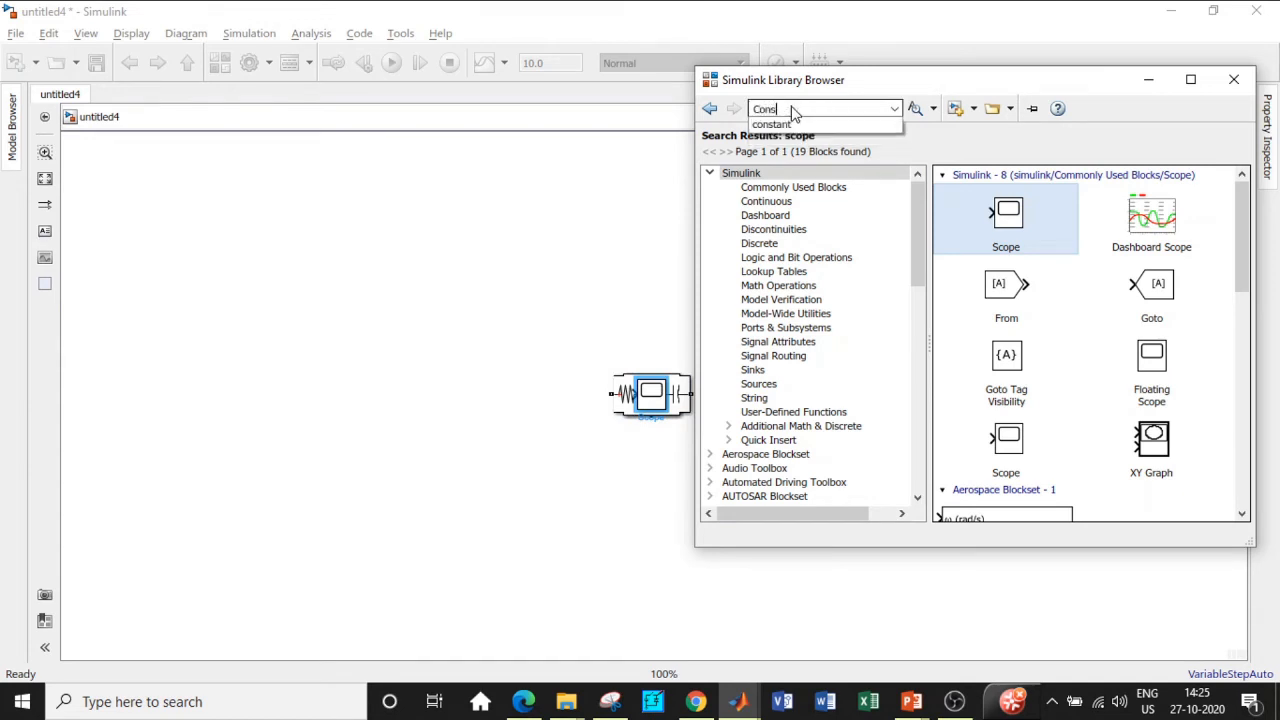
left_click(795, 124)
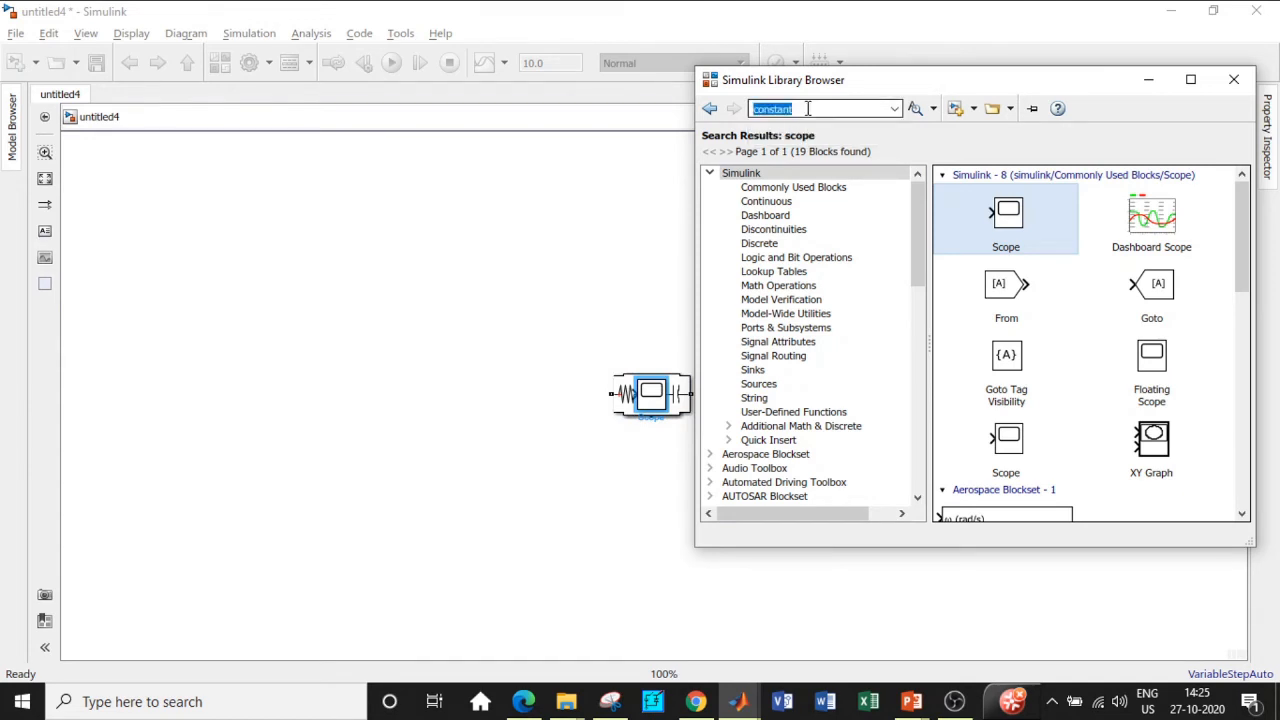
key("Return")
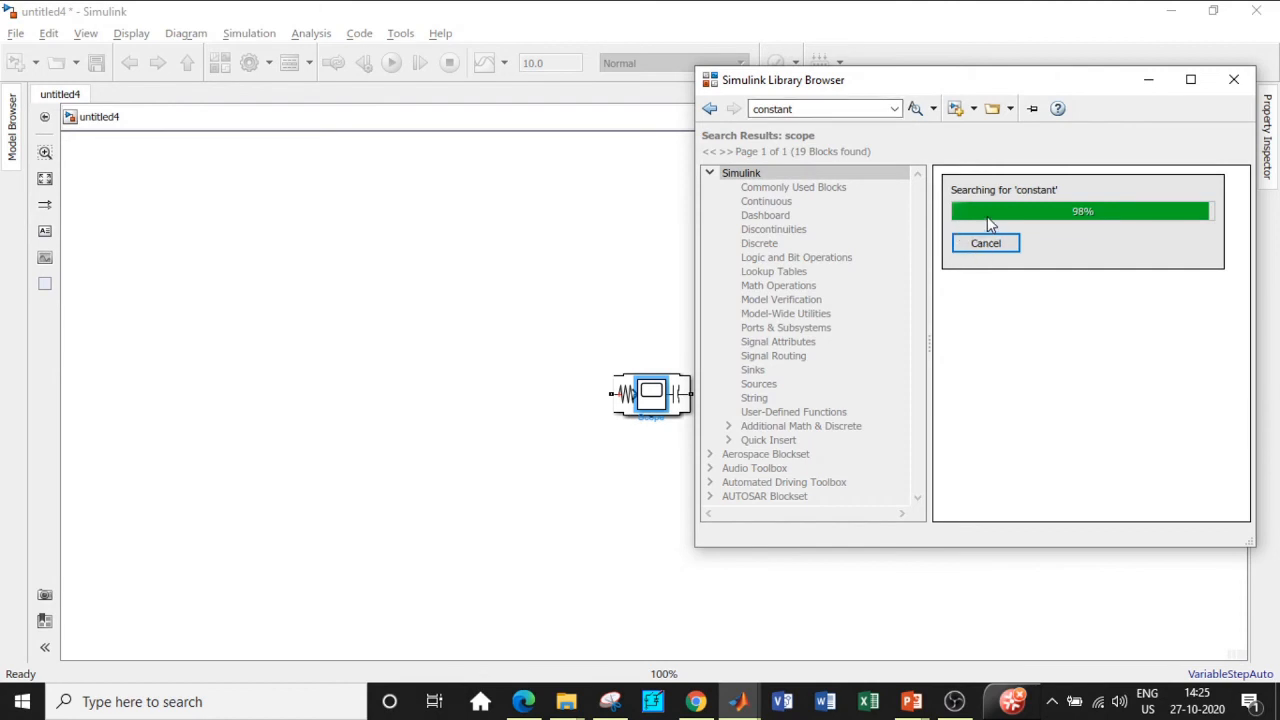
left_click(1015, 222)
right_click(1047, 231)
left_click(1065, 234)
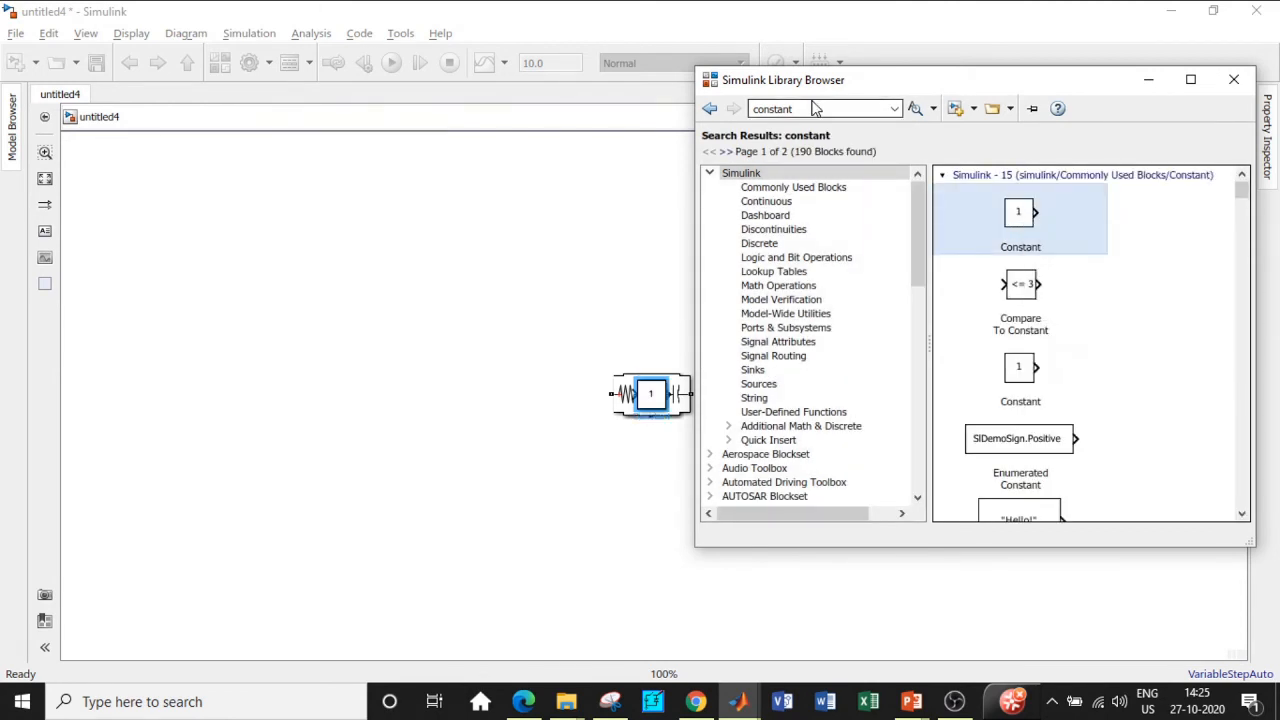
Step: Search the Library Browser for 'sum' blocks
double_click(806, 108)
type("sum")
key("Return")
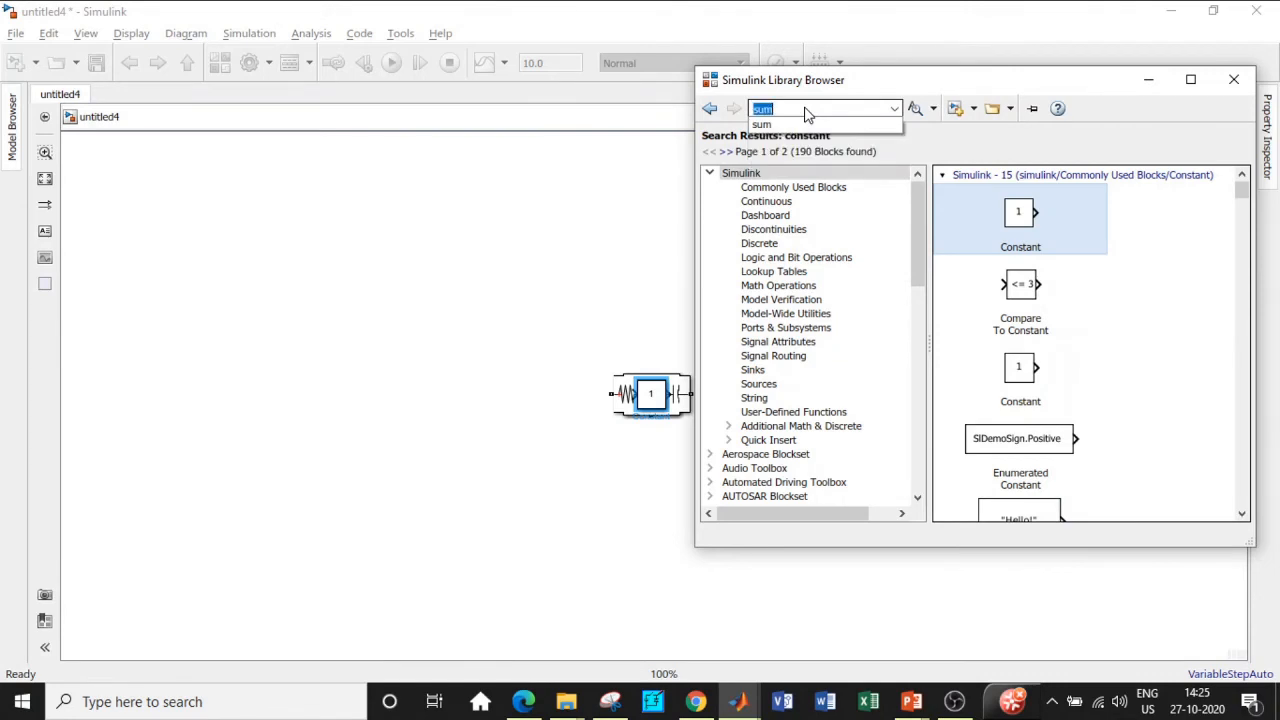
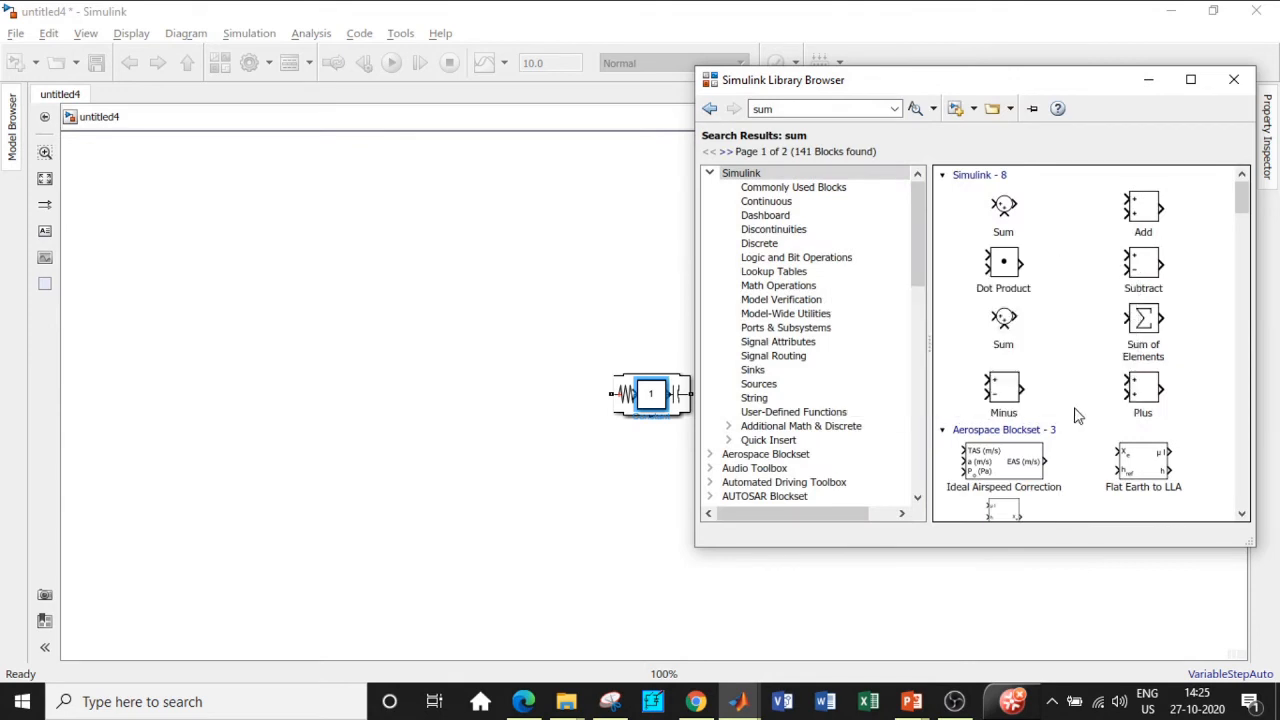
Step: Add the Subtract block and the PWM Generator (DC-DC) block to untitled4
right_click(1140, 270)
left_click(1155, 276)
left_click(789, 109)
type("pwm generator")
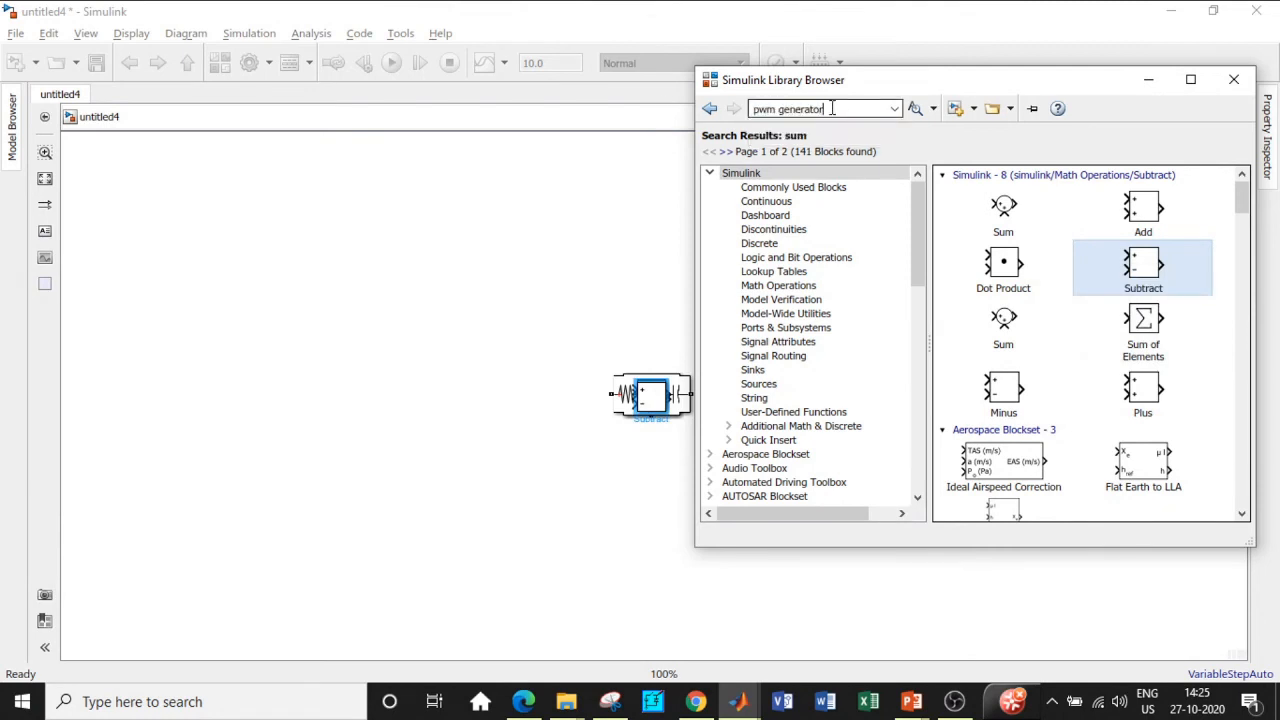
key("Return")
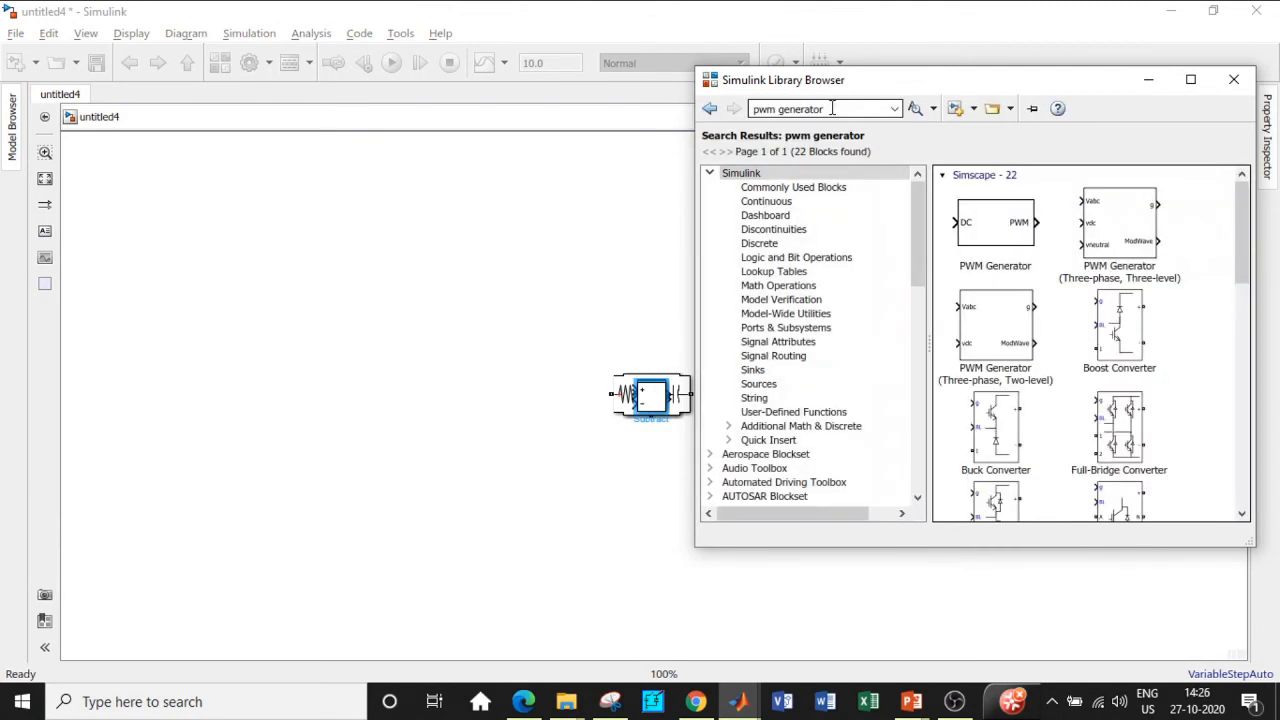
scroll(1092, 262, "down", 10)
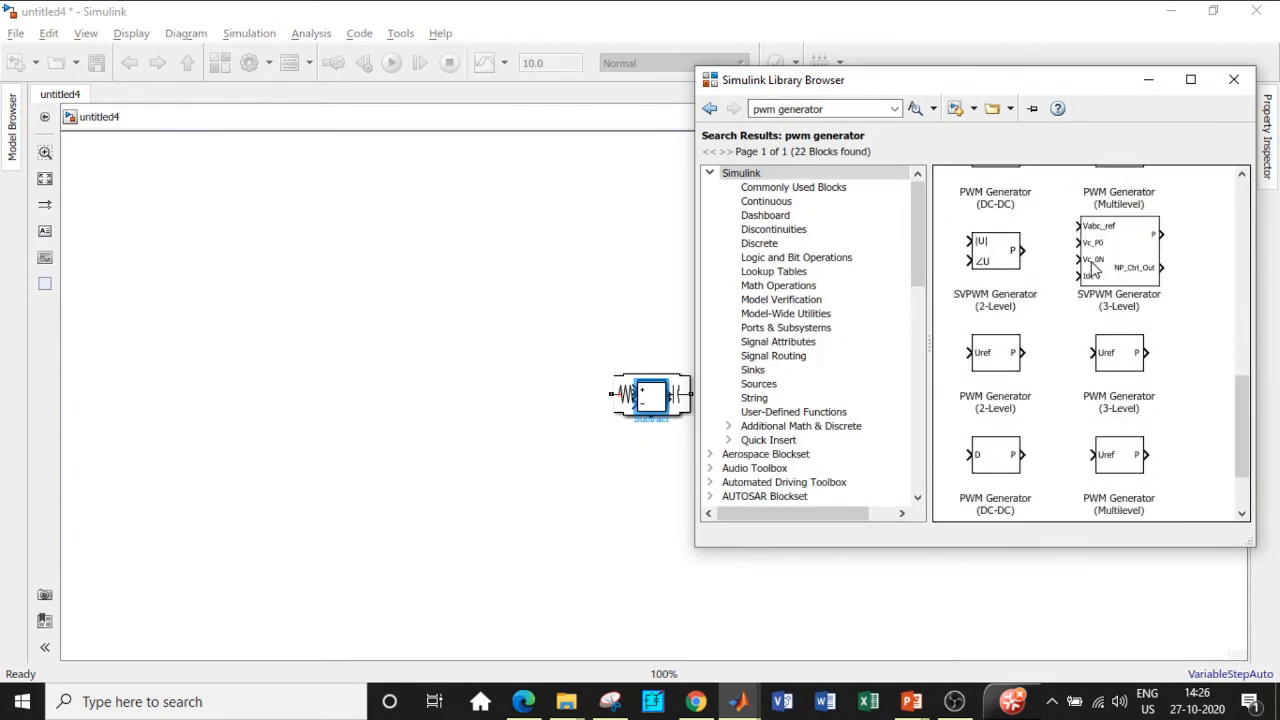
left_click(1010, 366)
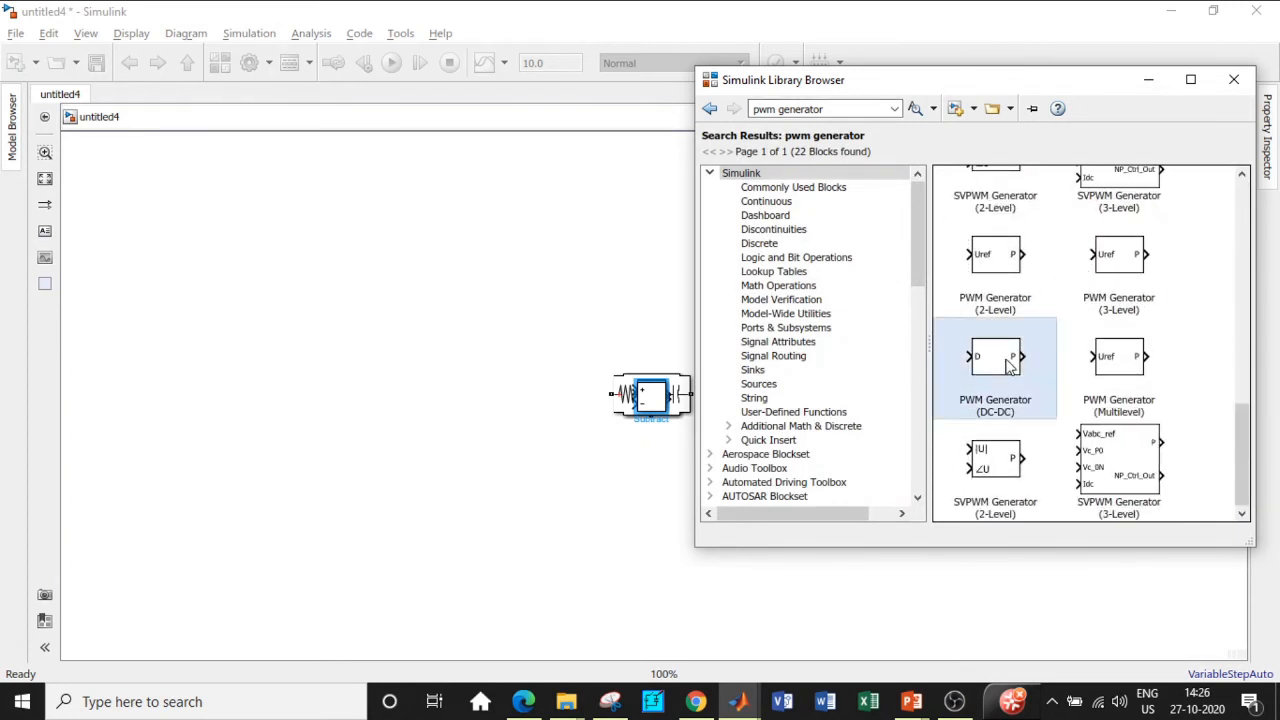
right_click(1010, 366)
left_click(1030, 372)
Step: Search 'fuzzy' and add the Fuzzy Logic Controller block to untitled4
left_click(818, 110)
key("BackSpace")
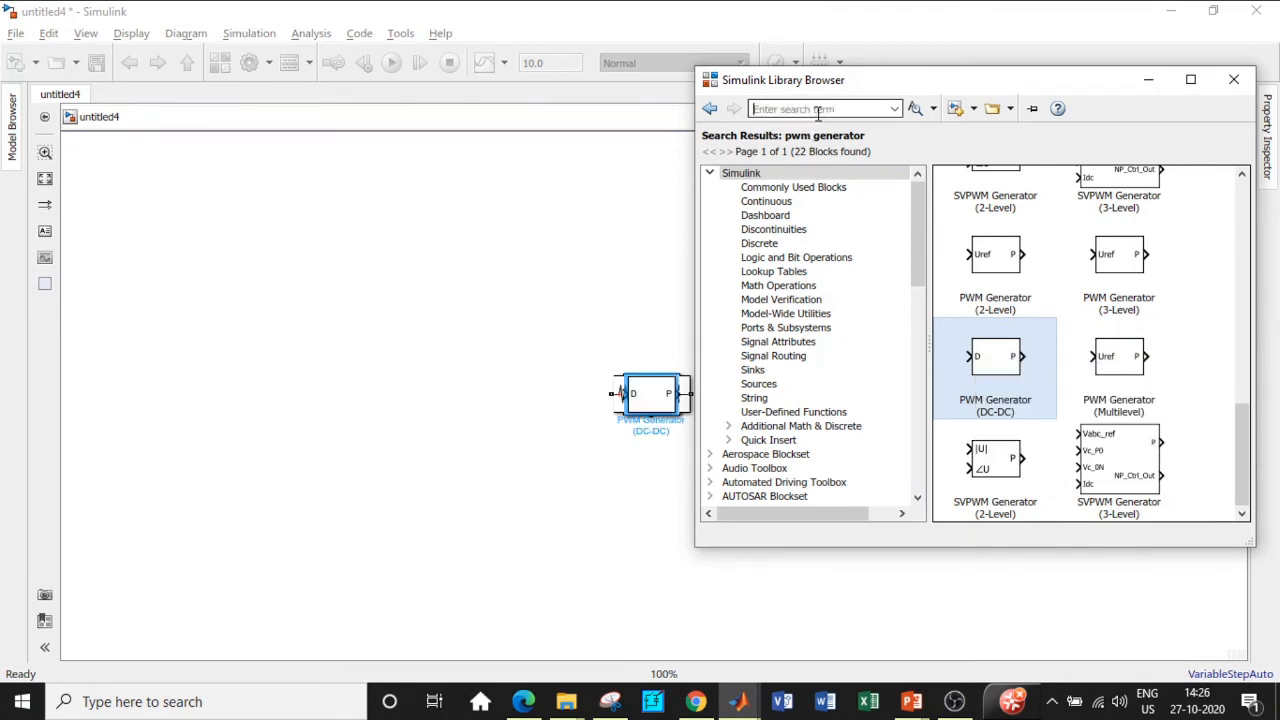
type("fuzzy")
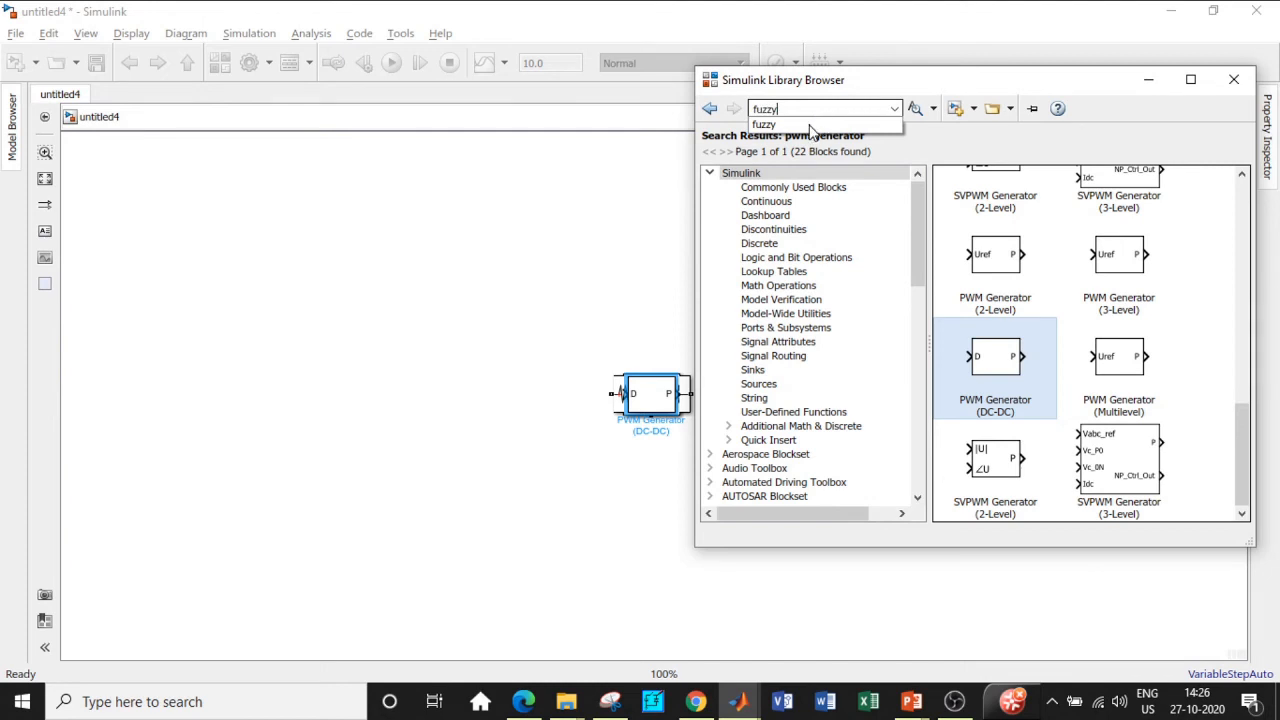
key("Return")
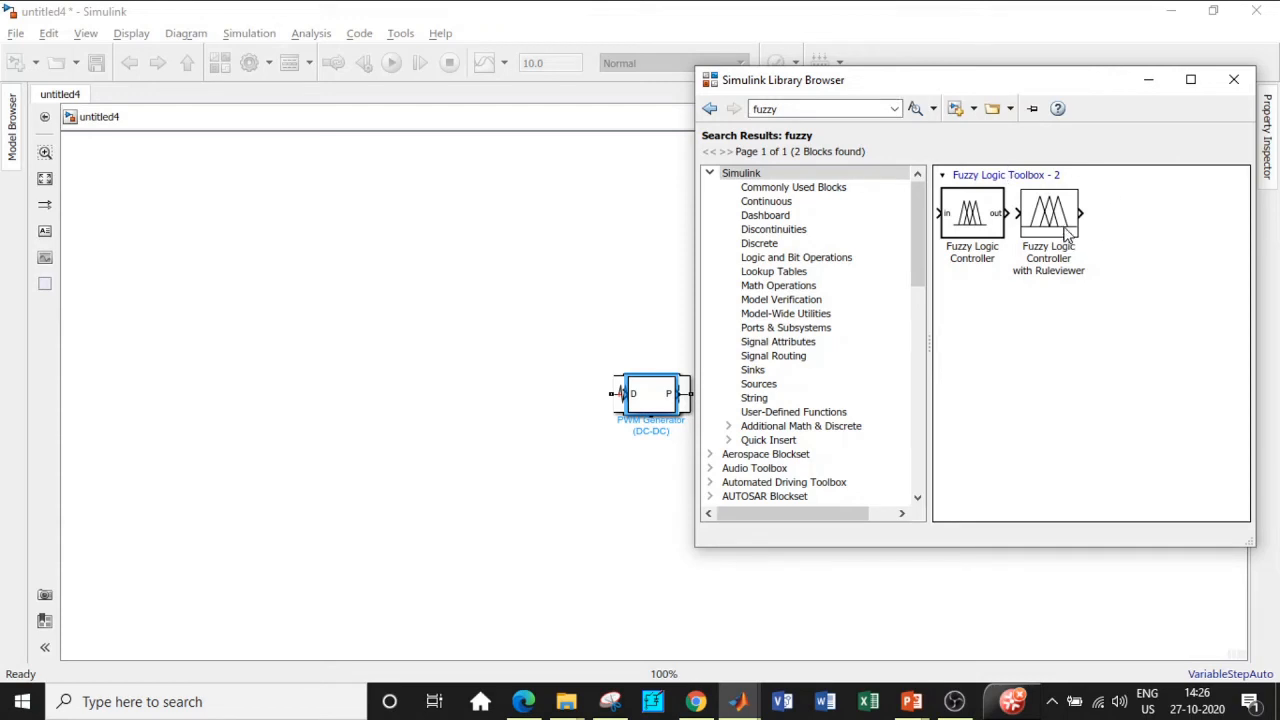
right_click(964, 210)
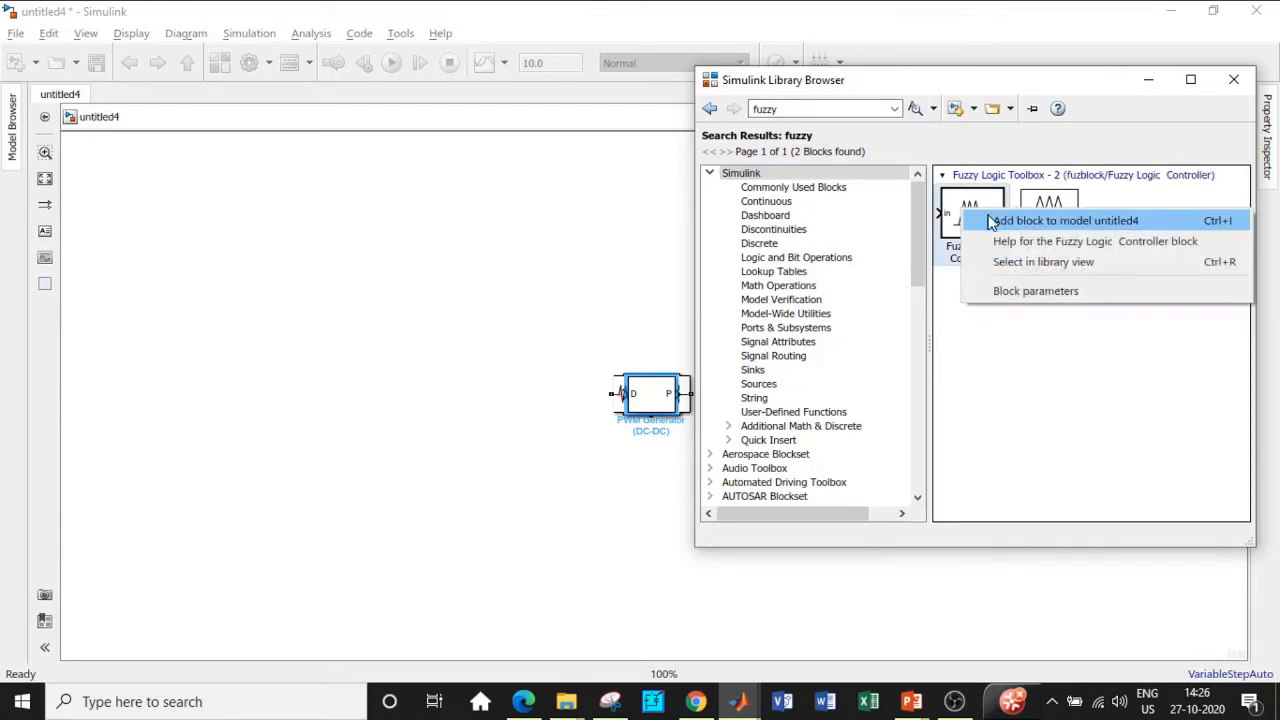
left_click(990, 221)
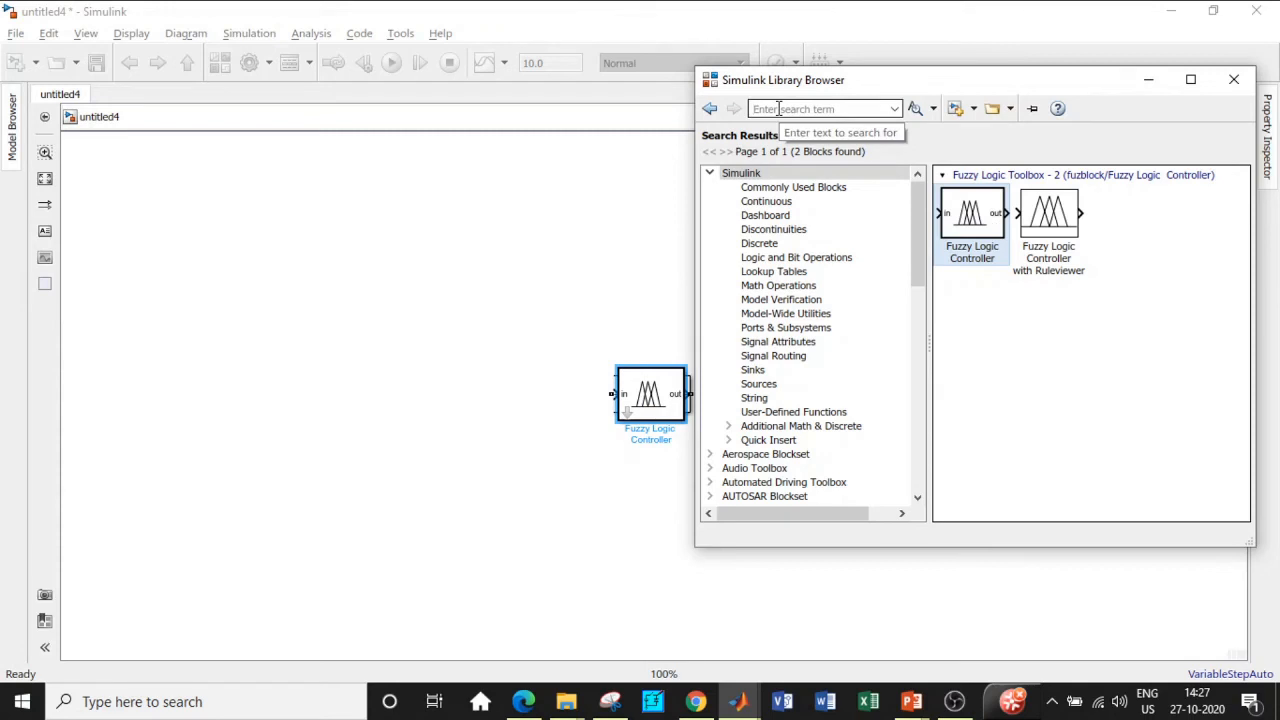
Step: Search 'mux' and add the Mux block to untitled4
left_click(779, 108)
type("Mux")
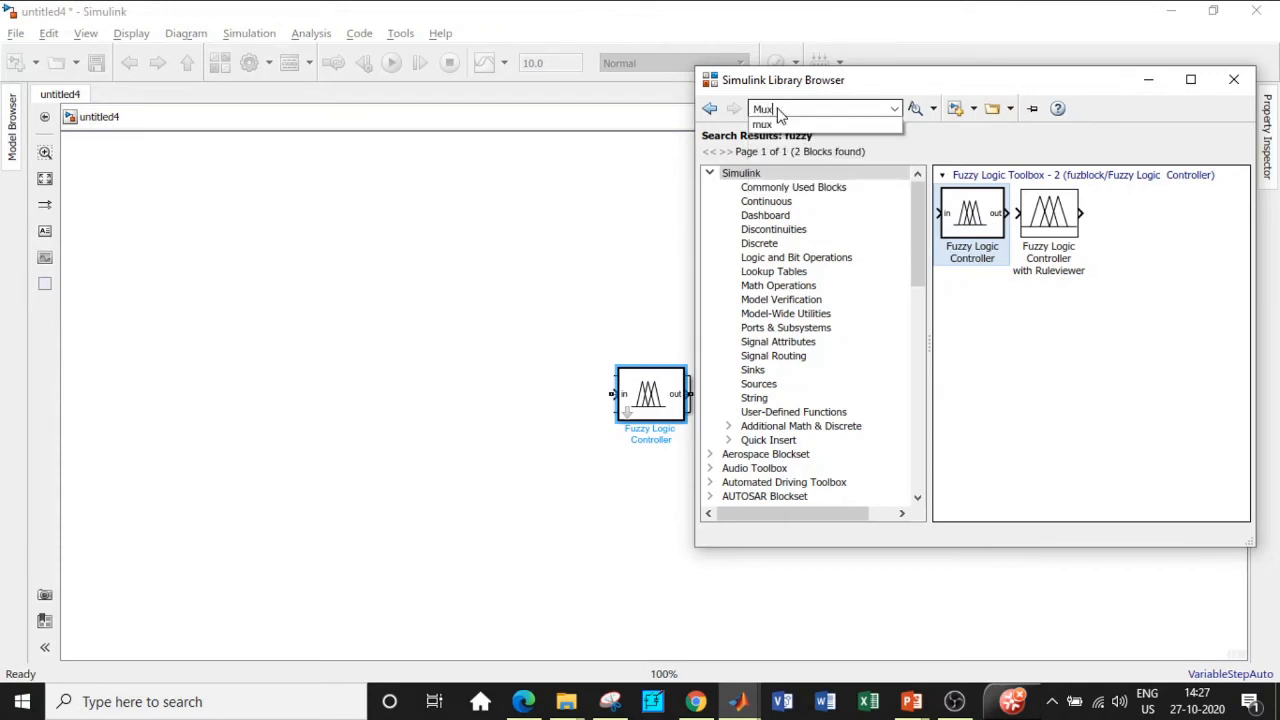
left_click(781, 125)
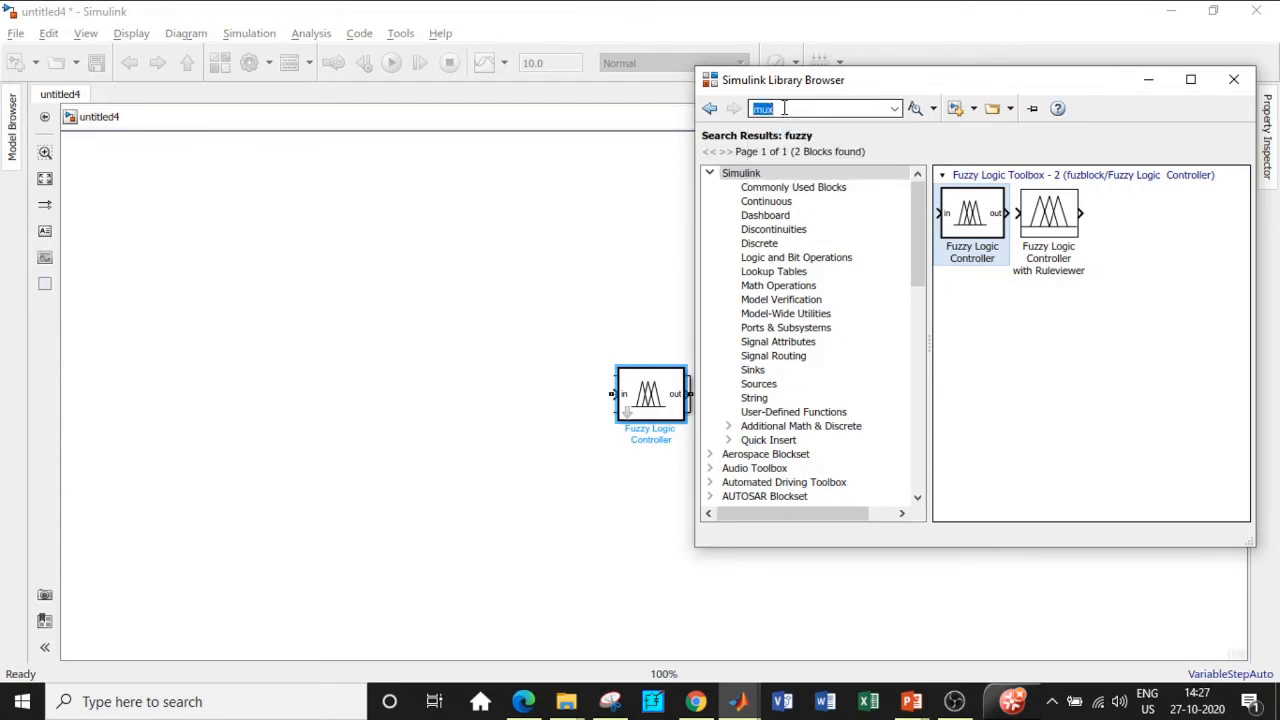
right_click(1095, 225)
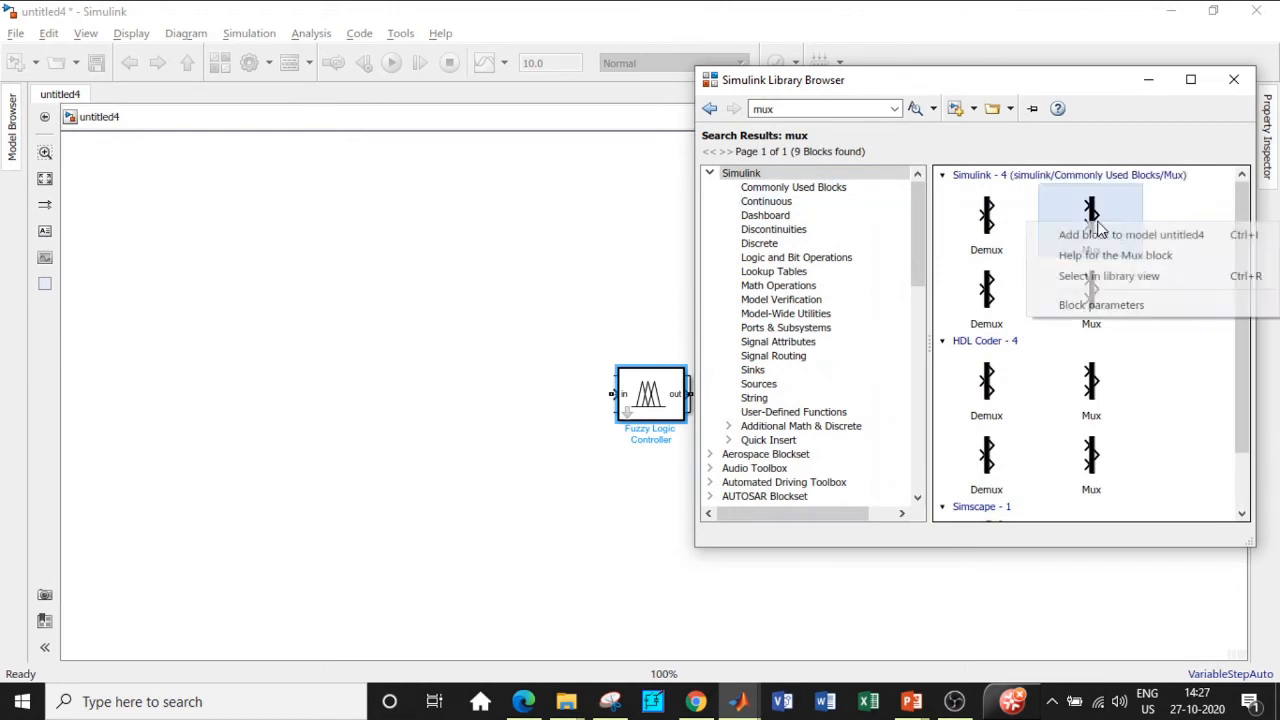
left_click(1099, 234)
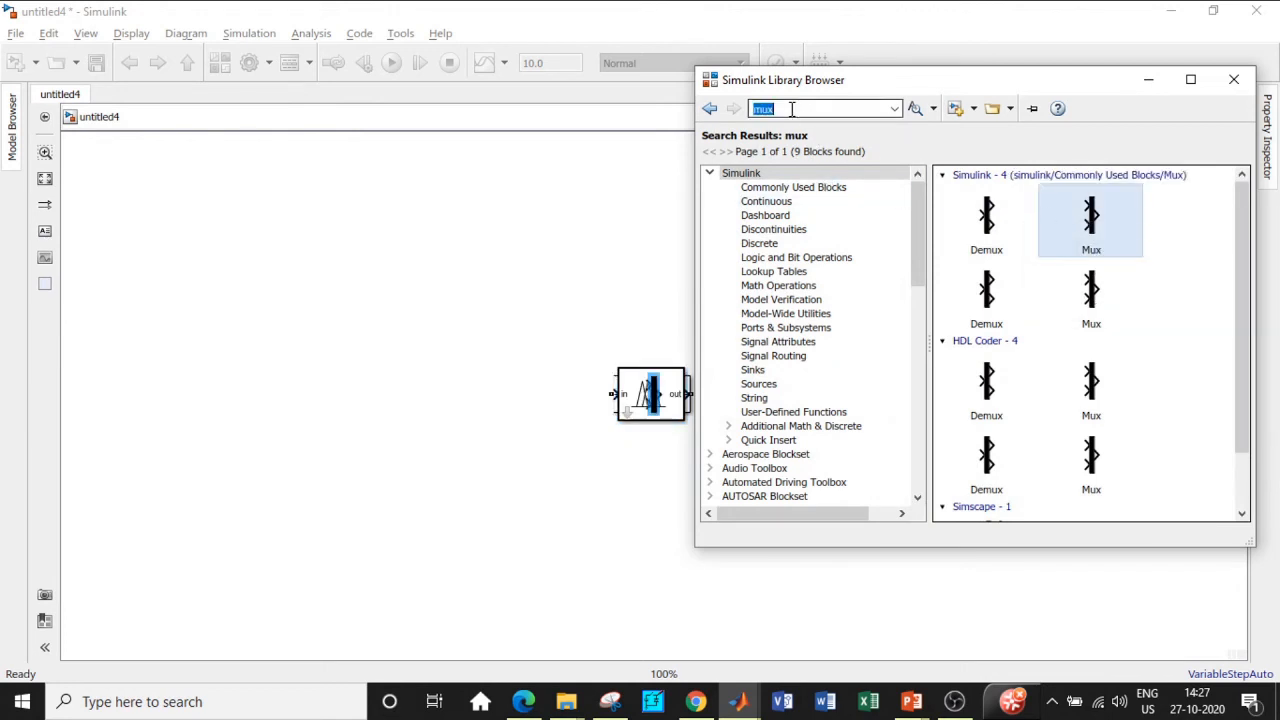
Step: Search 'memory' and add the Memory block to untitled4
type("memory")
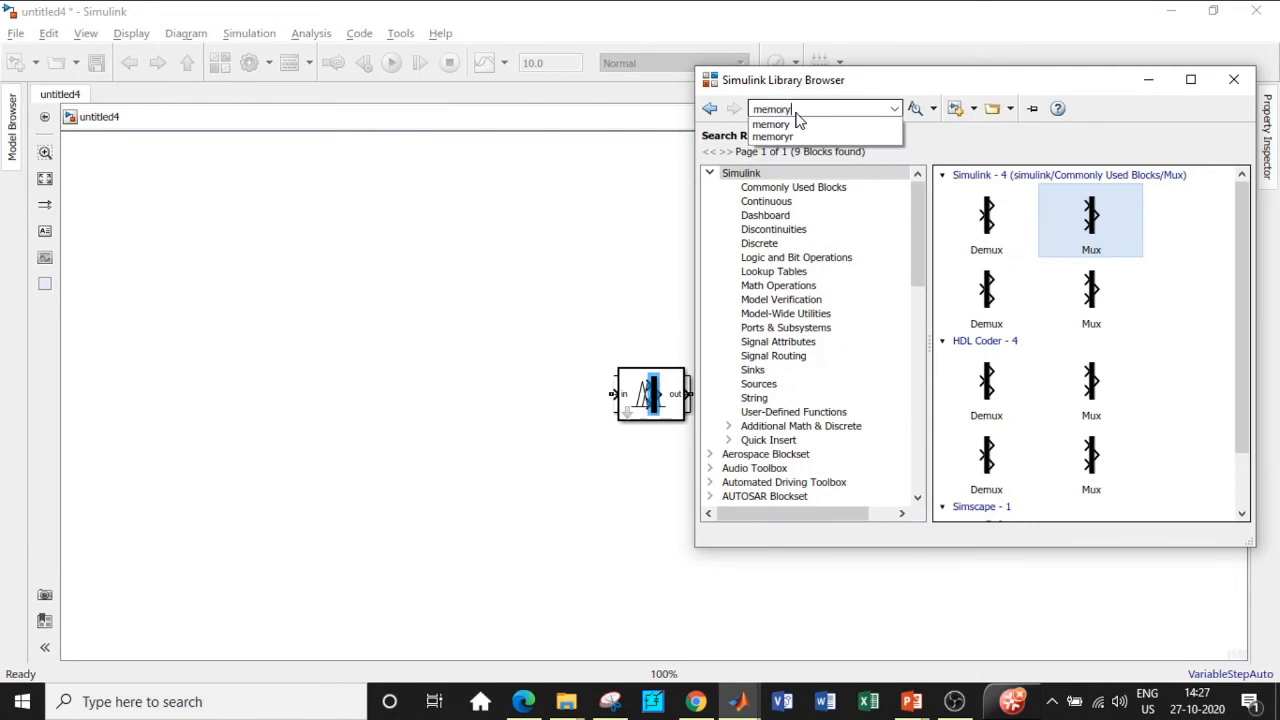
left_click(800, 123)
key("Return")
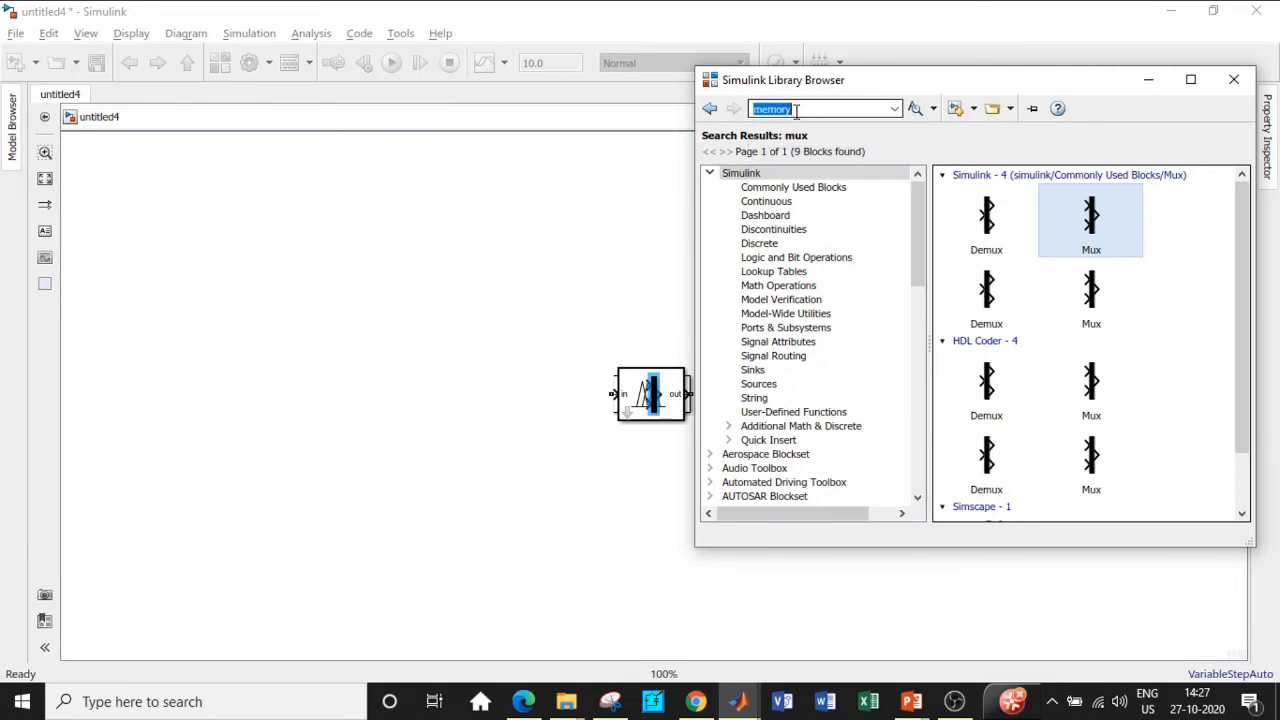
left_click(1005, 215)
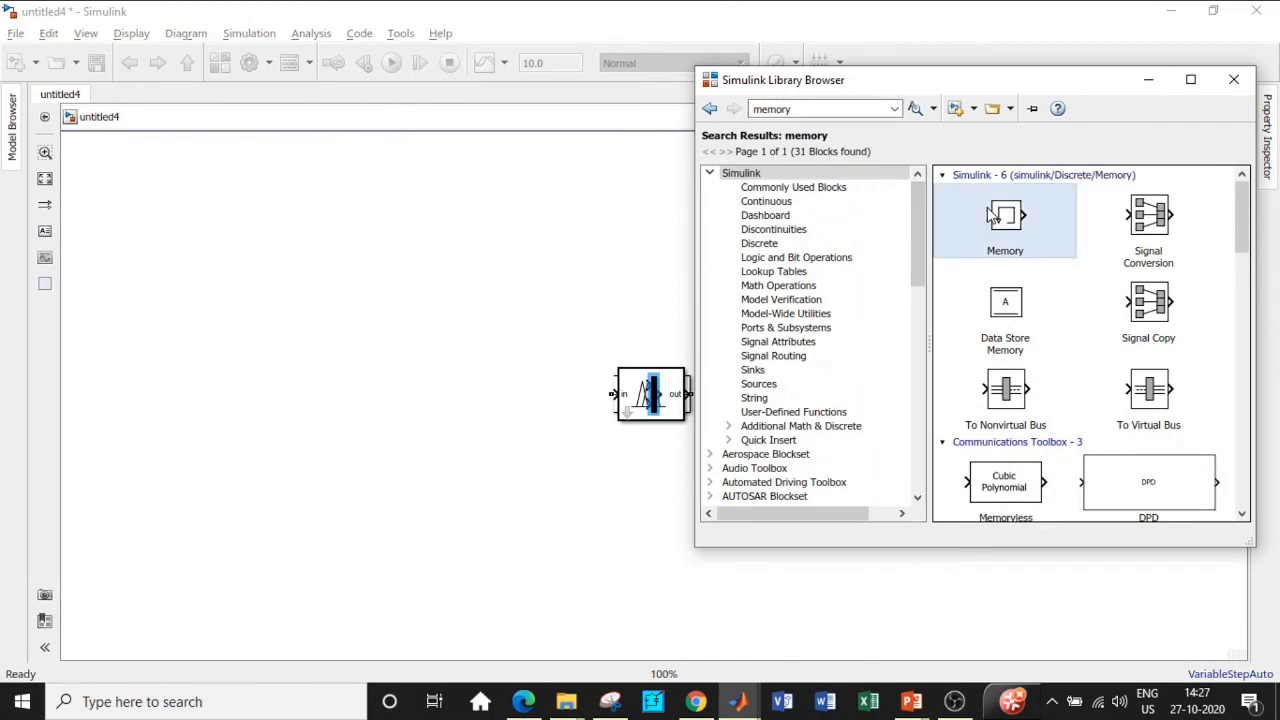
right_click(990, 210)
left_click(1030, 217)
left_click(697, 346)
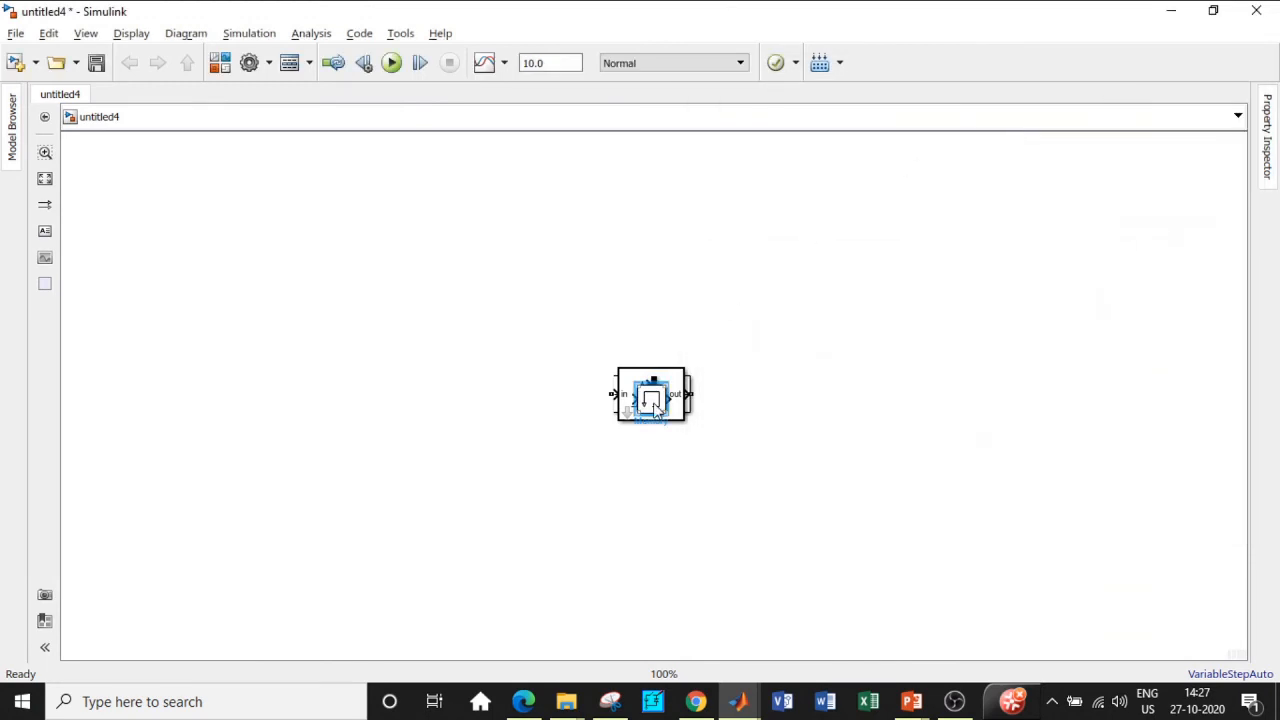
Step: Spread the stacked Memory, Mux, Diode, Mosfet and Voltage Measurement blocks across the diagram
left_click_drag(654, 402, 673, 524)
left_click_drag(654, 394, 754, 267)
left_click_drag(659, 418, 517, 319)
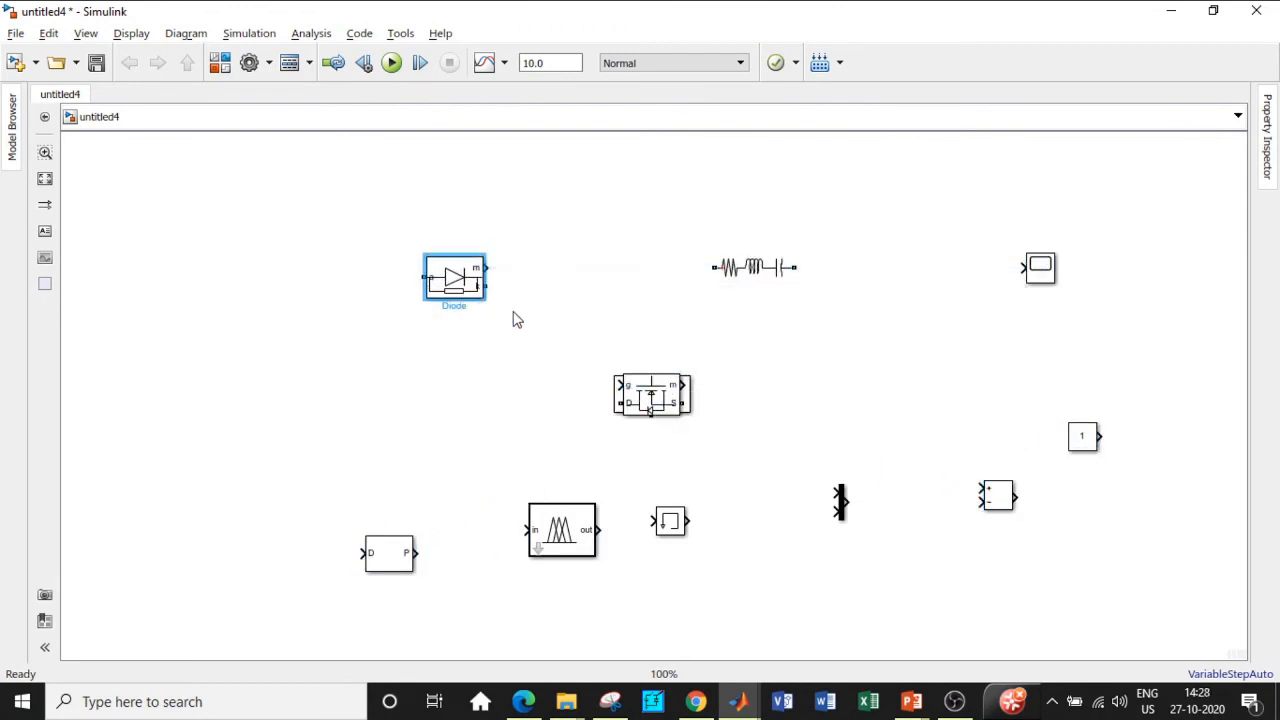
left_click_drag(660, 405, 352, 362)
left_click_drag(460, 284, 629, 296)
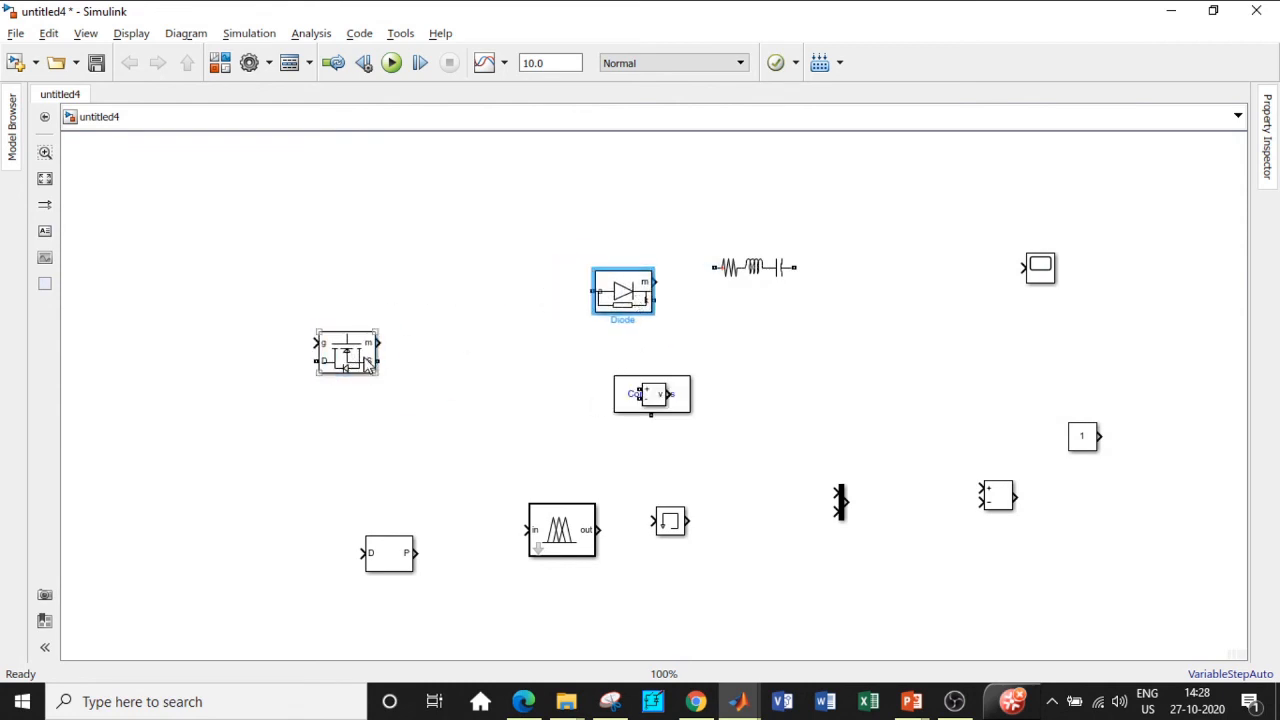
left_click_drag(364, 363, 438, 303)
left_click_drag(659, 391, 245, 372)
left_click_drag(400, 312, 362, 287)
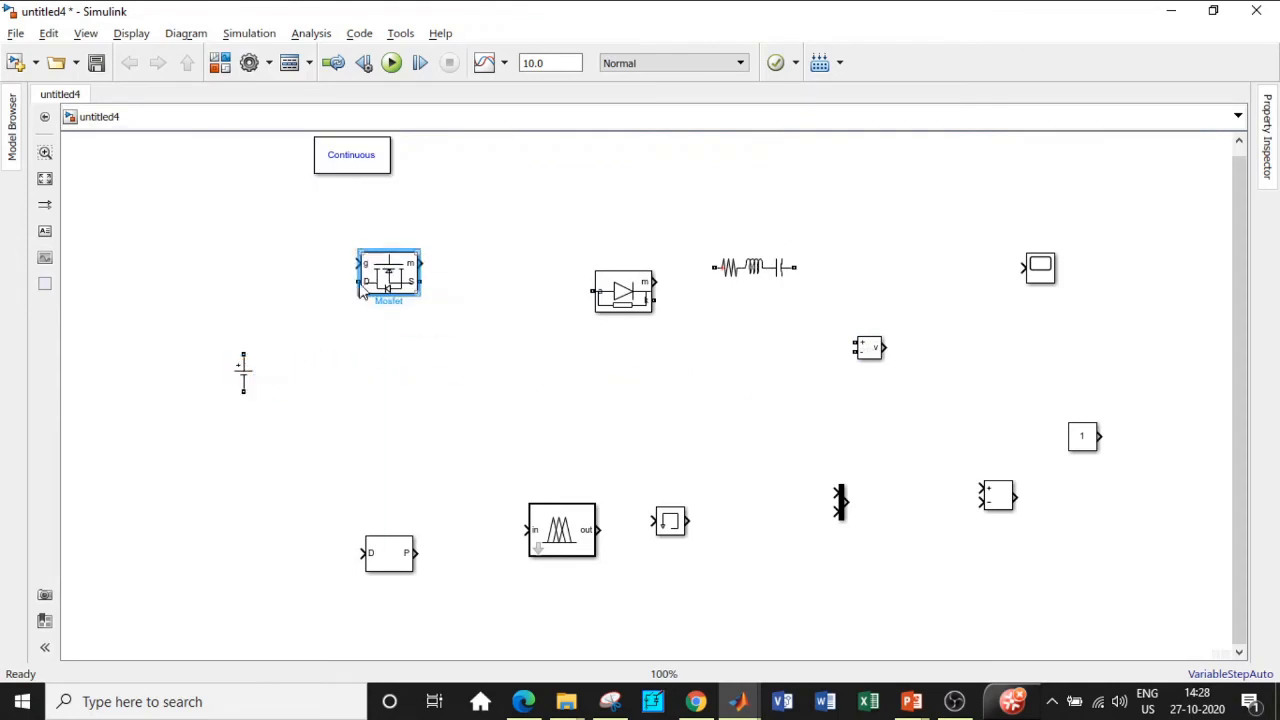
Step: Turn off Show measurement port on both the Mosfet and the Diode blocks
double_click(381, 272)
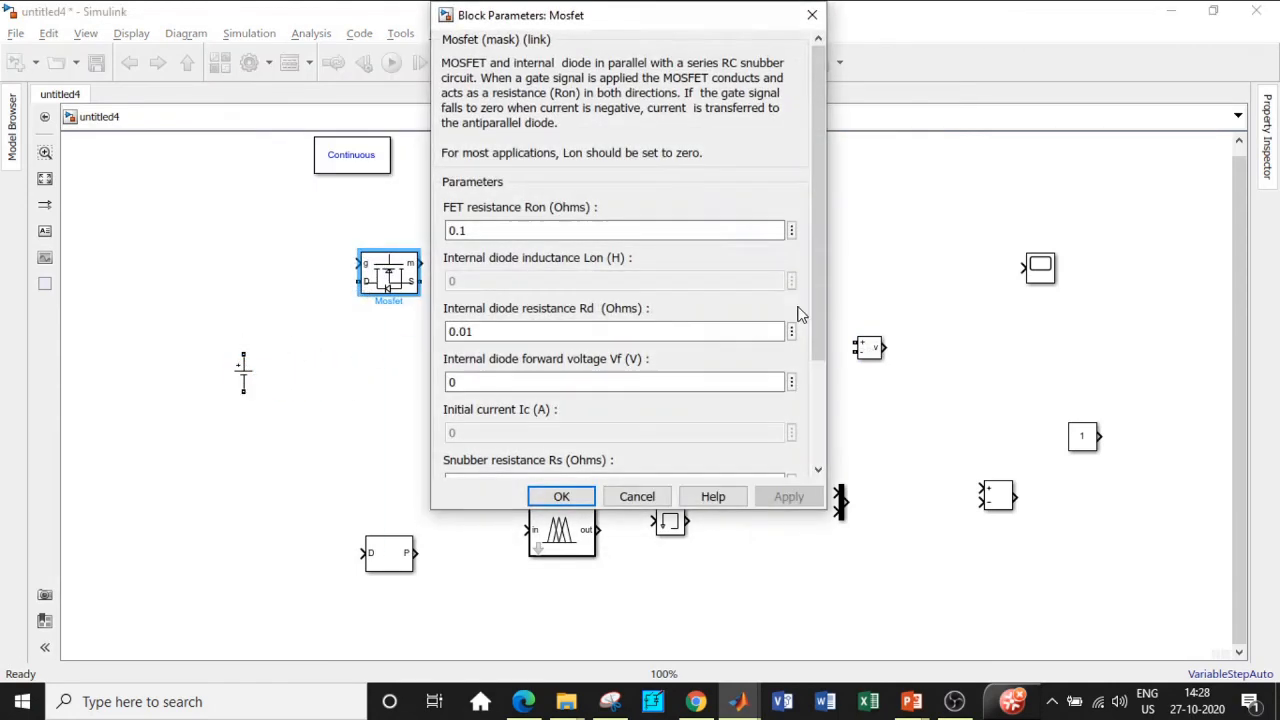
scroll(800, 314, "down", 3)
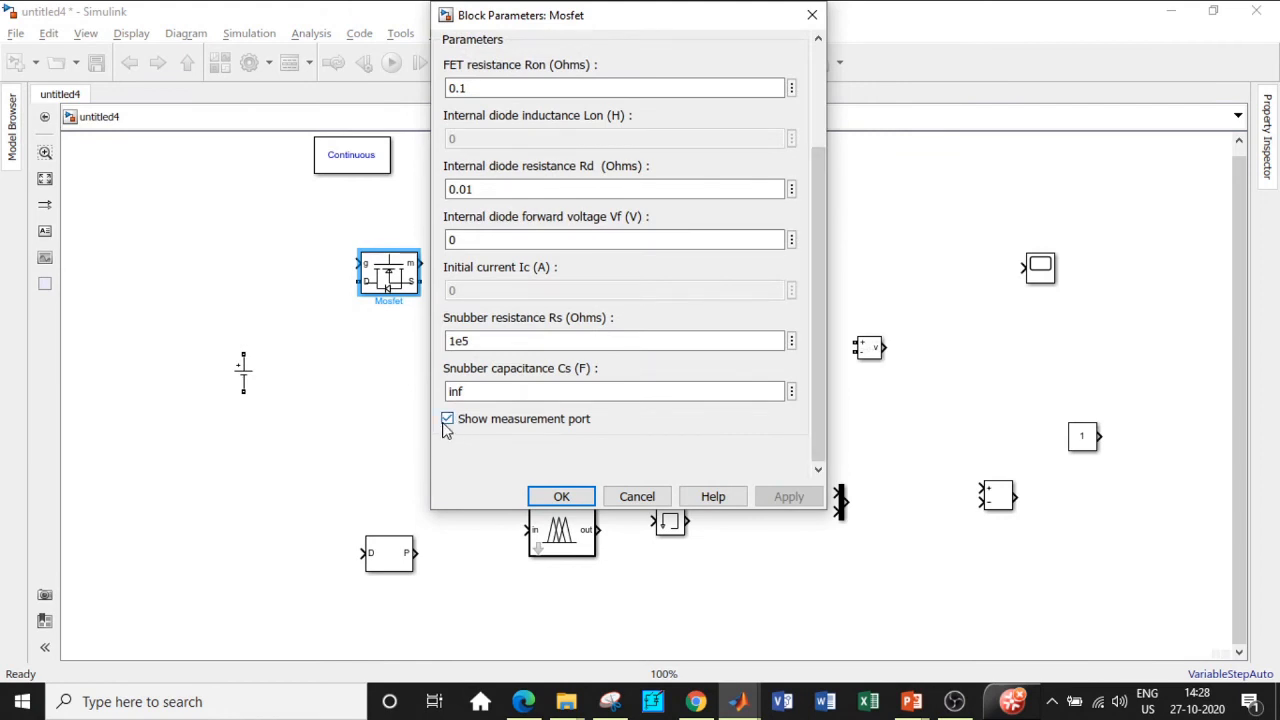
left_click(447, 419)
left_click(561, 496)
double_click(623, 291)
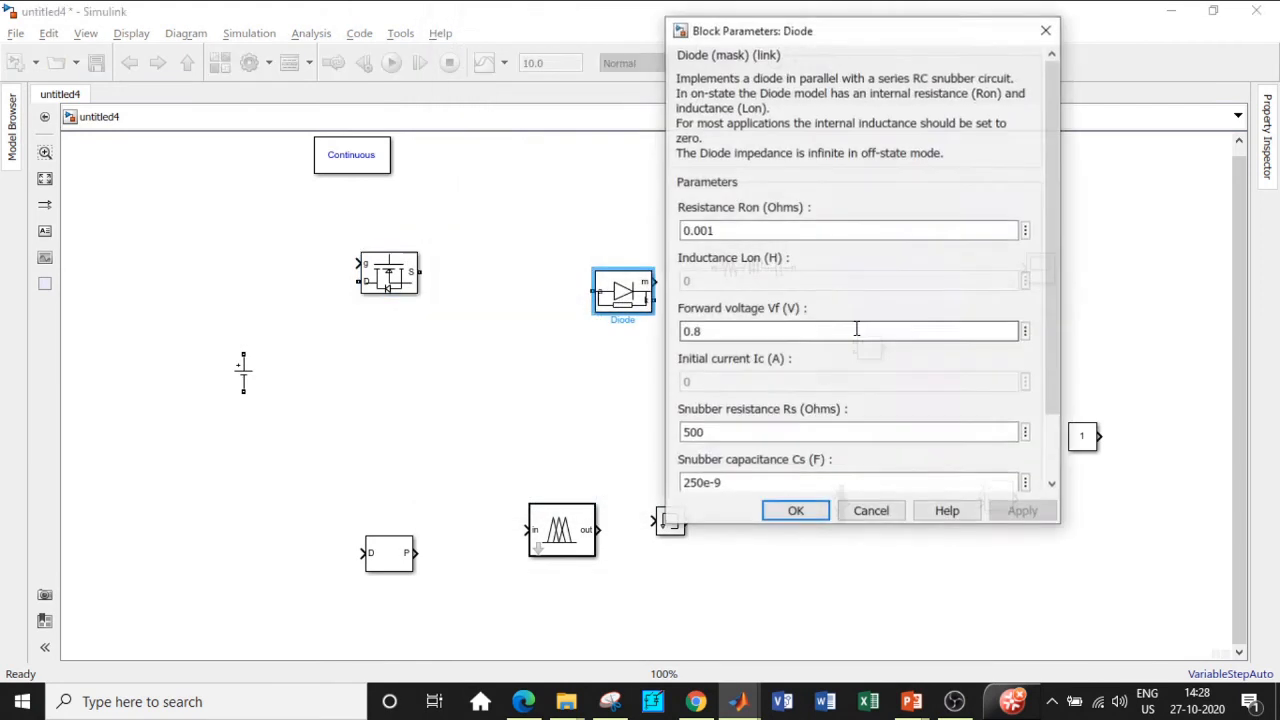
scroll(1052, 250, "down", 3)
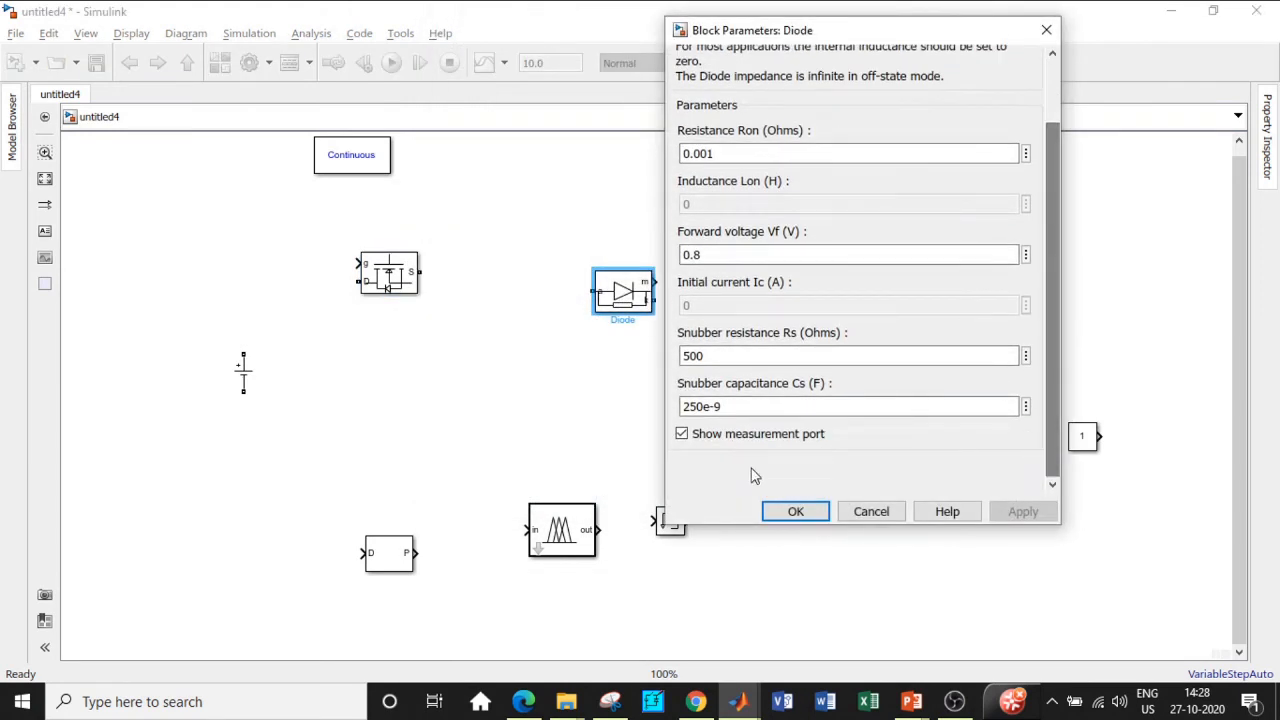
left_click(680, 434)
left_click(799, 513)
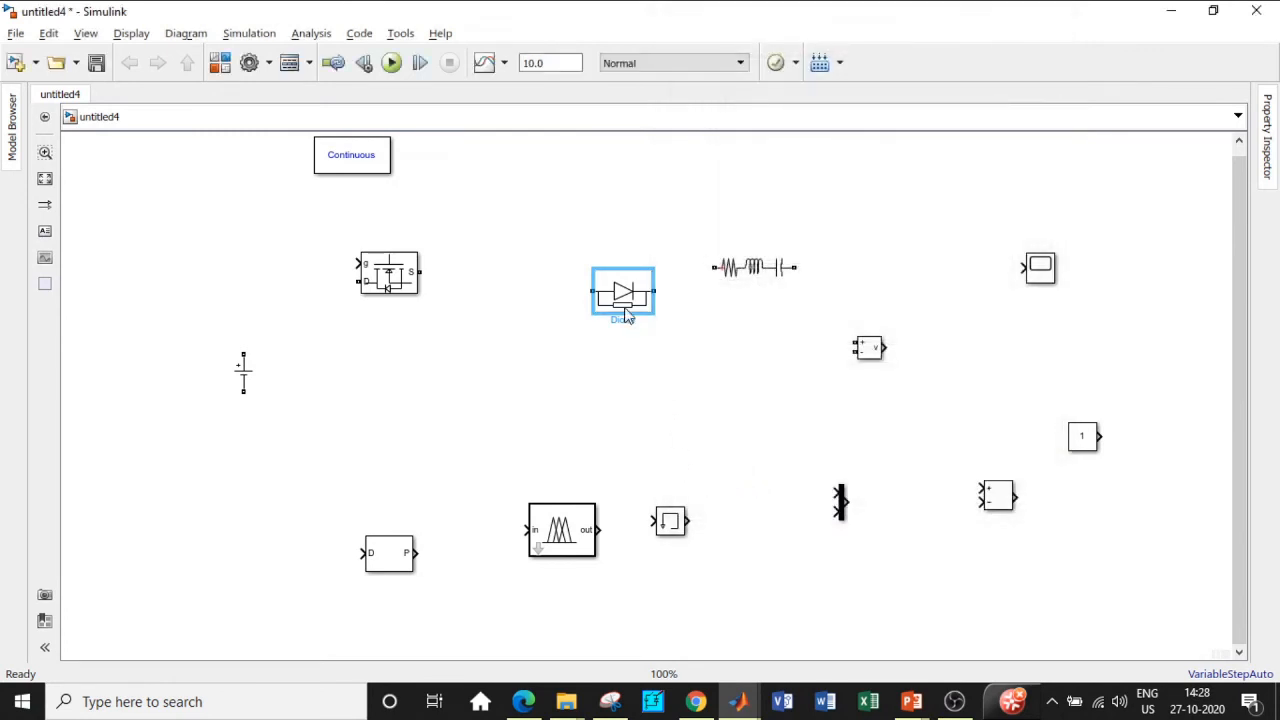
Step: Rotate the diode upright below the MOSFET and wire the DC source's terminals to the MOSFET and diode
left_click_drag(625, 315, 588, 298)
left_click_drag(752, 281, 718, 305)
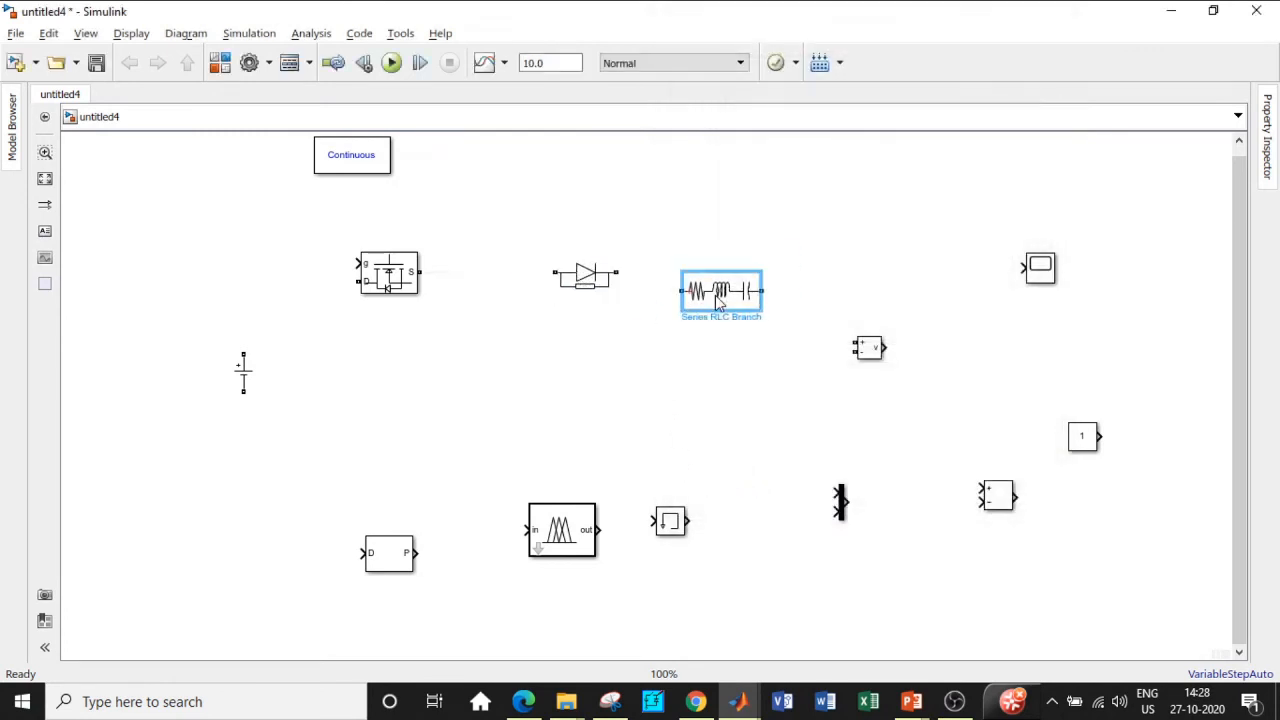
left_click_drag(595, 284, 560, 377)
key("ctrl+r")
left_click_drag(242, 356, 557, 332)
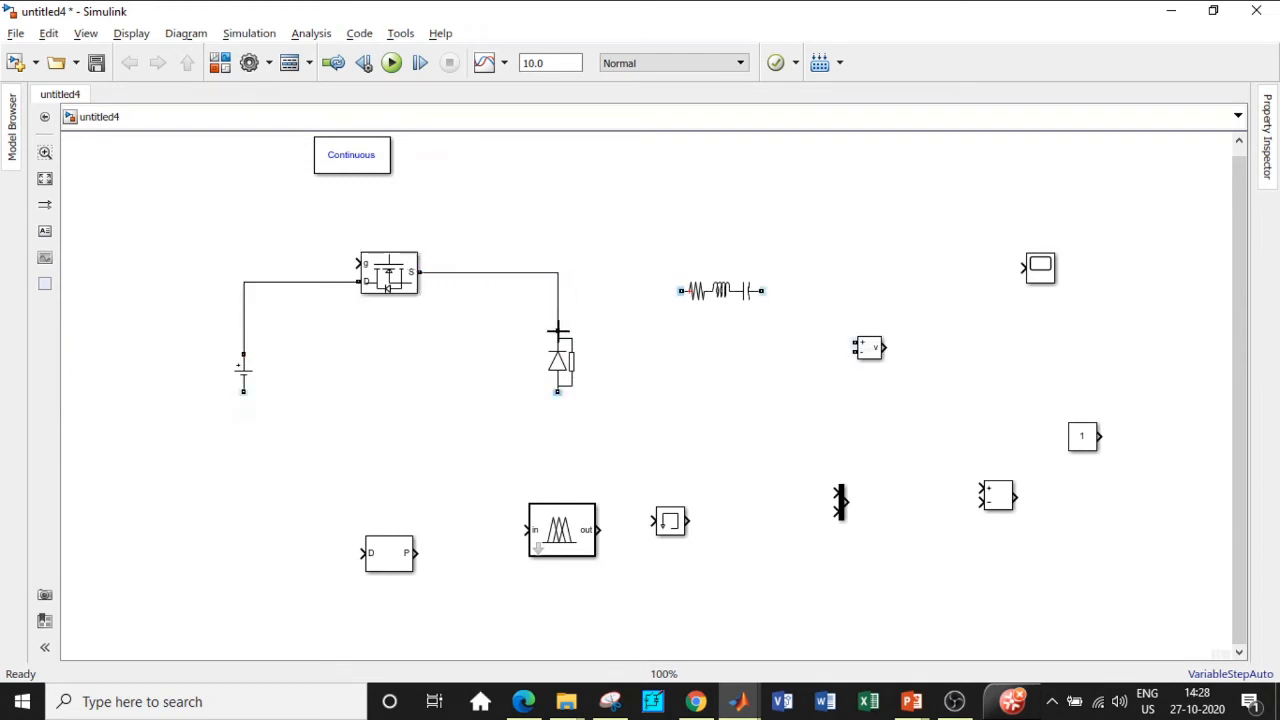
left_click_drag(243, 393, 557, 391)
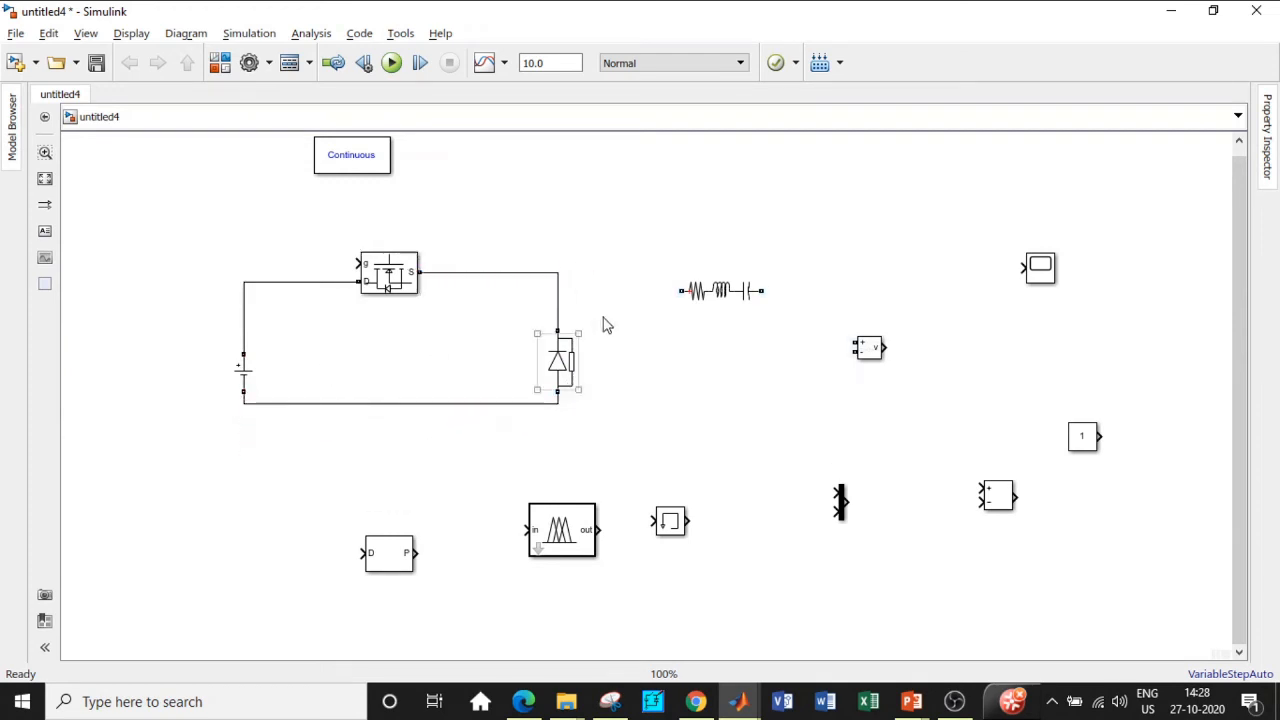
left_click_drag(716, 298, 655, 280)
Step: Make the Series RLC Branch a pure inductor and edit its inductance value
double_click(655, 280)
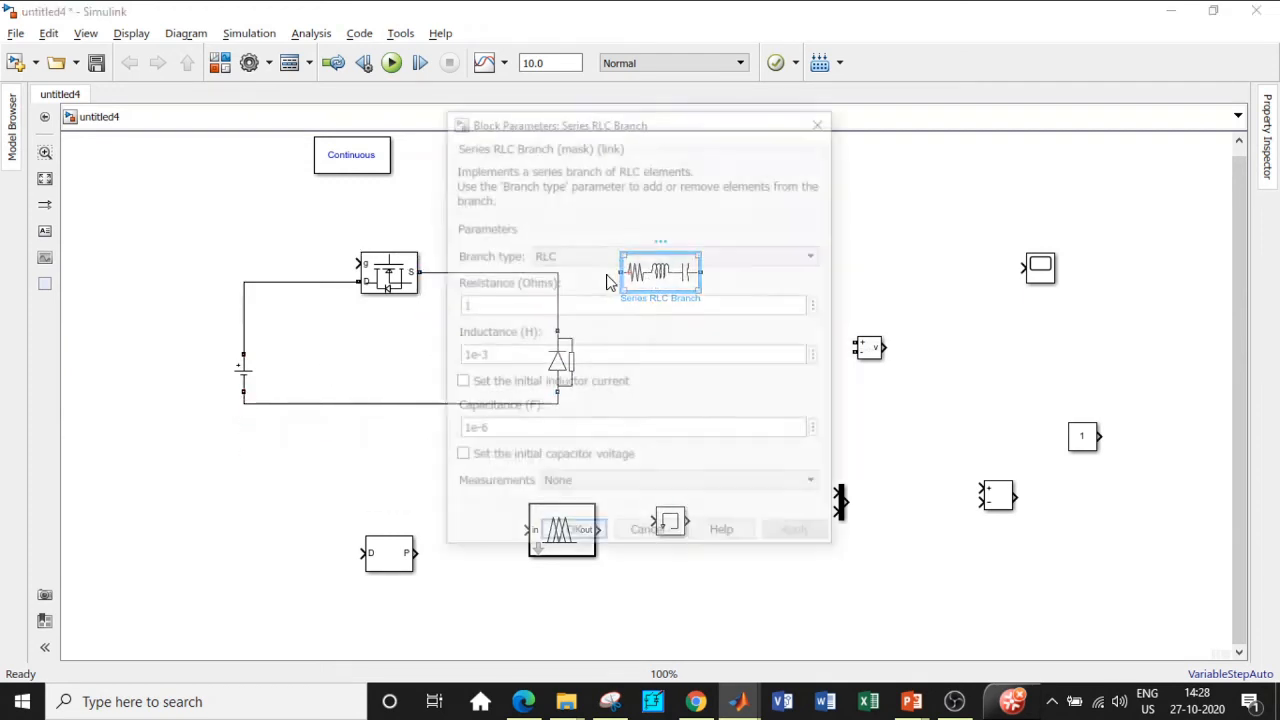
left_click(862, 181)
left_click(834, 227)
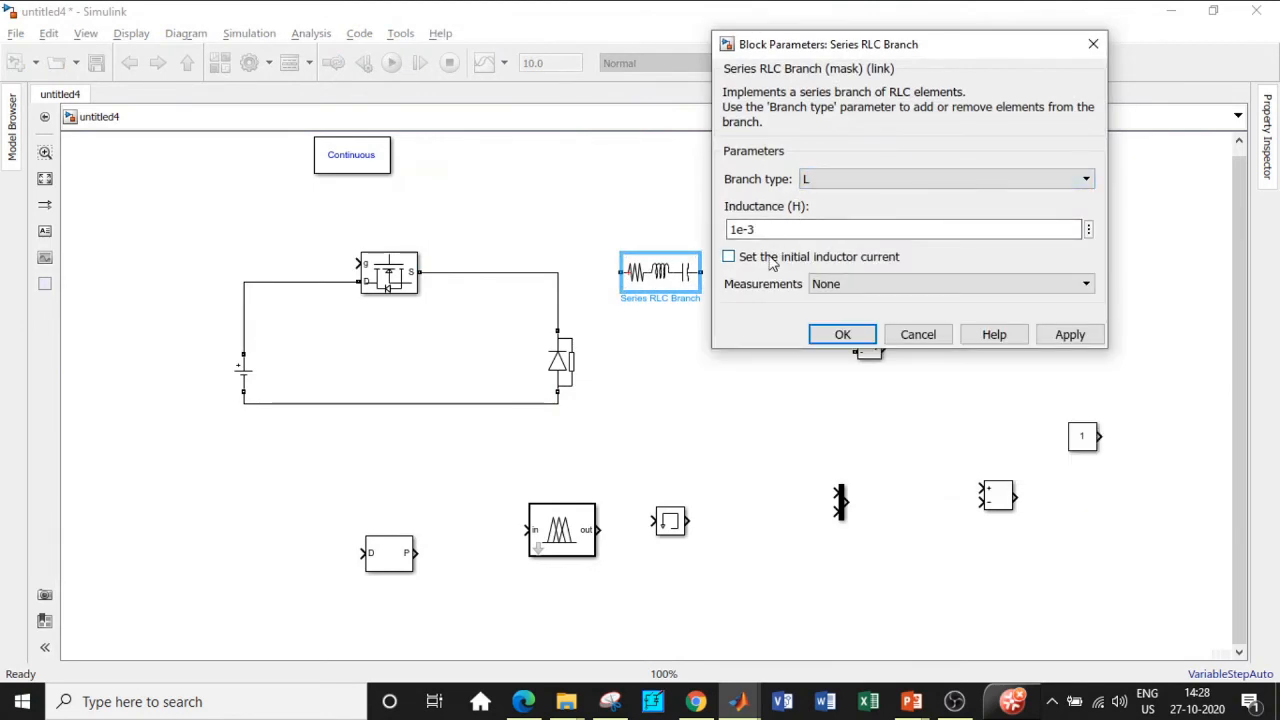
double_click(740, 228)
left_click(738, 226)
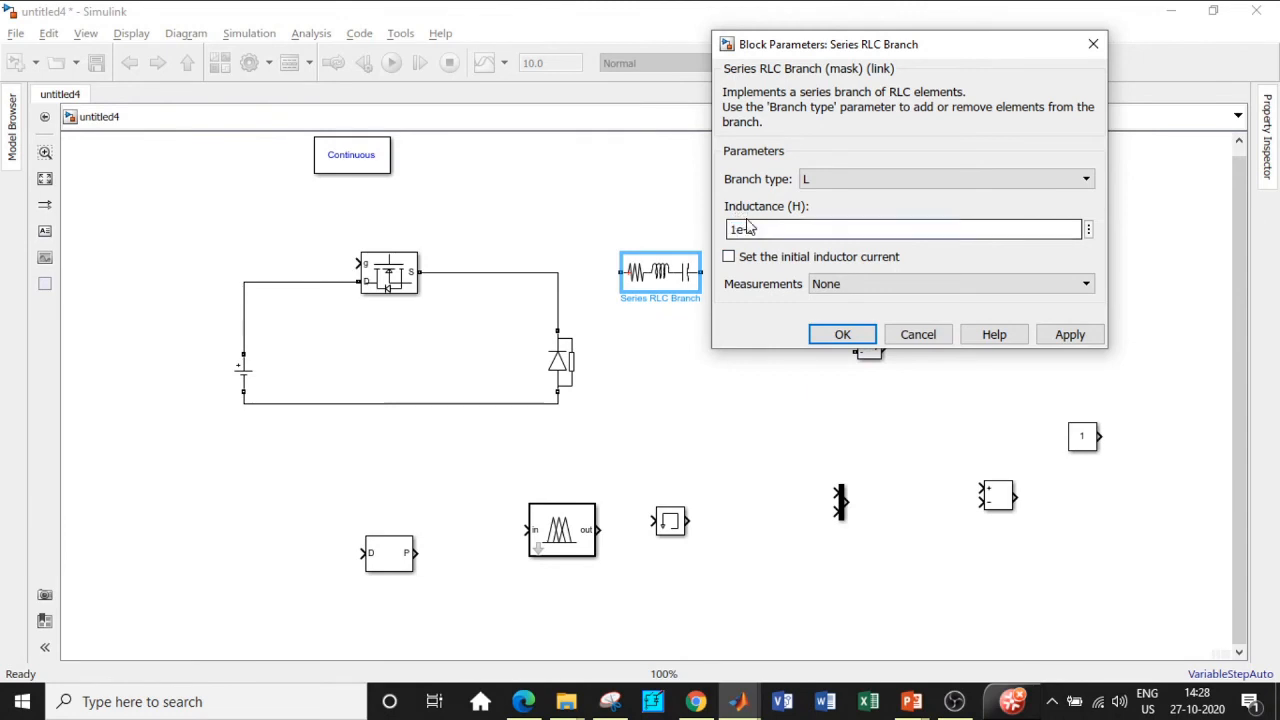
key("BackSpace")
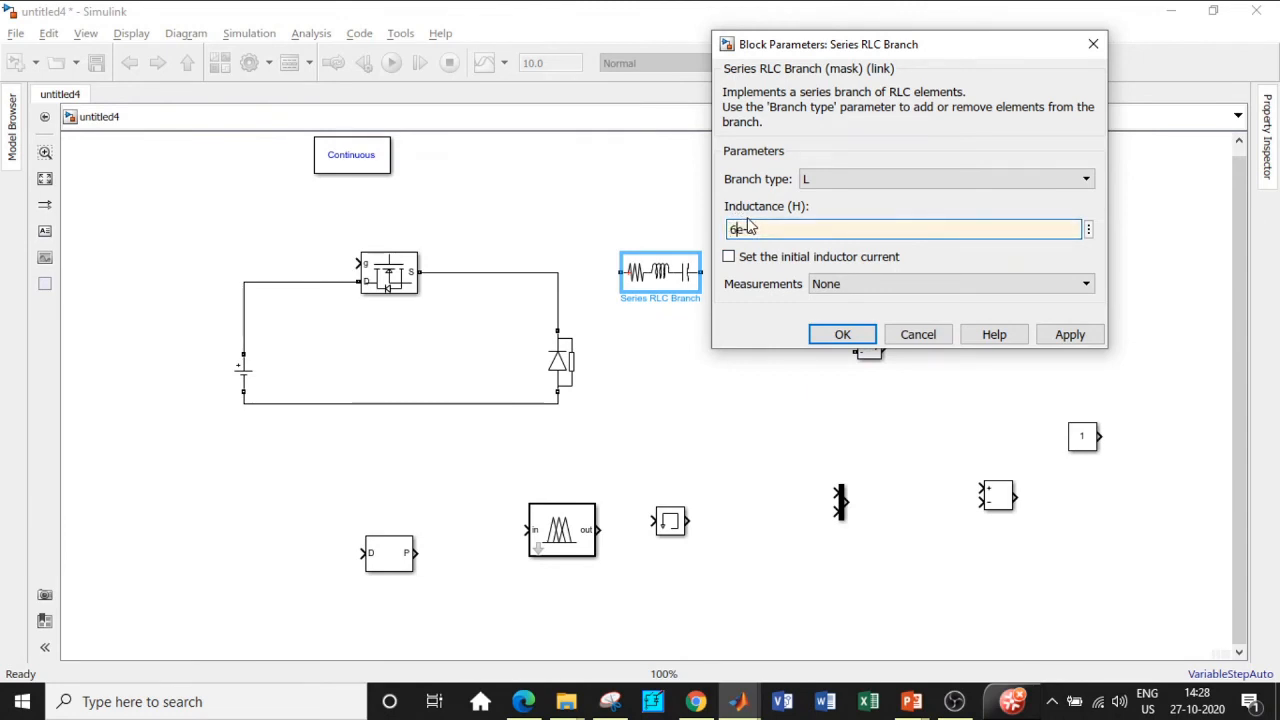
left_click(843, 335)
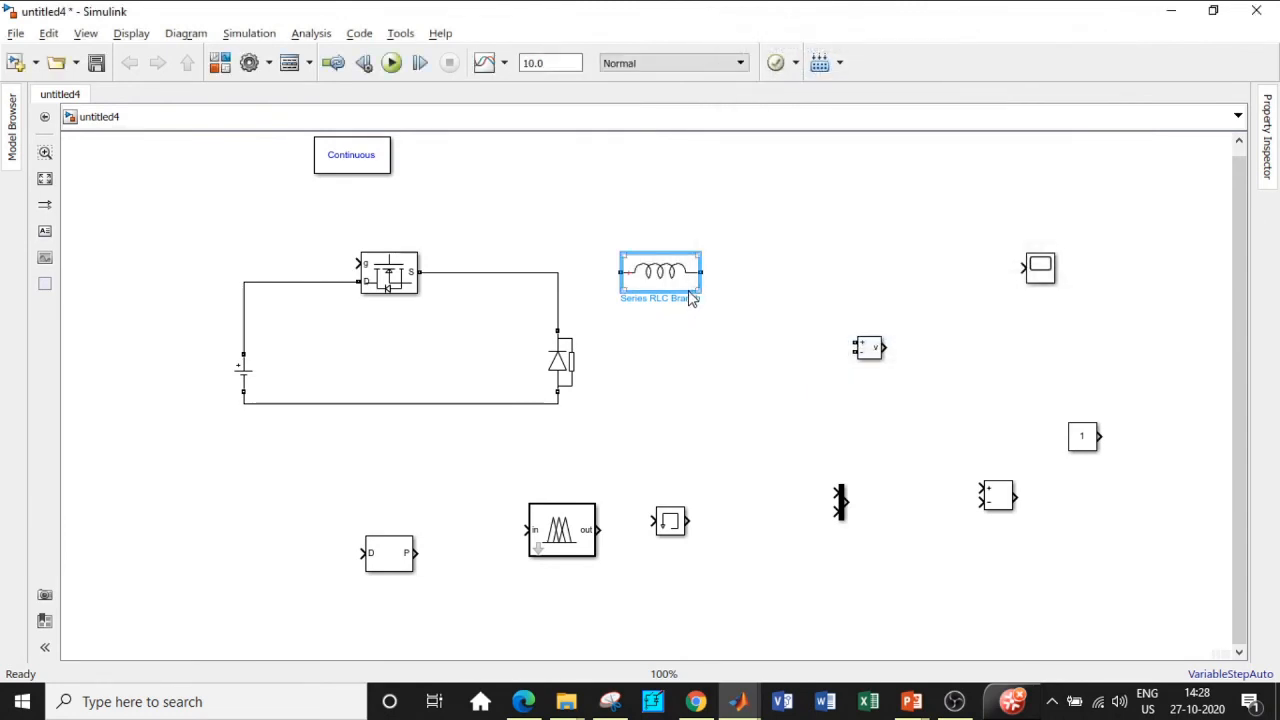
Step: Copy the branch, rotate it vertical, and set it as a 150e-6 F capacitor
left_click_drag(690, 298, 740, 344)
key("ctrl+r")
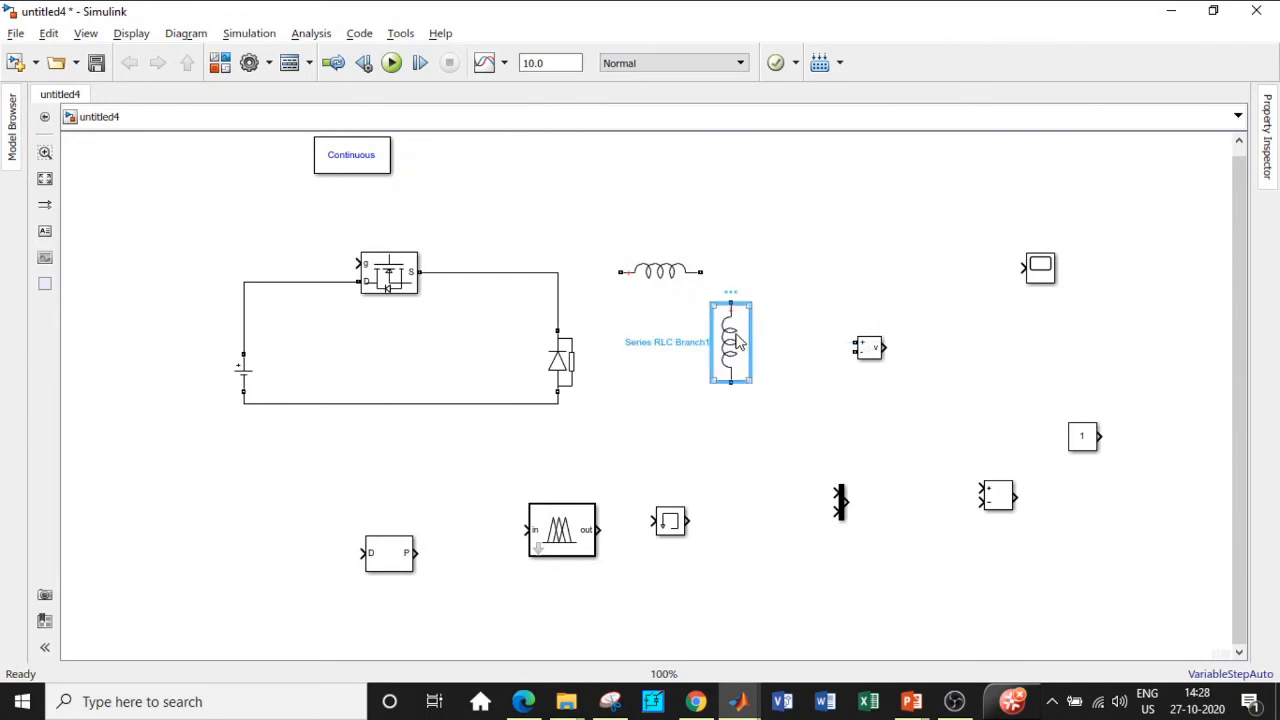
double_click(737, 343)
left_click(885, 311)
left_click(855, 372)
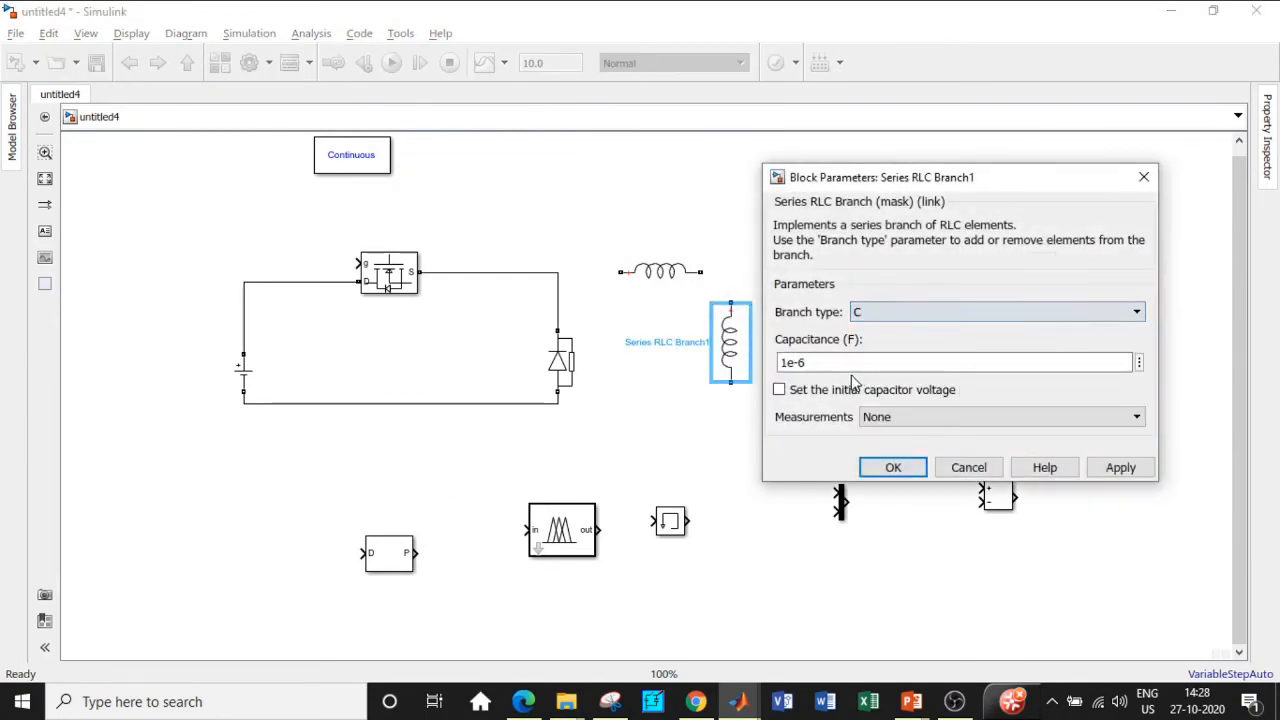
left_click(797, 364)
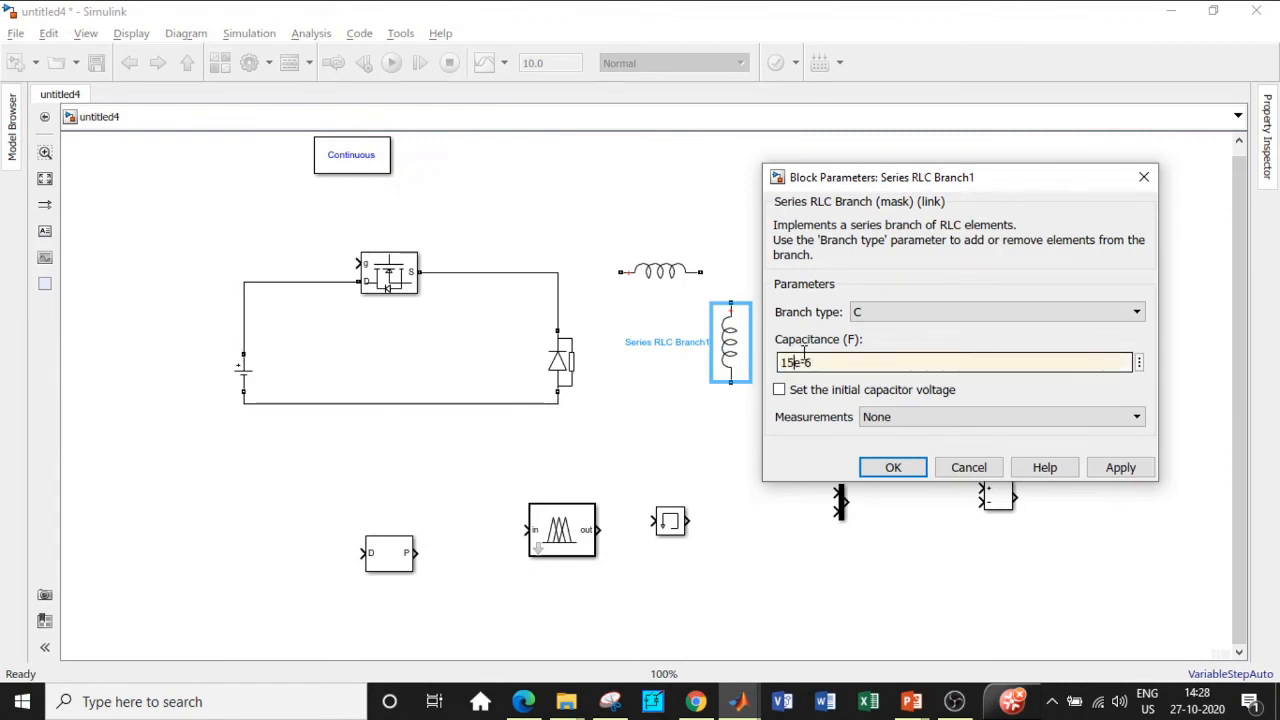
type("50")
left_click(891, 467)
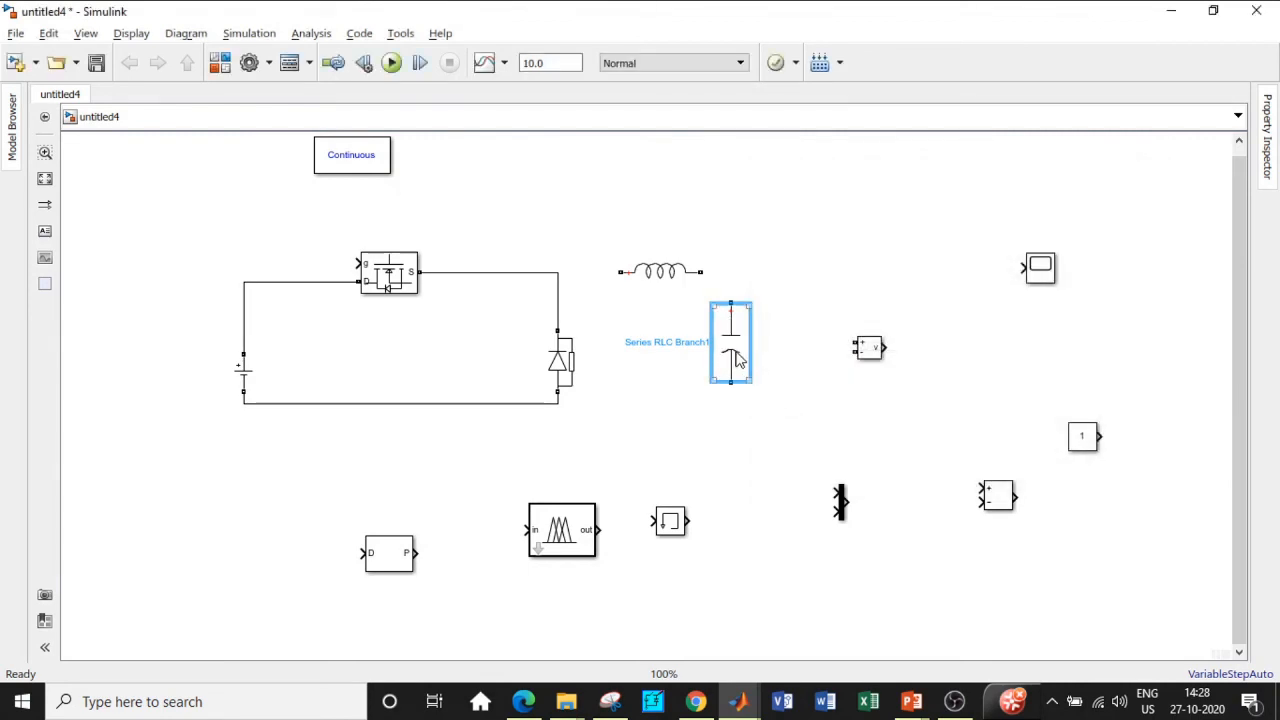
Step: Copy the capacitor branch and set the copy as a 10 Ω resistor load
left_click_drag(745, 350, 812, 345)
double_click(805, 340)
left_click(940, 311)
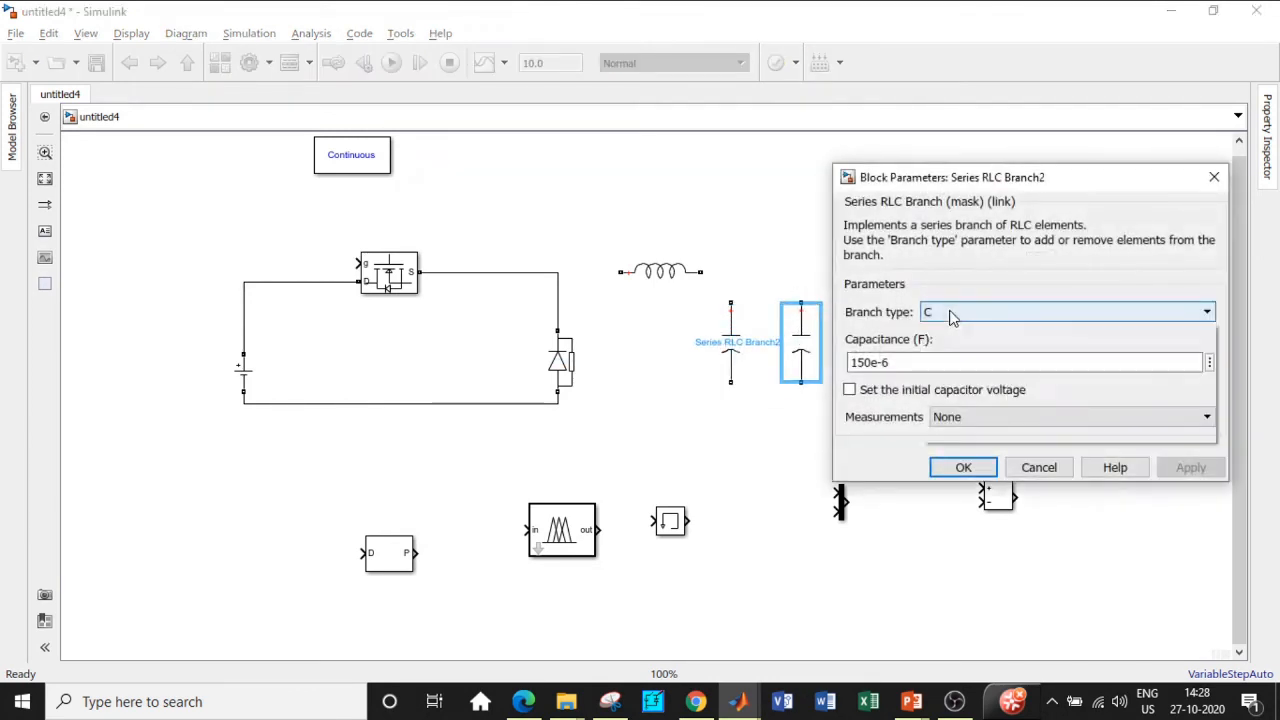
left_click(945, 359)
left_click(950, 312)
left_click(952, 349)
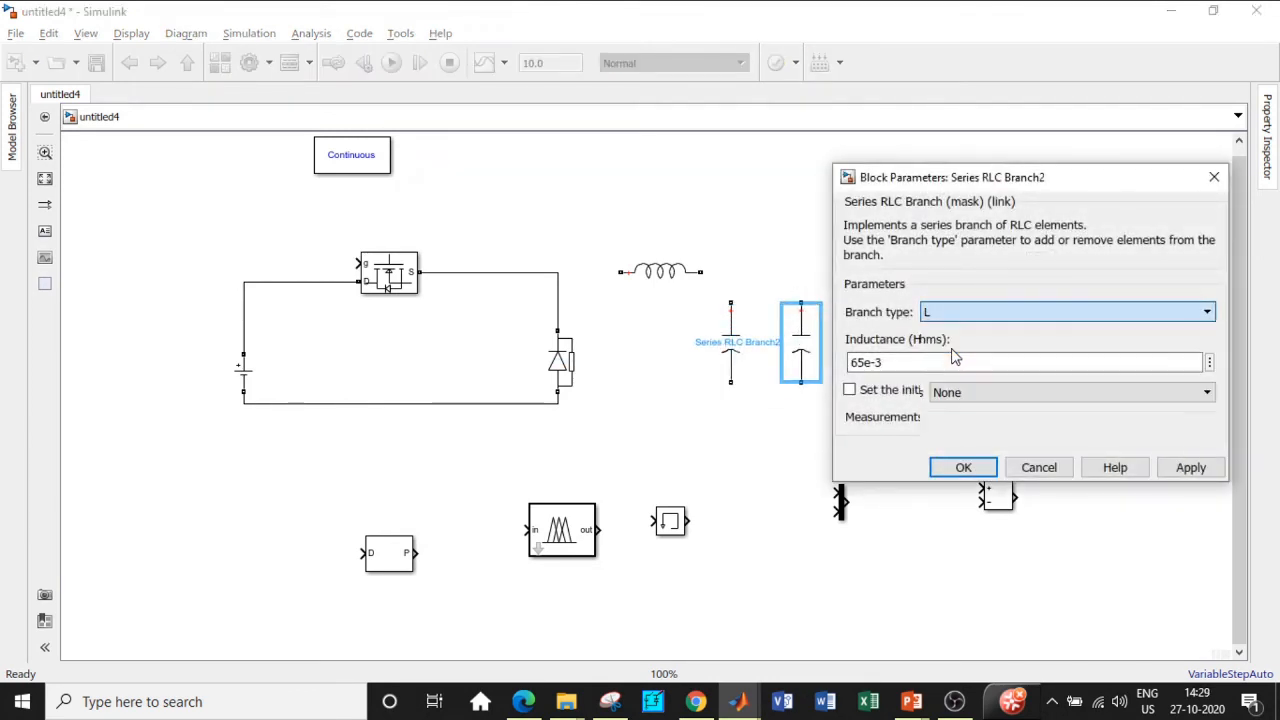
double_click(895, 363)
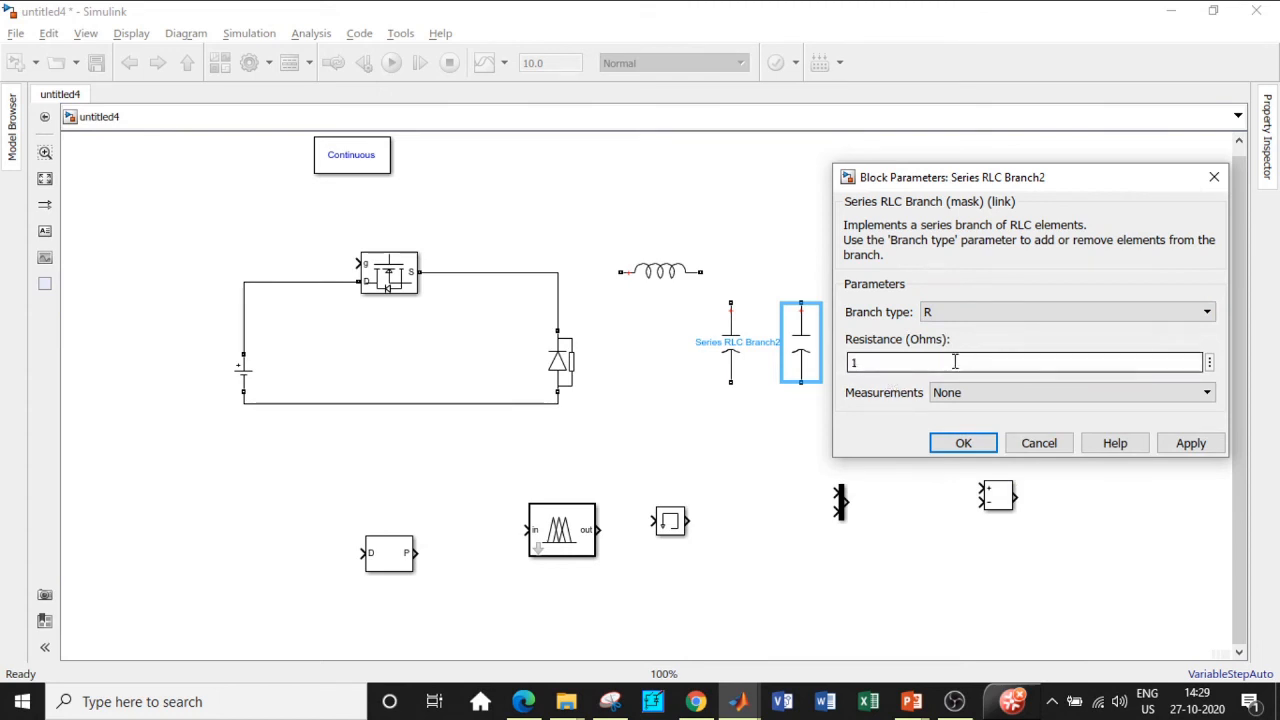
type("0")
left_click(963, 443)
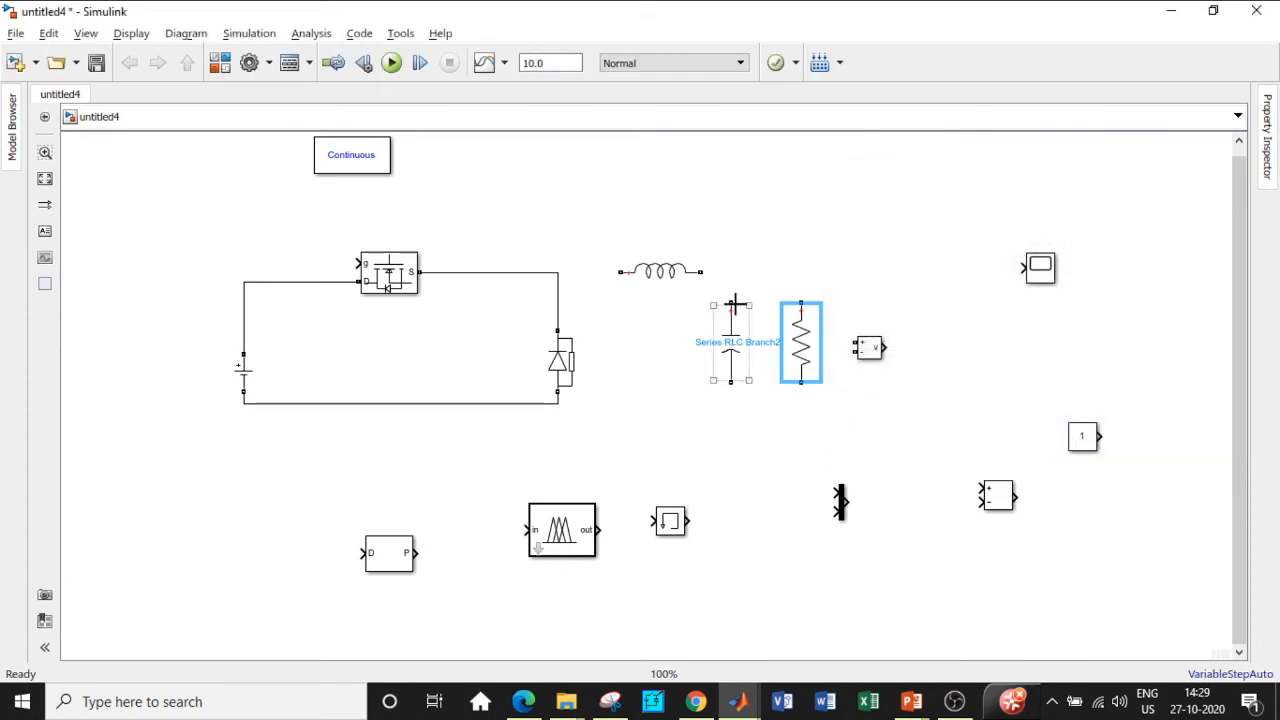
Step: Wire the inductor, capacitor and resistor into the MOSFET–diode node and the return line
left_click_drag(727, 302, 701, 272)
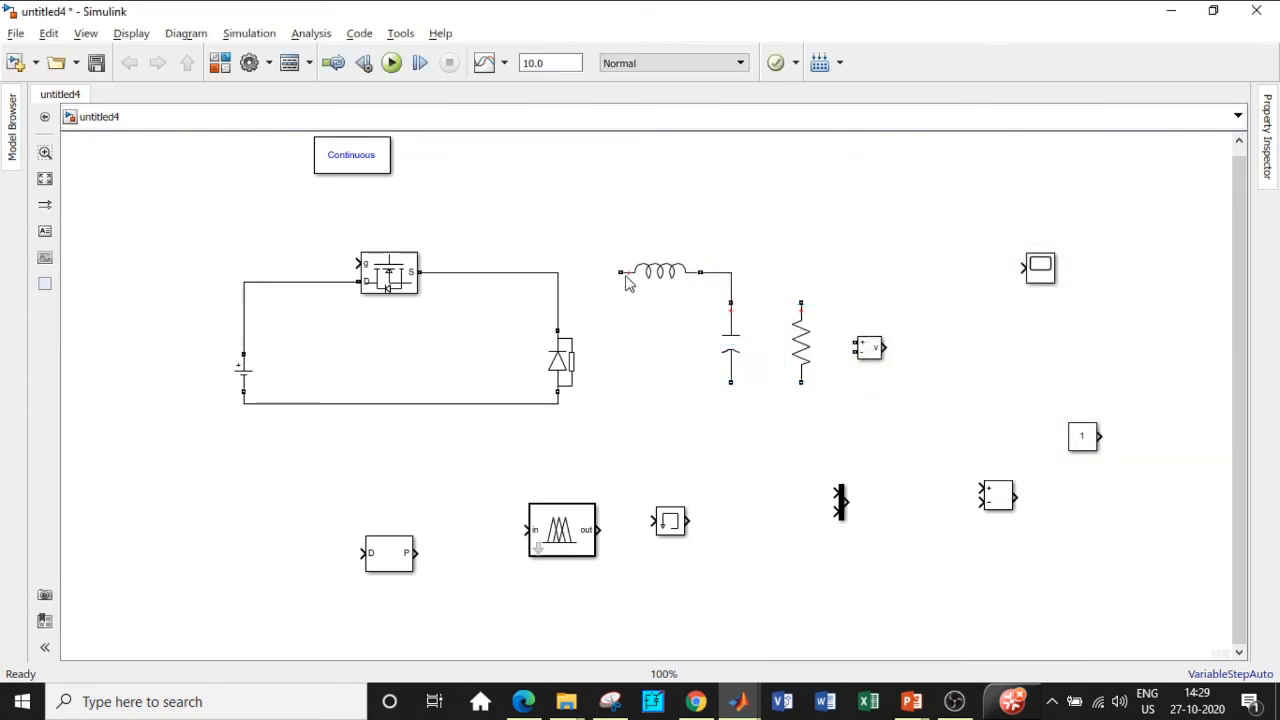
left_click_drag(620, 272, 557, 272)
mouse_move(731, 381)
left_mouse_down()
mouse_move(586, 414)
mouse_move(557, 403)
left_mouse_up()
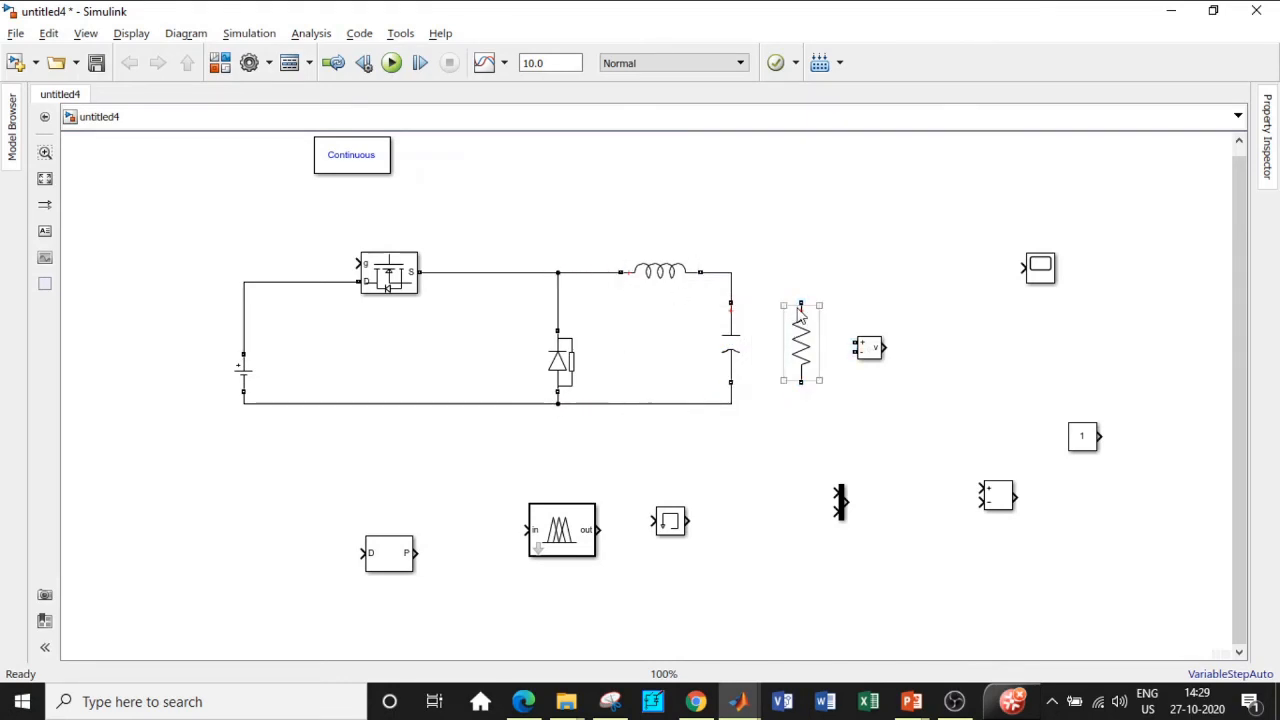
left_click_drag(800, 302, 729, 272)
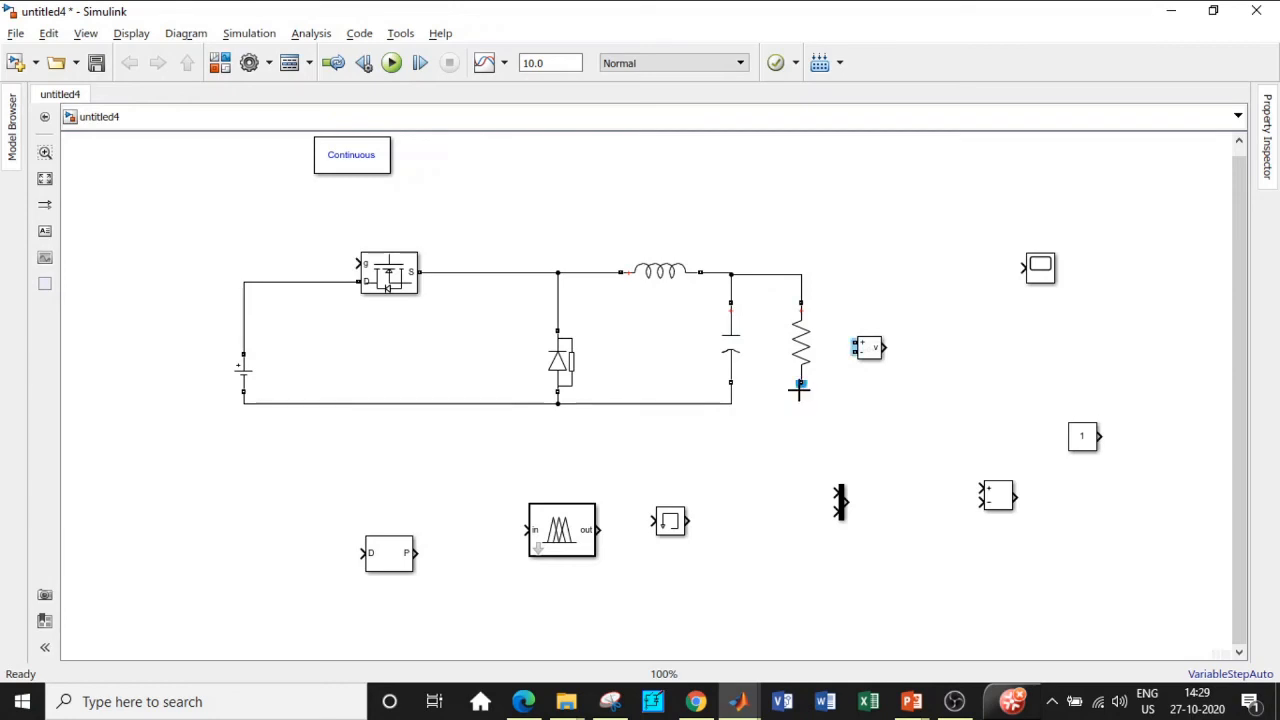
left_click_drag(800, 383, 731, 403)
Step: Connect the Voltage Measurement block across the resistor and feed its output to the Scope
mouse_move(866, 362)
left_mouse_down()
mouse_move(904, 357)
mouse_move(831, 277)
mouse_move(806, 272)
mouse_move(811, 282)
left_mouse_up()
left_click_drag(893, 347, 800, 392)
left_click_drag(921, 343, 1021, 268)
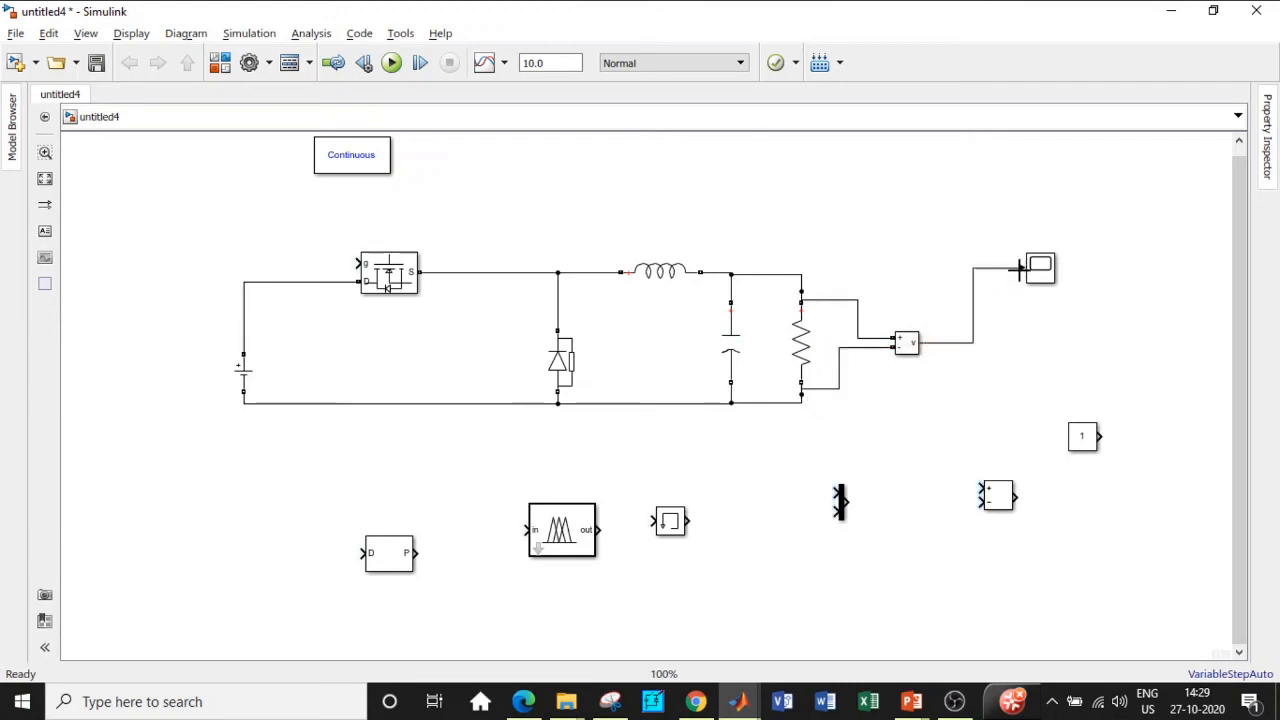
Step: Set the DC Voltage Source amplitude to 24 V
left_click_drag(243, 372, 243, 332)
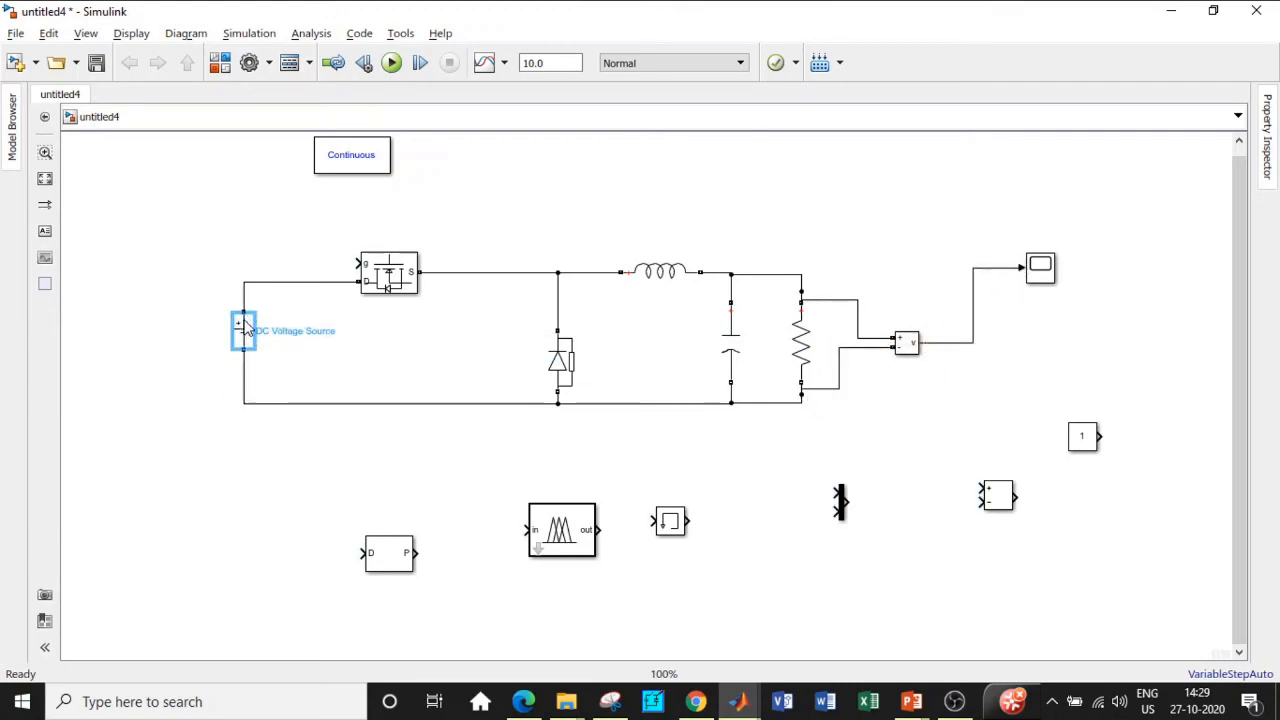
double_click(243, 332)
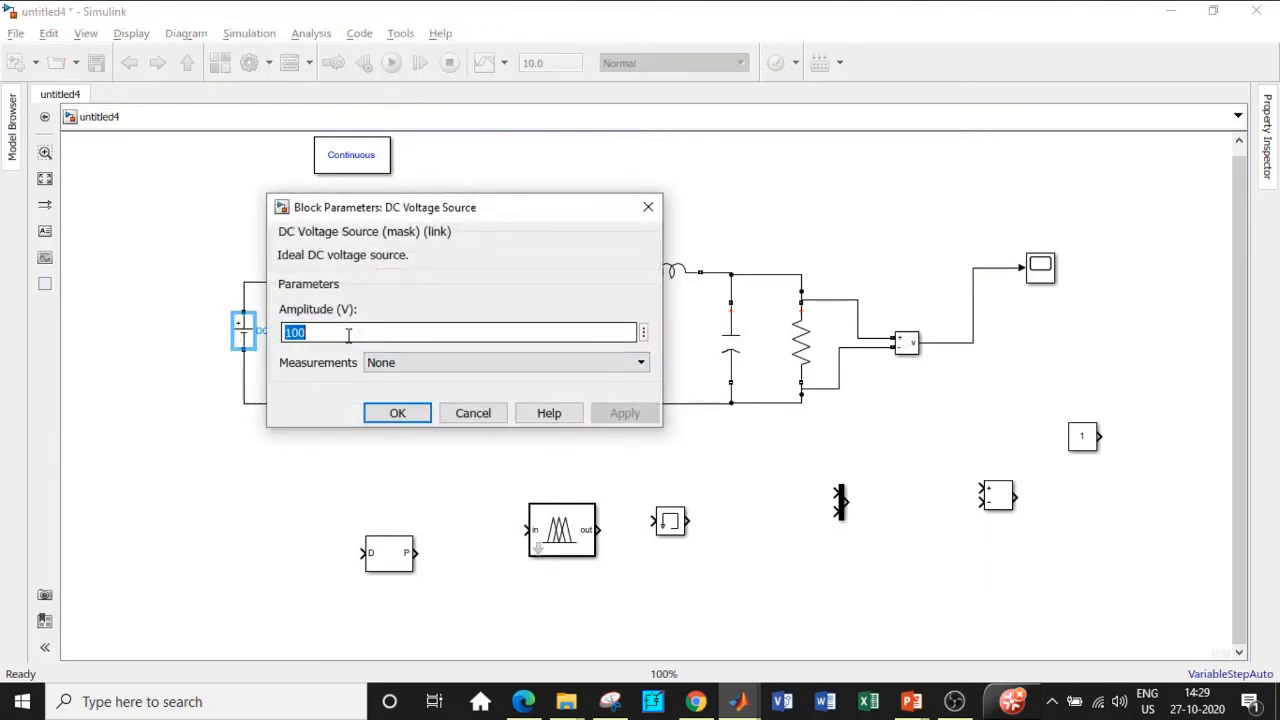
type("24")
left_click(405, 413)
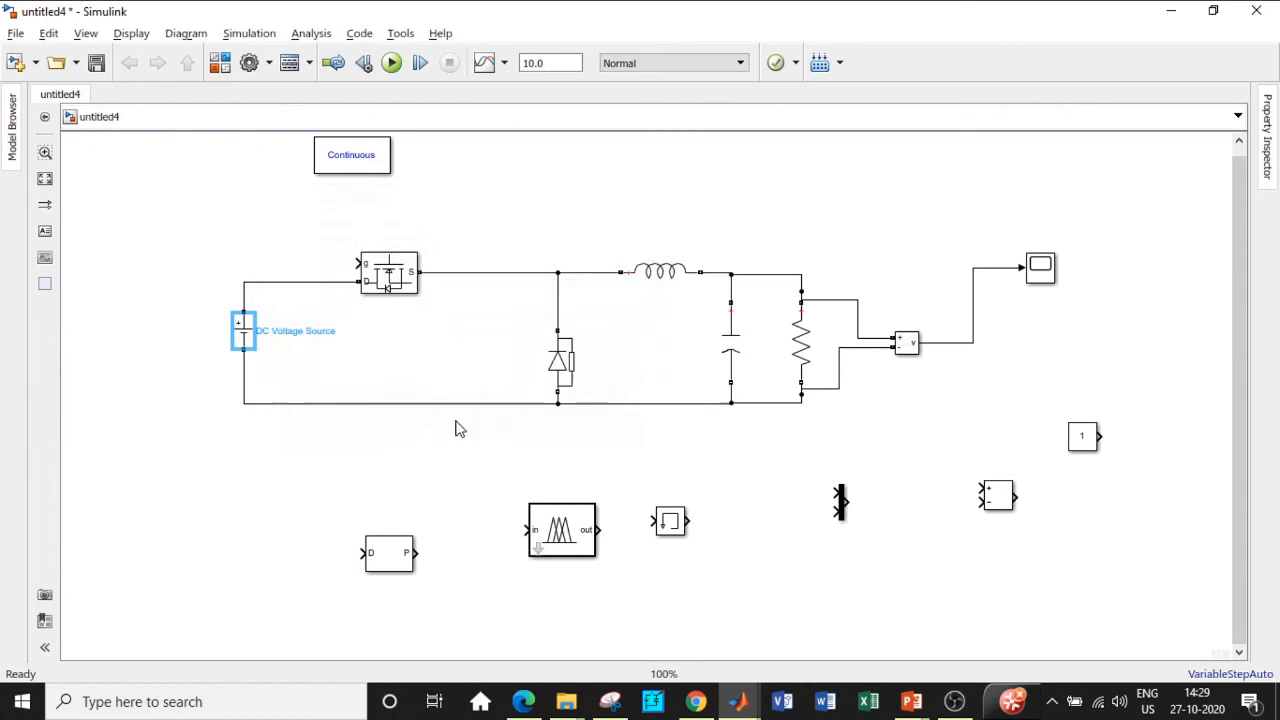
Step: Flip the Constant and Subtract blocks, wiring measured voltage to + and the Constant to −
left_click(777, 458)
left_click_drag(1084, 438, 1098, 488)
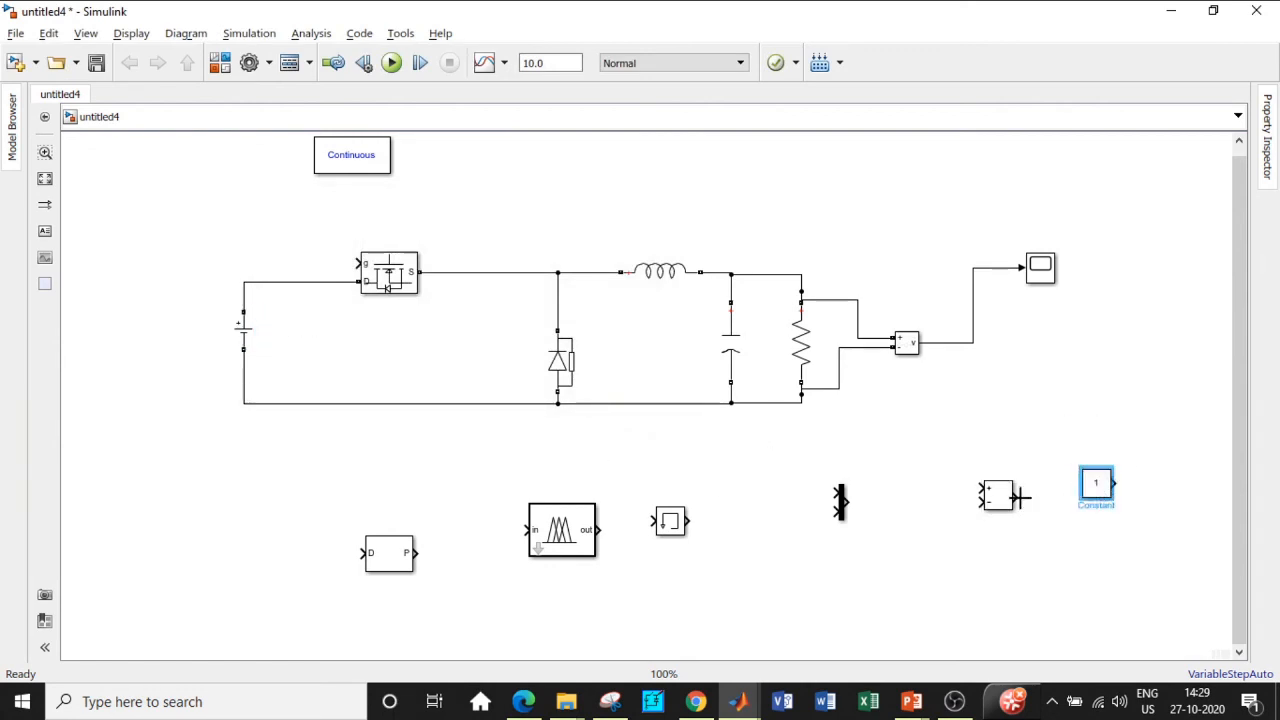
key("ctrl+i")
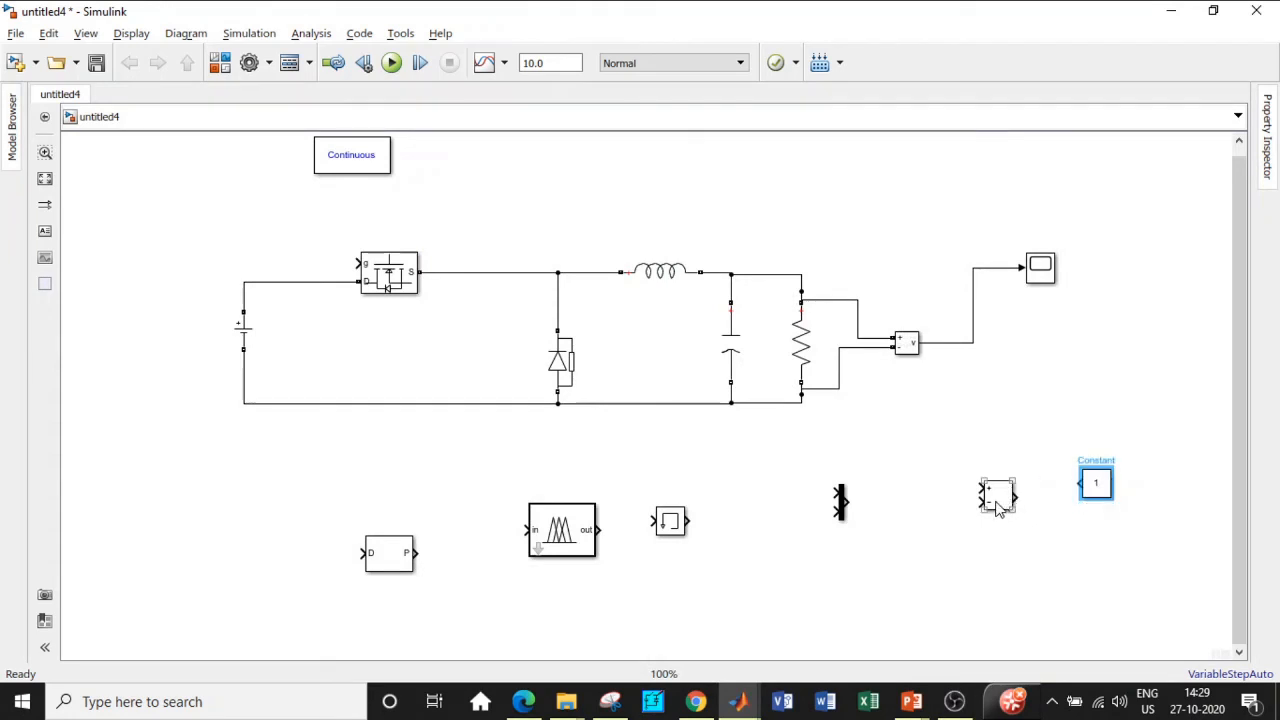
left_click_drag(997, 508, 948, 468)
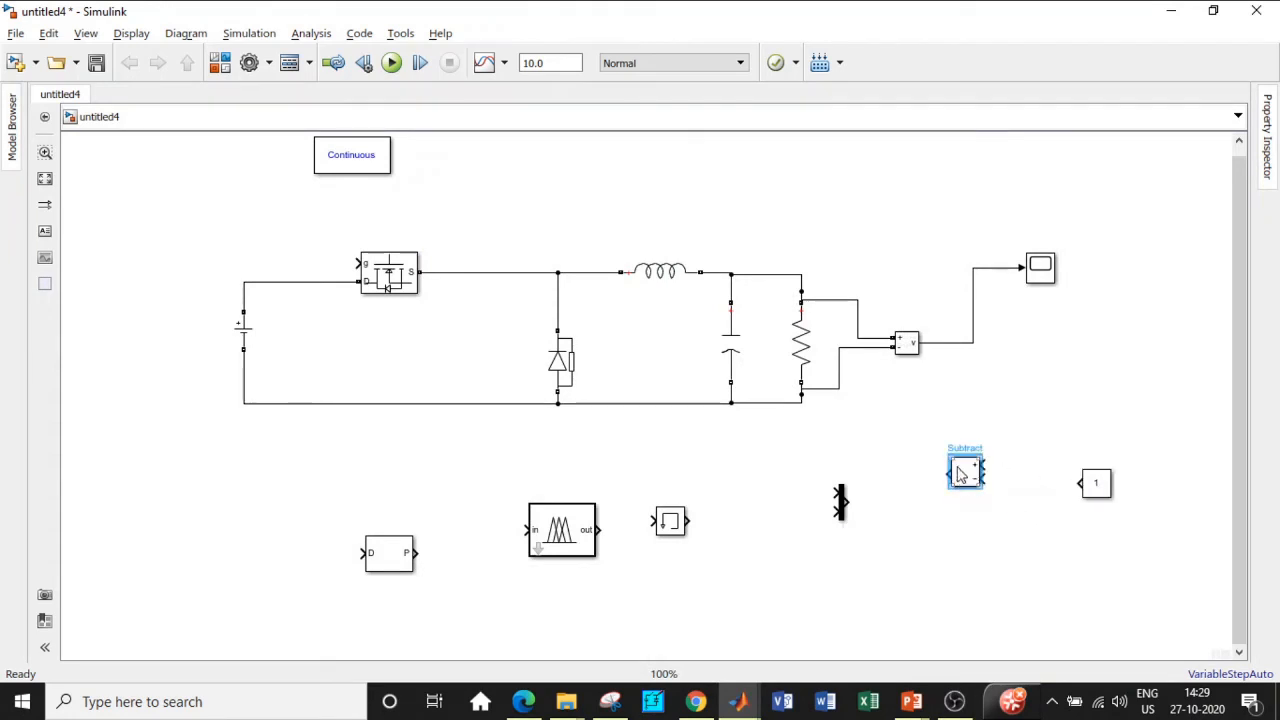
key("ctrl+i")
left_click_drag(1096, 493, 1077, 545)
left_click_drag(957, 458, 957, 344)
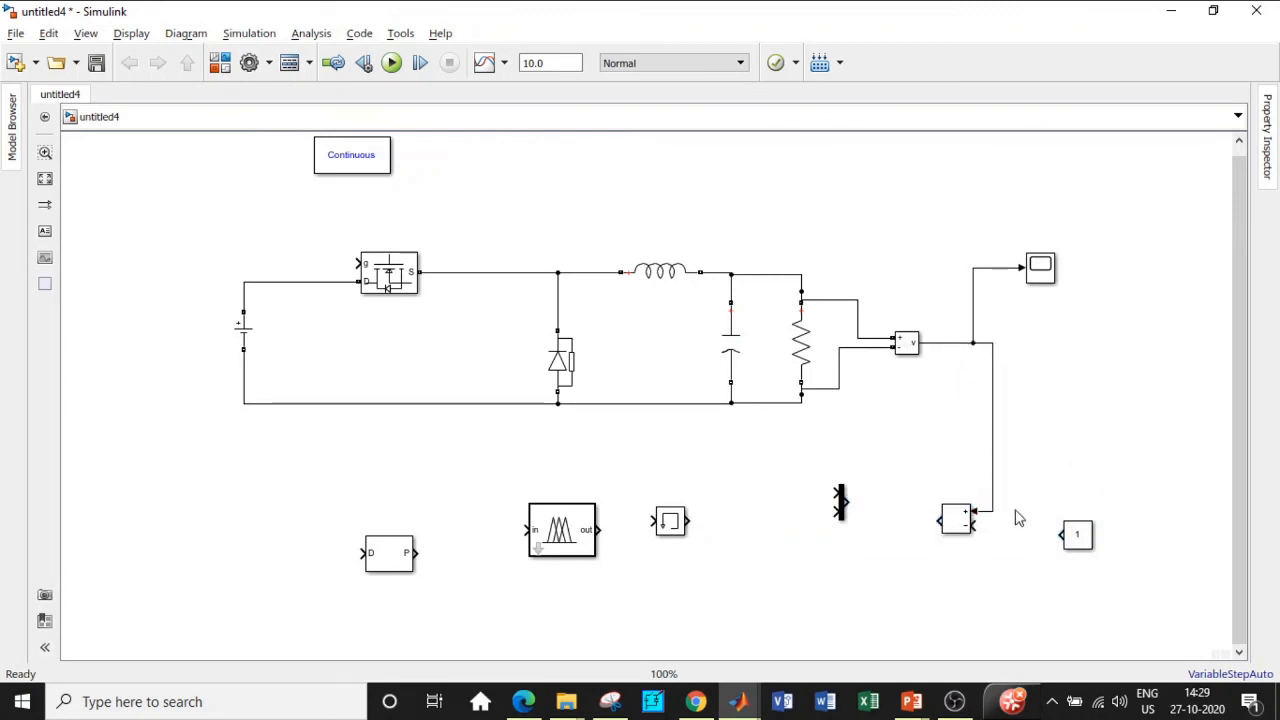
left_click_drag(1064, 535, 977, 525)
Step: Set the reference Constant block's value to 12
left_click(1078, 540)
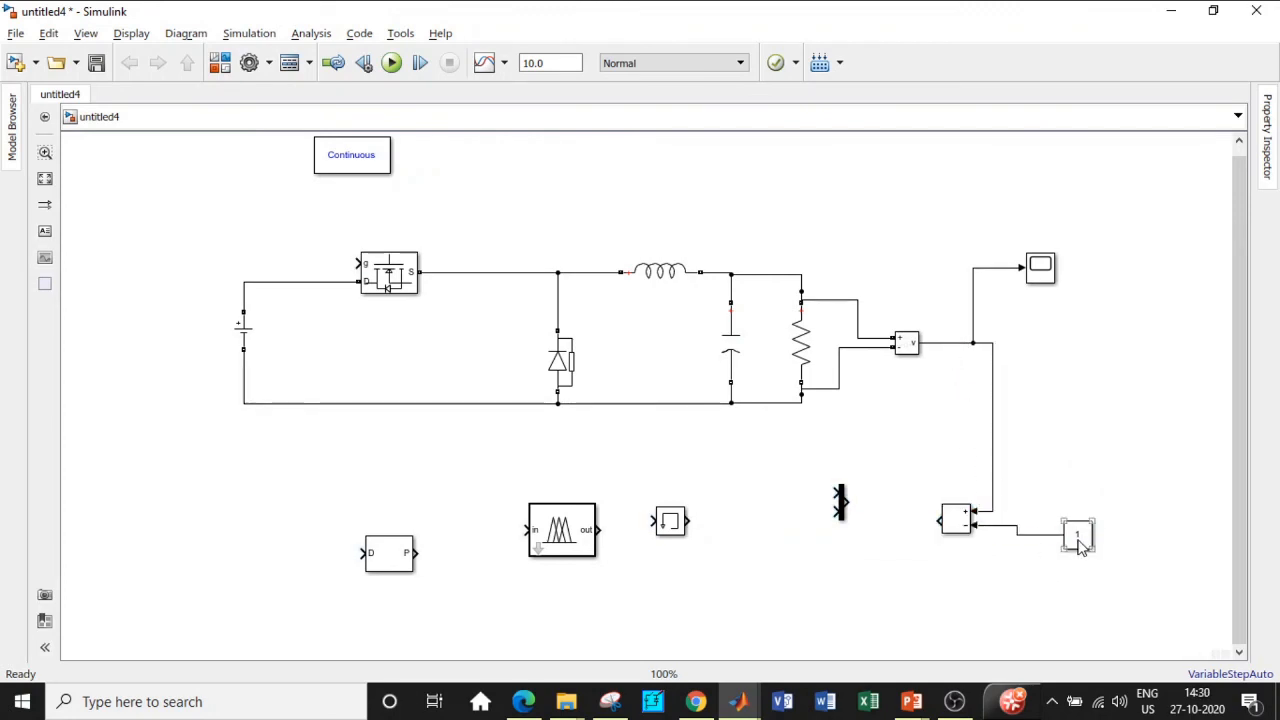
double_click(1078, 540)
key("BackSpace")
type("12")
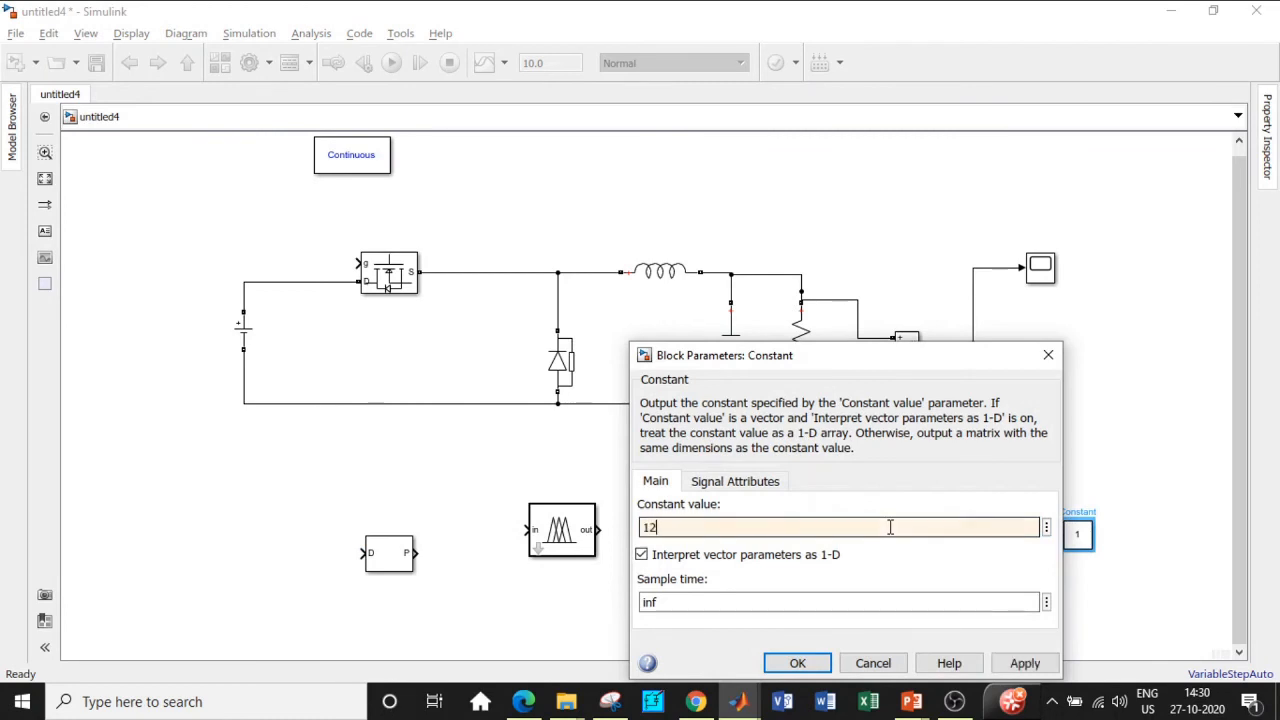
left_click(798, 664)
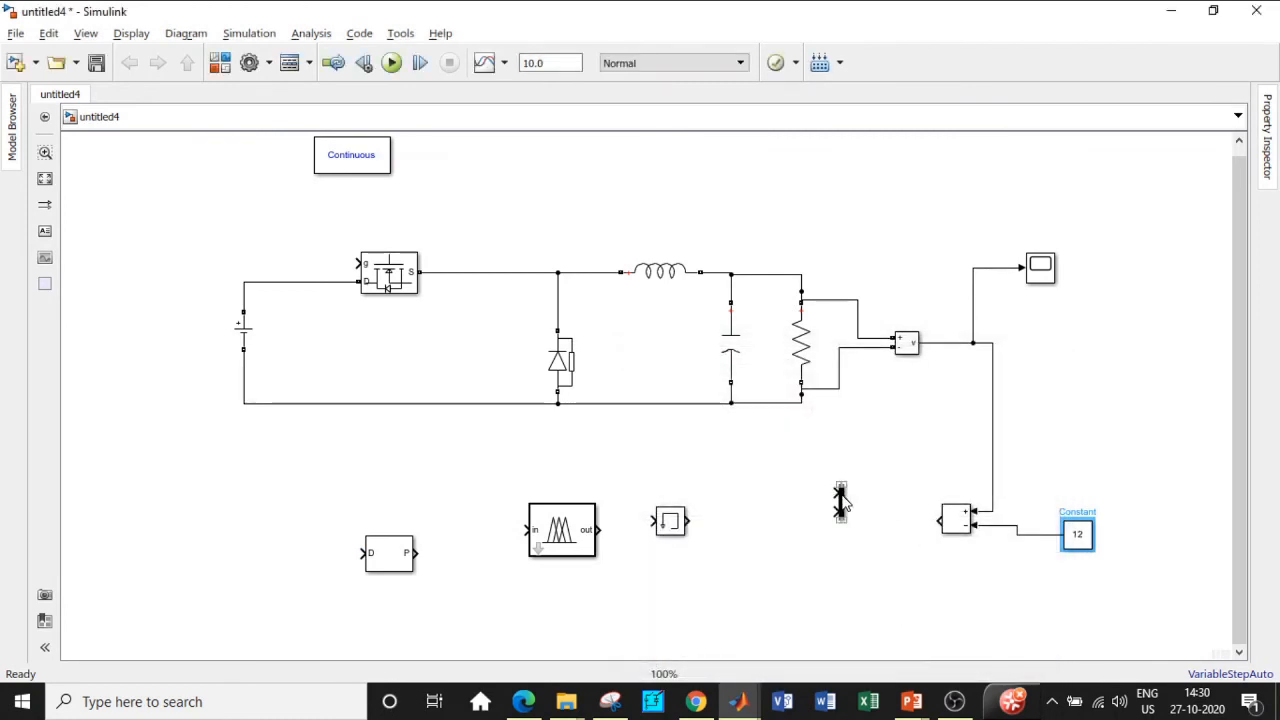
Step: Copy the subtractor and feed it the error and the Memory-delayed error for change in error
left_click_drag(843, 503, 736, 459)
left_click_drag(676, 530, 892, 586)
left_click(955, 518)
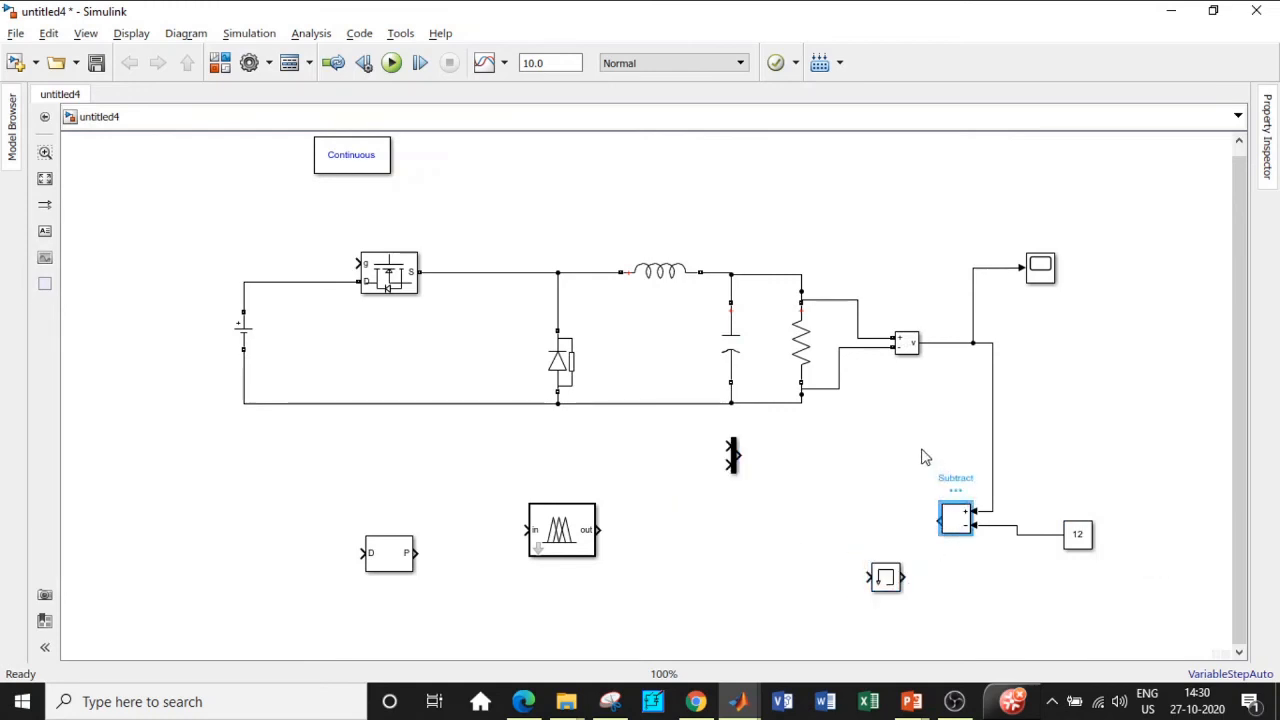
left_click_drag(951, 526, 722, 530)
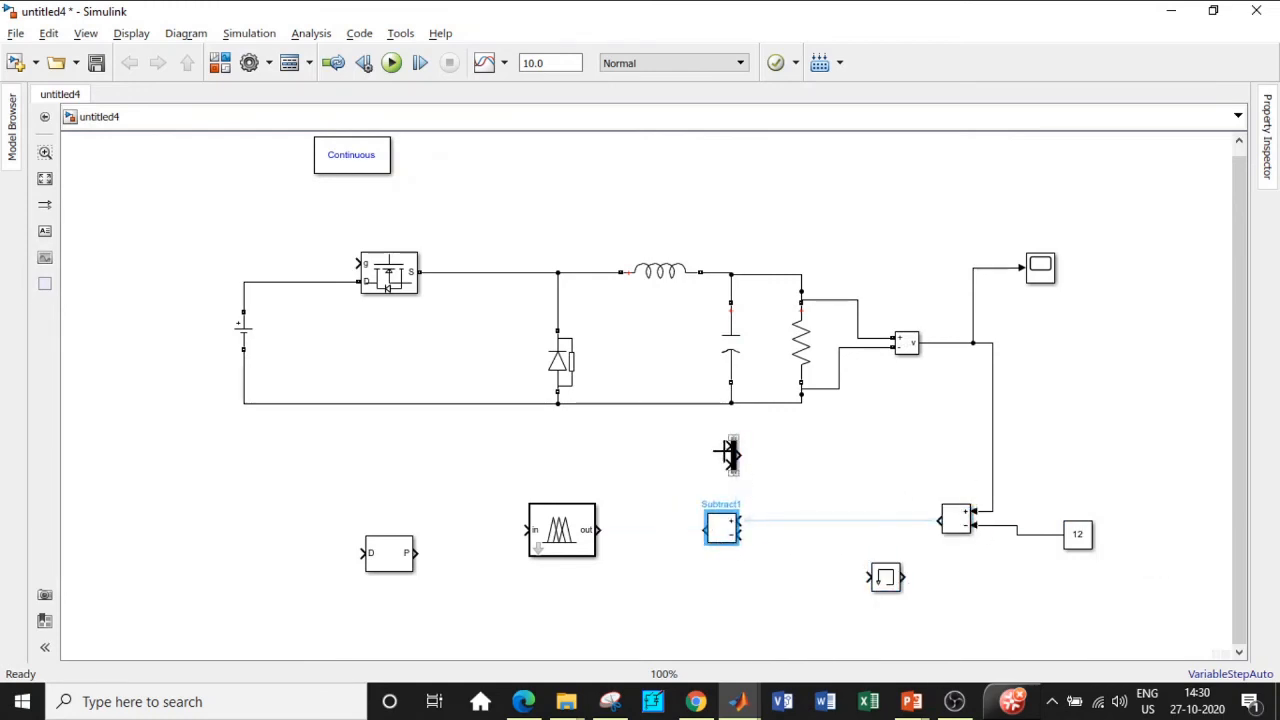
left_click_drag(735, 460, 646, 460)
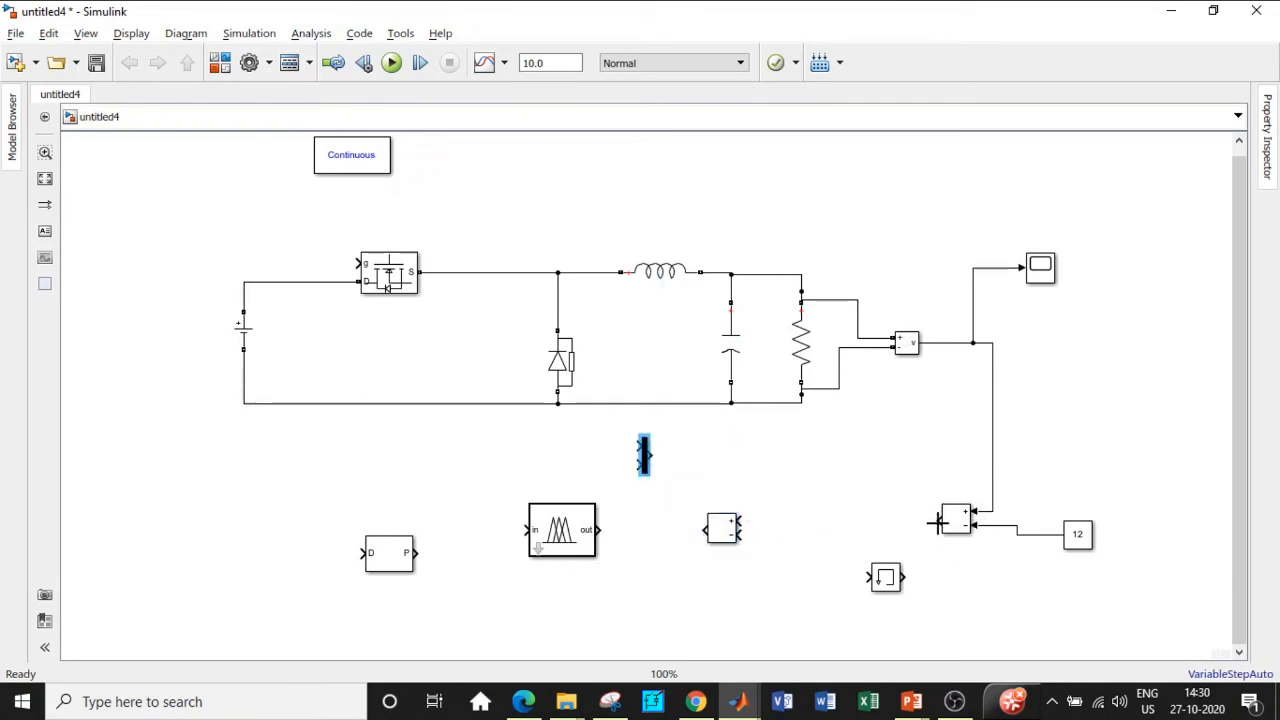
left_click_drag(938, 522, 741, 521)
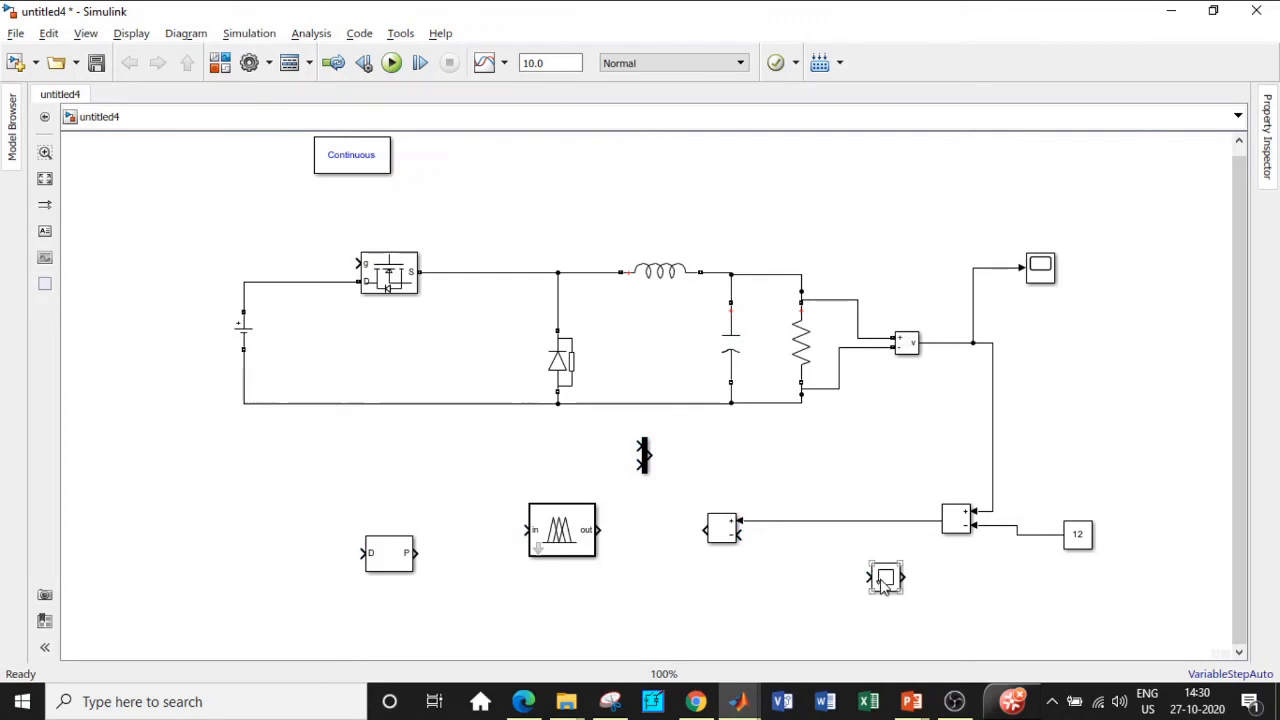
left_click_drag(882, 585, 887, 521)
key("ctrl+r")
key("ctrl+r")
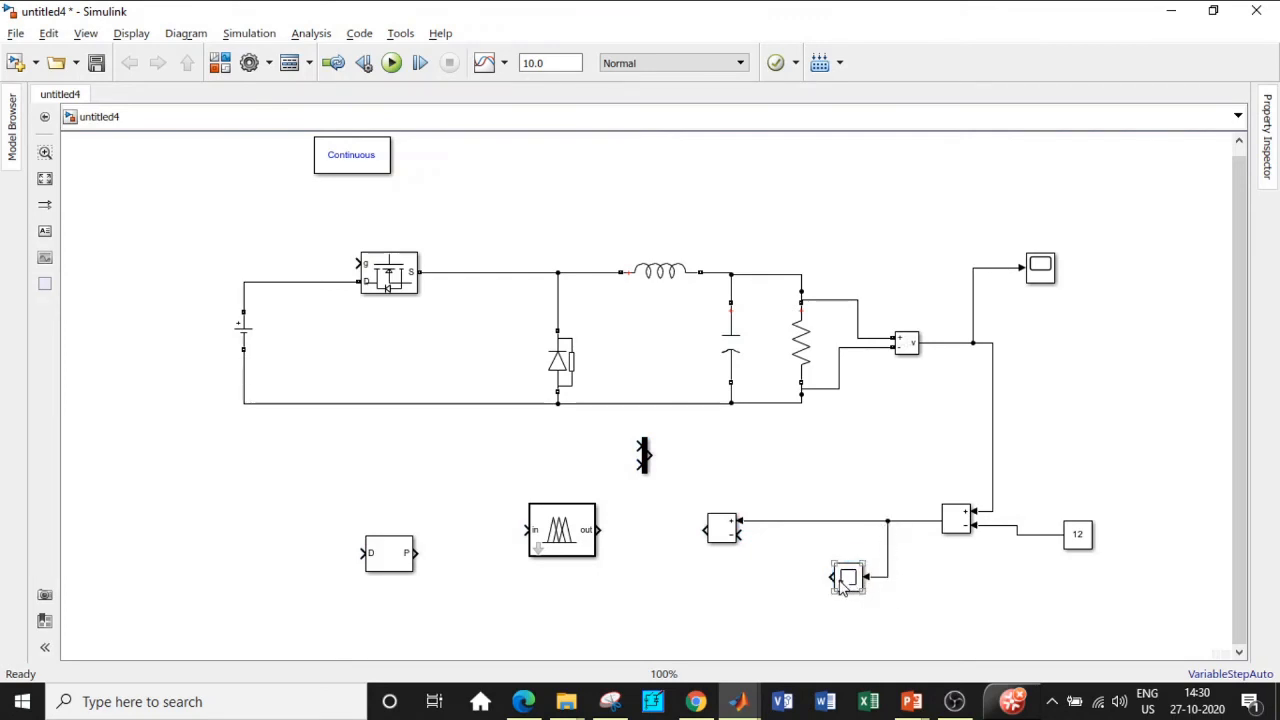
mouse_move(831, 577)
left_mouse_down()
mouse_move(789, 537)
mouse_move(743, 535)
left_mouse_up()
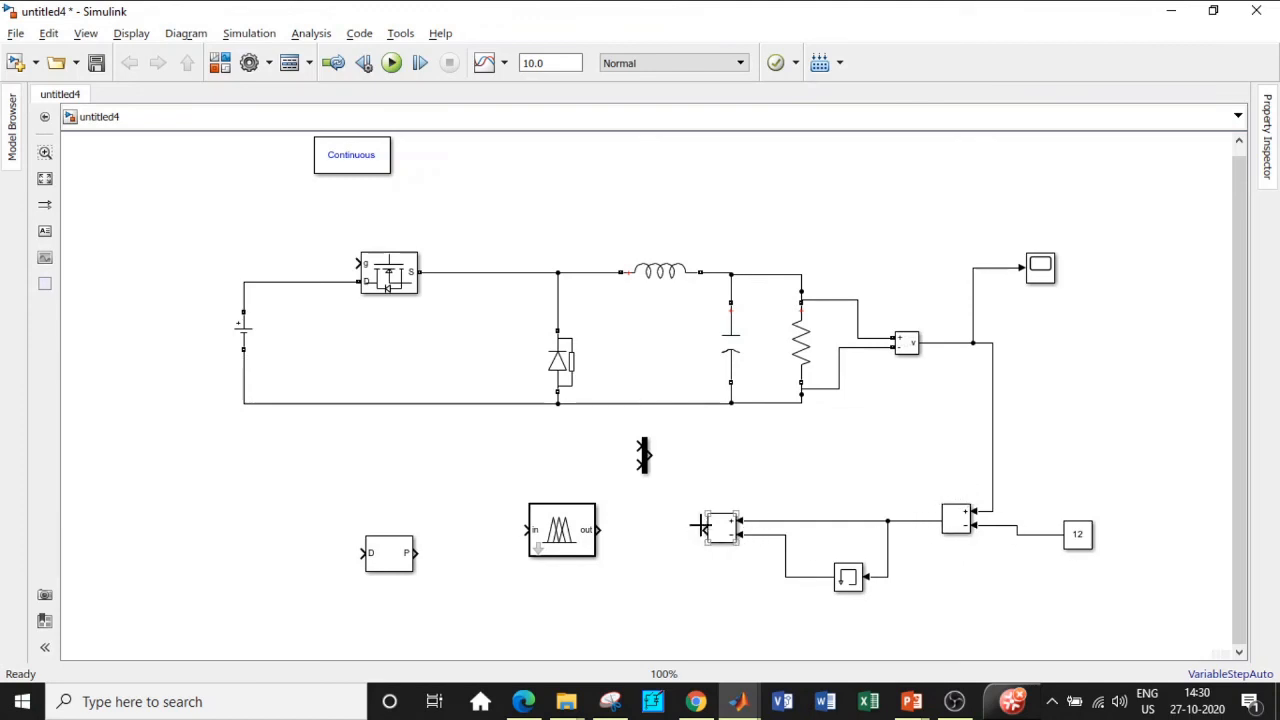
Step: Mux the error signals into the flipped Fuzzy Logic Controller and flip the PWM generator
left_click_drag(645, 455, 651, 494)
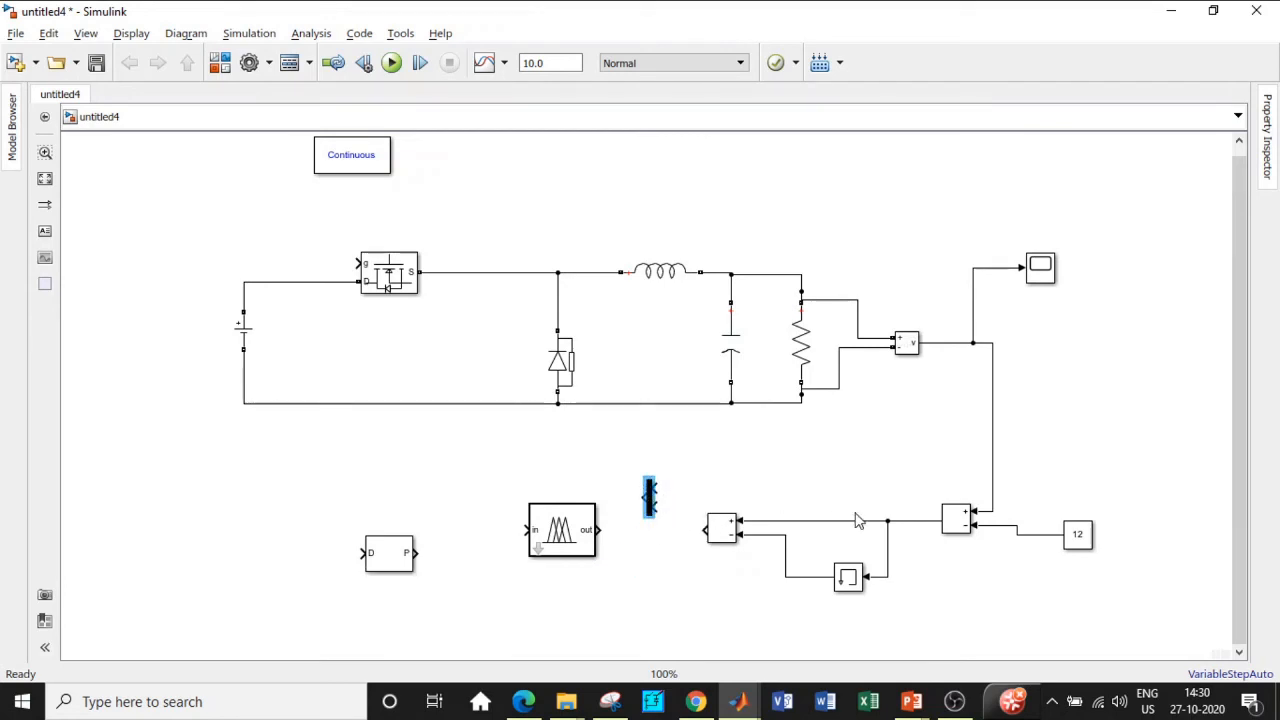
left_click_drag(866, 522, 655, 488)
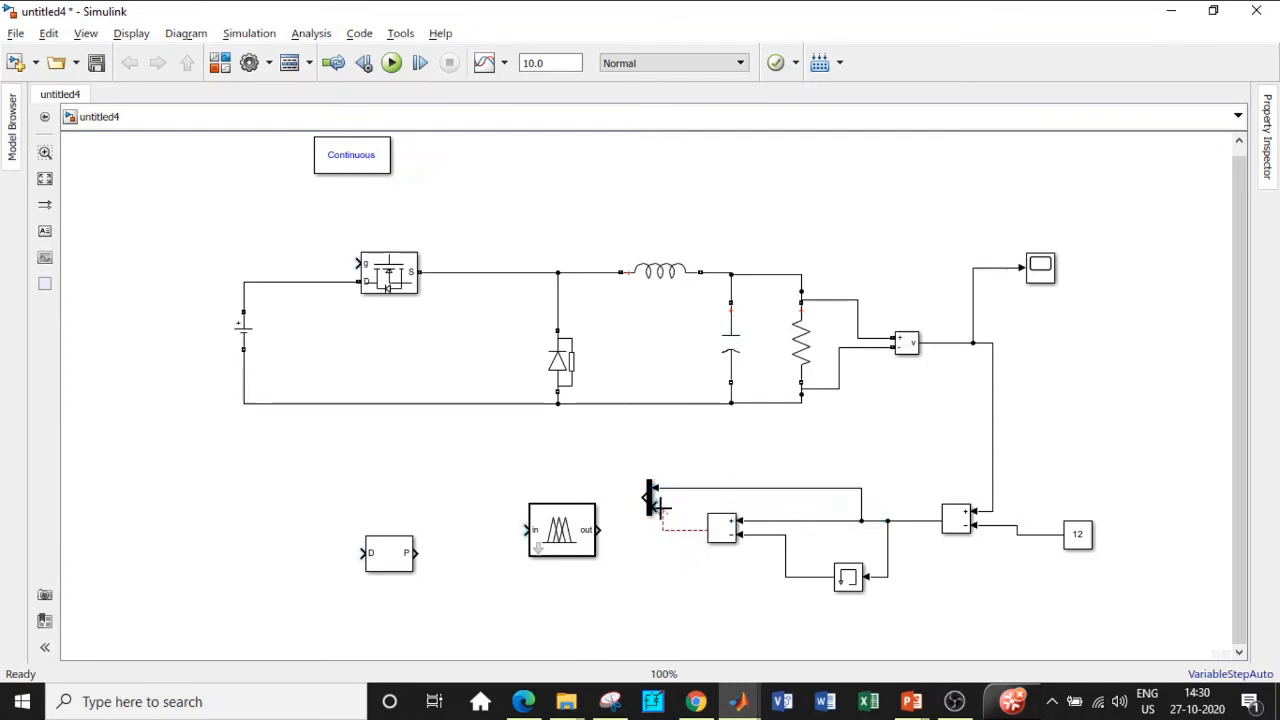
left_click_drag(575, 540, 568, 517)
key("ctrl+i")
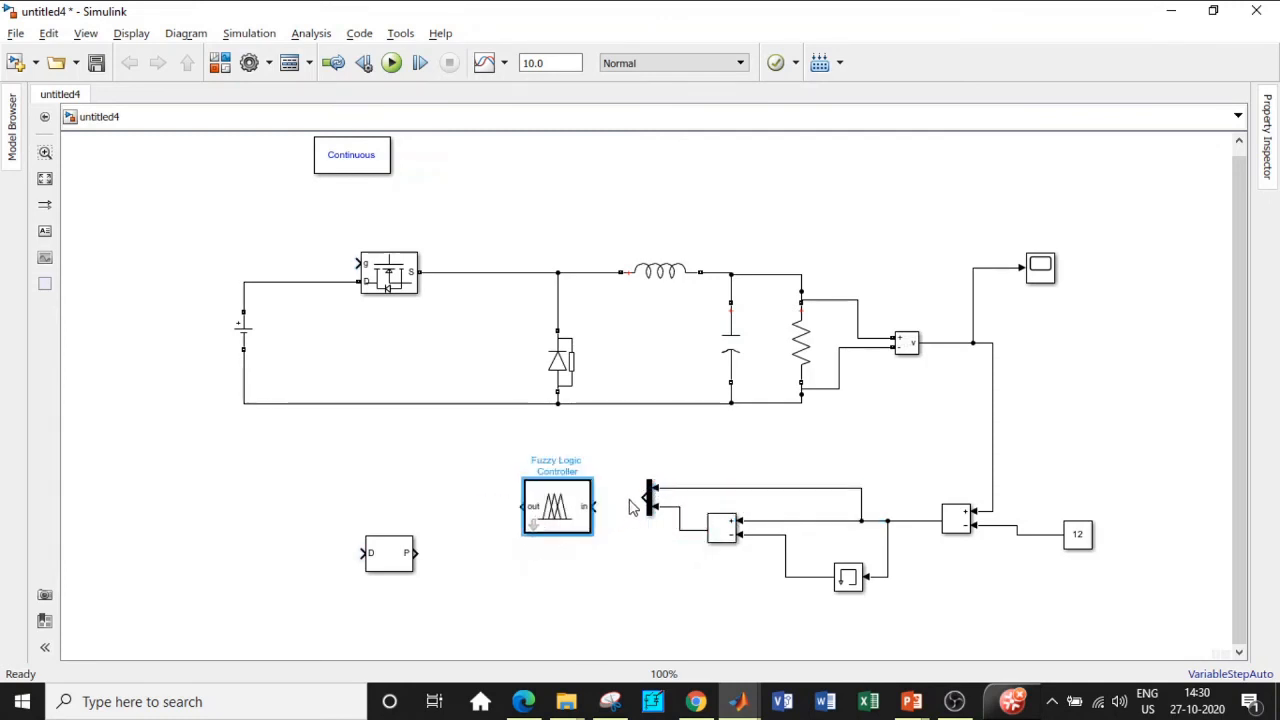
left_click_drag(640, 495, 596, 506)
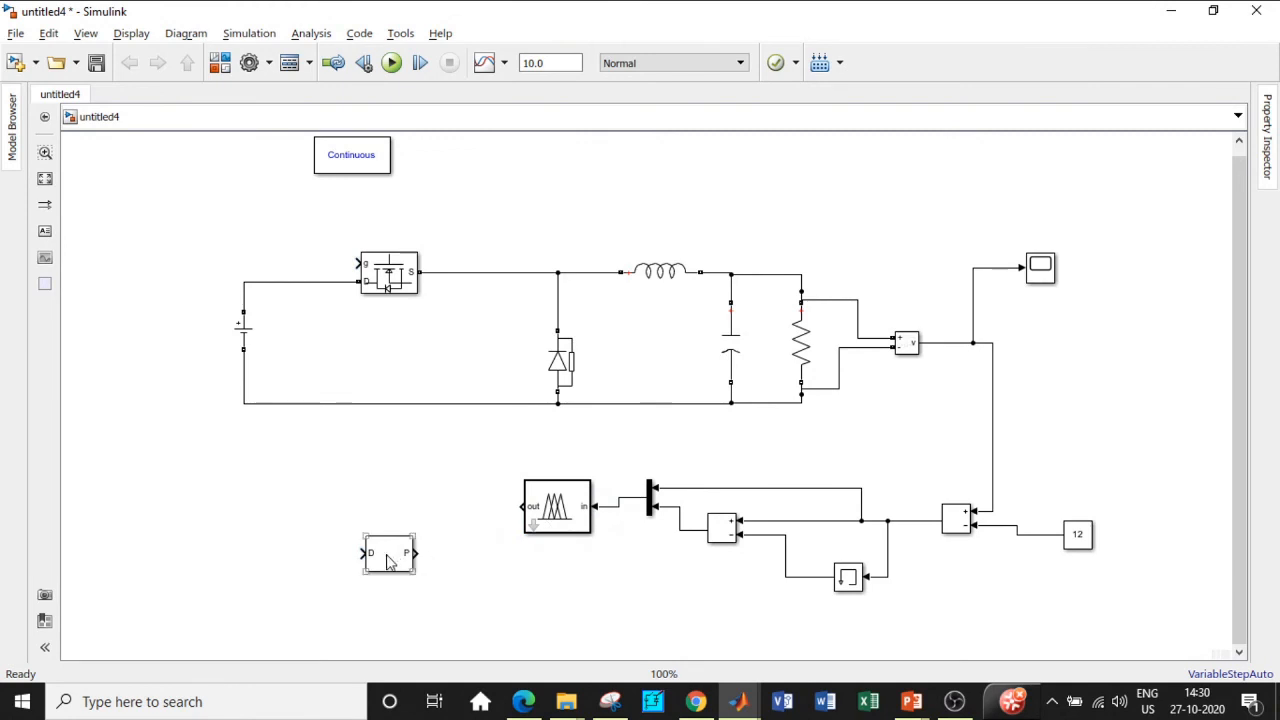
left_click_drag(390, 563, 390, 527)
key("ctrl+i")
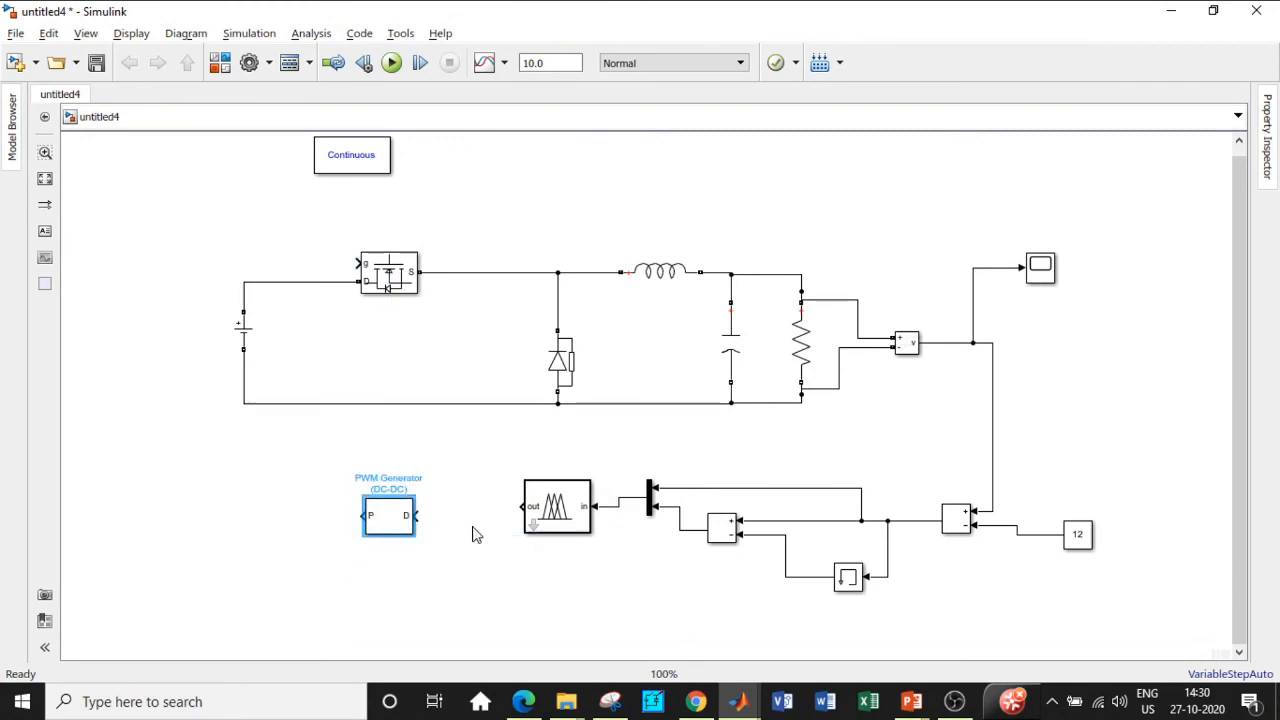
Step: Connect the Fuzzy Logic Controller output to the PWM Generator's D input
left_click_drag(518, 515, 358, 263)
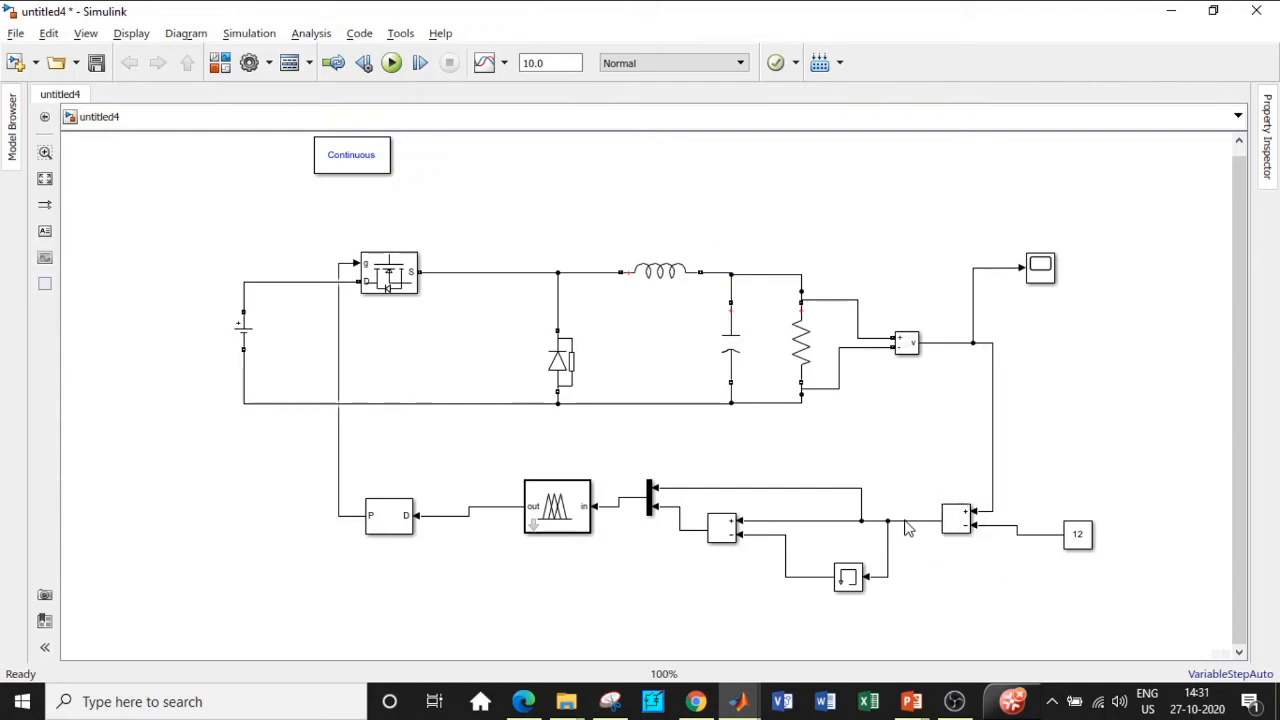
left_click(855, 584)
left_click(850, 578)
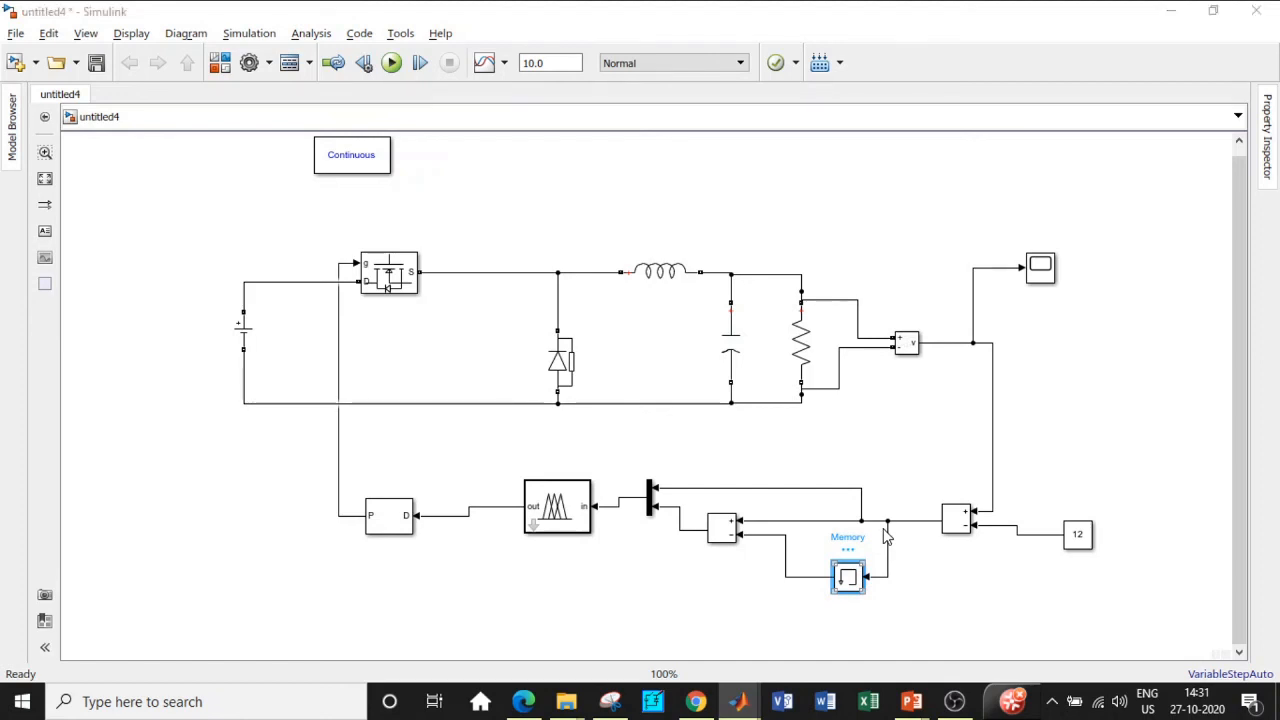
key("Return")
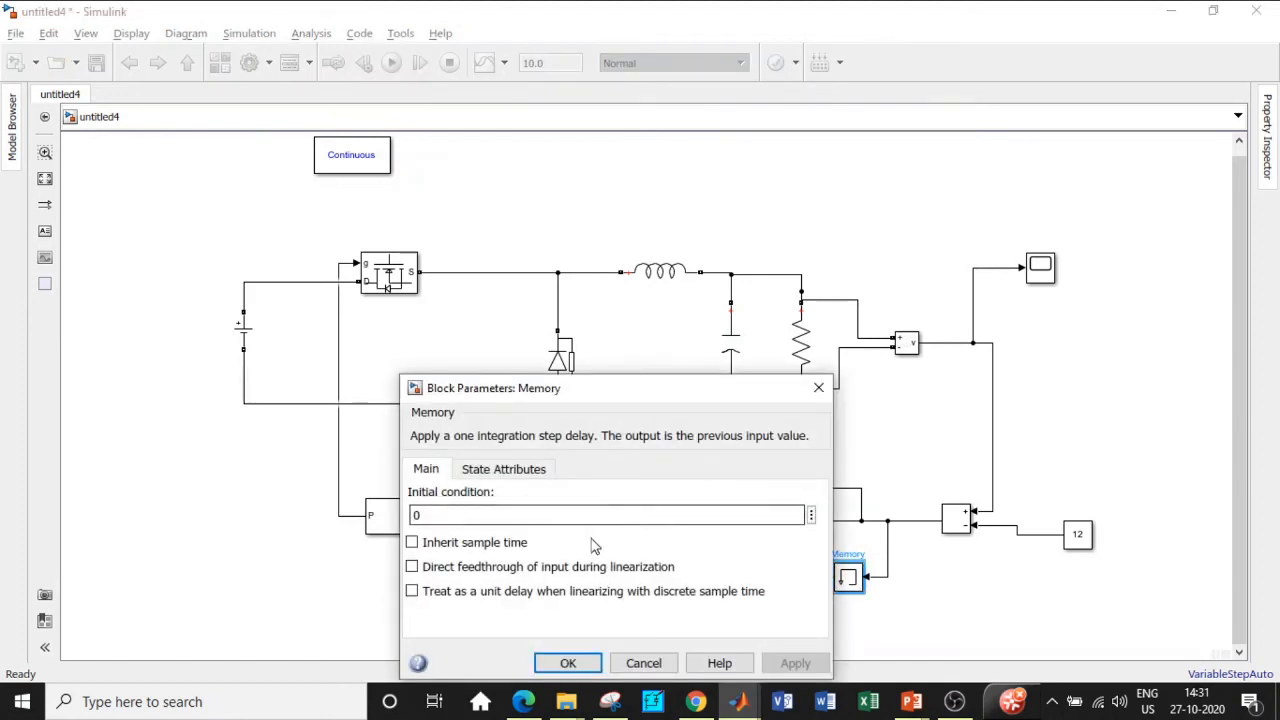
left_click(818, 388)
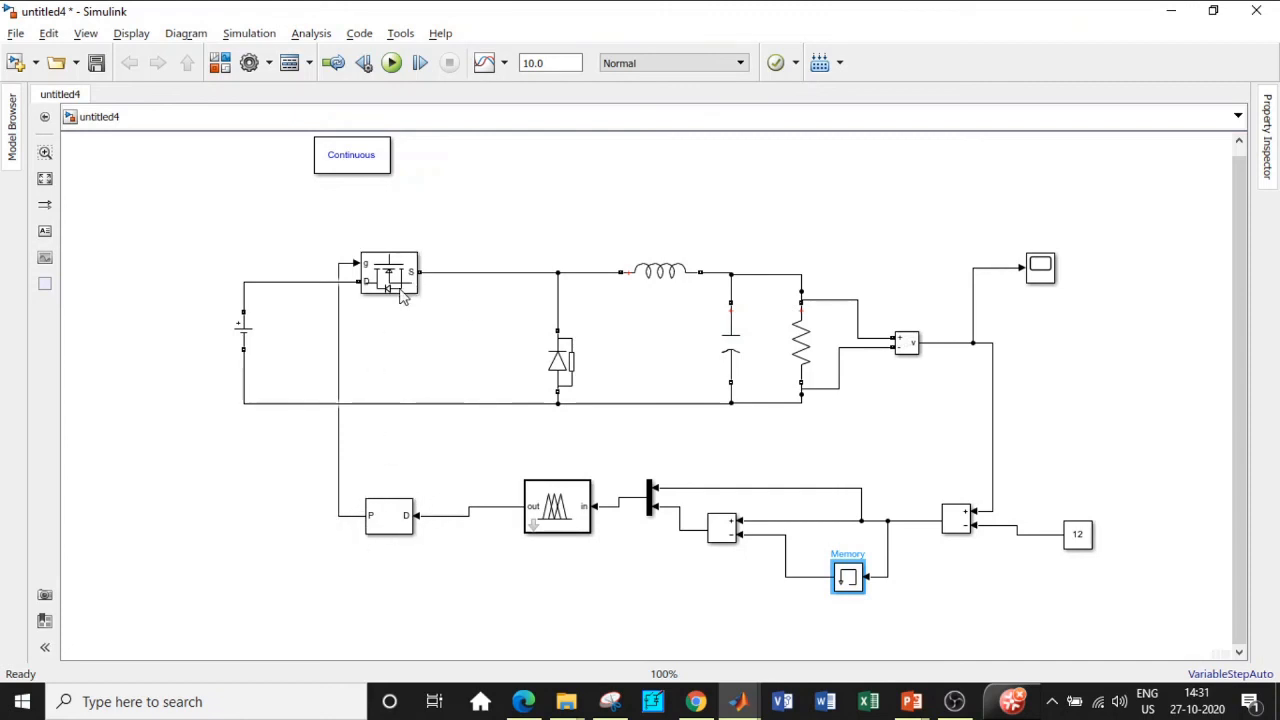
left_click(810, 428)
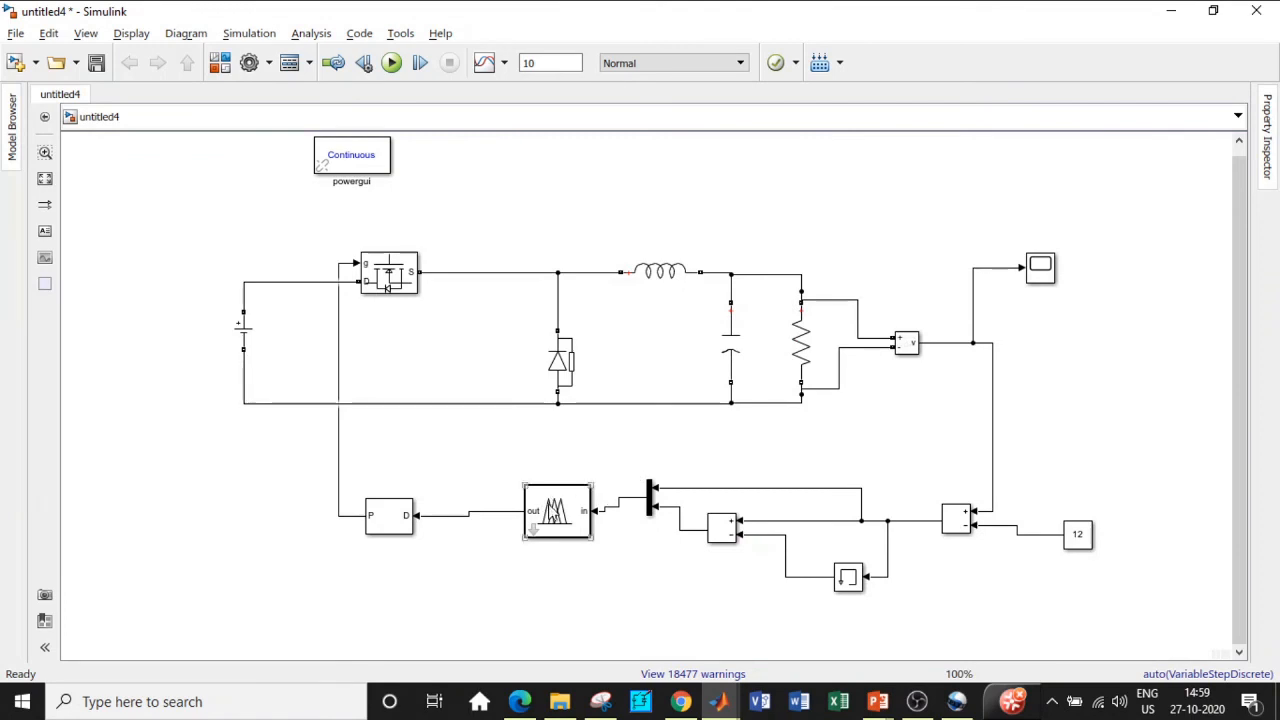
Step: Replace 'tipper' with 'mppt.fis' as the Fuzzy Logic Controller's FIS name
left_click(556, 510)
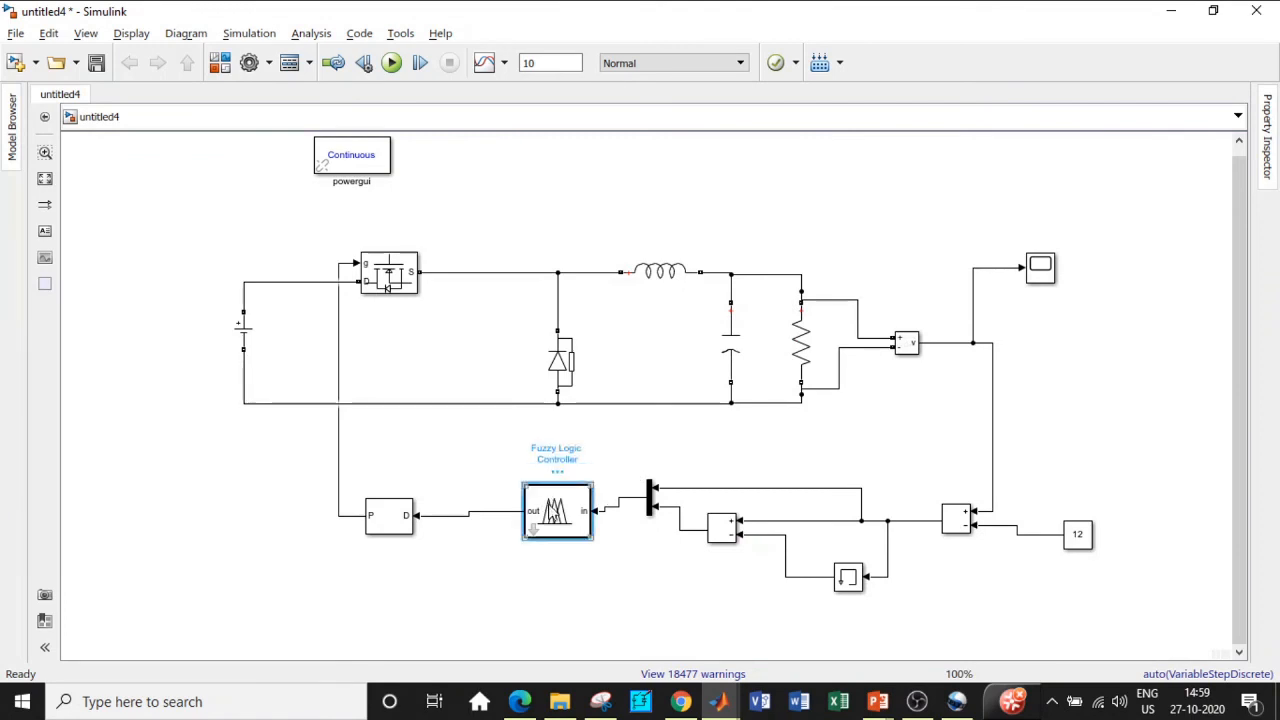
double_click(556, 510)
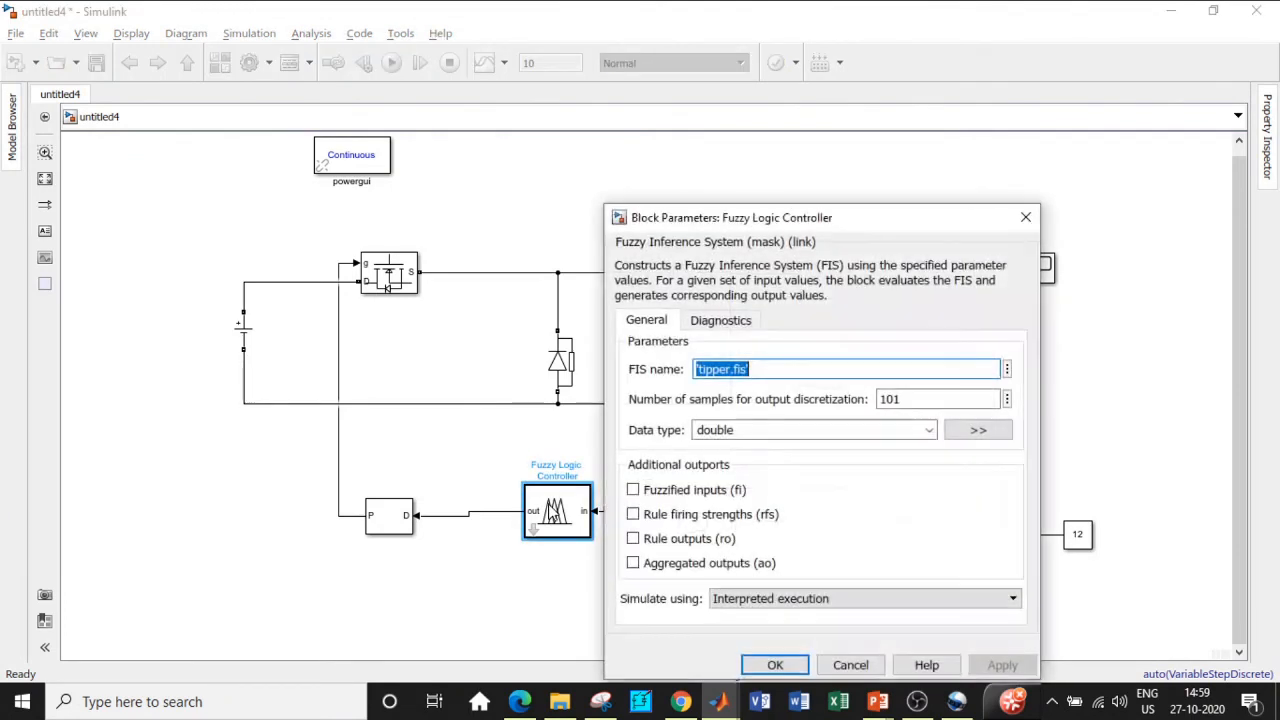
left_click(733, 368)
left_click_drag(731, 368, 704, 368)
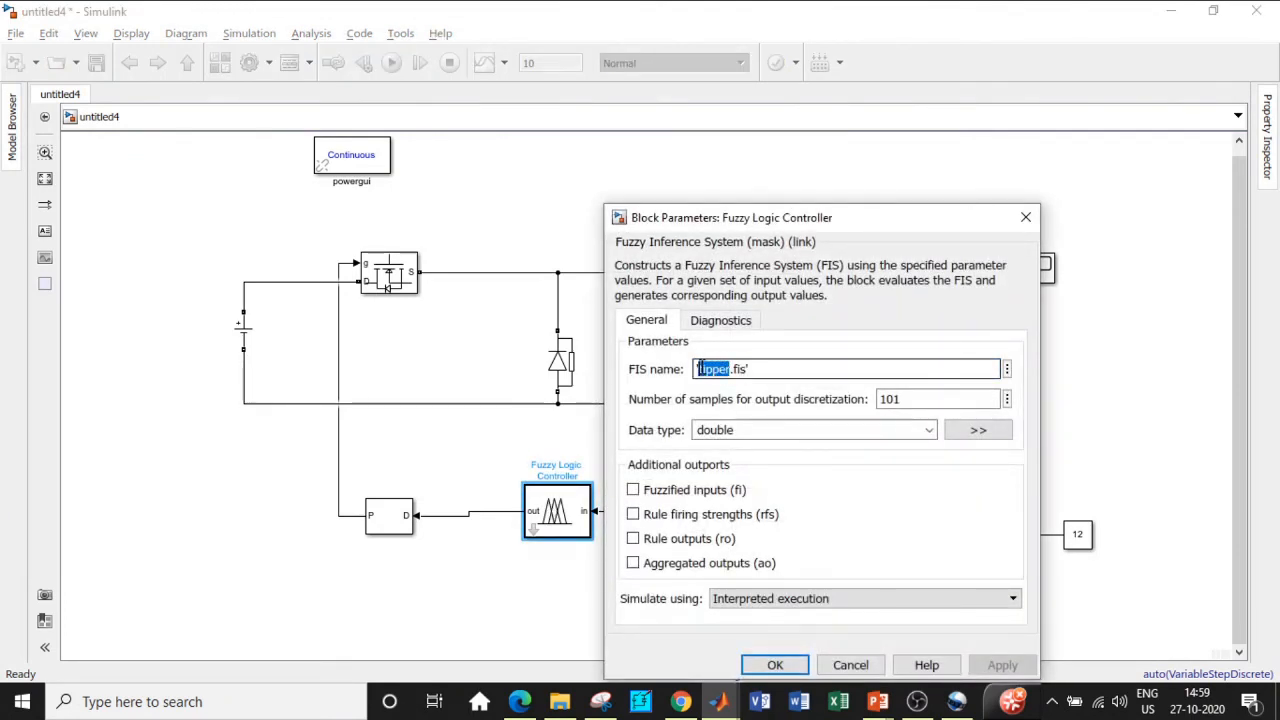
type("mppt")
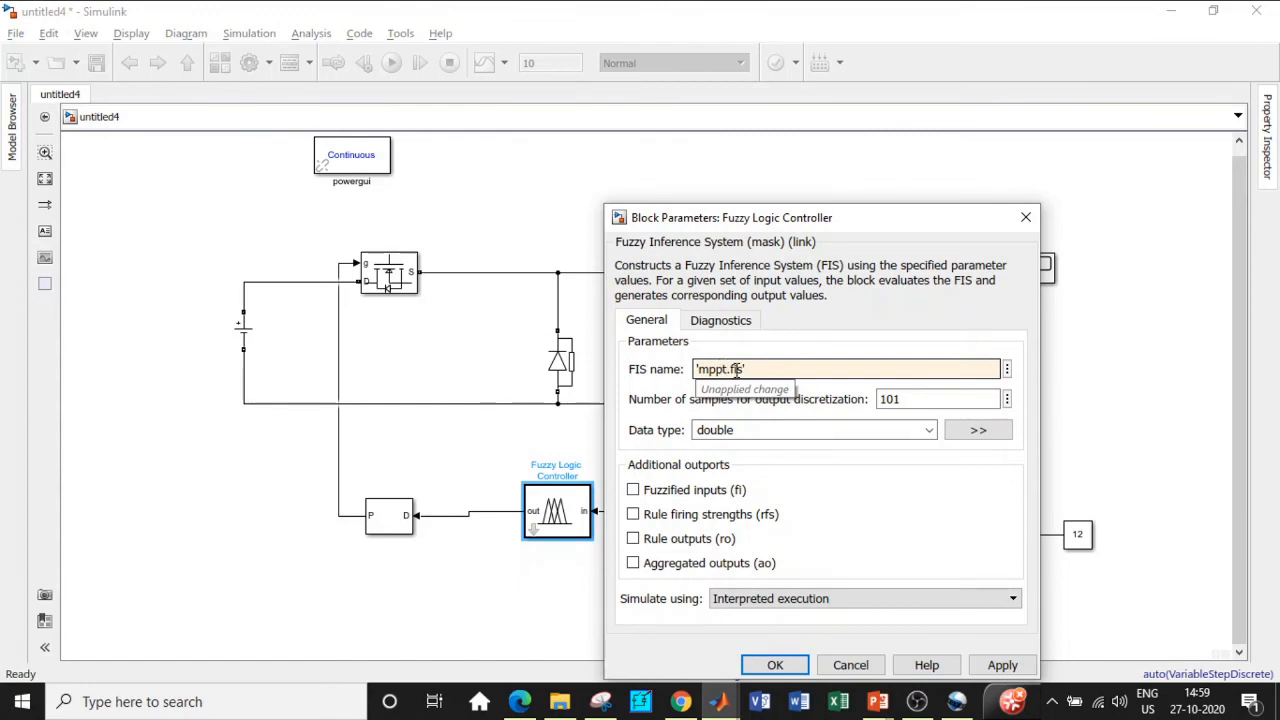
left_click(776, 665)
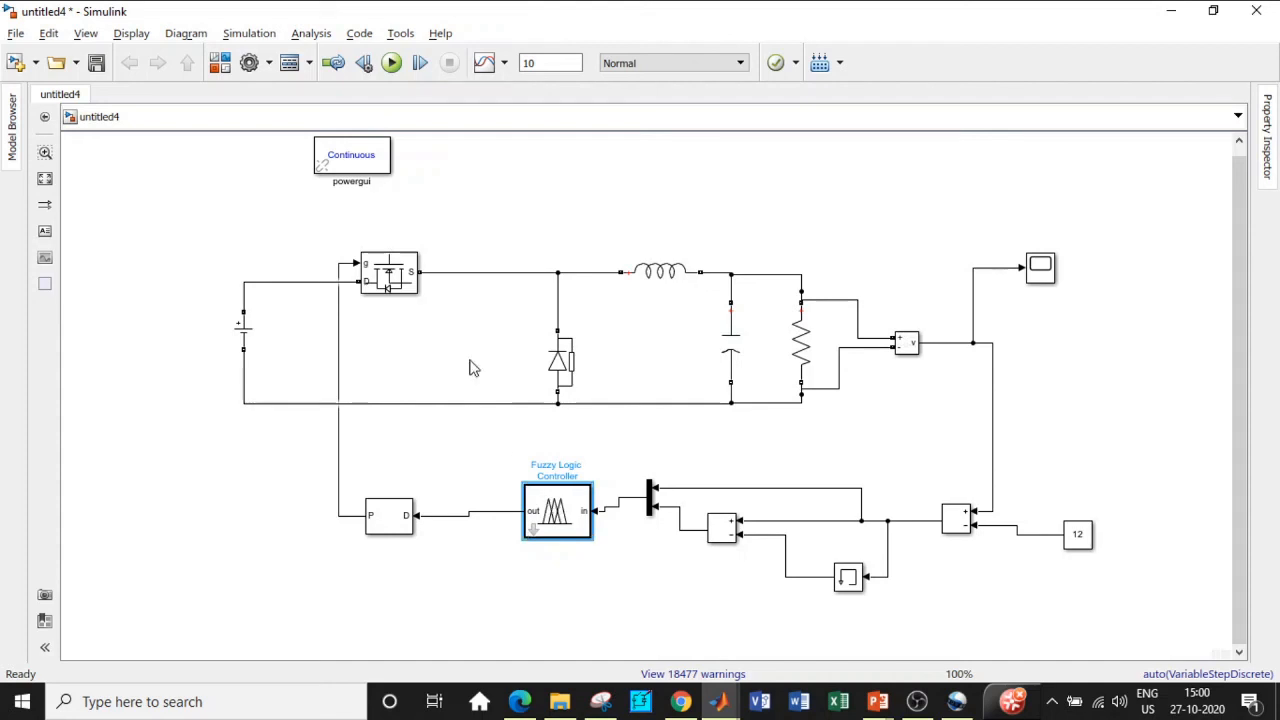
Step: Set the powergui simulation type to Discrete with a 50e-6 s sample time
double_click(360, 163)
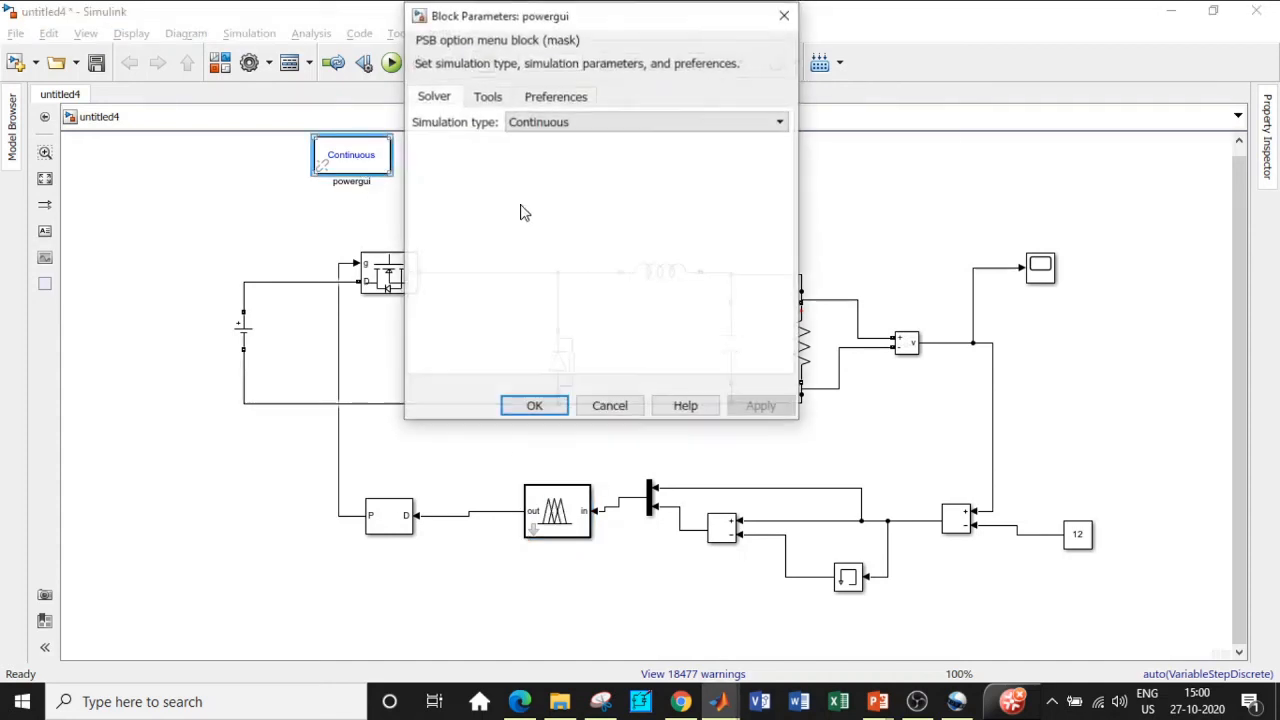
left_click(560, 122)
left_click(540, 155)
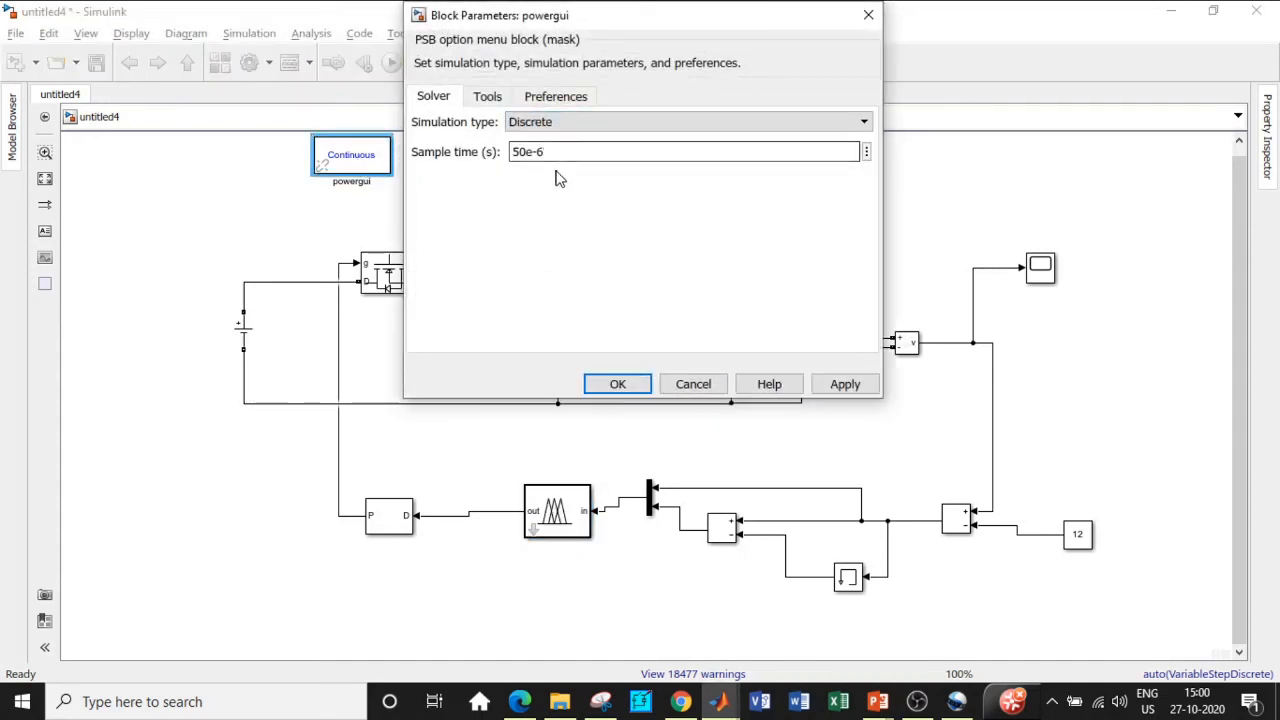
left_click(617, 384)
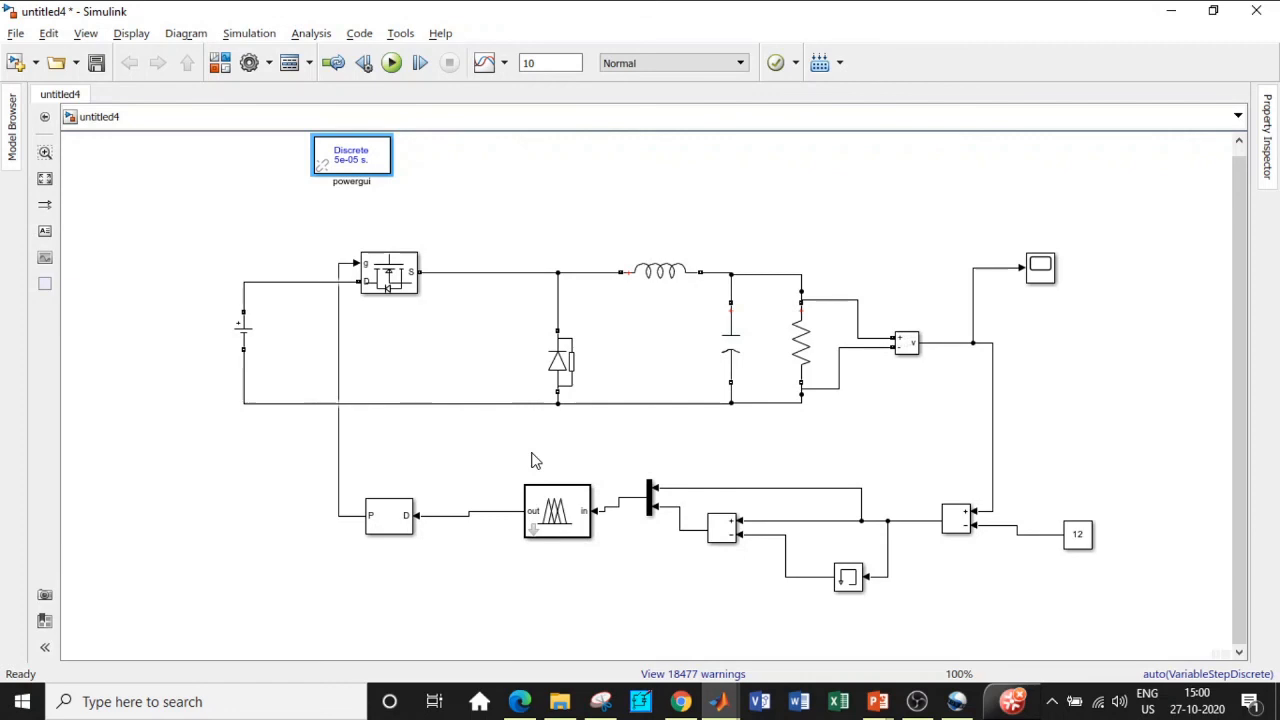
Step: Set the stop time to 1, run the buck converter model, and stop it near T = 0.19 s
double_click(545, 63)
type("1")
left_click(391, 63)
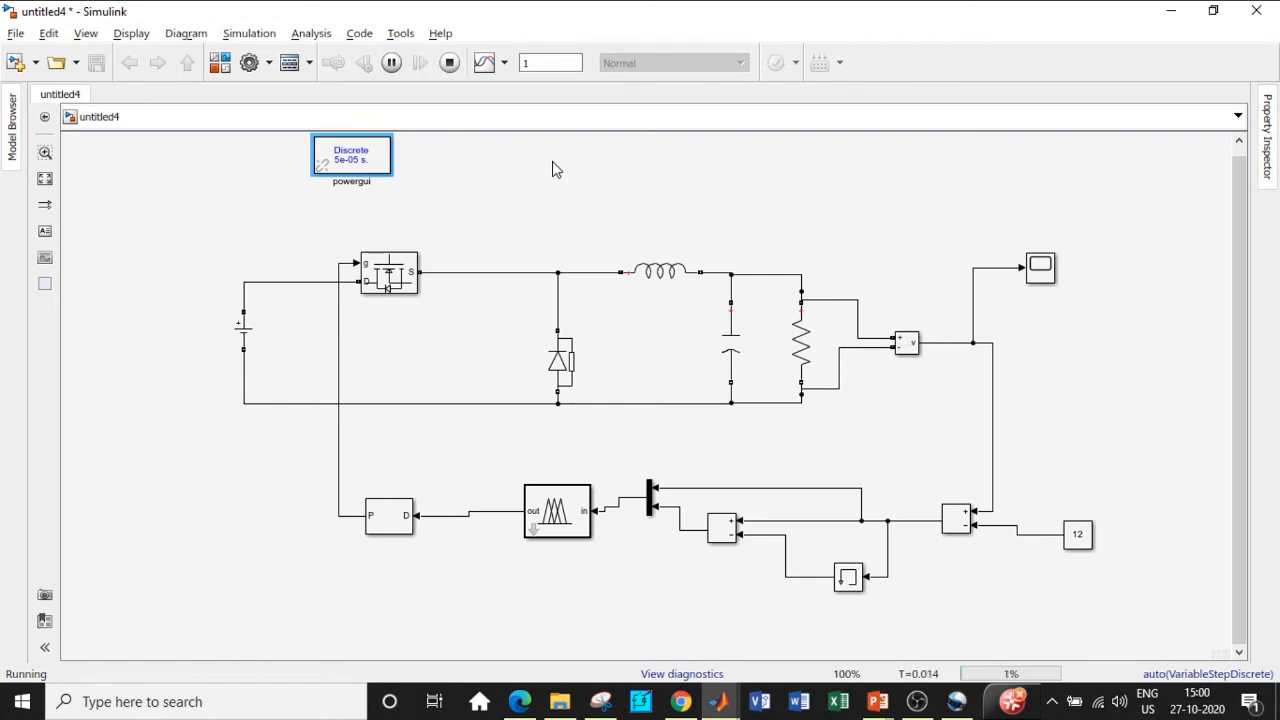
left_click(1040, 266)
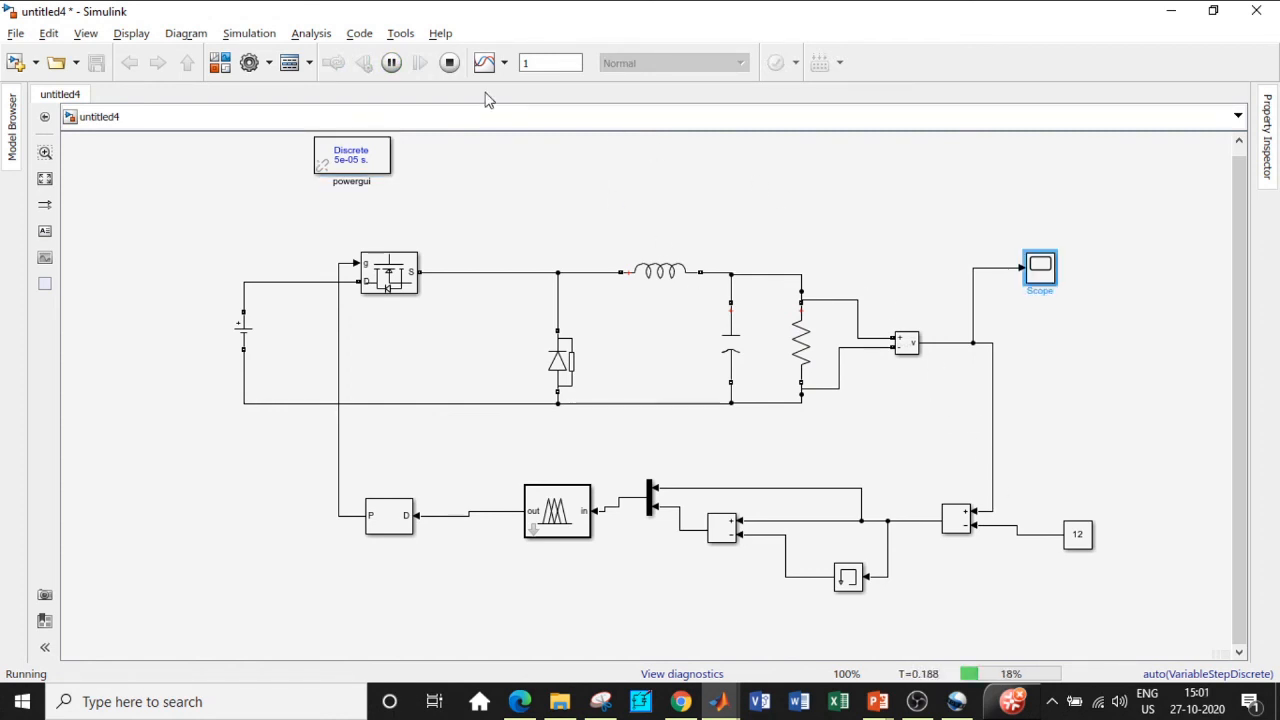
left_click(451, 63)
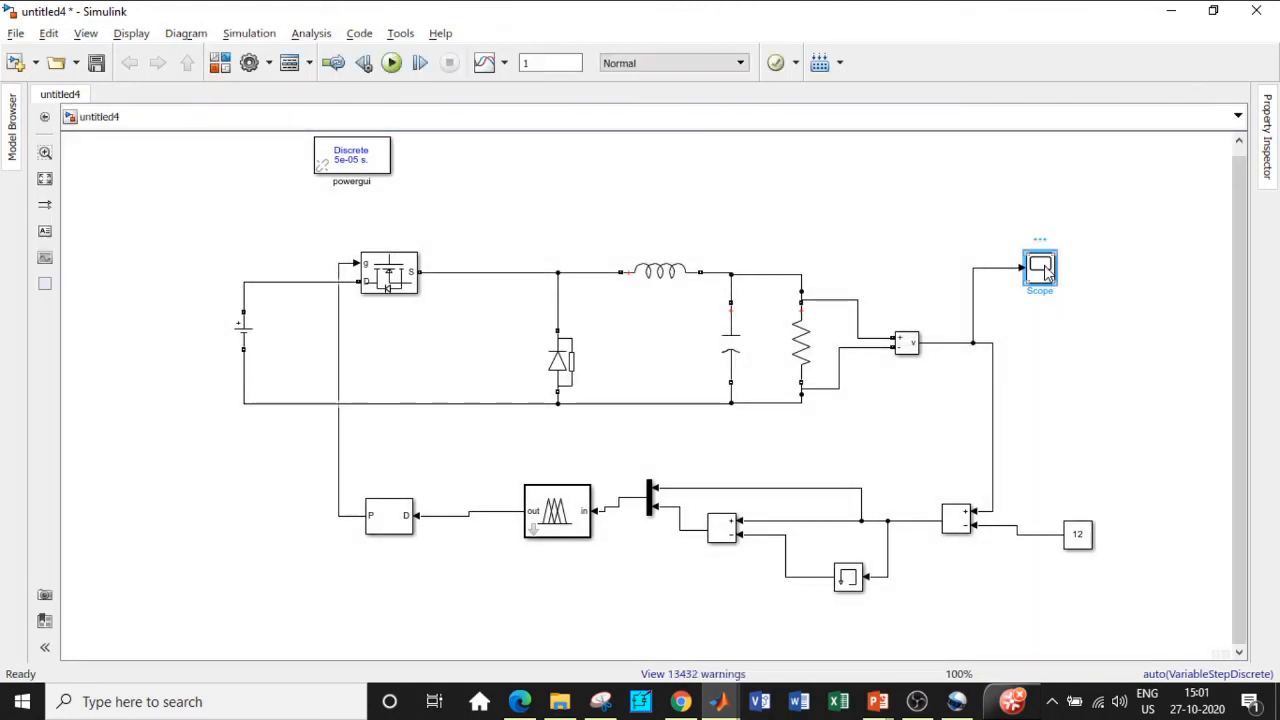
double_click(1043, 269)
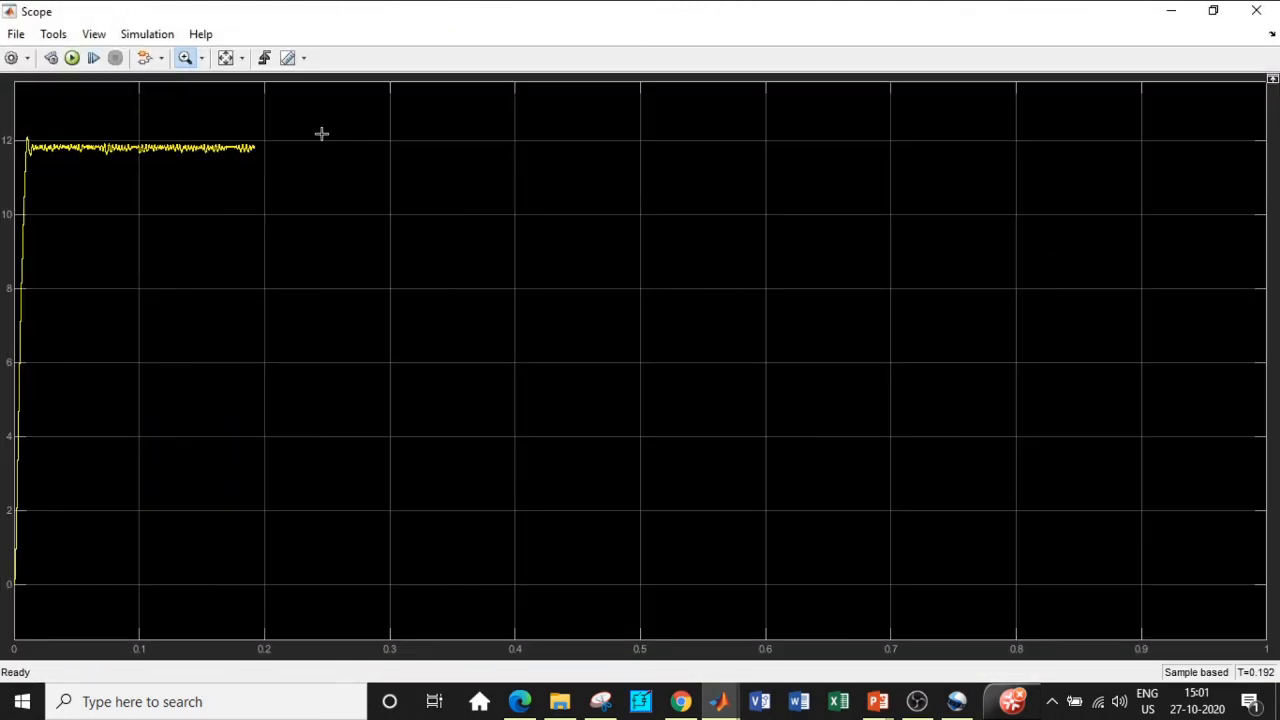
left_click(228, 59)
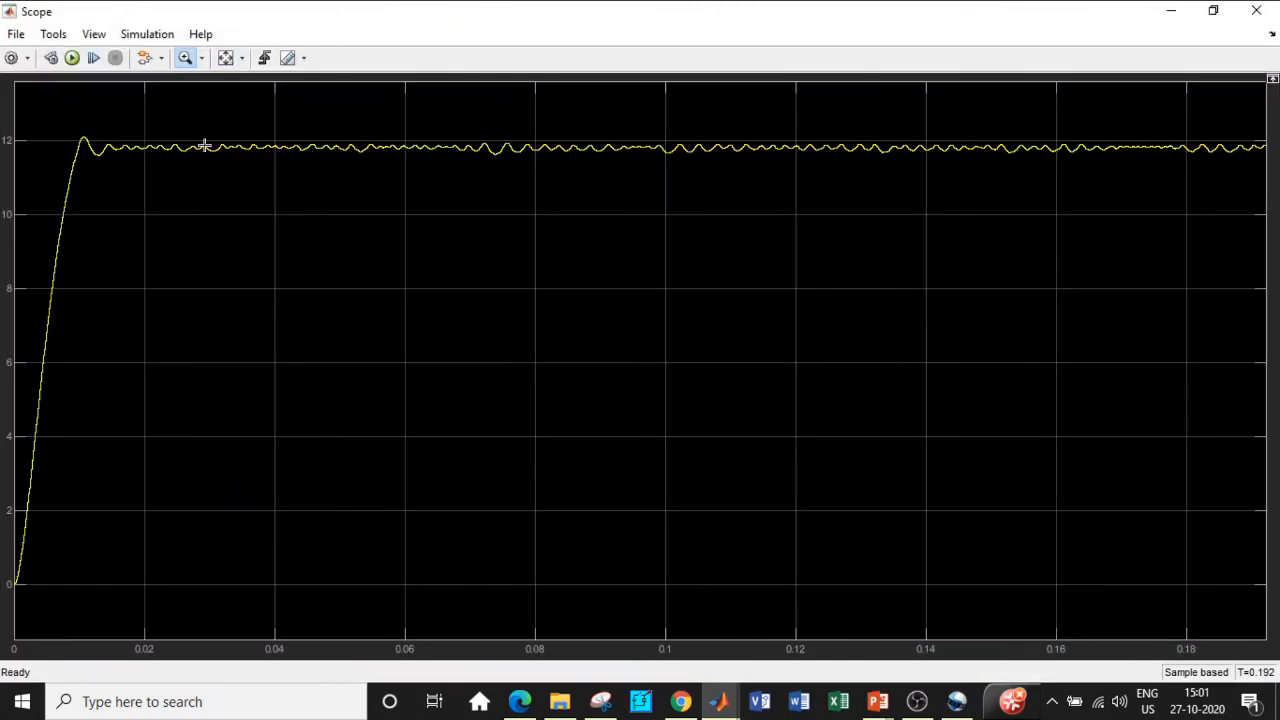
left_click_drag(337, 95, 676, 194)
left_click_drag(314, 276, 998, 458)
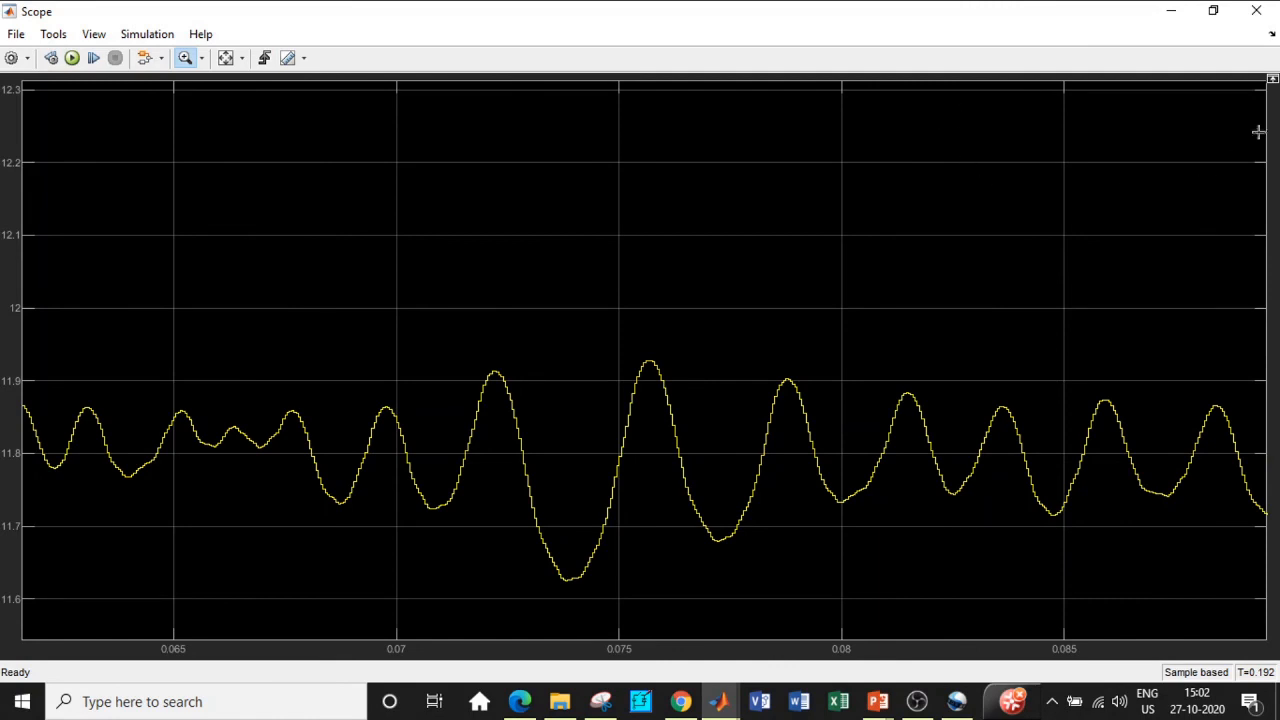
left_click(1256, 10)
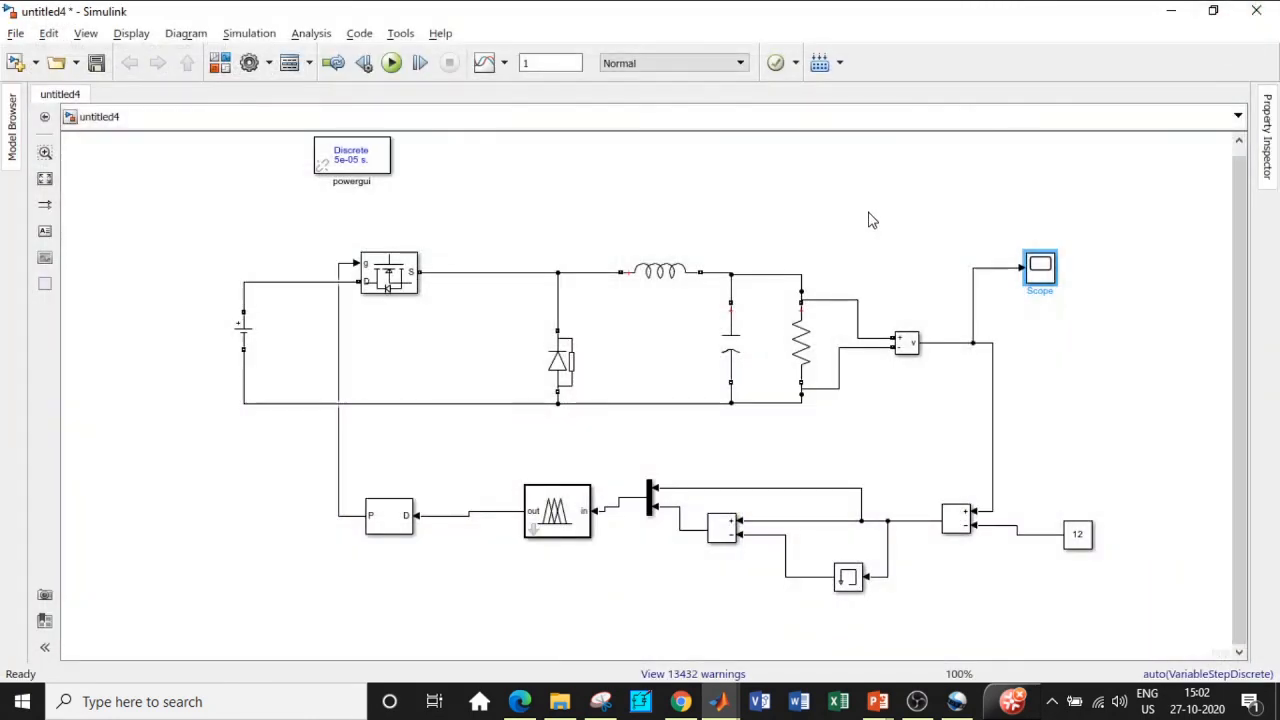
Step: Change the Series RLC Branch2 load resistance to 20 Ω
left_click(803, 342)
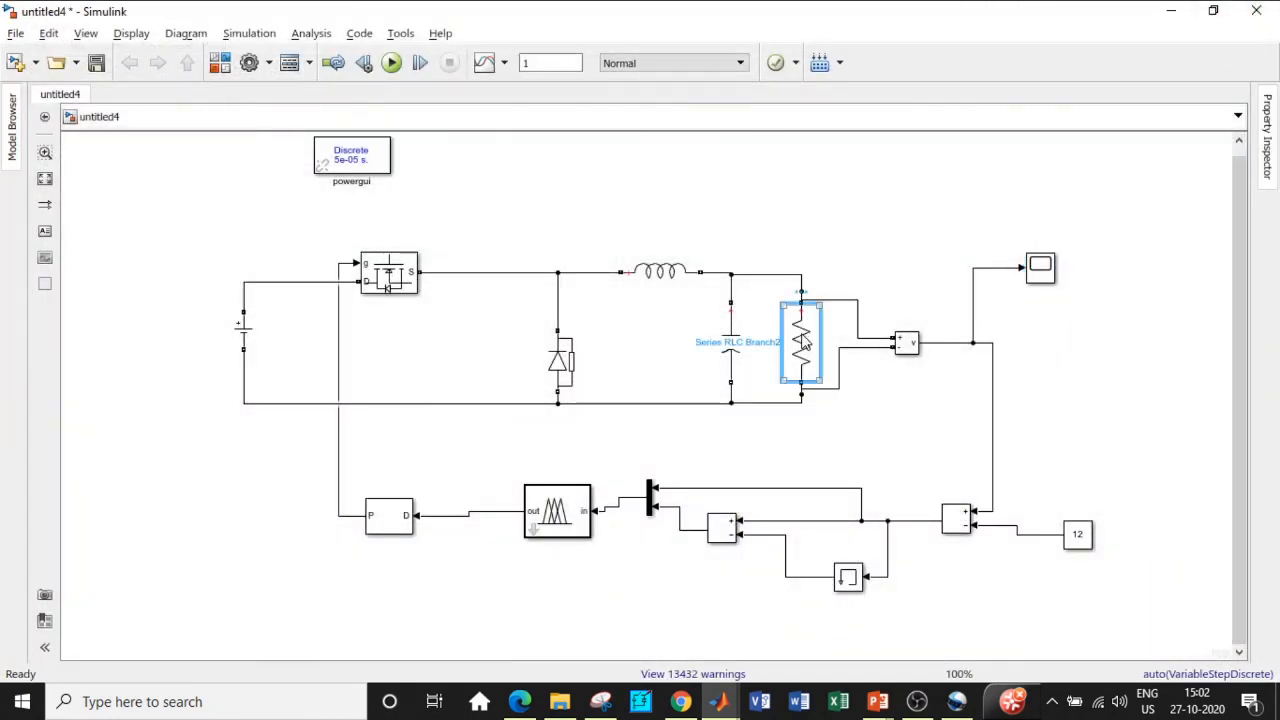
double_click(803, 342)
double_click(884, 375)
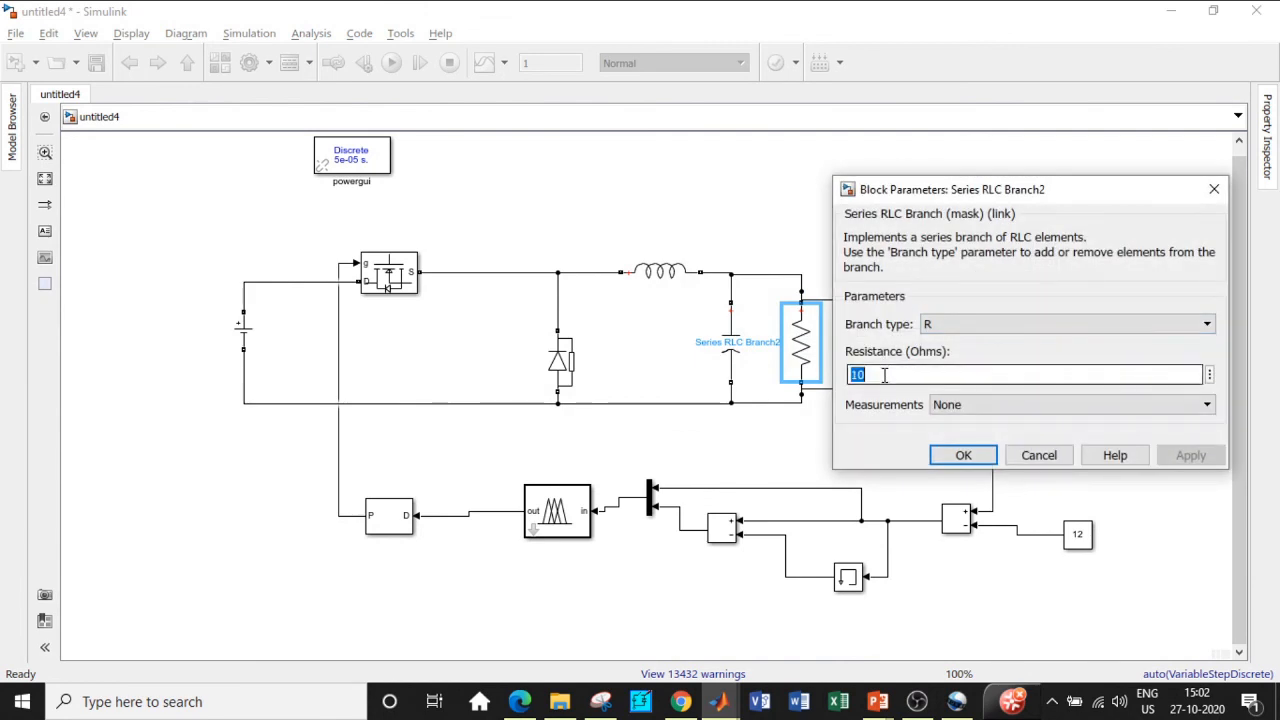
type("2")
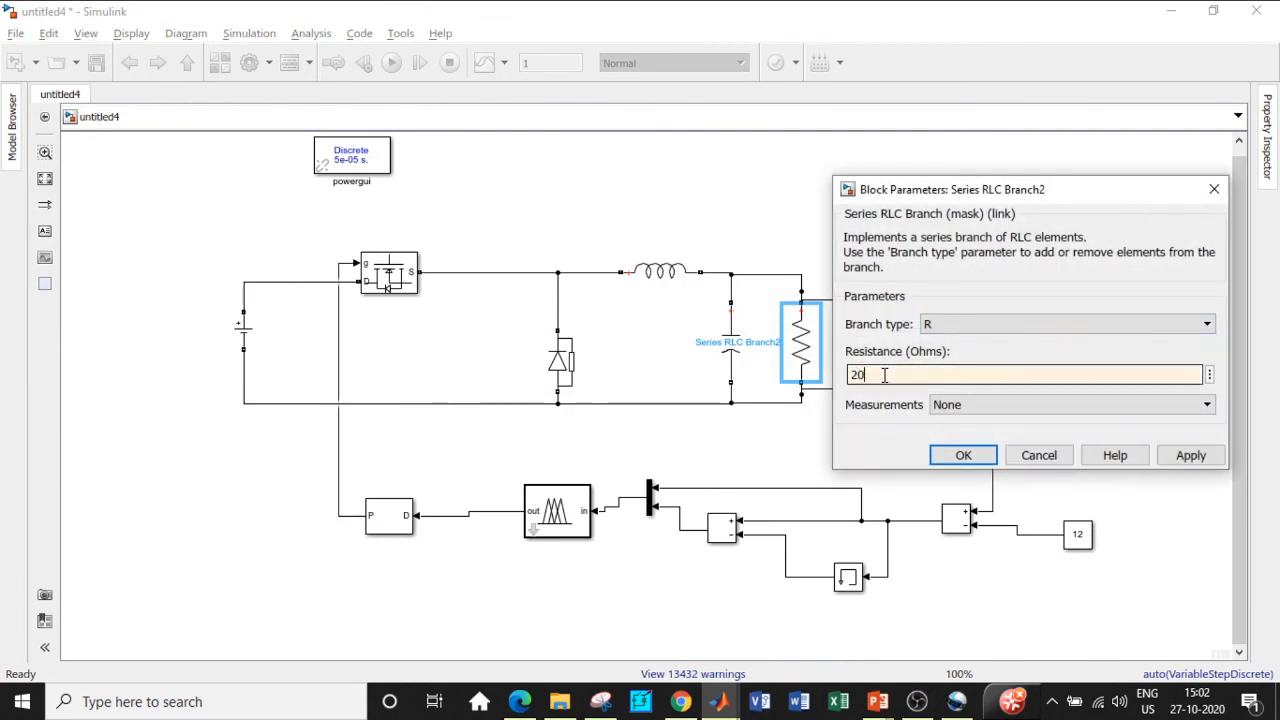
left_click(1214, 189)
Step: Lower the DC Voltage Source amplitude from 24 V to 20 V
double_click(236, 340)
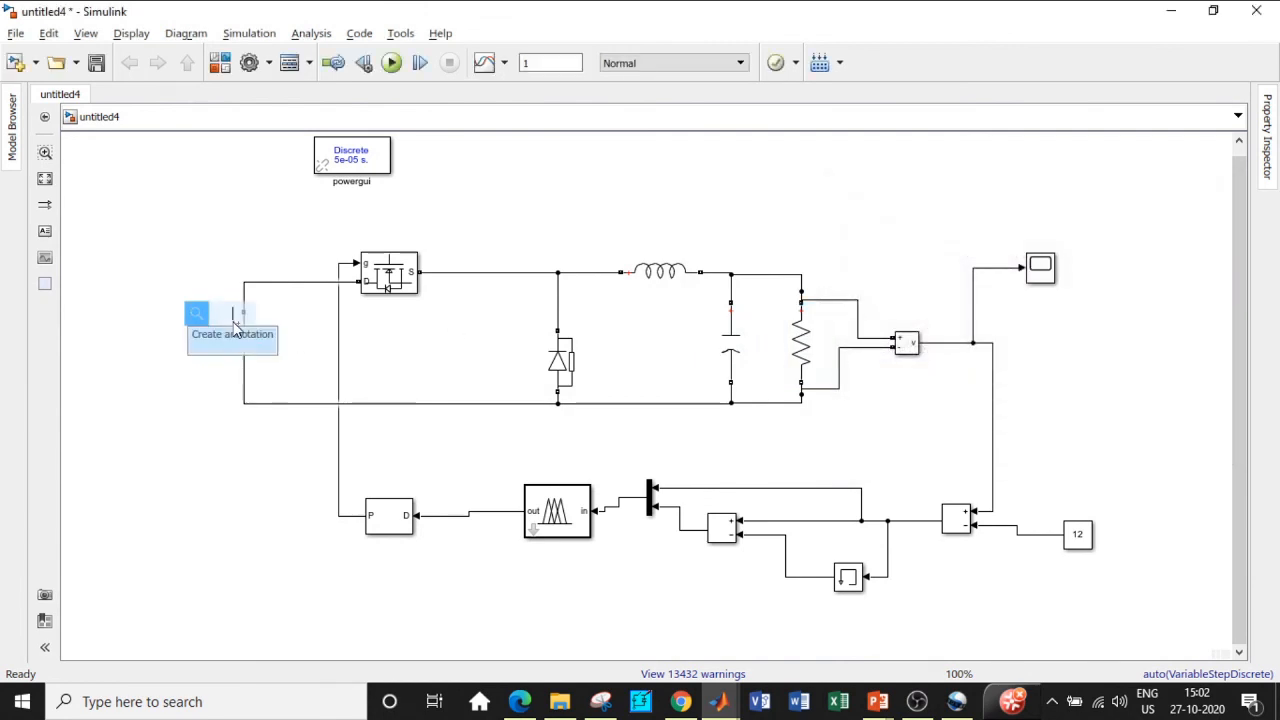
left_click(253, 342)
double_click(245, 333)
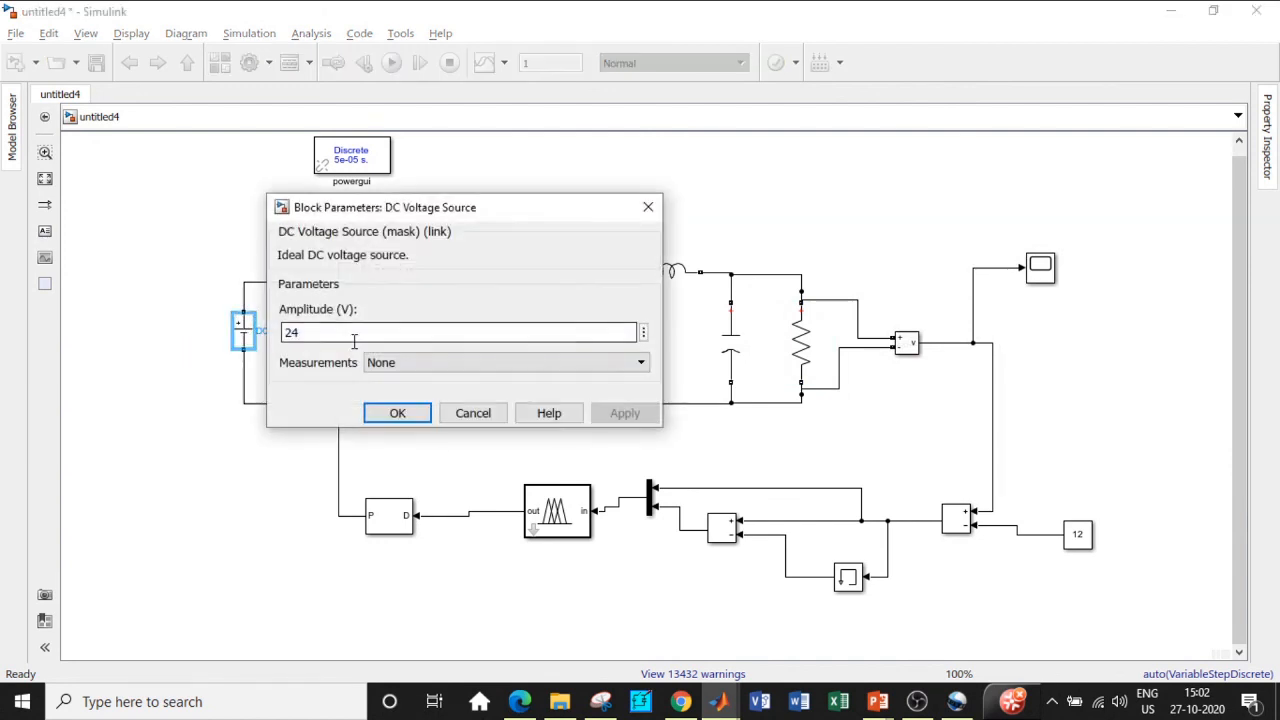
double_click(319, 333)
type("2")
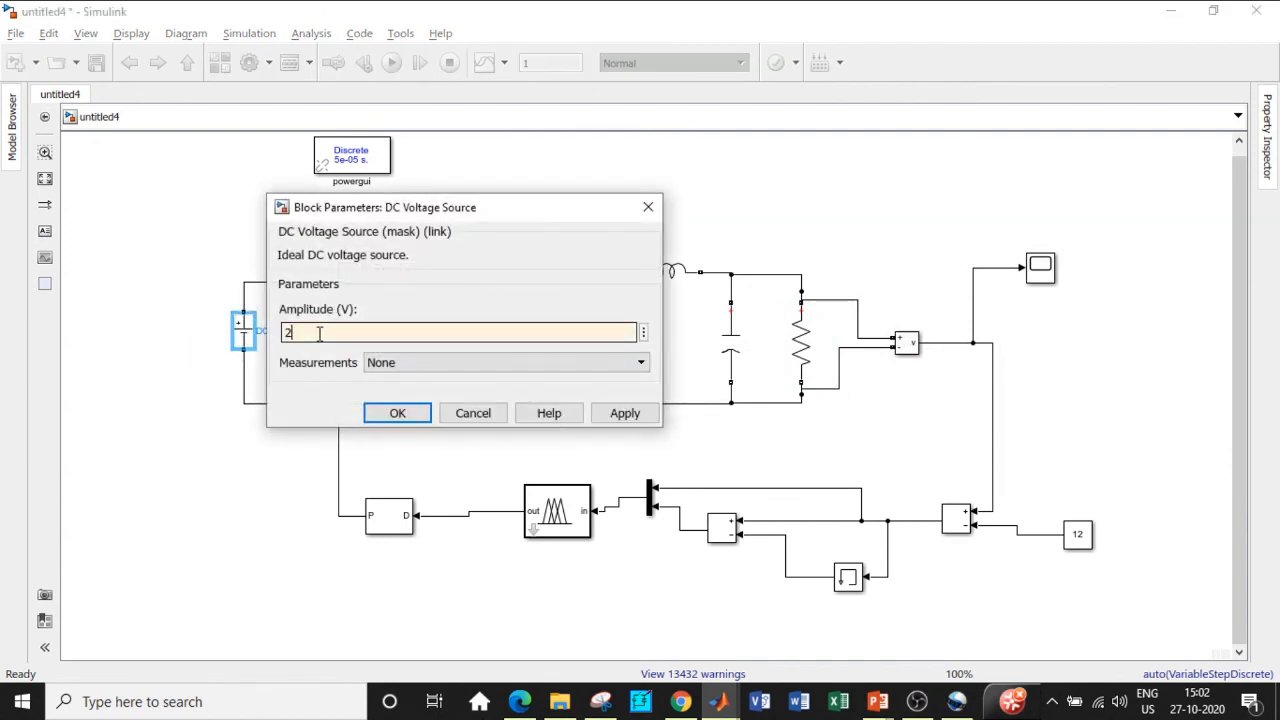
type("0")
left_click(388, 412)
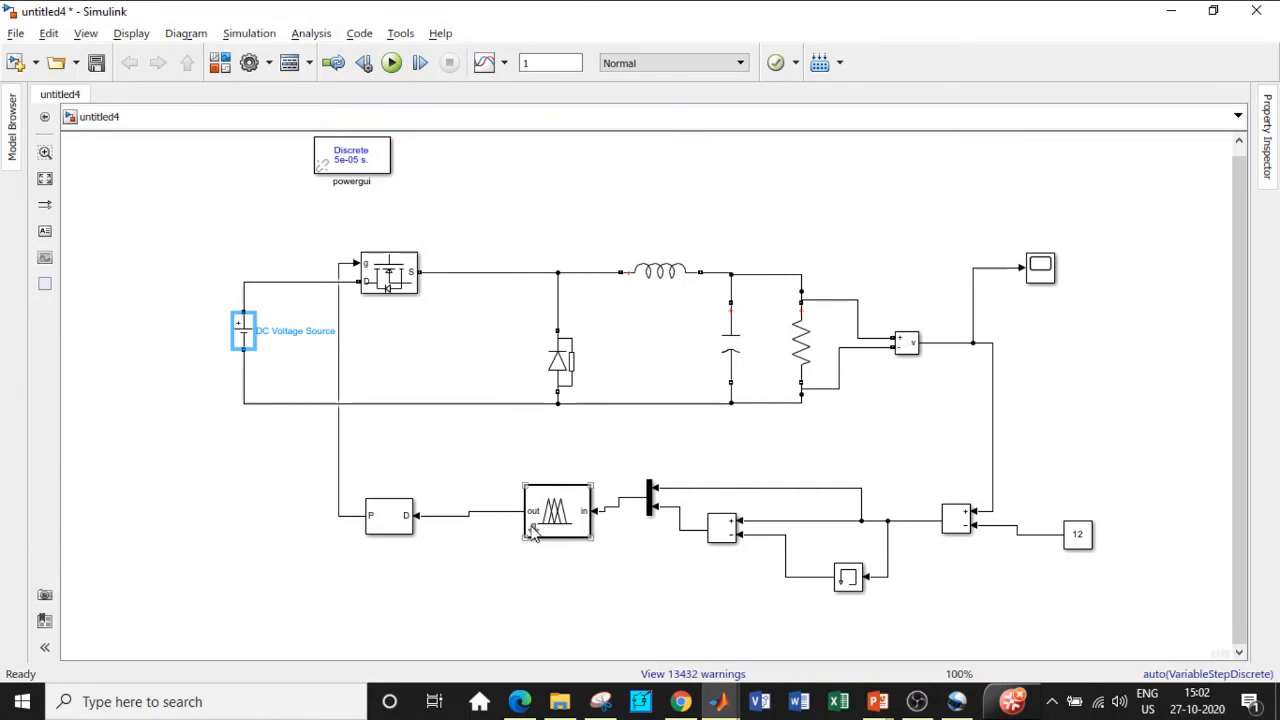
Step: Rerun, stop at T = 0.121 s, and autoscale the Scope to confirm about 12 V output
left_click(391, 62)
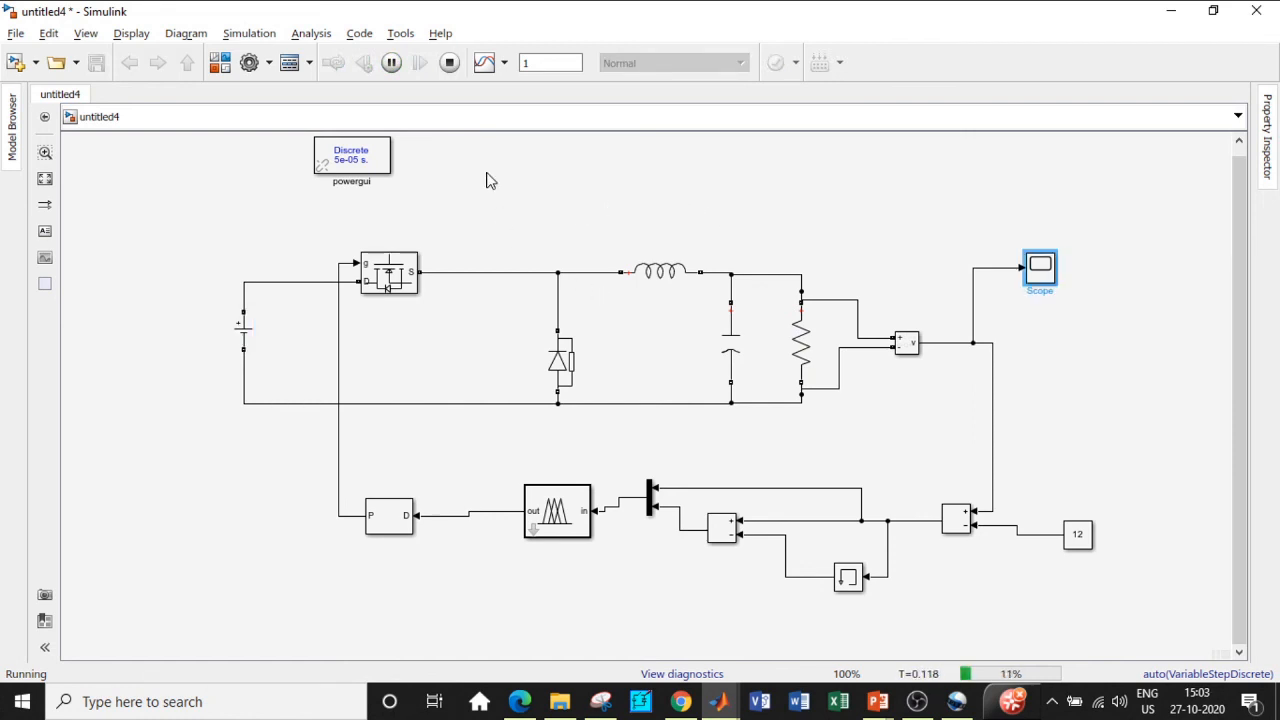
left_click(449, 62)
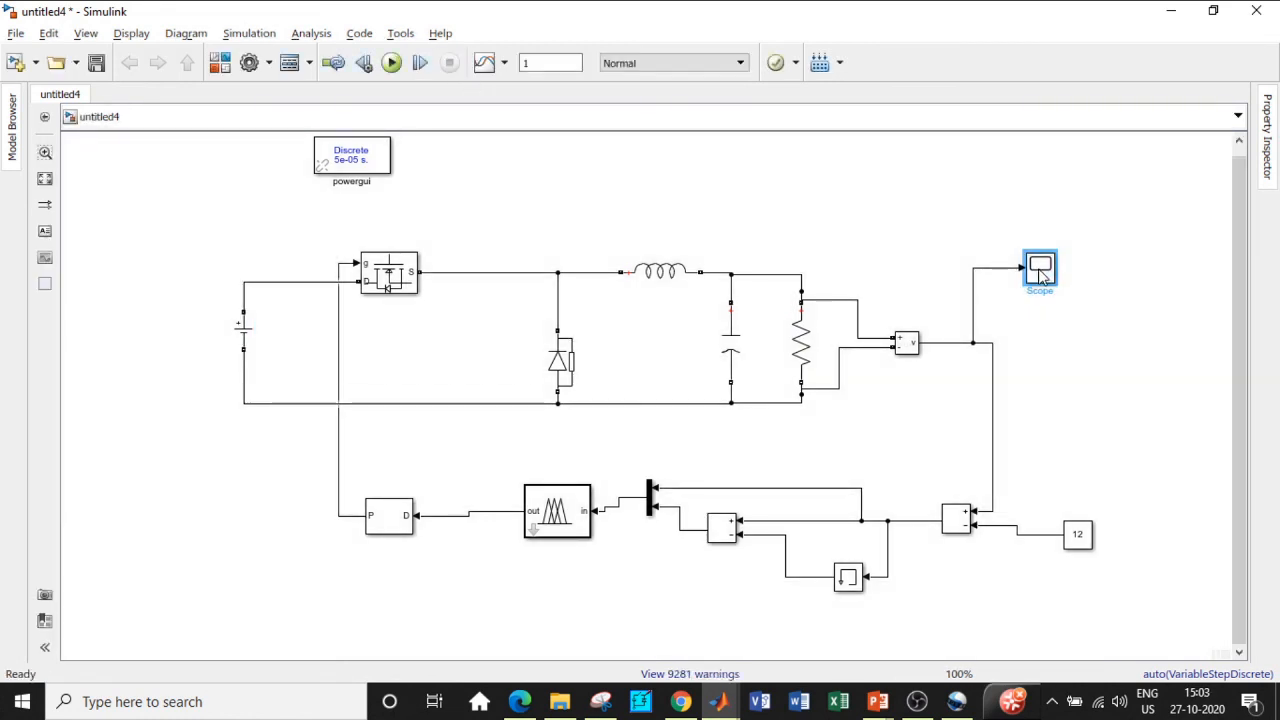
double_click(1041, 270)
left_click(225, 58)
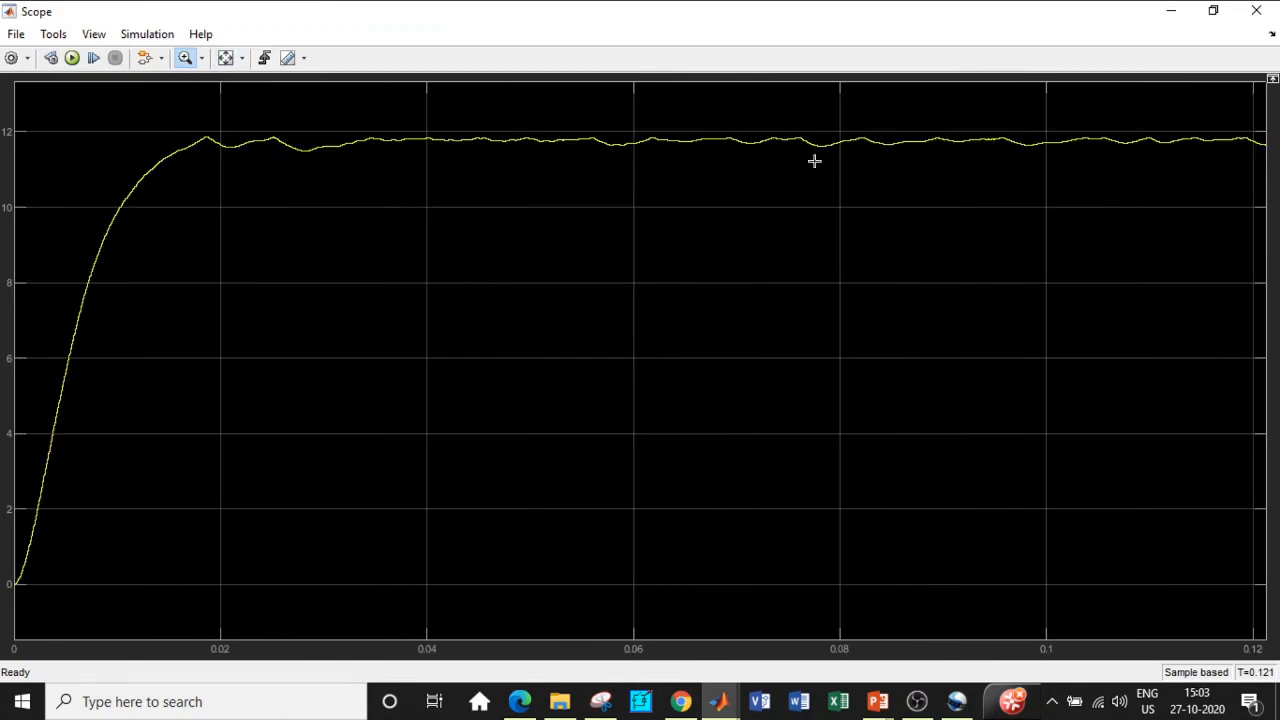
left_click(1256, 10)
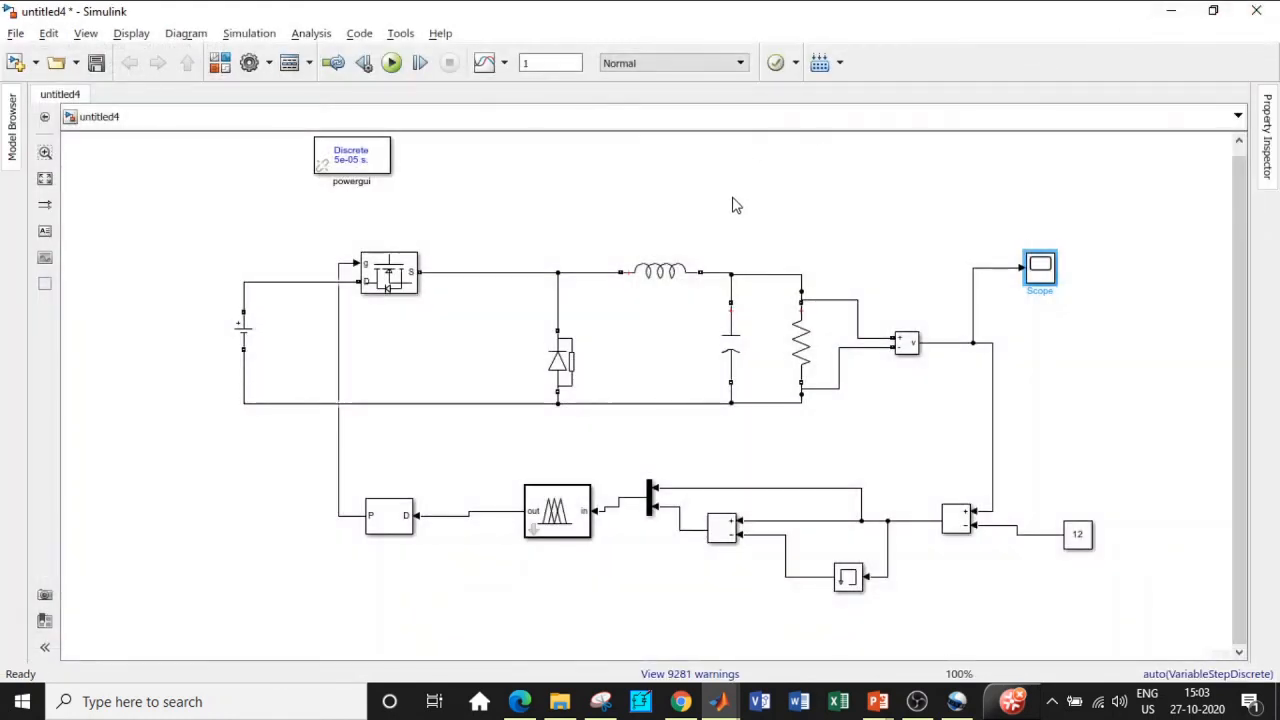